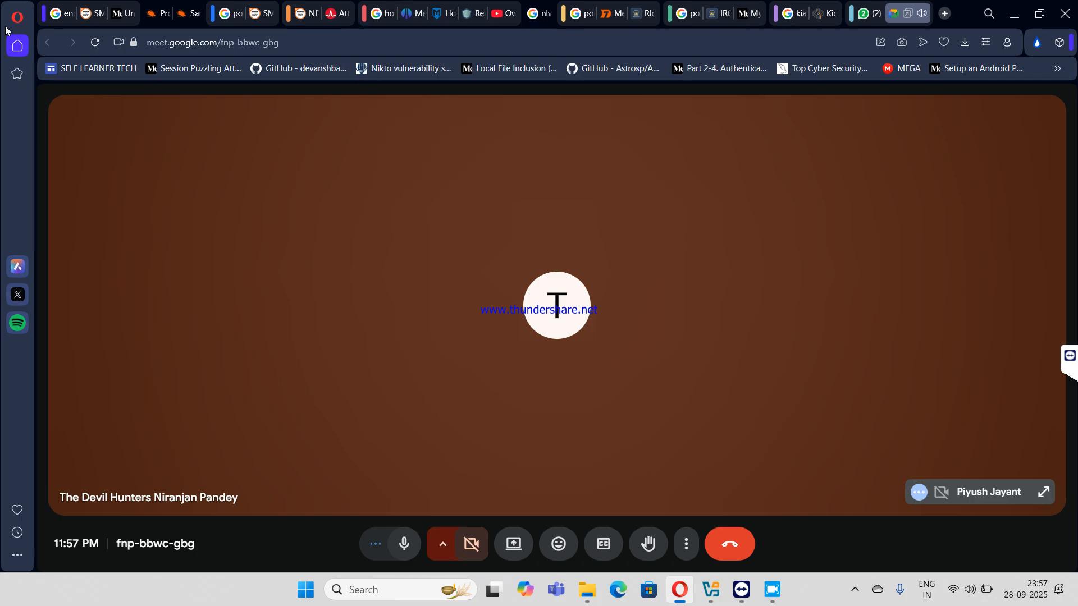
- Open a new blank start-page tab beside the running Google Meet call
mouse_move(65, 18)
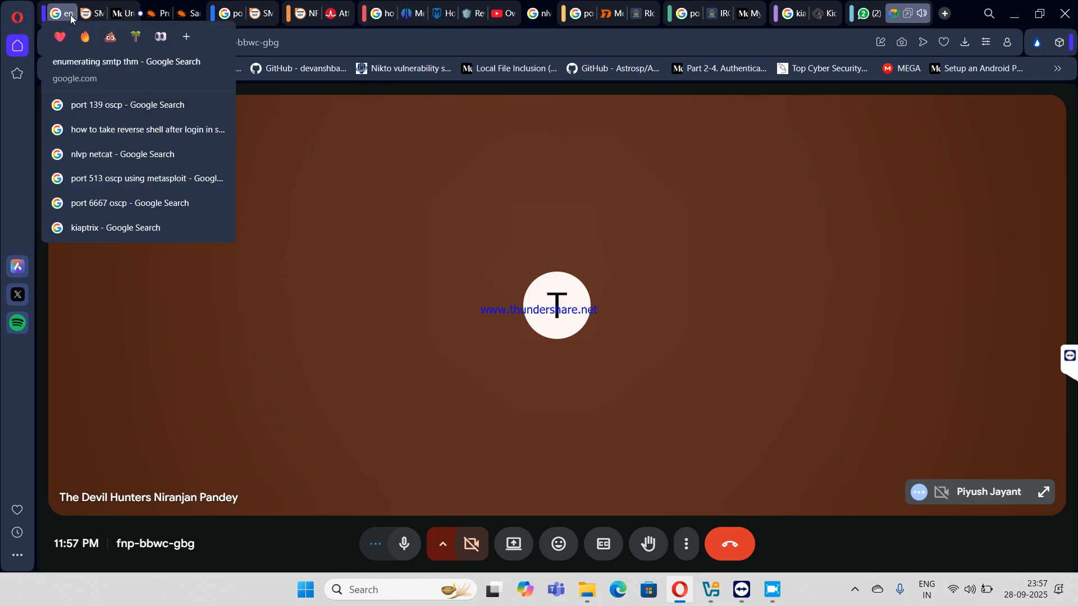
mouse_move(259, 20)
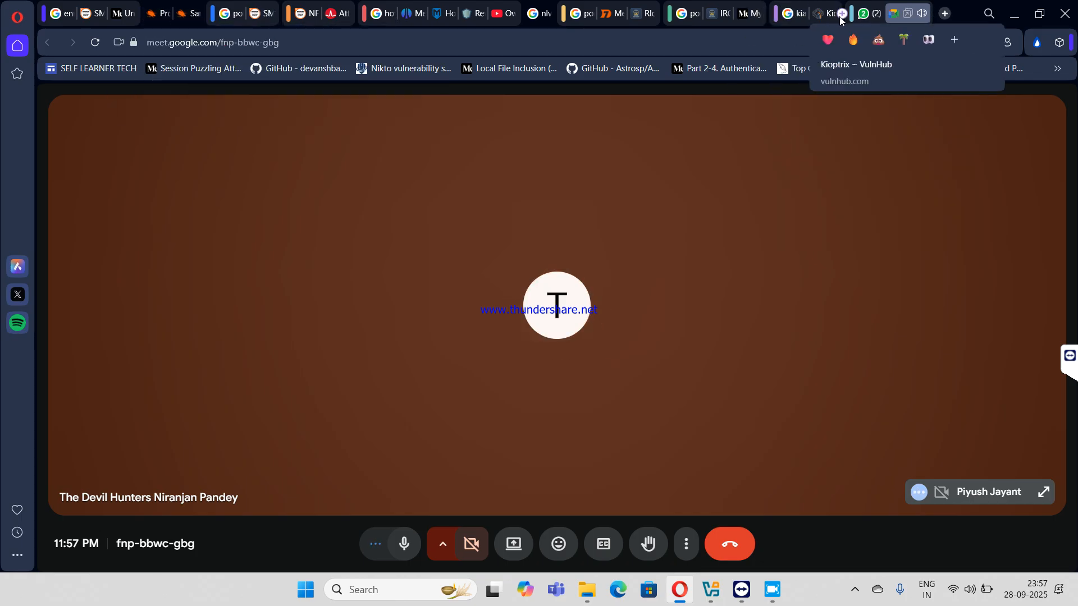
left_click(946, 16)
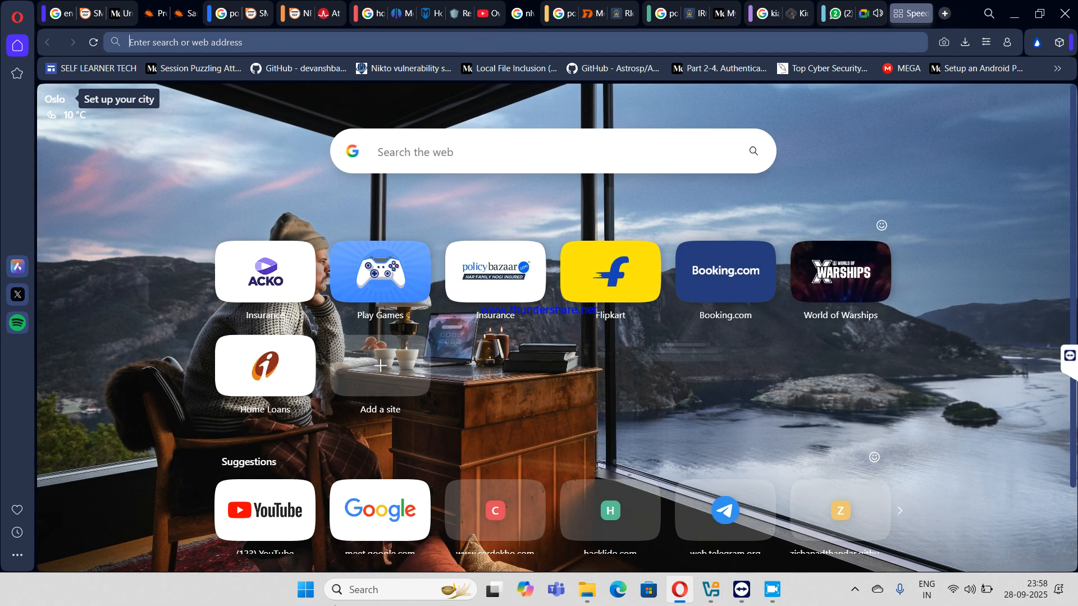
- Search Google for 'one tab extension' from the new tab's address bar
type("on")
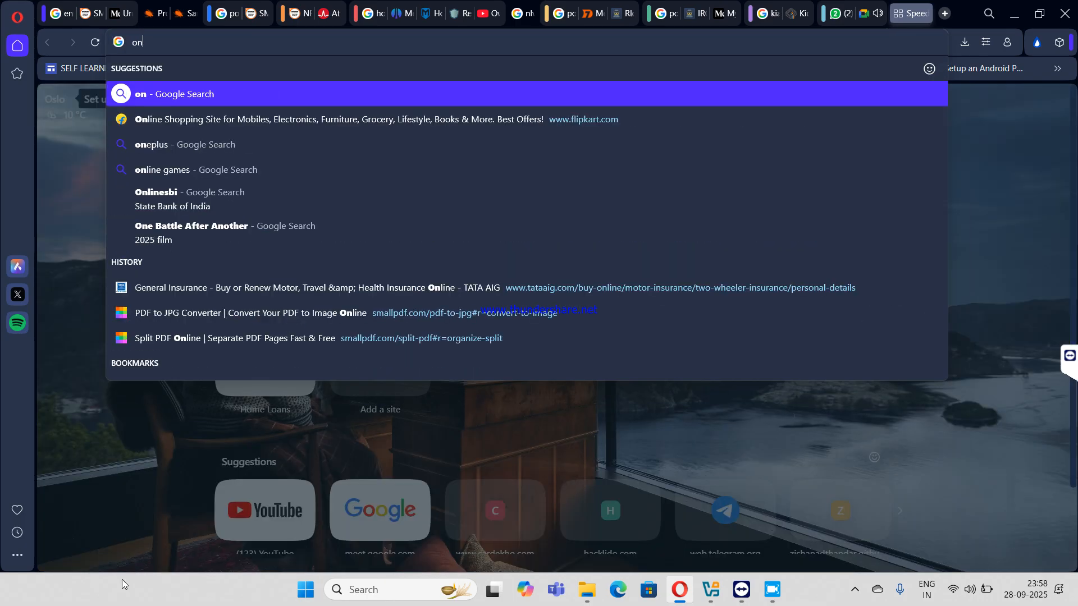
type("e ta")
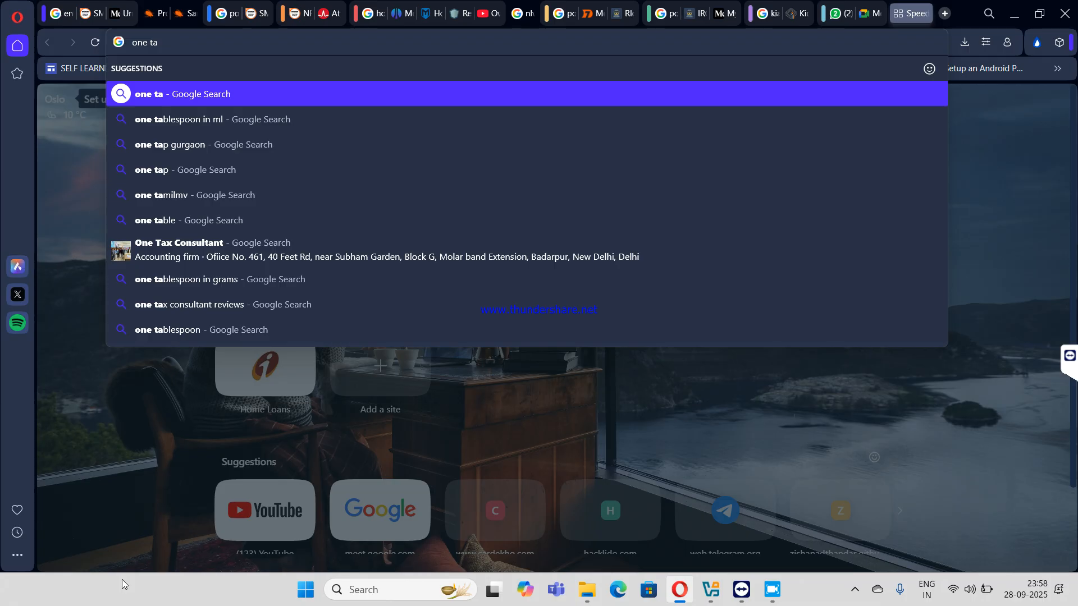
type("b")
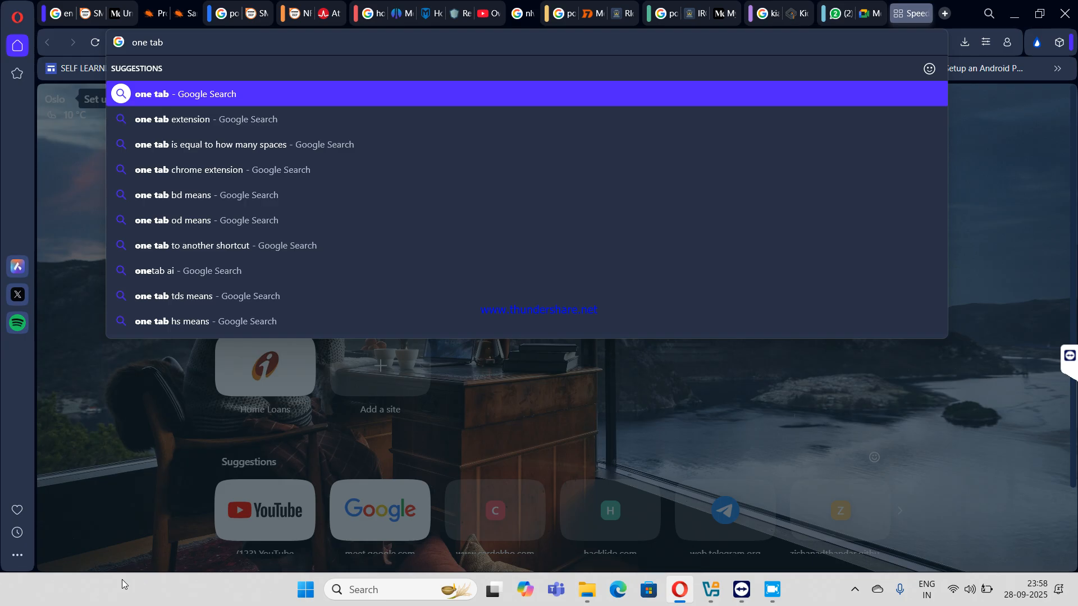
left_click(247, 115)
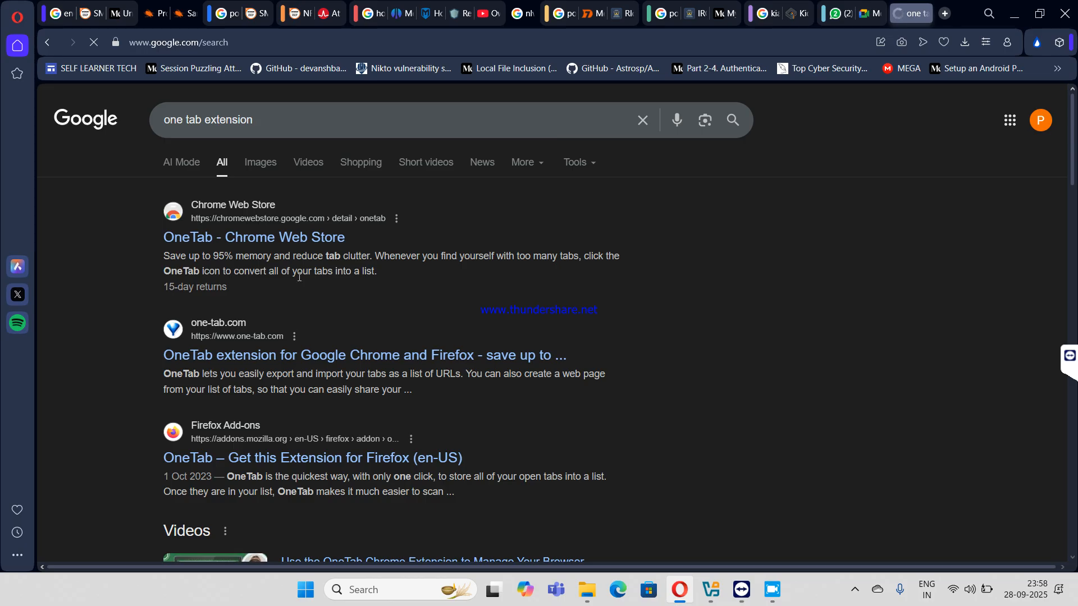
- Install the OneTab extension in Opera from its Chrome Web Store listing
left_click(281, 237)
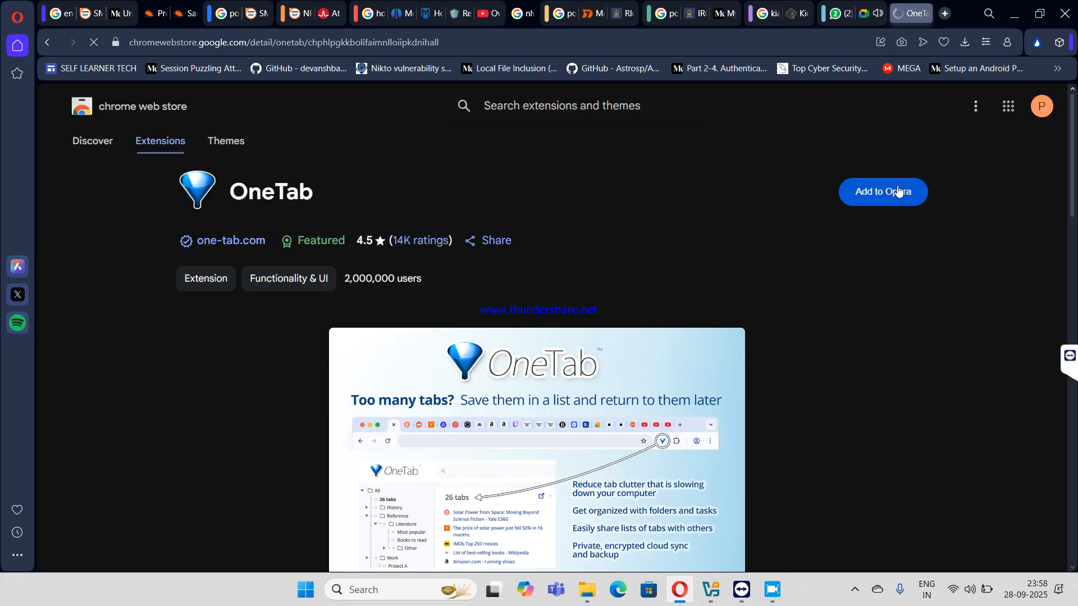
left_click(870, 191)
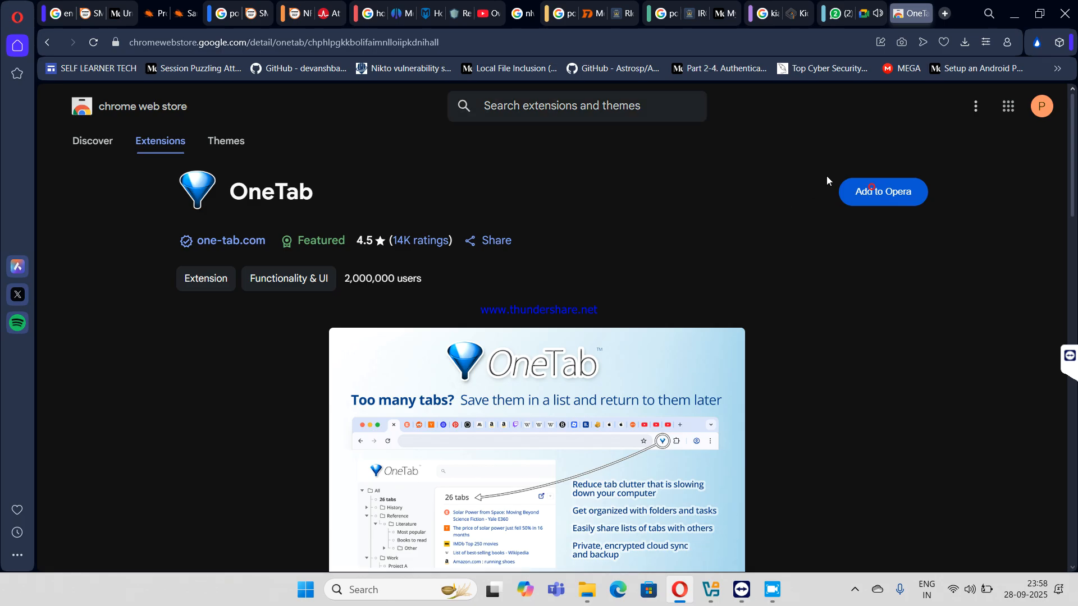
left_click(884, 191)
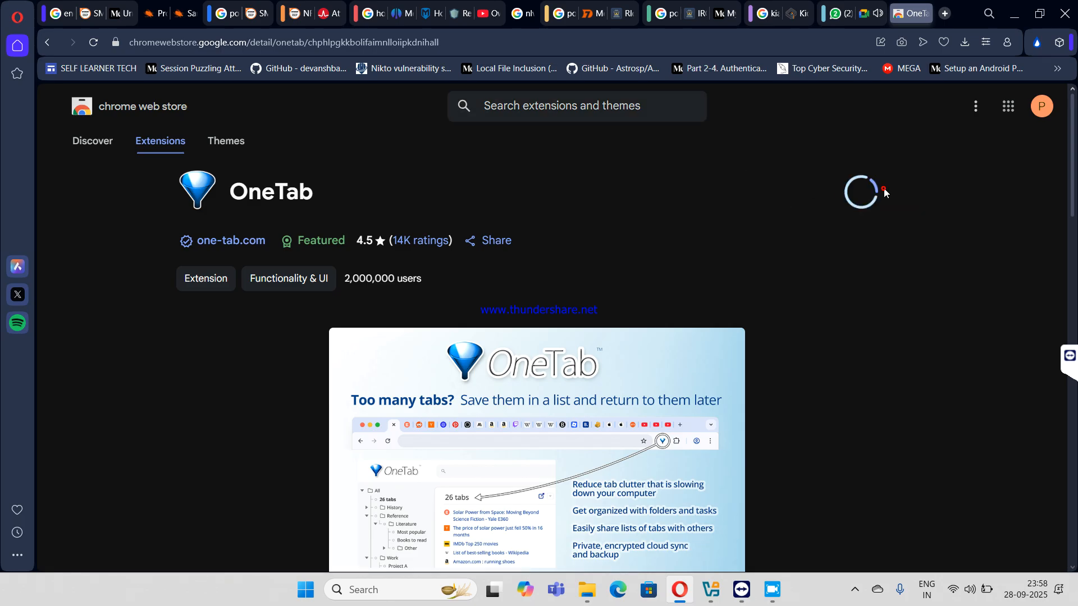
left_click(589, 192)
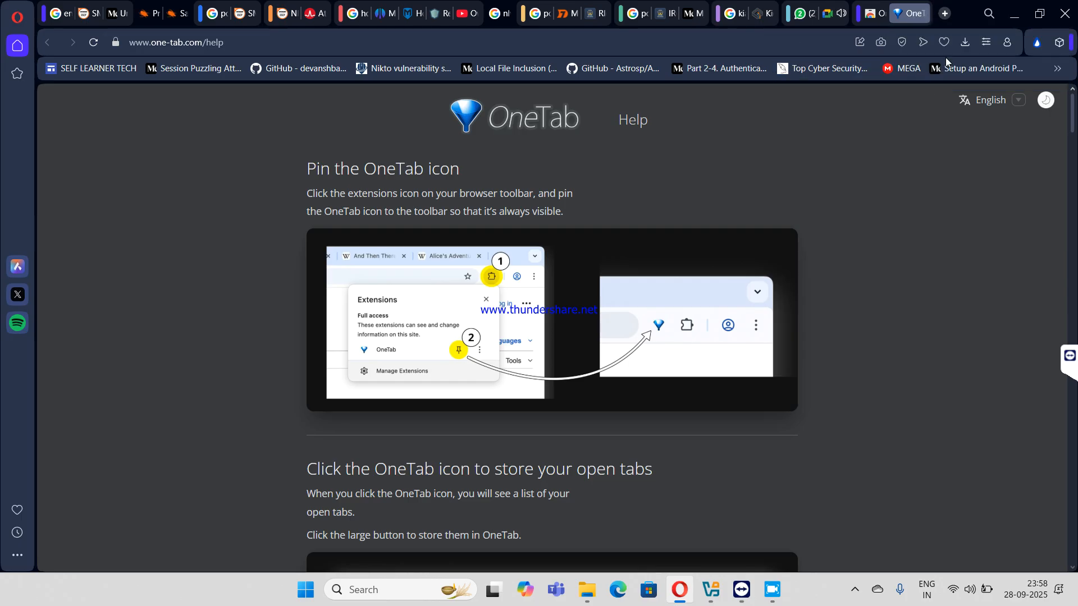
- Close the WhatsApp tab and return to the OneTab help page
left_click(989, 45)
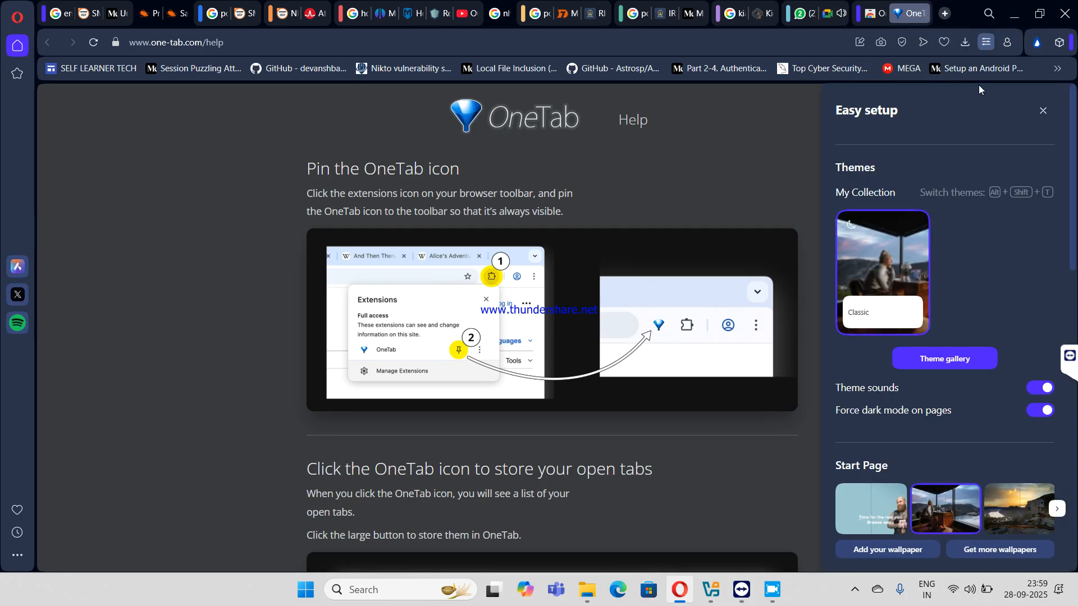
left_click(1007, 42)
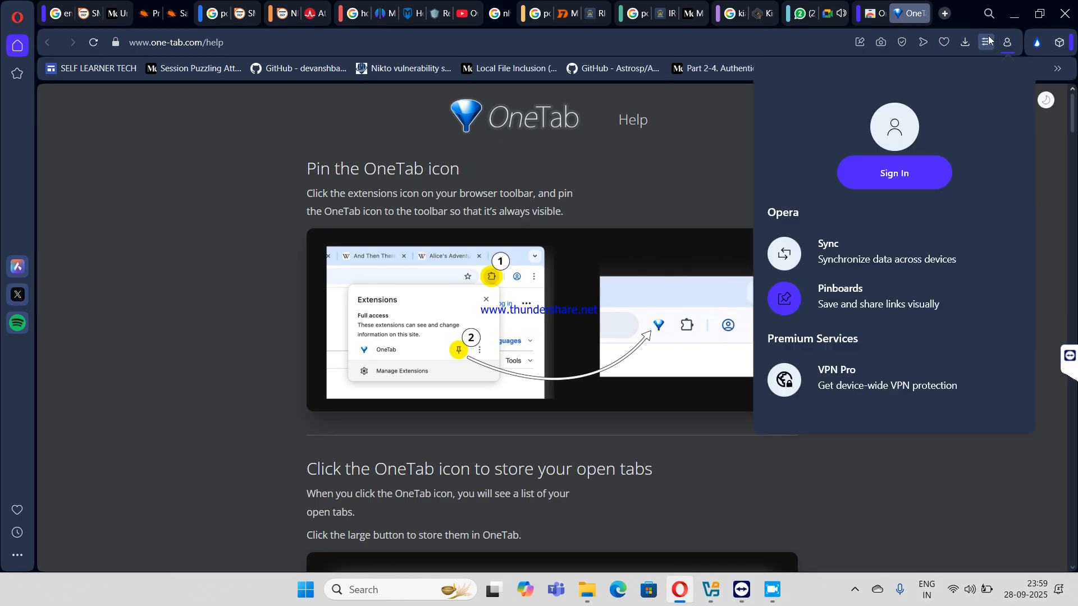
left_click(936, 52)
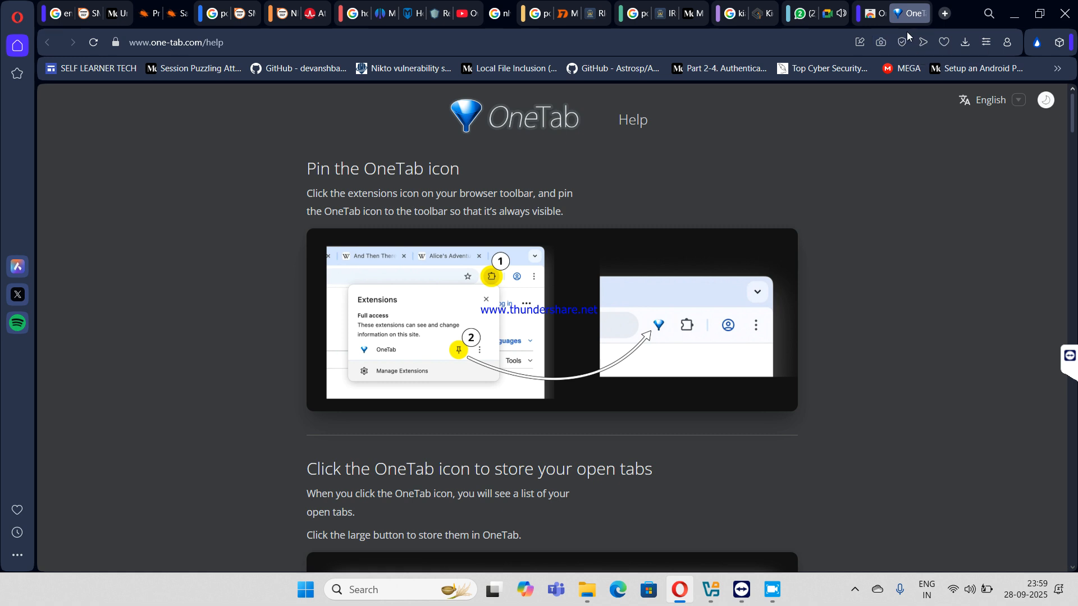
left_click(815, 14)
left_click(822, 14)
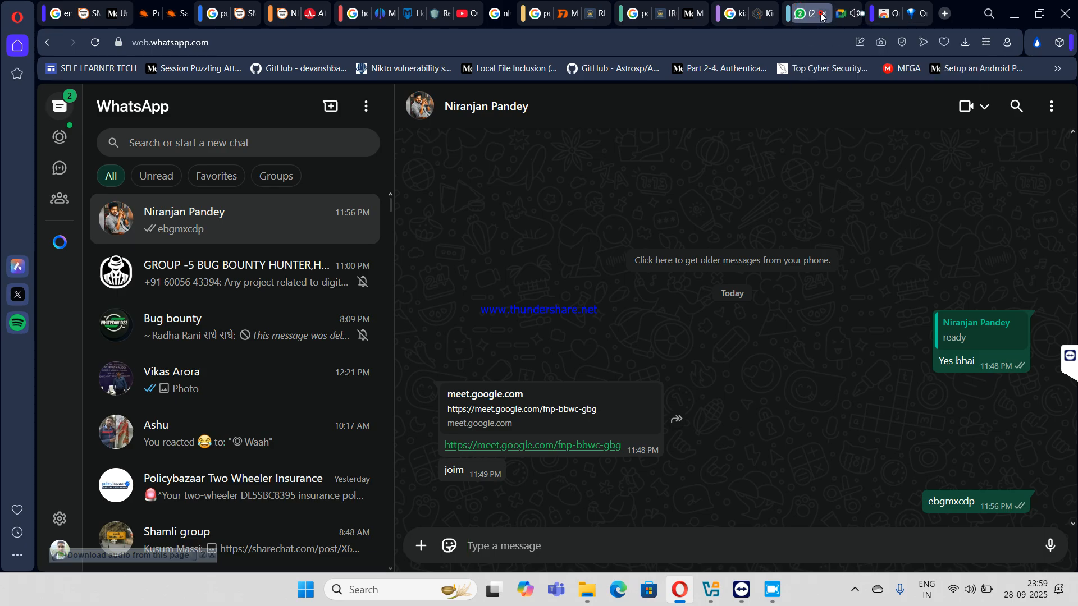
left_click(875, 17)
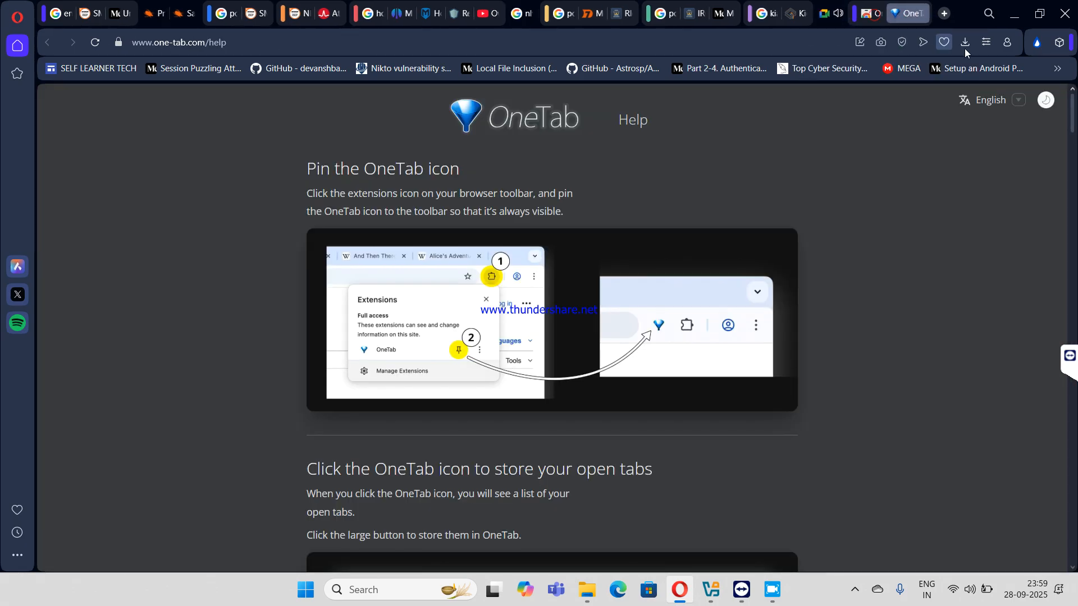
- Open Opera's full browser settings from the Easy setup panel
left_click(1006, 45)
left_click(1008, 45)
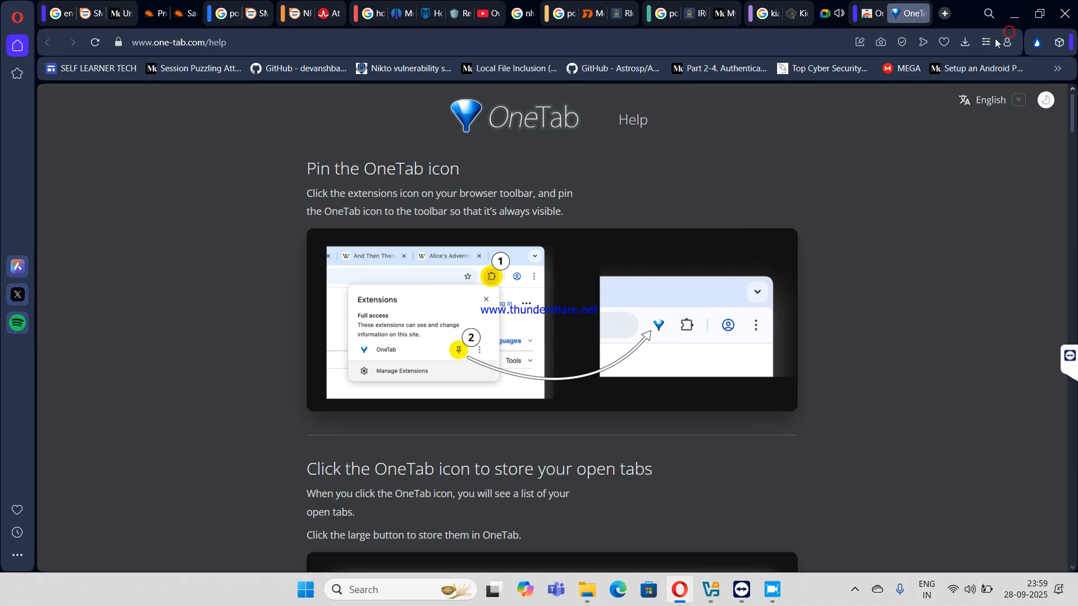
left_click(988, 43)
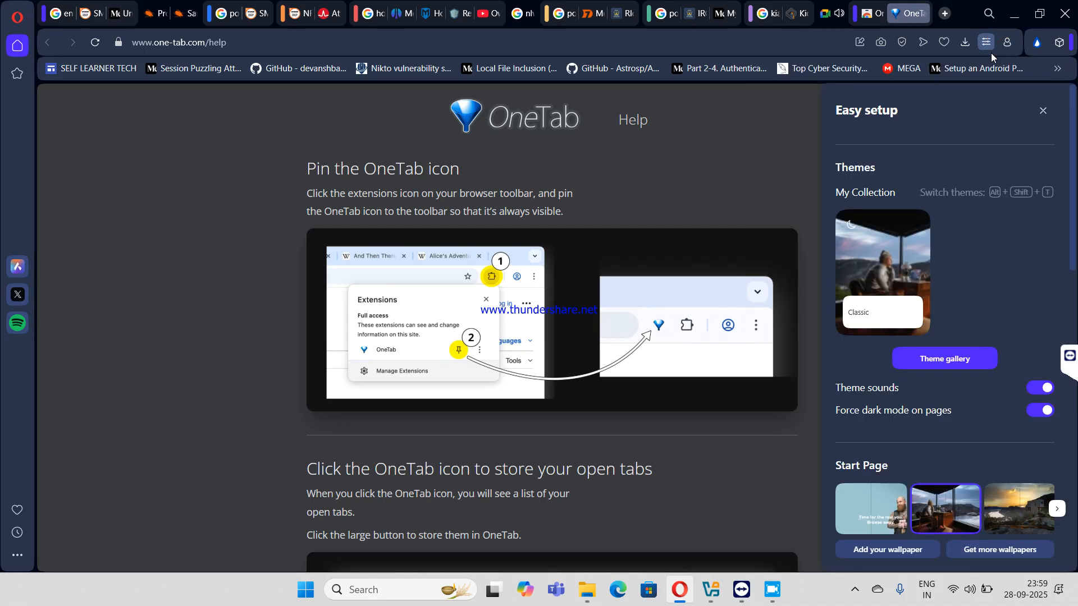
scroll(973, 163, "down", 8)
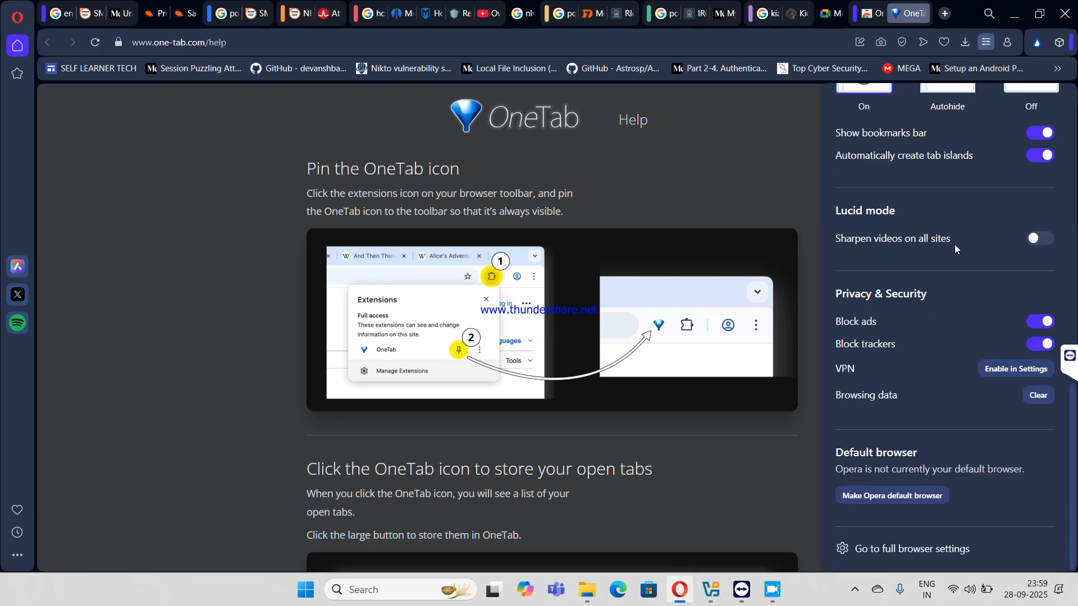
left_click(900, 548)
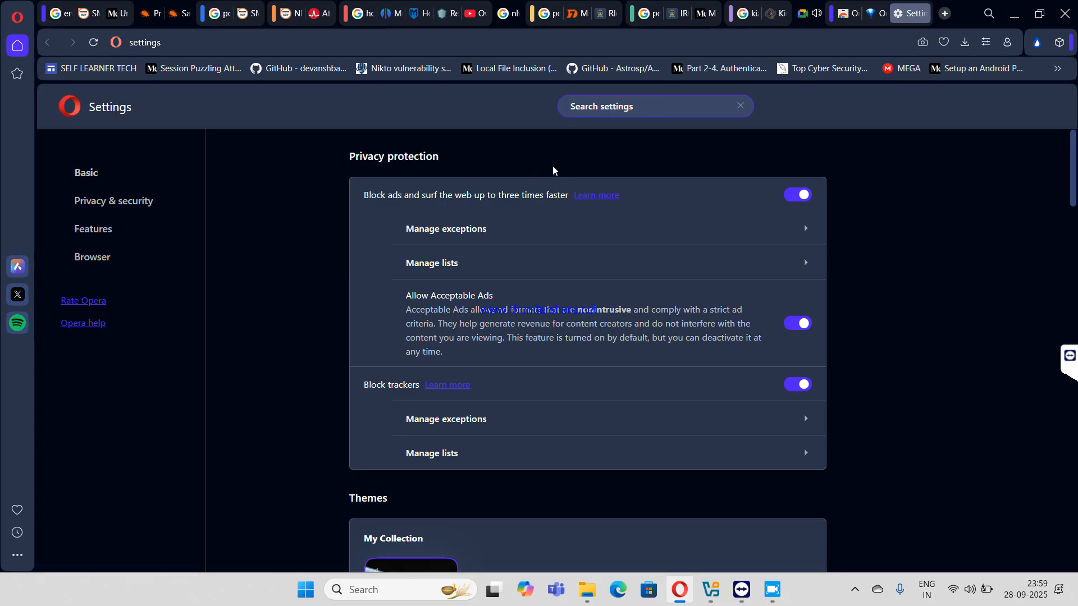
- Search settings for 'extension' and open Manage search engines and site search
type("exte")
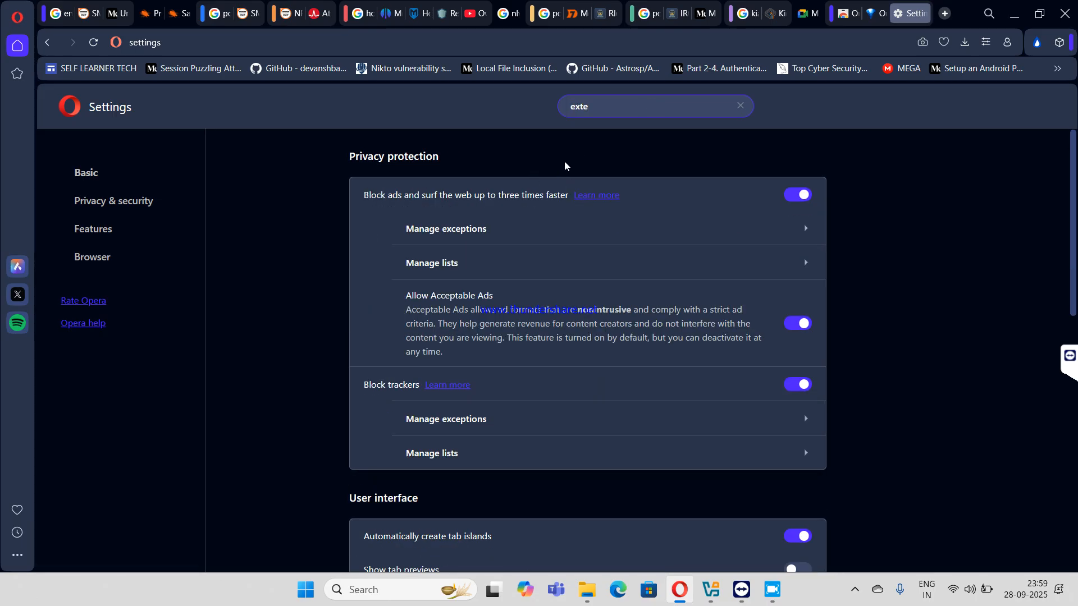
type("ns")
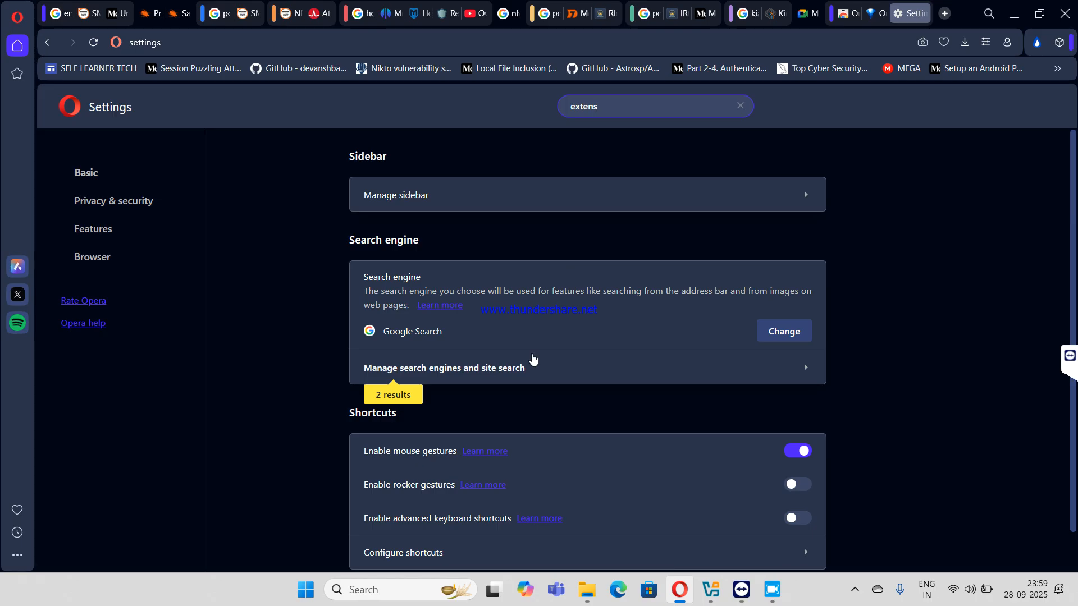
type("ion")
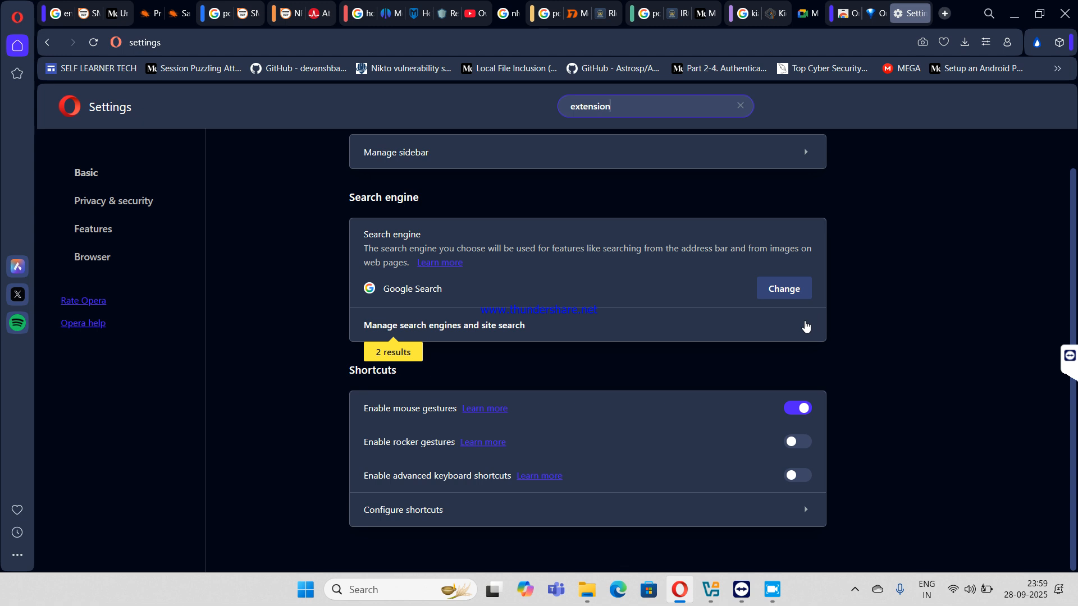
left_click(805, 326)
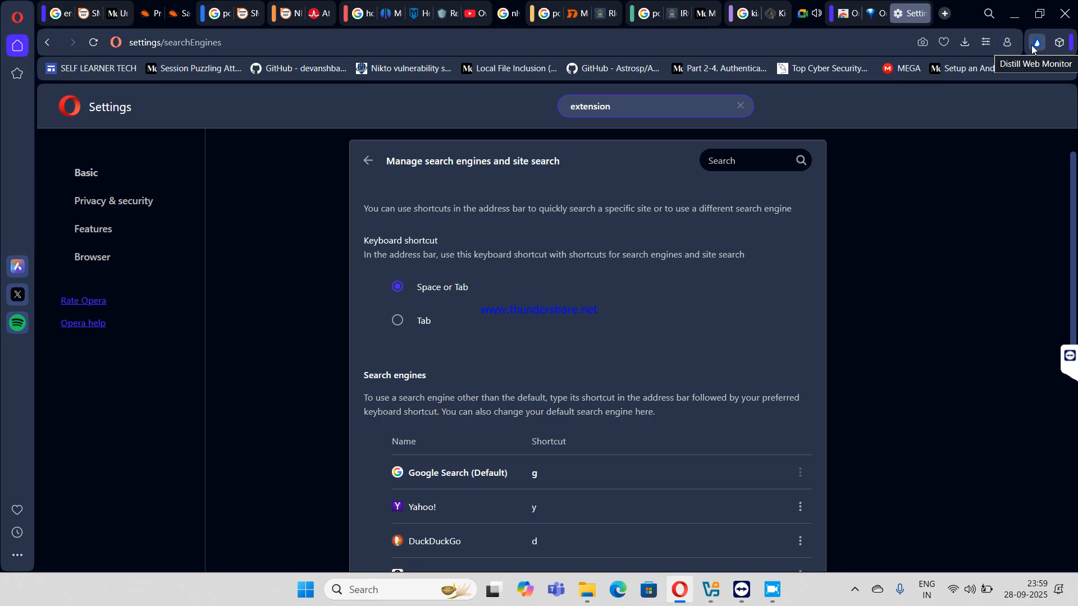
- Launch OneTab from the extensions menu and pin it to the toolbar
left_click(1059, 43)
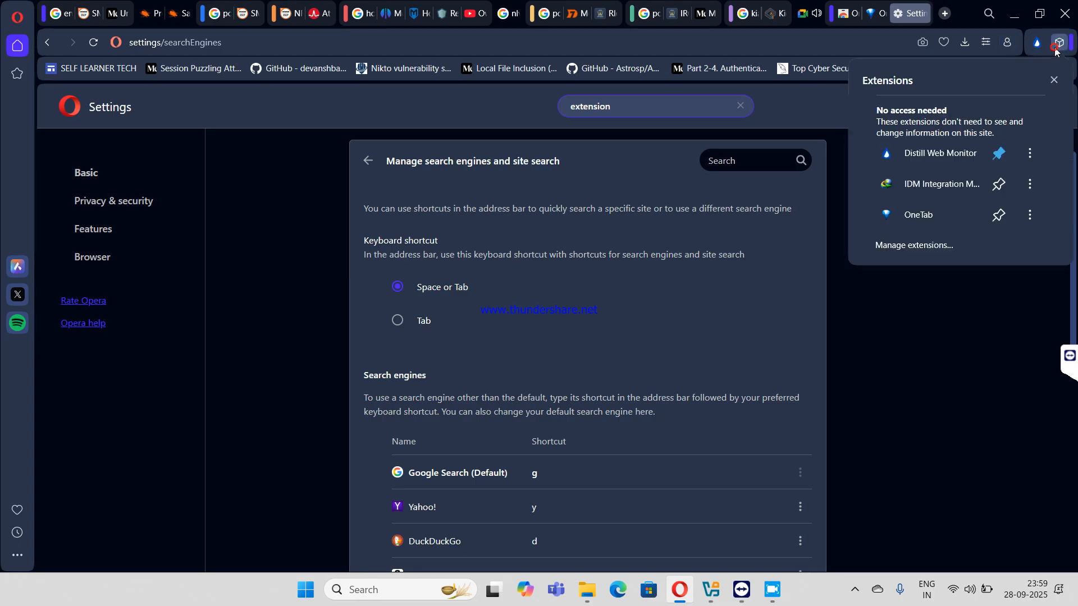
left_click(999, 215)
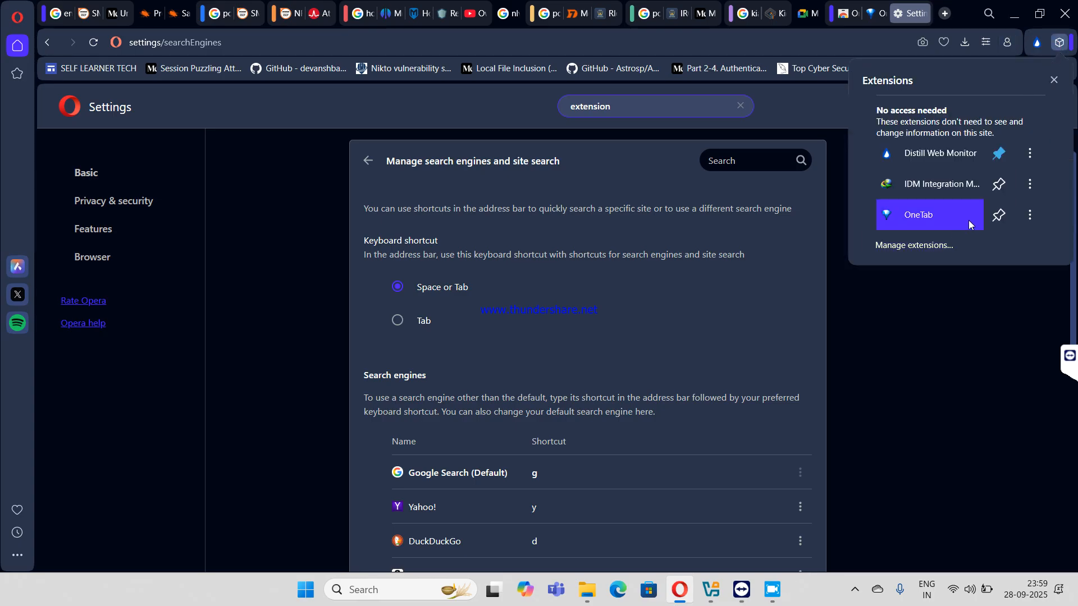
left_click(937, 220)
left_click(1036, 42)
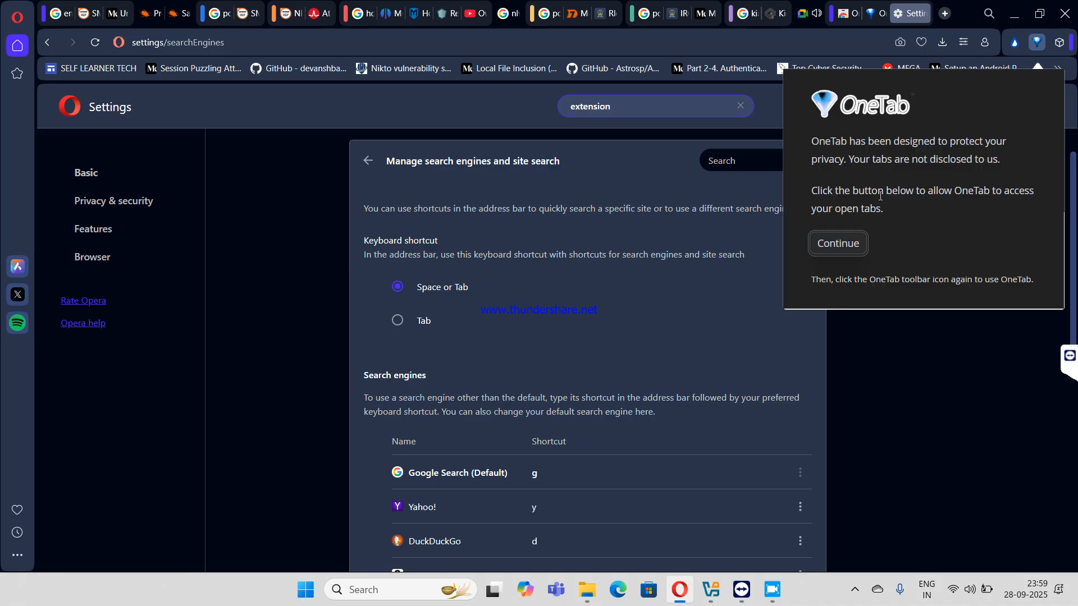
left_click(846, 243)
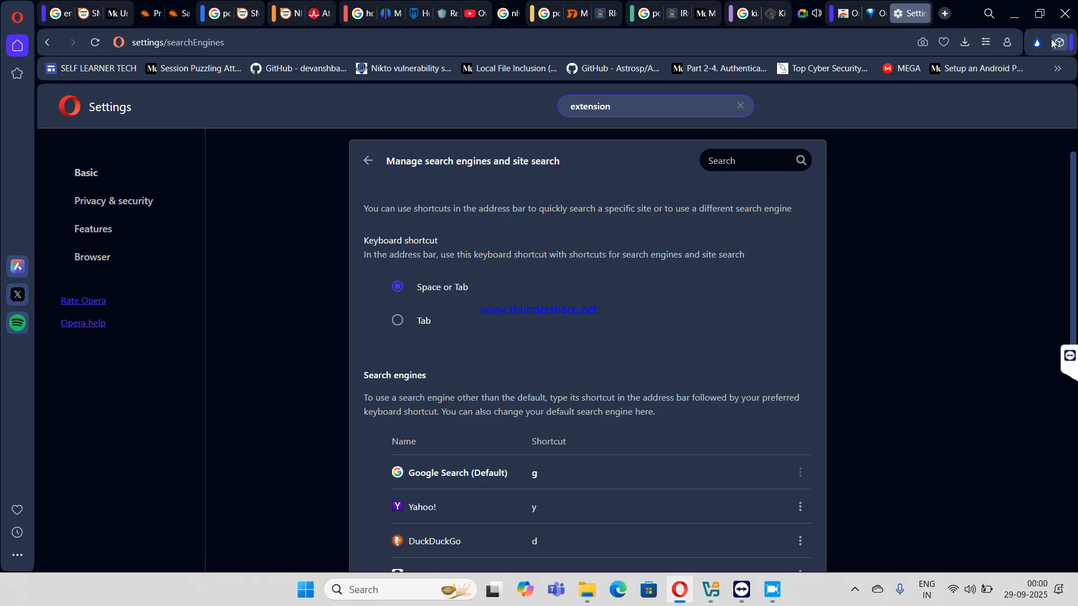
left_click(1058, 42)
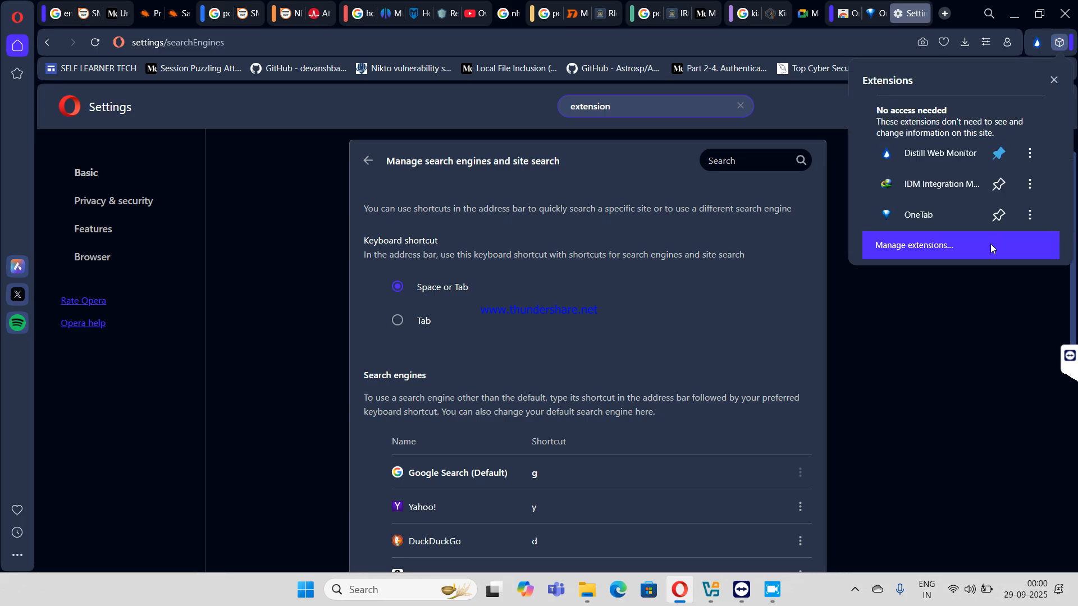
left_click(998, 215)
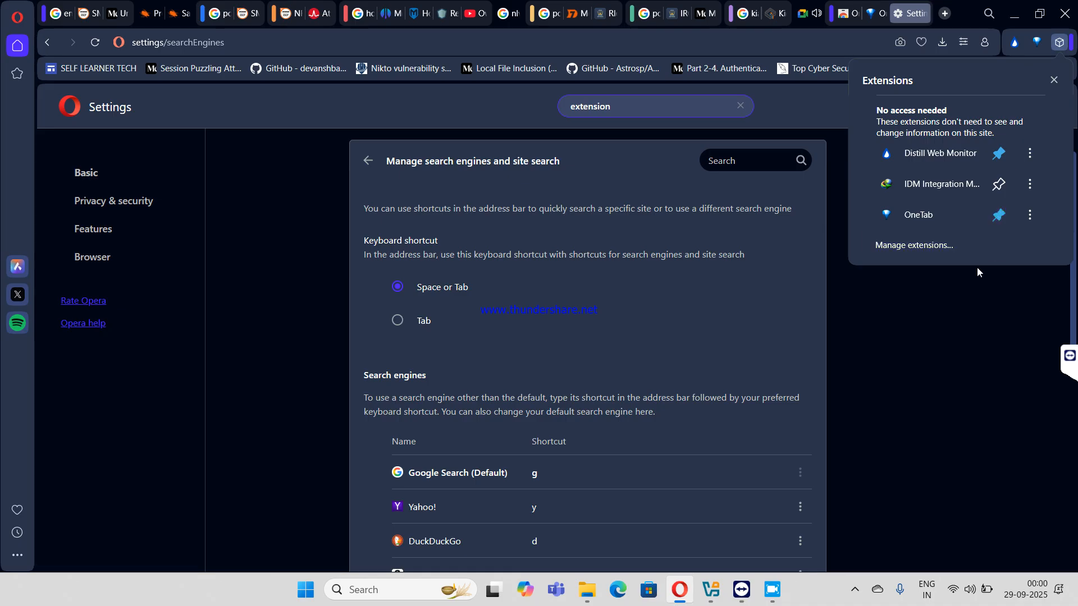
left_click(961, 359)
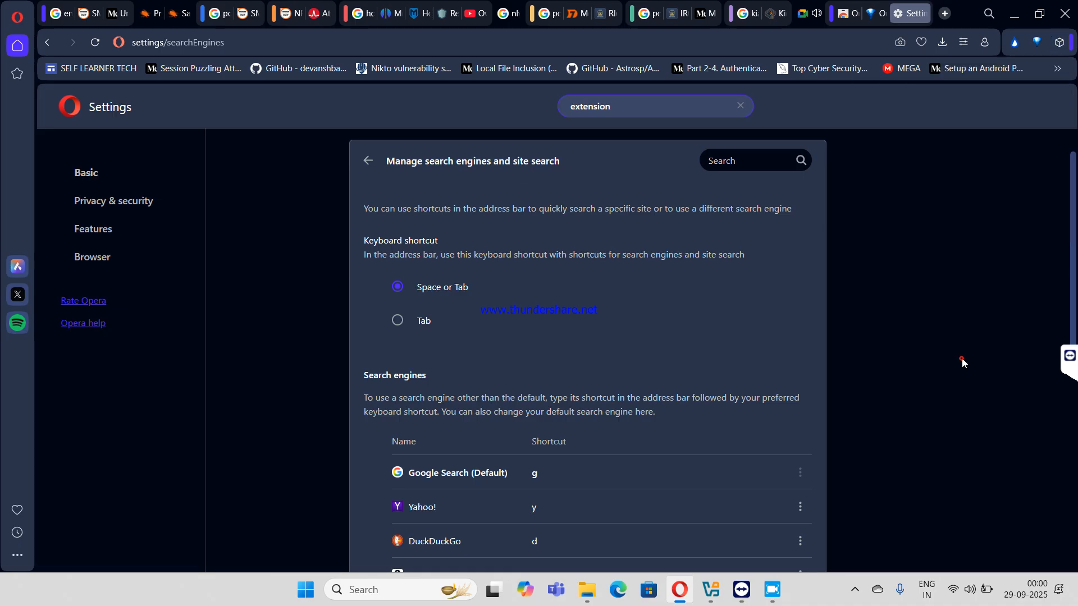
- Grant OneTab permission to manage tab groups and list the three open tabs
left_click(1035, 44)
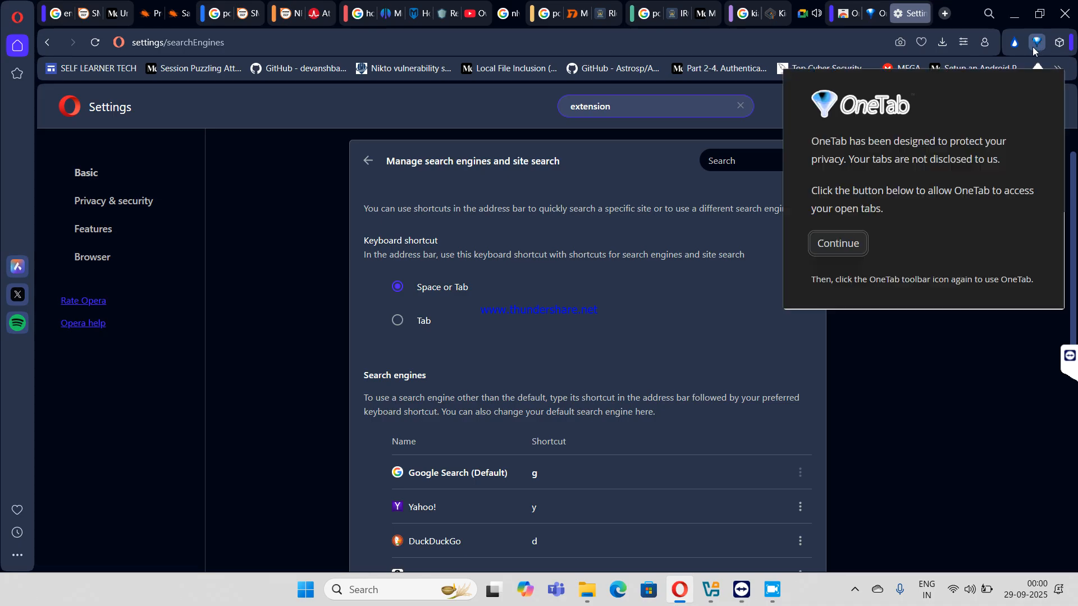
left_click(836, 243)
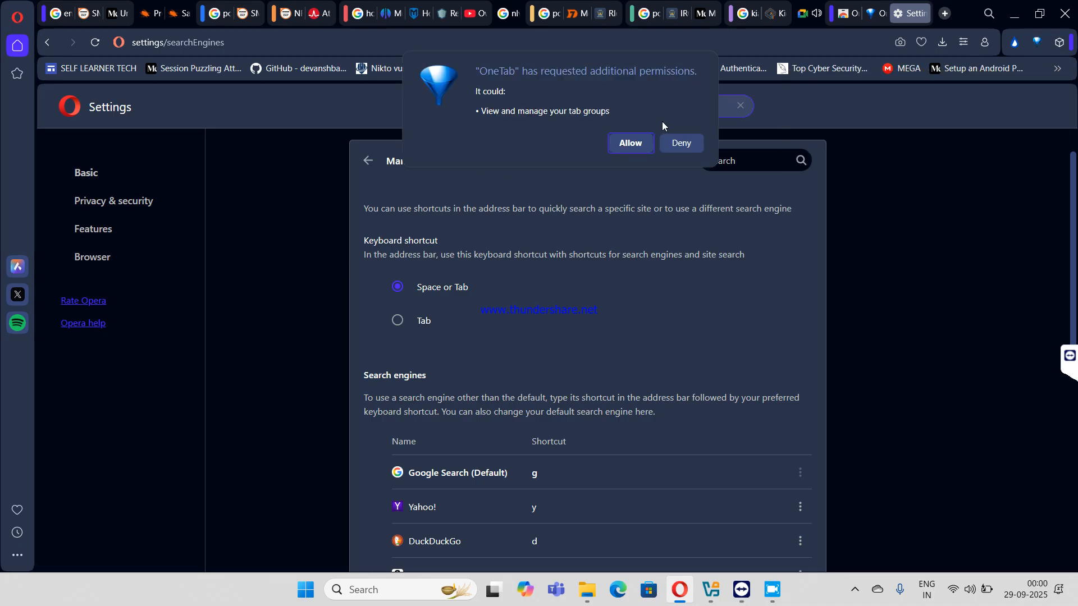
left_click(638, 142)
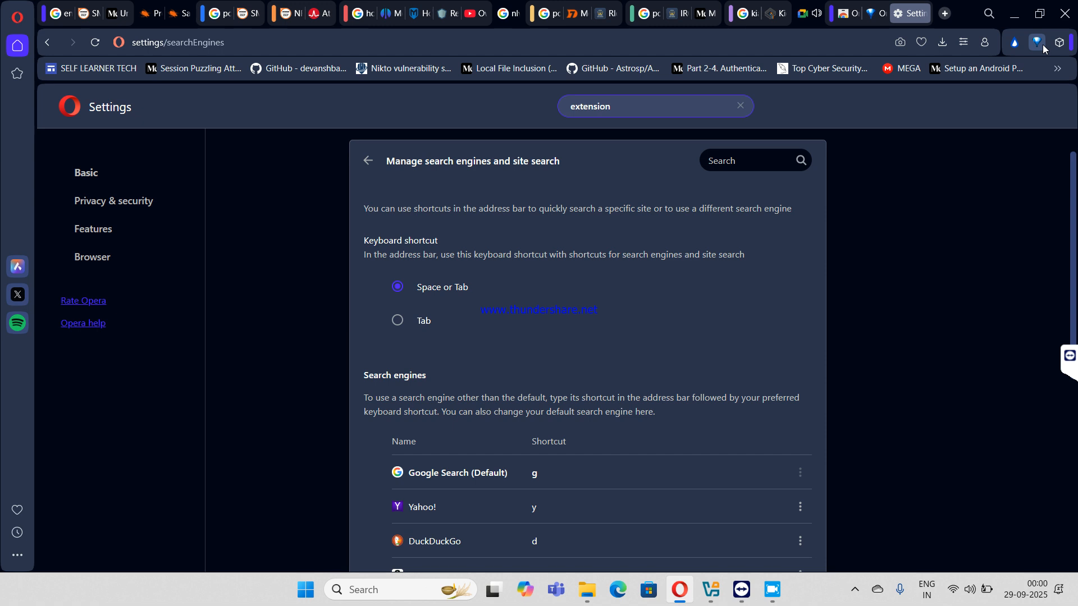
left_click(1037, 45)
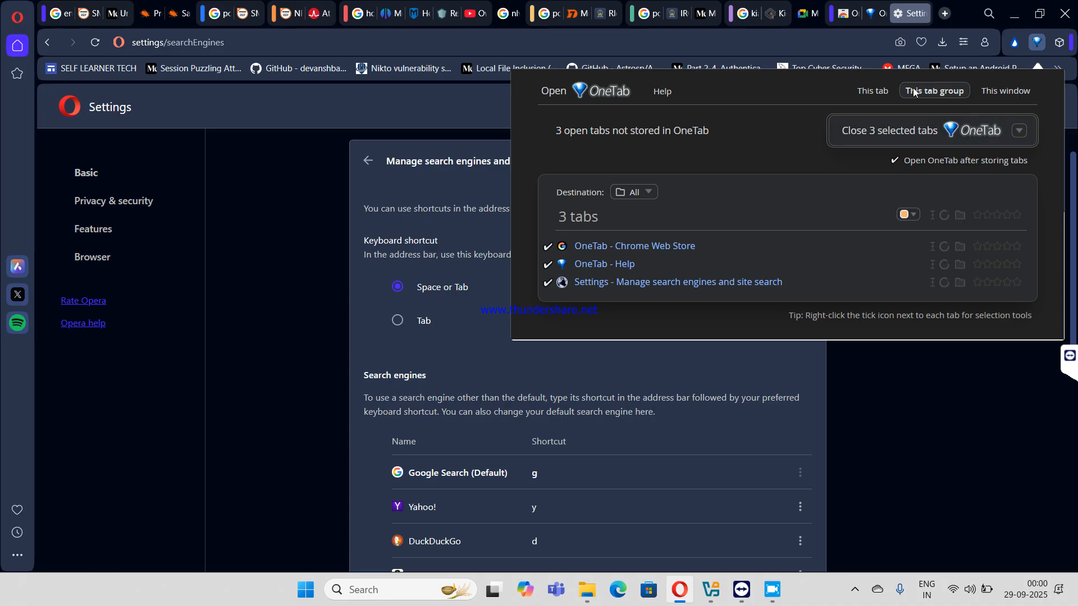
- Store and close the three tabs in OneTab, then view the 'enumerating smtp thm' results
double_click(951, 90)
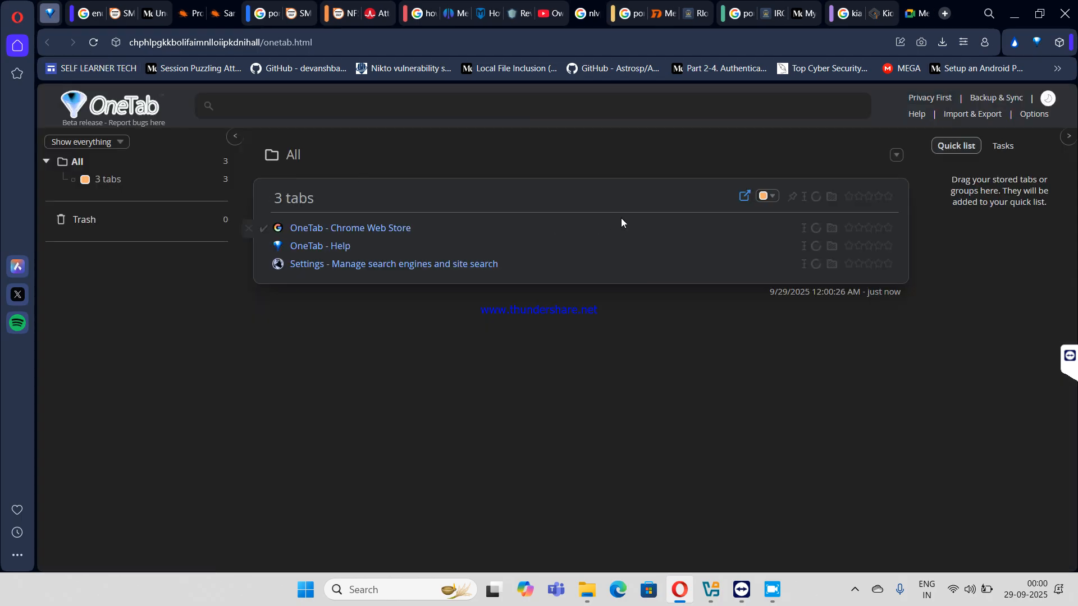
left_click(92, 17)
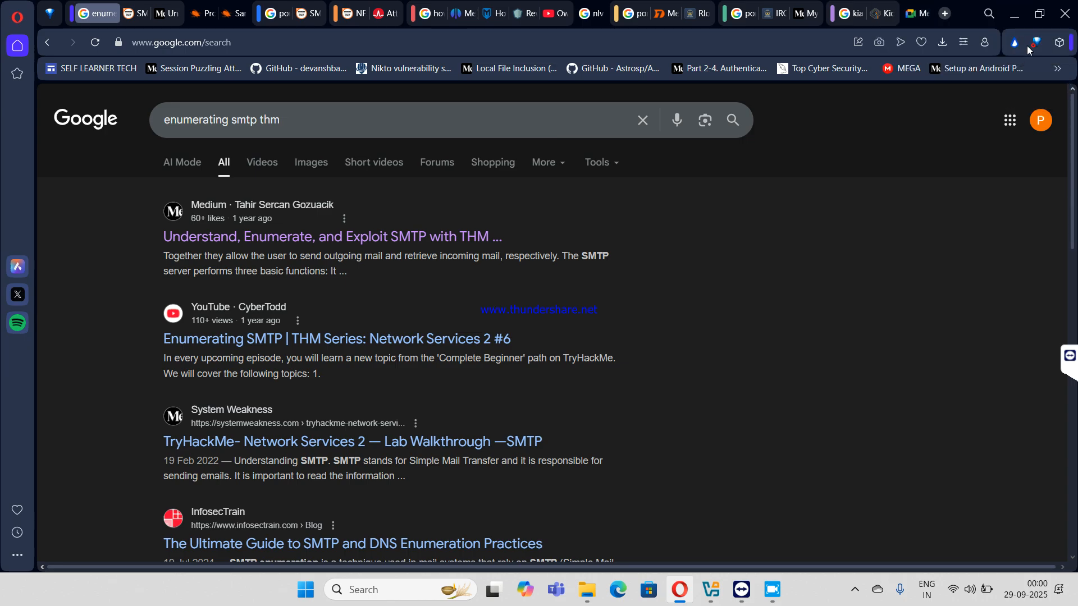
- Store all 23 window tabs except the Meet call in OneTab, then return to Meet
left_click(1038, 43)
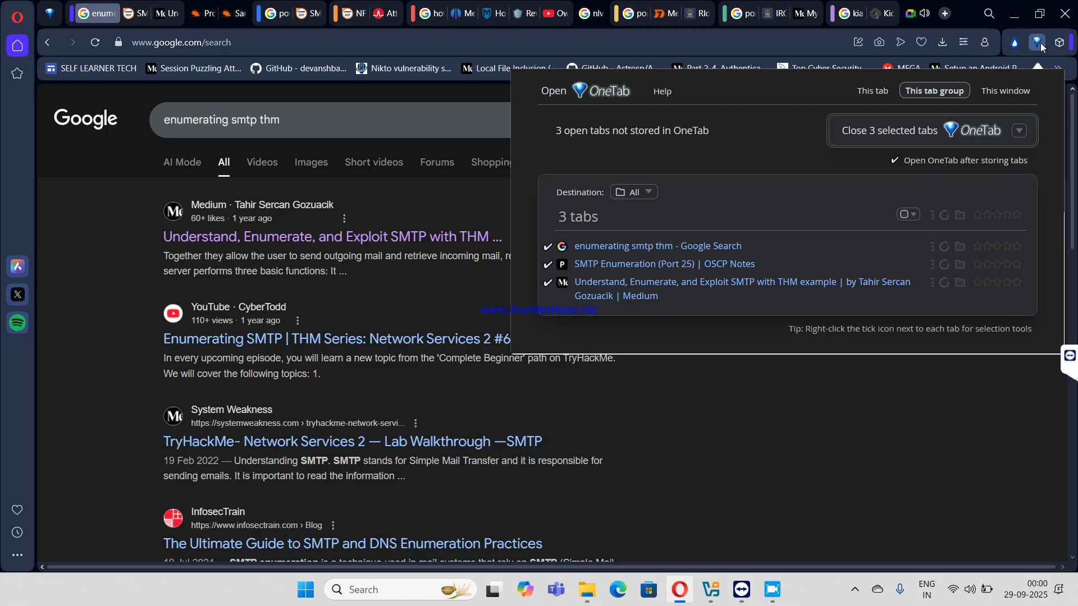
left_click(1007, 91)
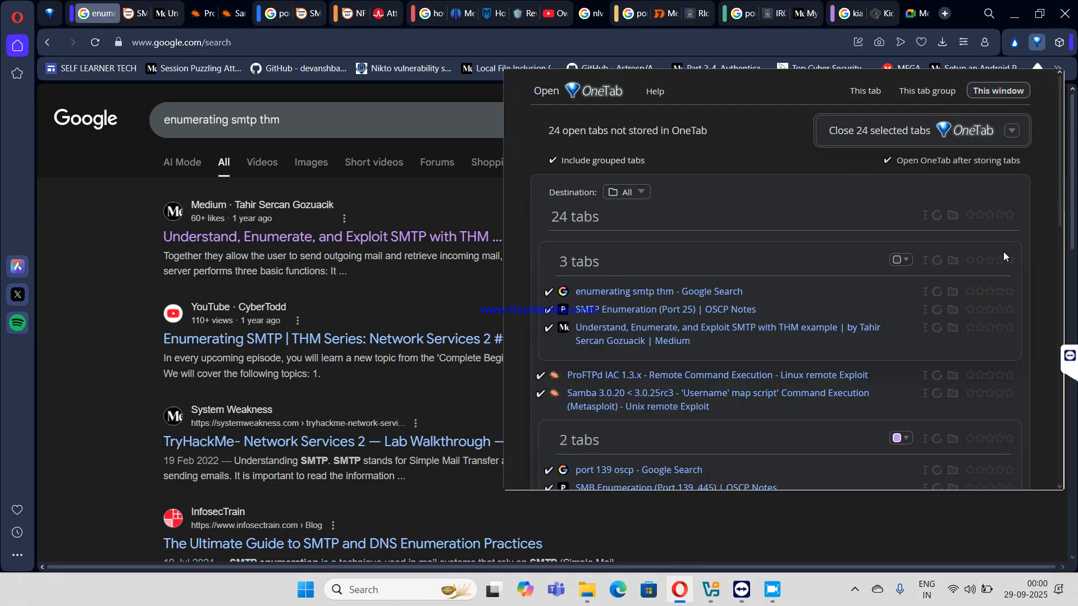
scroll(899, 250, "down", 5)
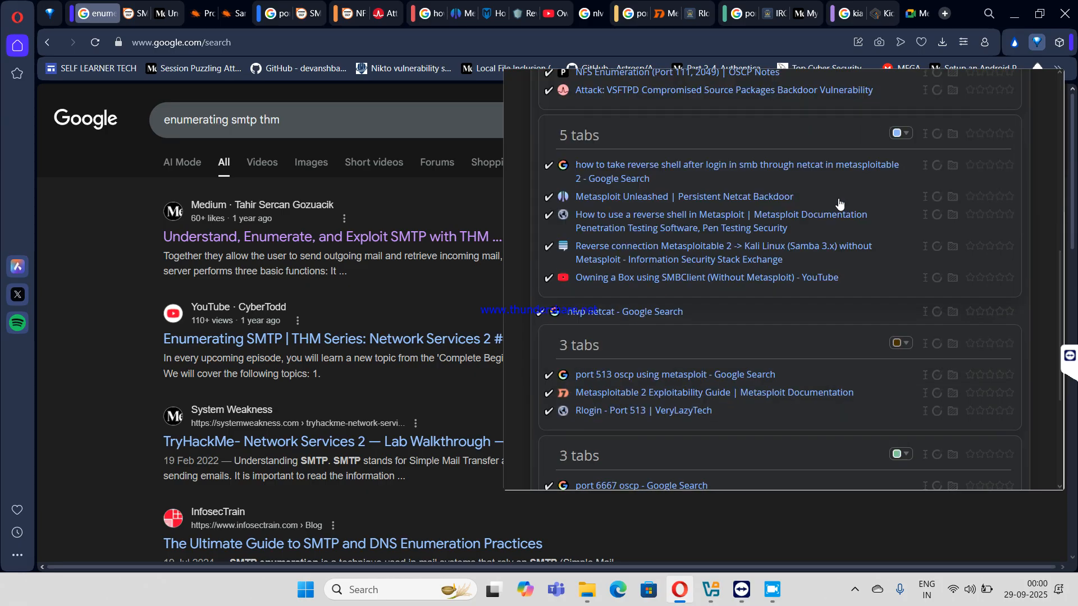
scroll(839, 198, "up", 4)
scroll(839, 199, "up", 2)
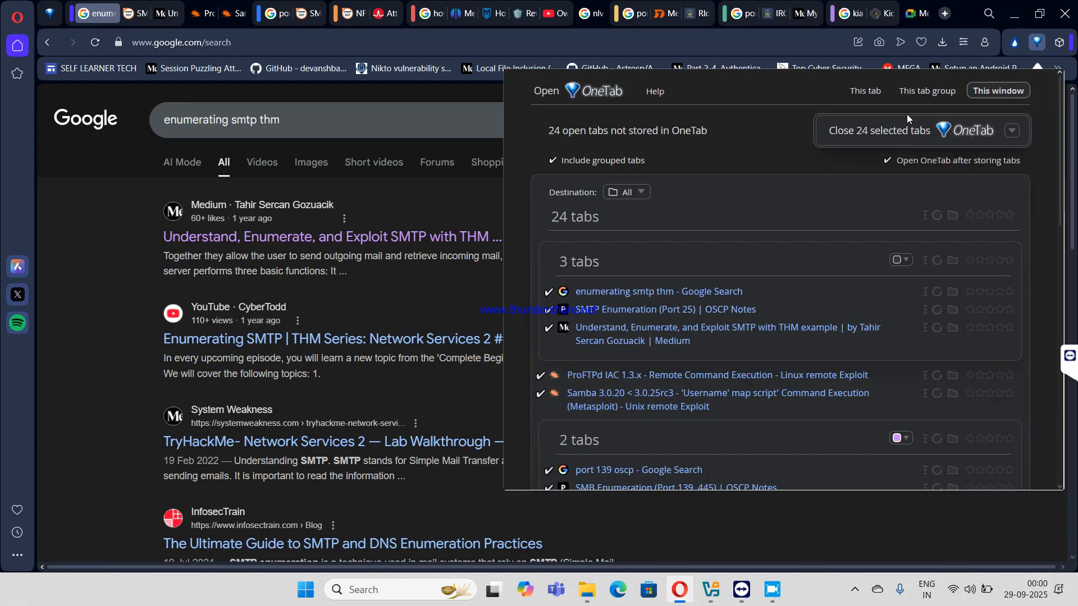
scroll(661, 348, "down", 5)
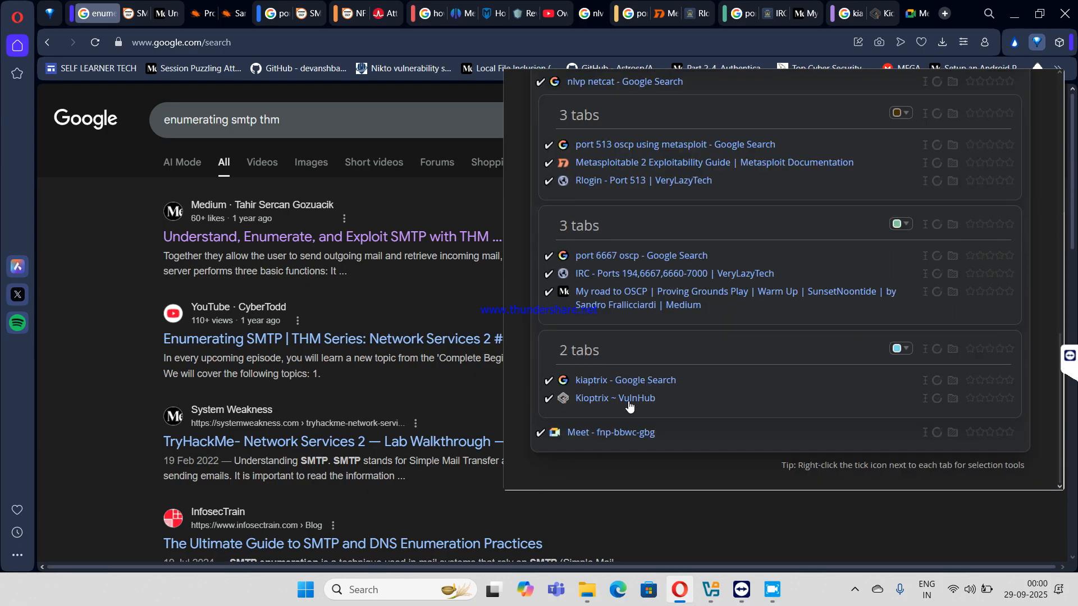
left_click(539, 433)
scroll(732, 386, "up", 3)
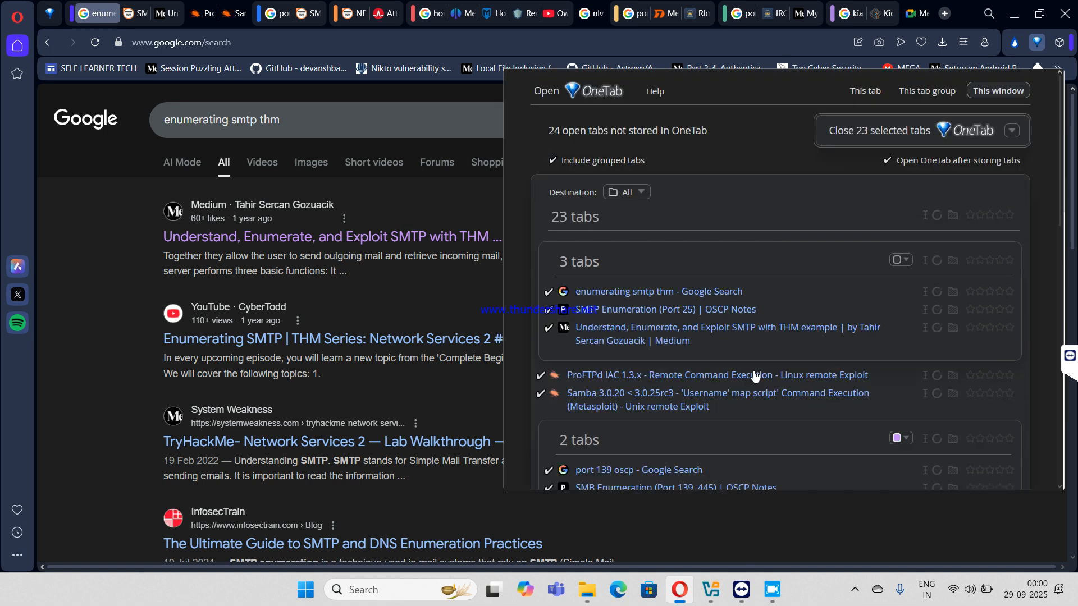
left_click(971, 130)
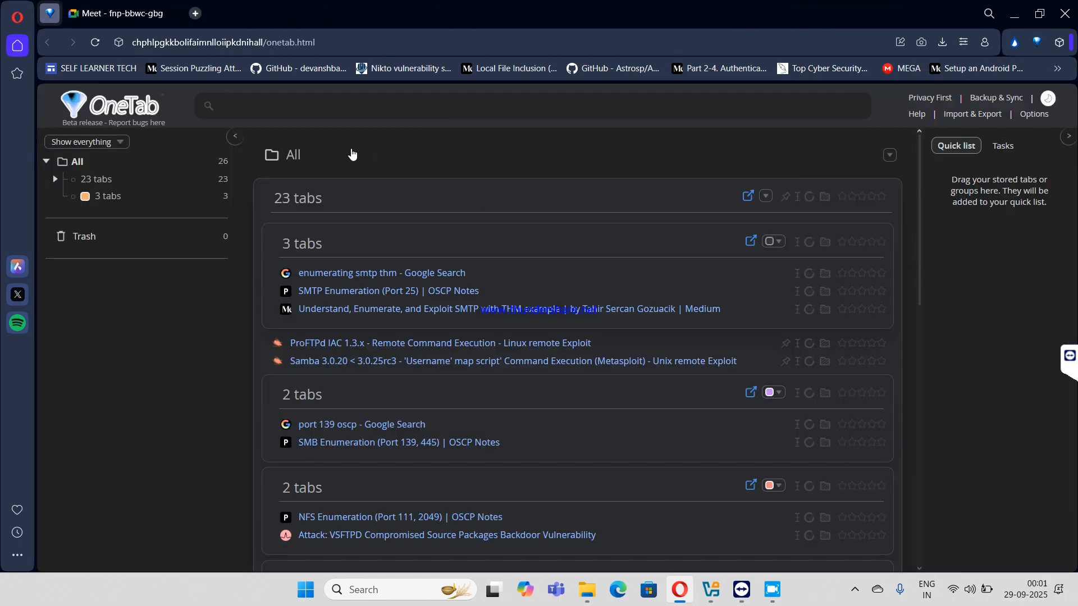
left_click(120, 17)
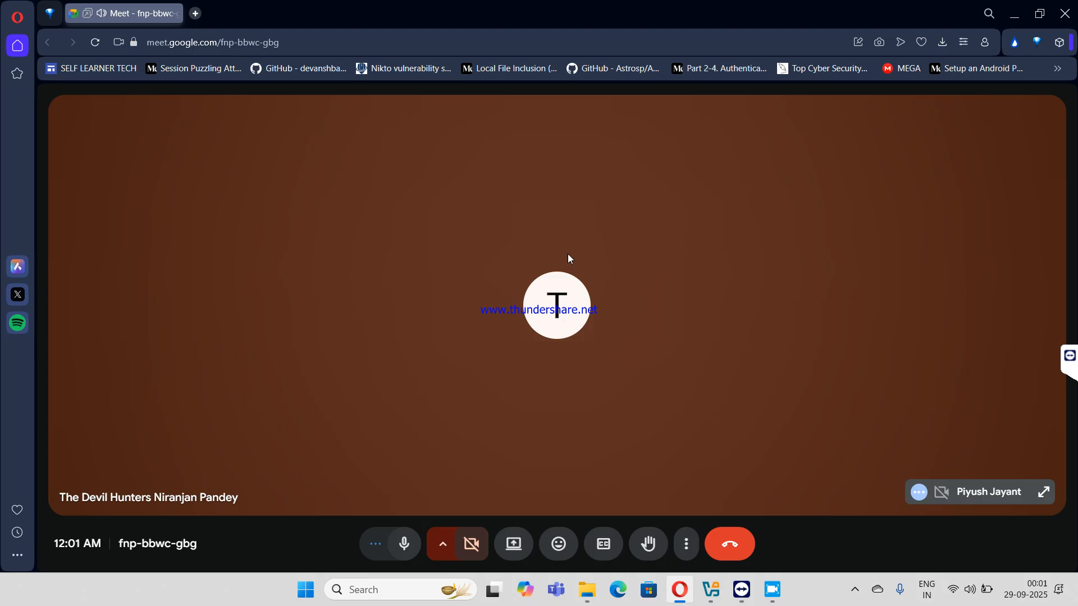
- Start the kali-linux-2025.2-virtualbox-amd64 virtual machine from VirtualBox Manager
left_click(717, 594)
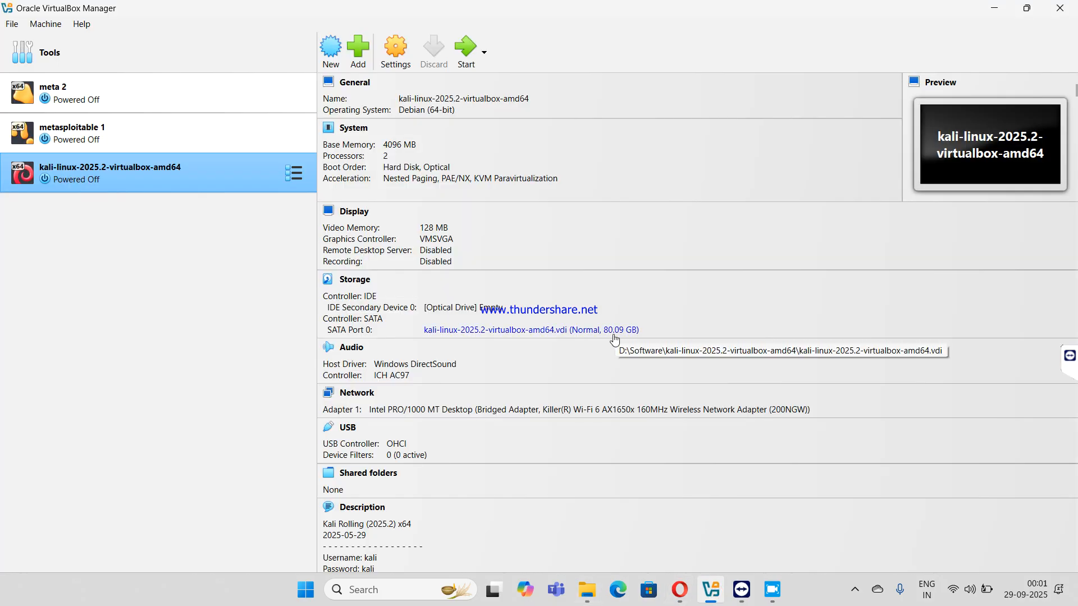
left_click(467, 46)
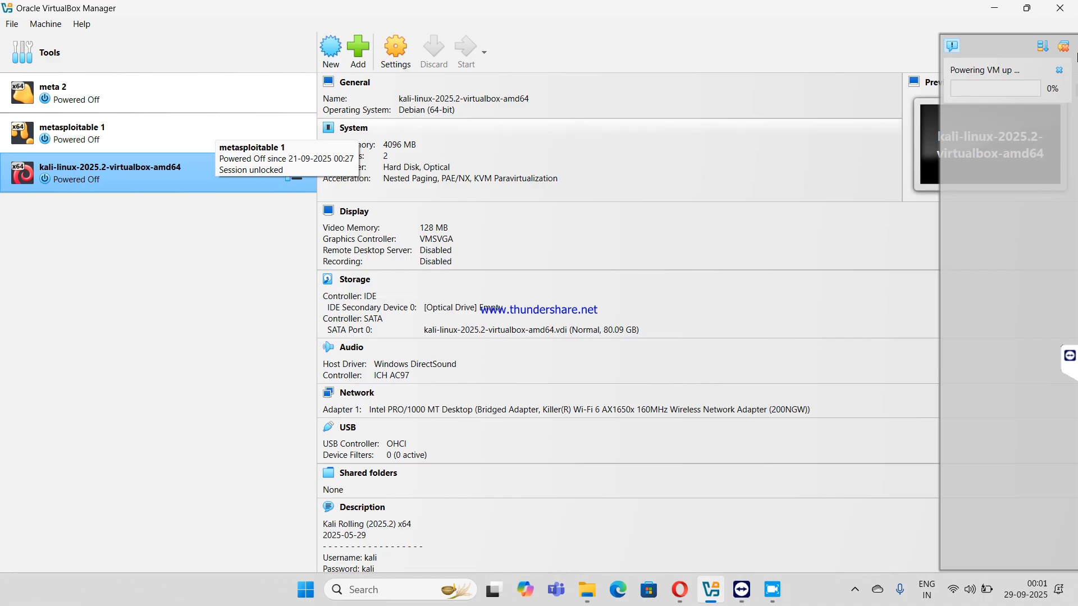
left_click(857, 589)
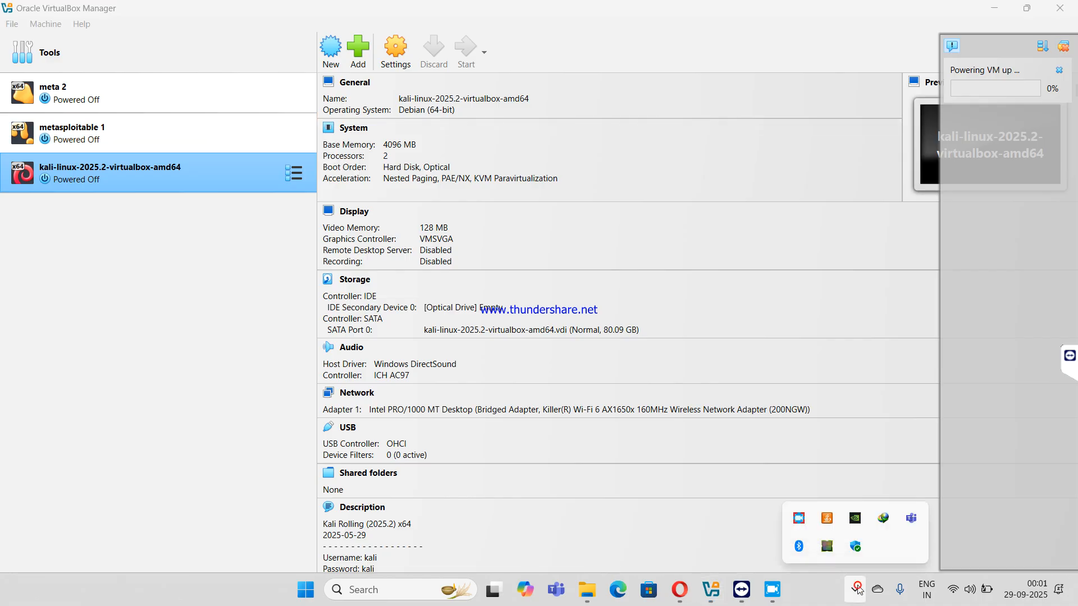
left_click(775, 591)
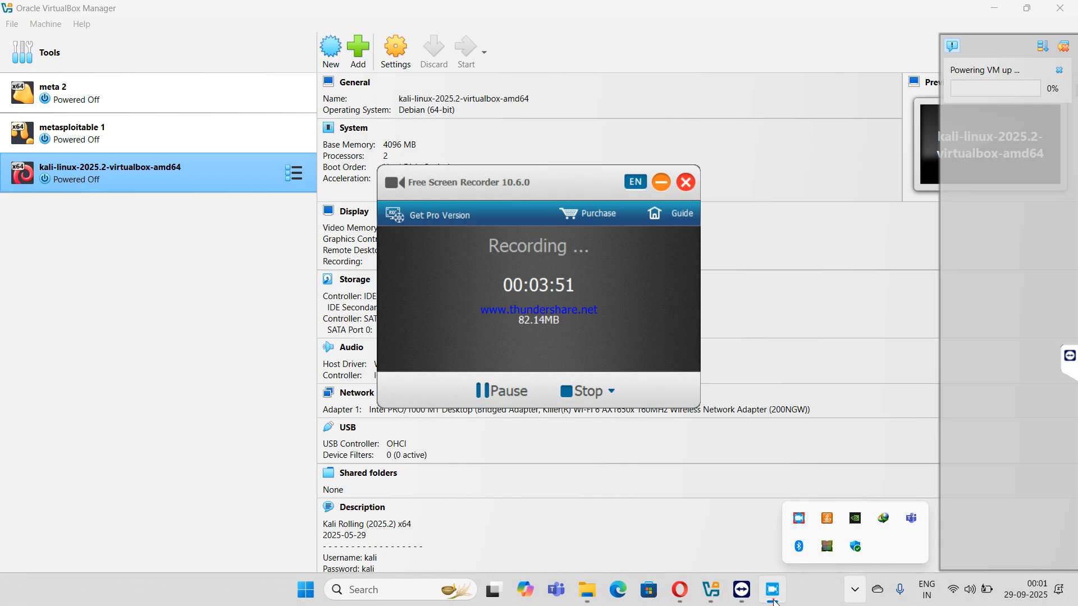
left_click(774, 599)
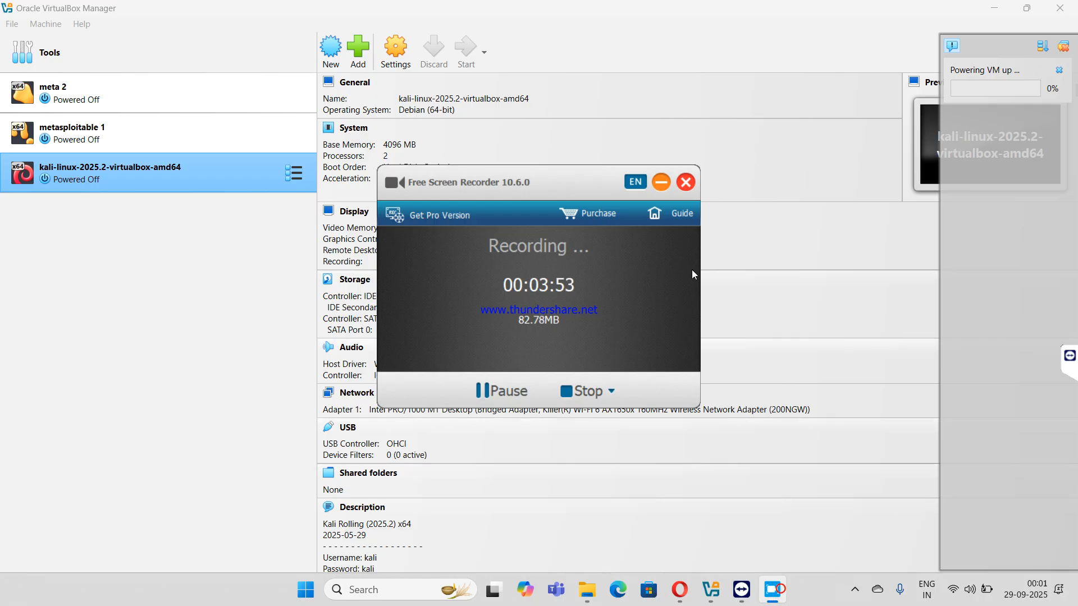
left_click(685, 185)
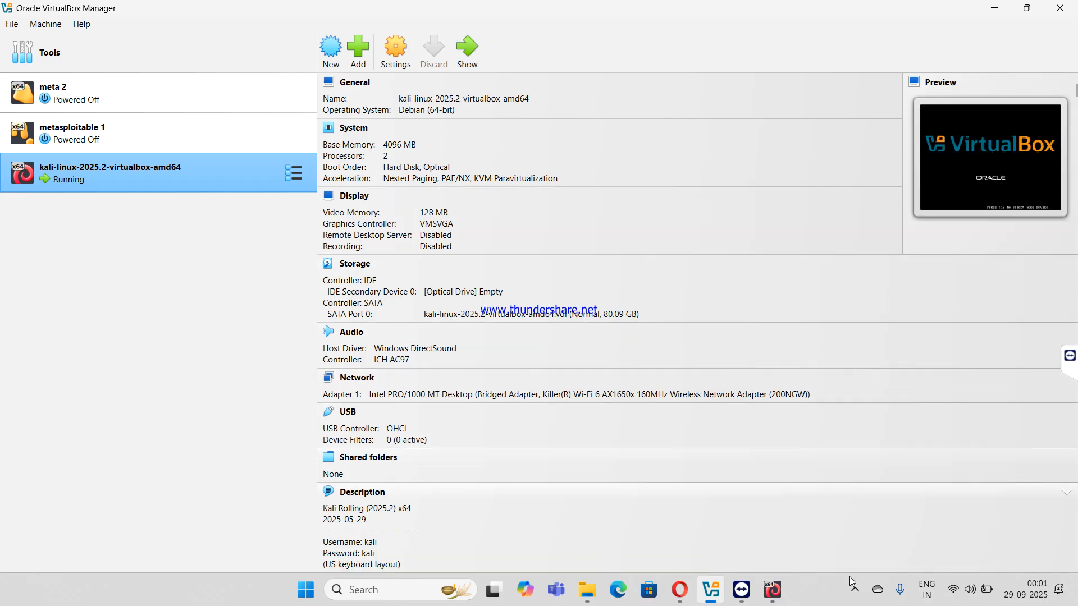
- Bring the running Kali VM's own window to the front to watch it boot
left_click(852, 592)
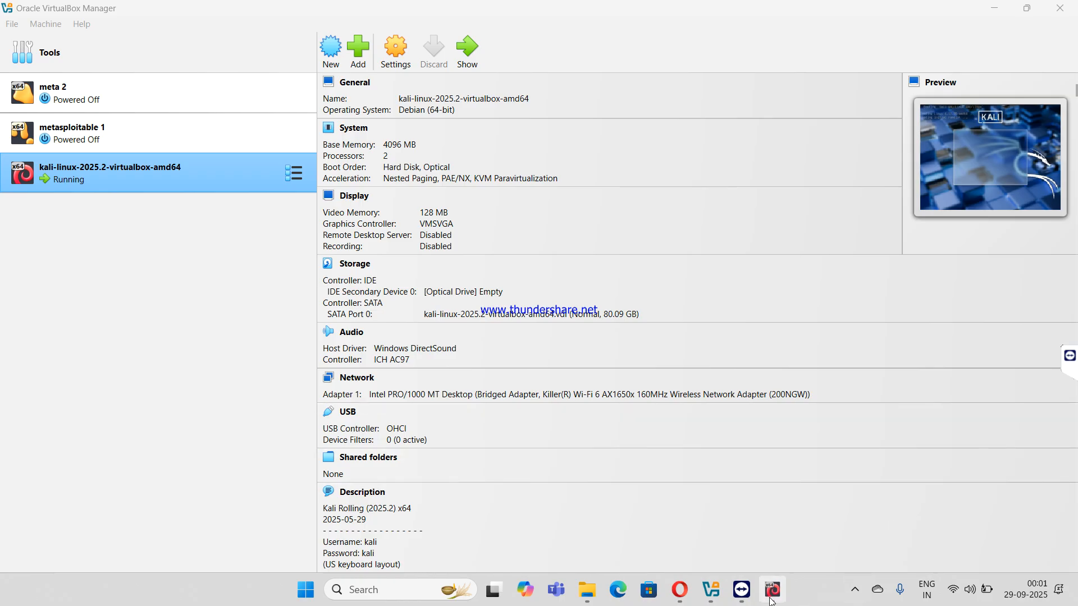
left_click(771, 596)
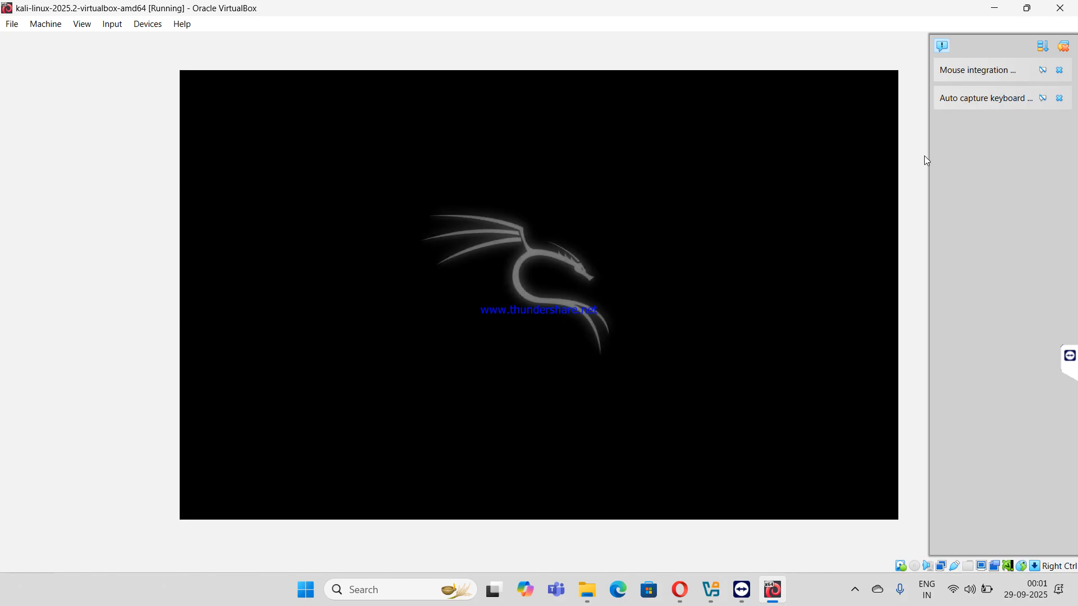
- Dismiss all VirtualBox notifications while Kali boots to its login screen
left_click(1062, 46)
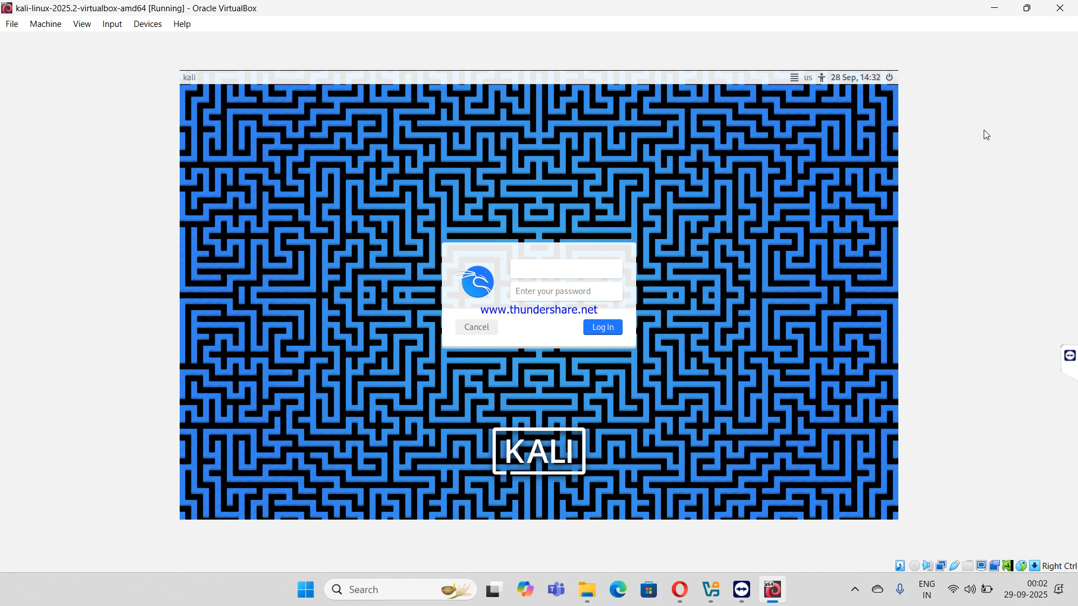
- Log in to the Kali desktop with the account's username and password, then return to Opera
type("kali")
key("Tab")
type("kali")
key("Return")
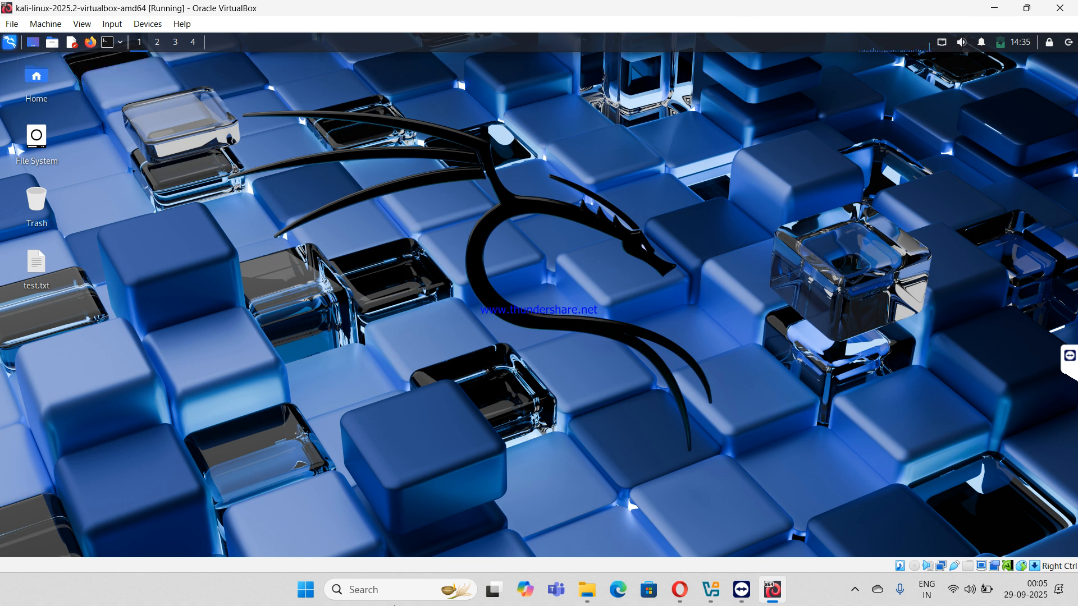
key("alt+Tab")
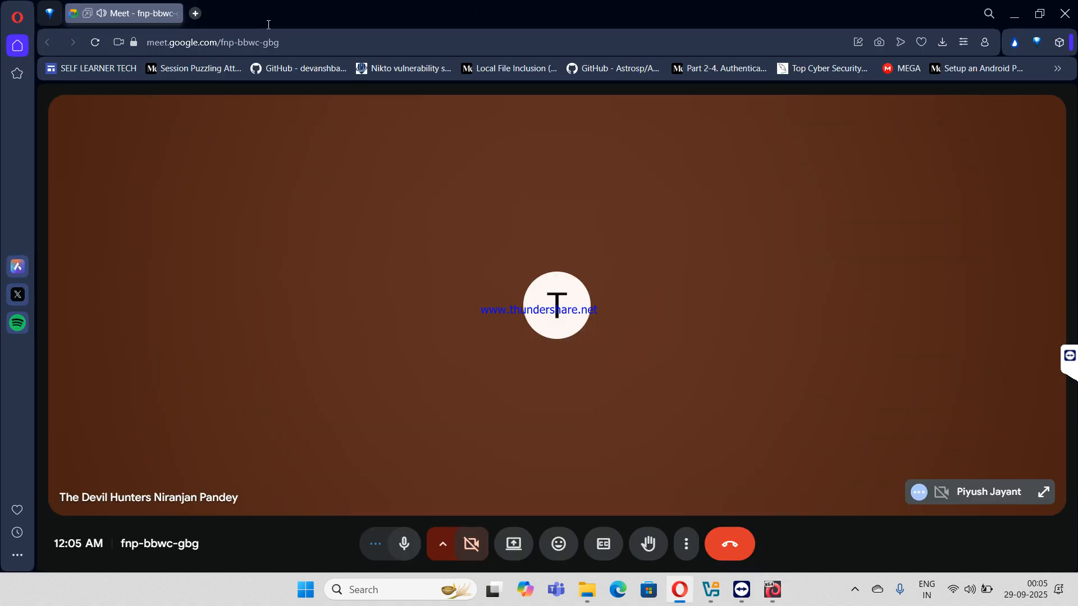
left_click(195, 13)
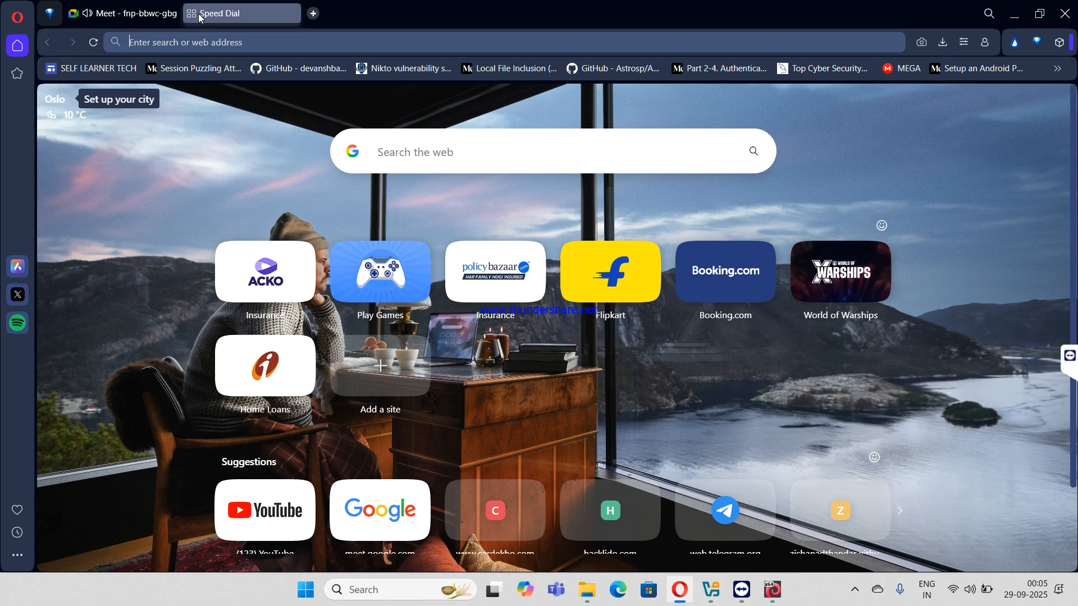
type("https:")
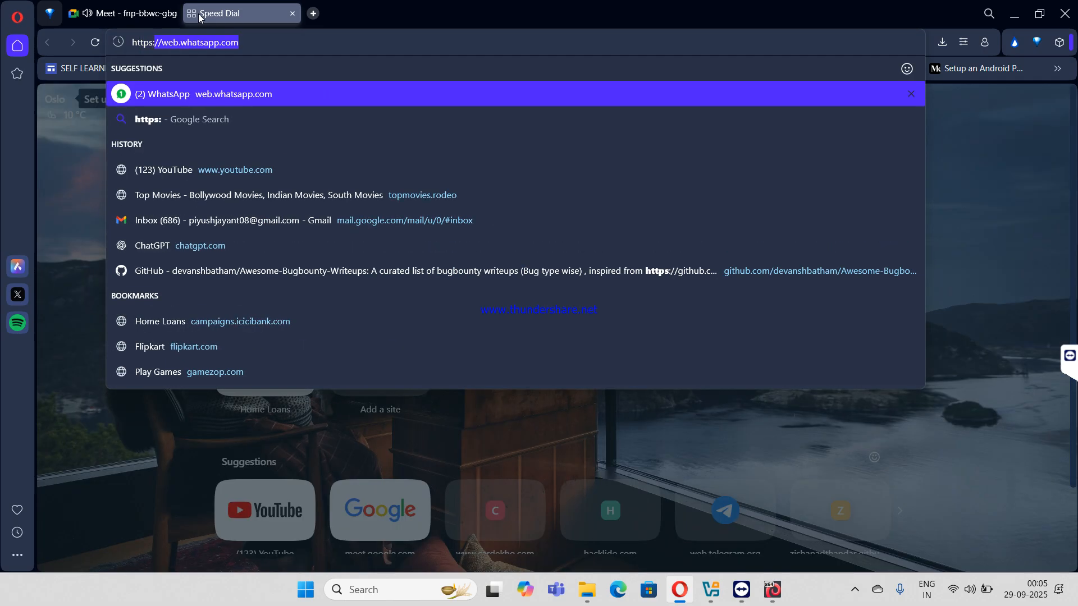
type("//loca")
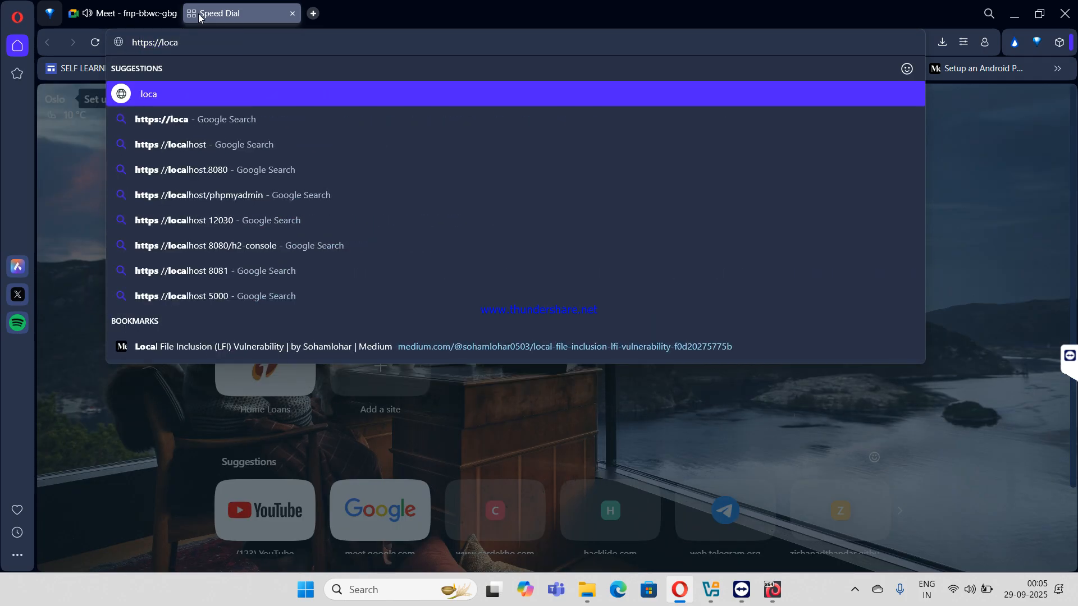
type("lhost:")
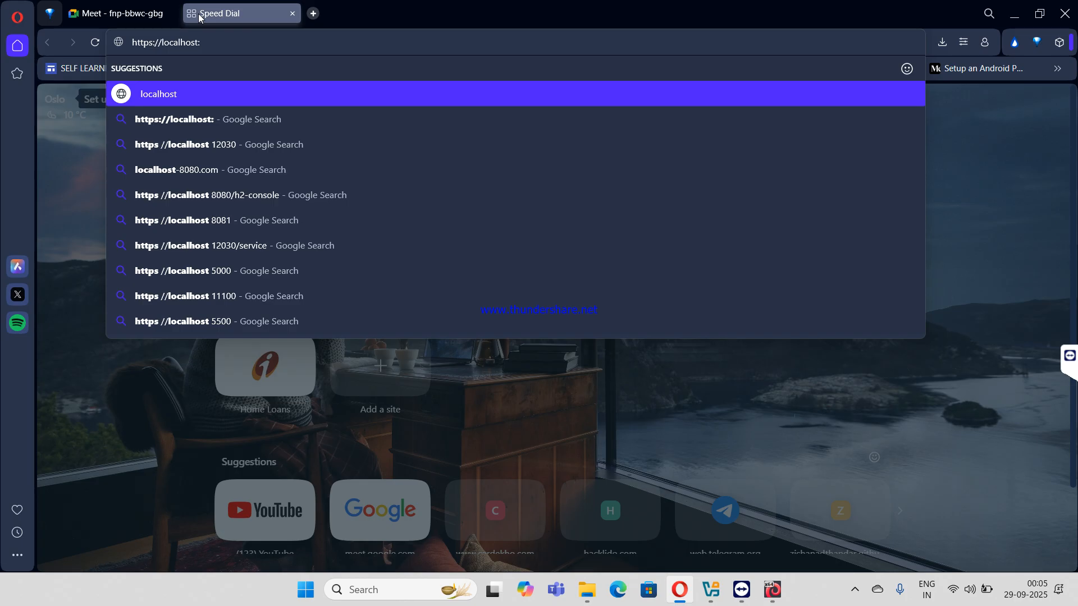
type("8834")
key("Return")
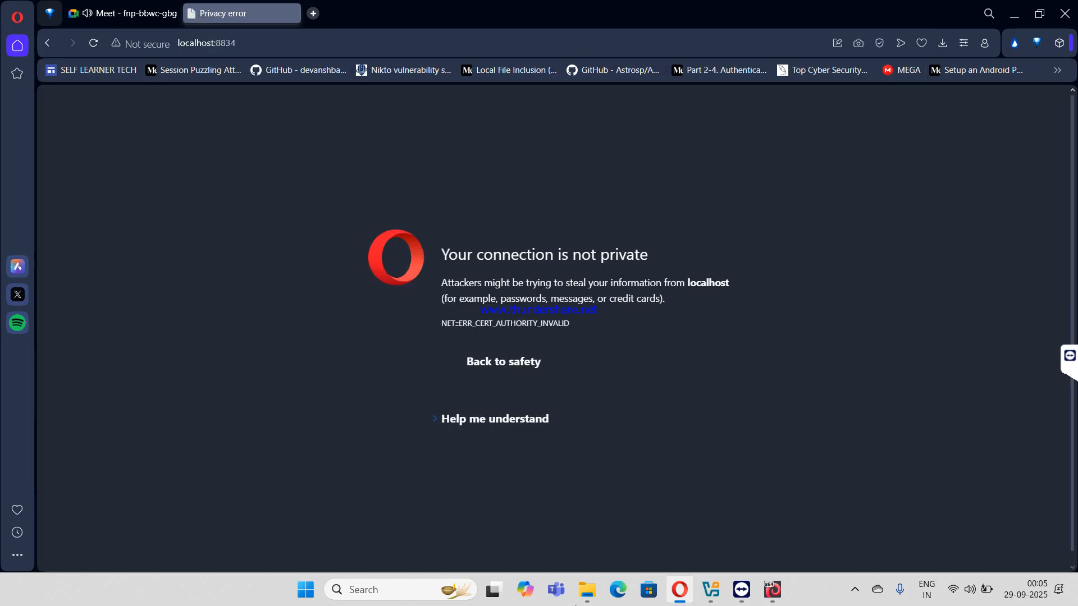
mouse_move(583, 595)
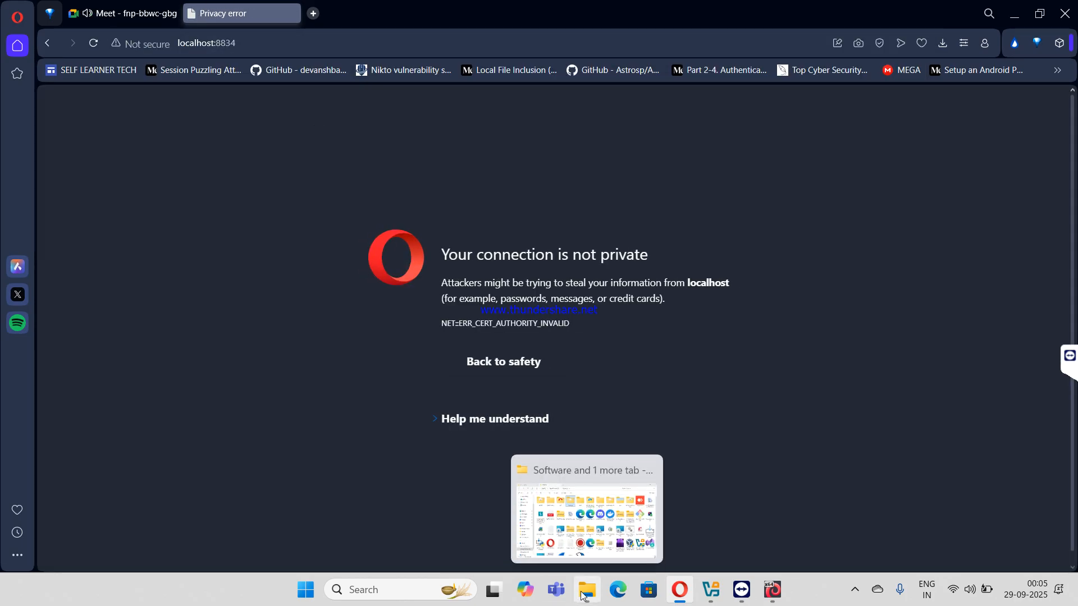
left_click(440, 419)
left_click(491, 461)
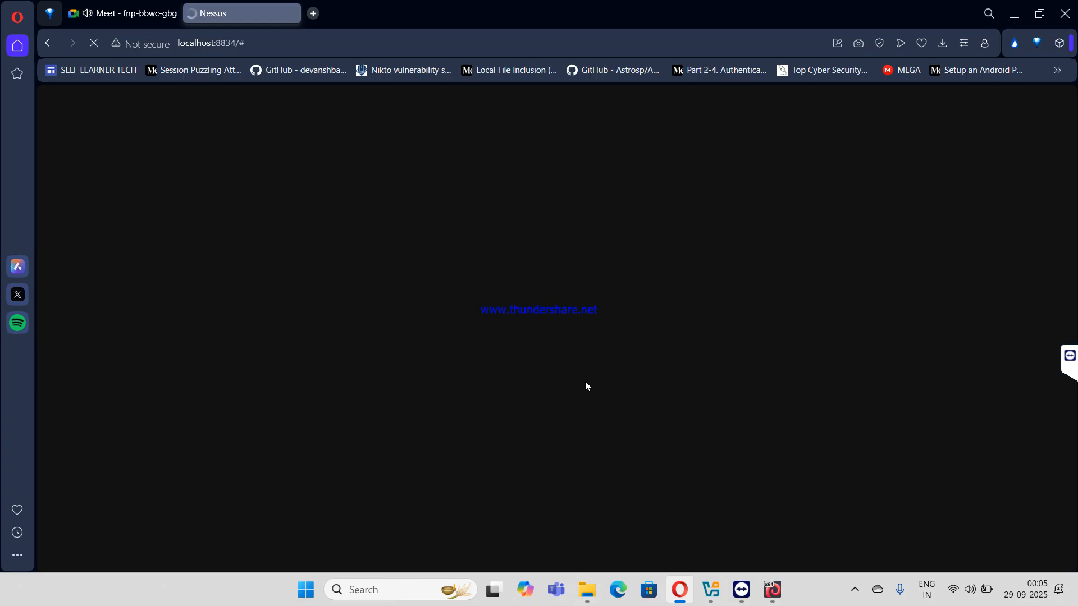
left_click(602, 423)
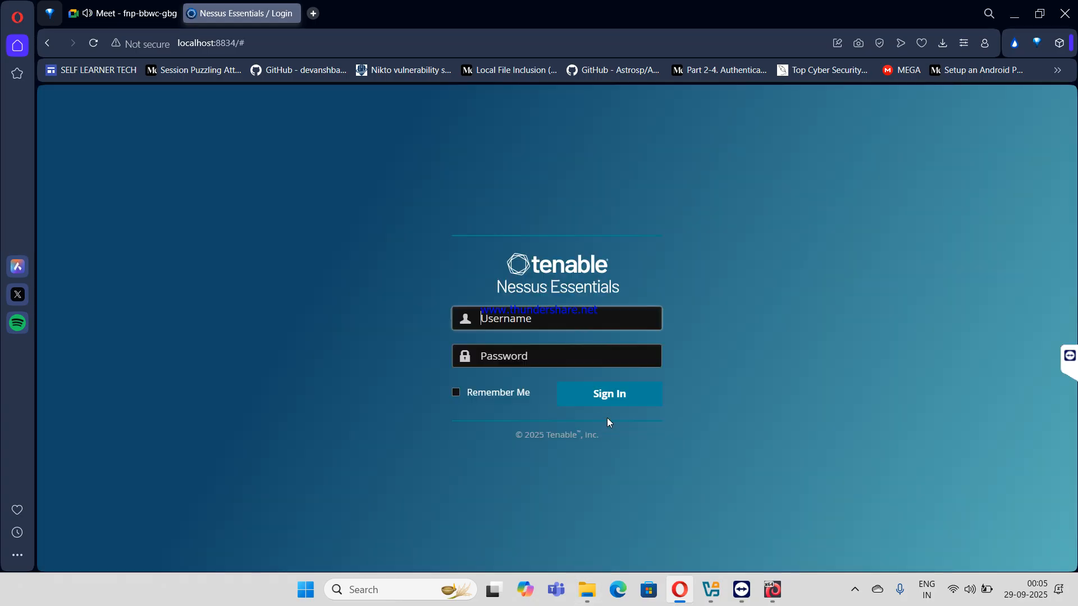
left_click(596, 581)
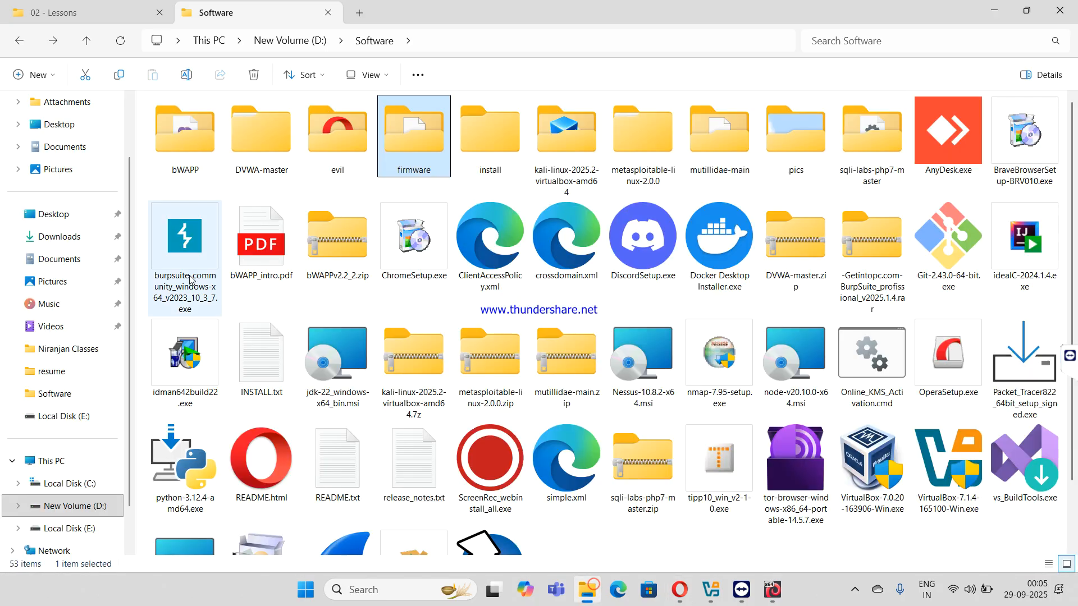
- Open Username_passw.txt from D:\Work's Nessus folder and copy the saved username
left_click(356, 19)
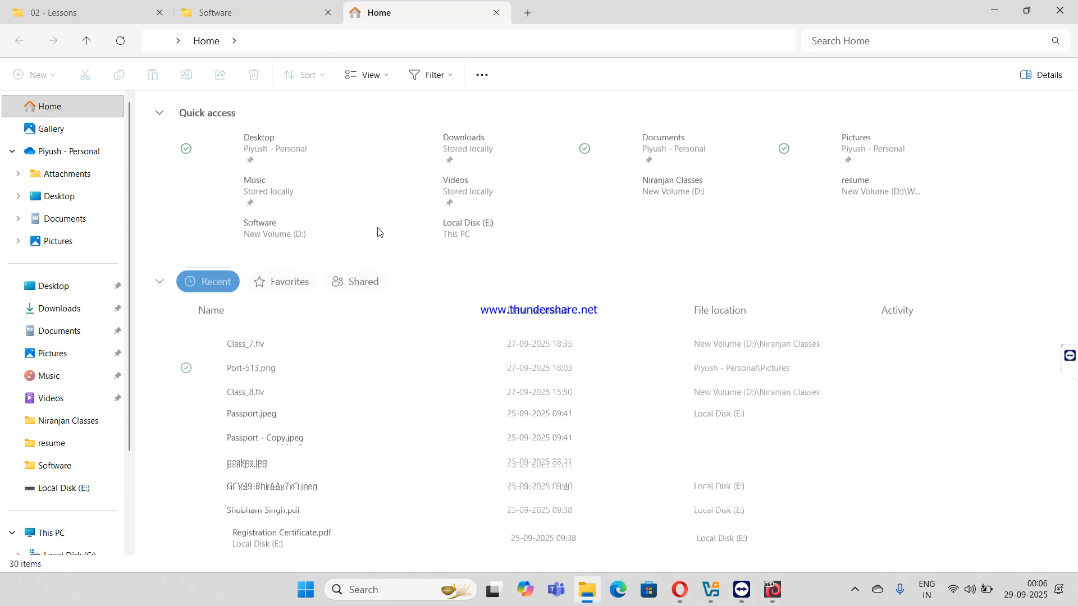
scroll(62, 485, "down", 2)
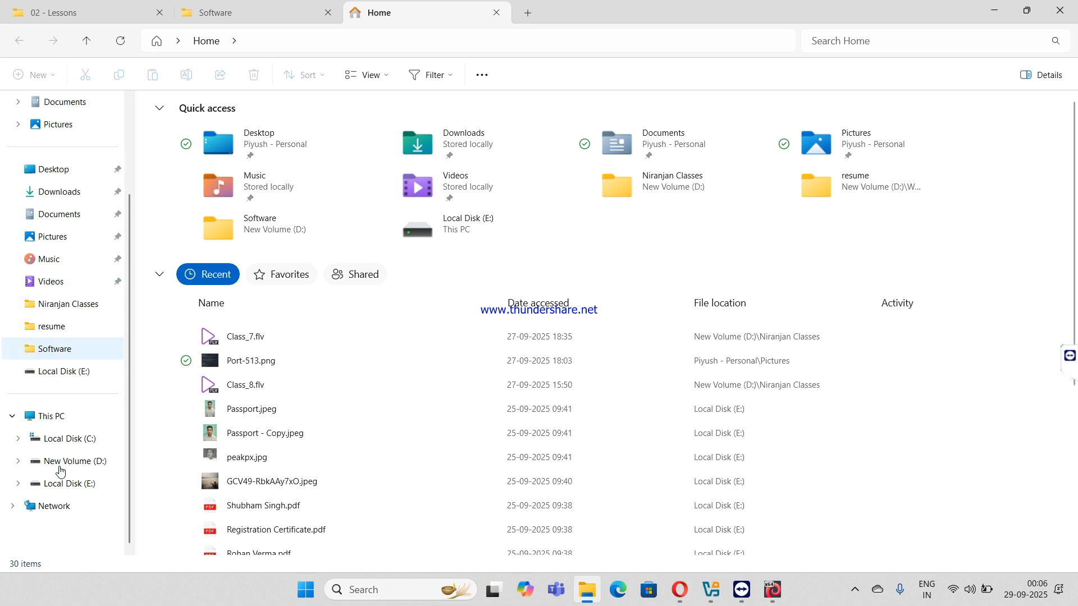
left_click(72, 465)
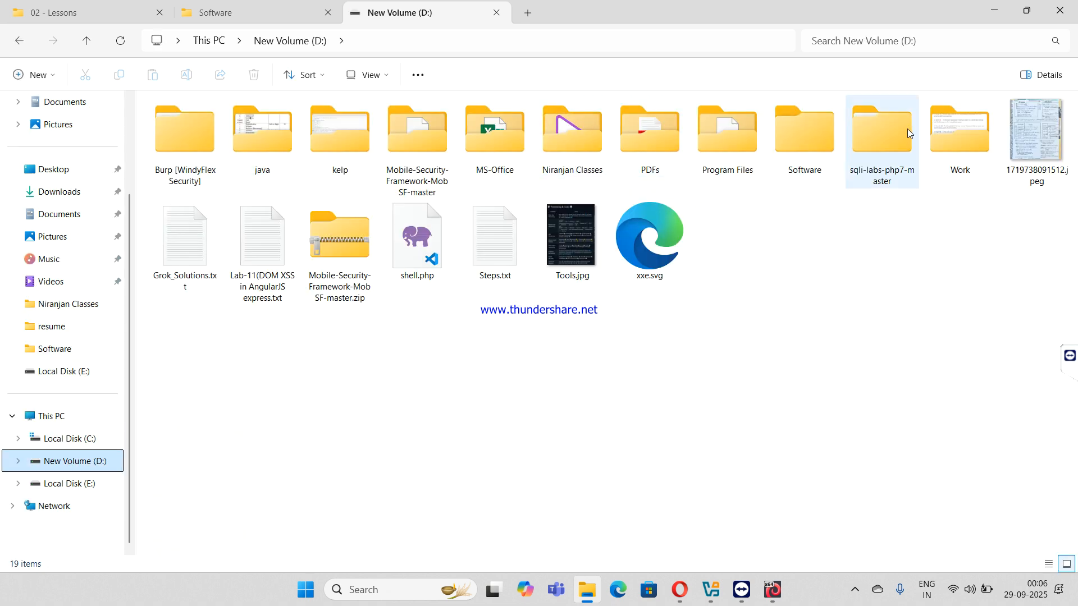
double_click(971, 139)
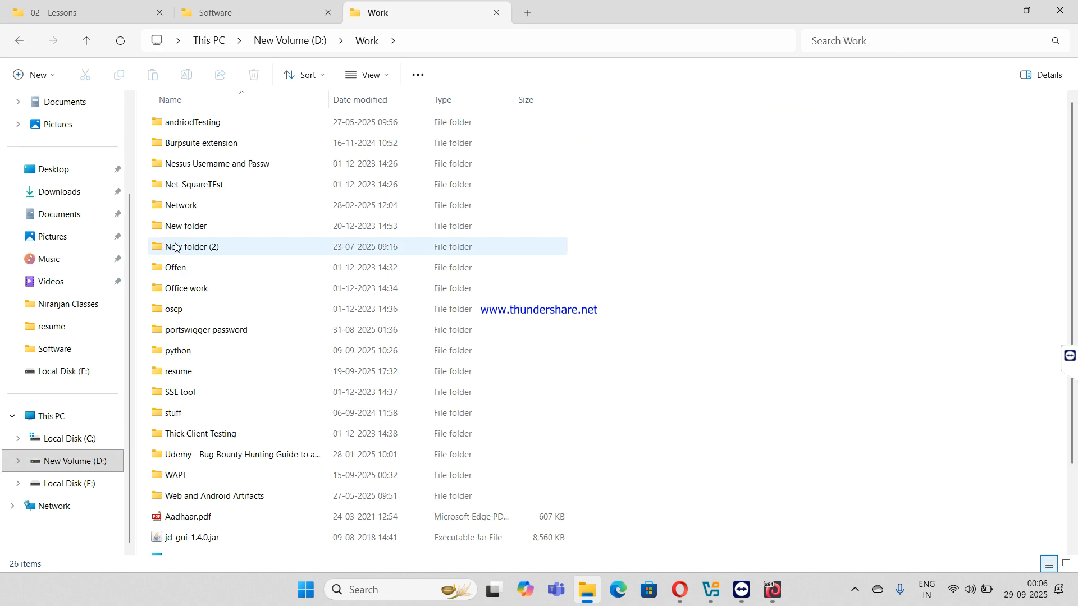
double_click(221, 163)
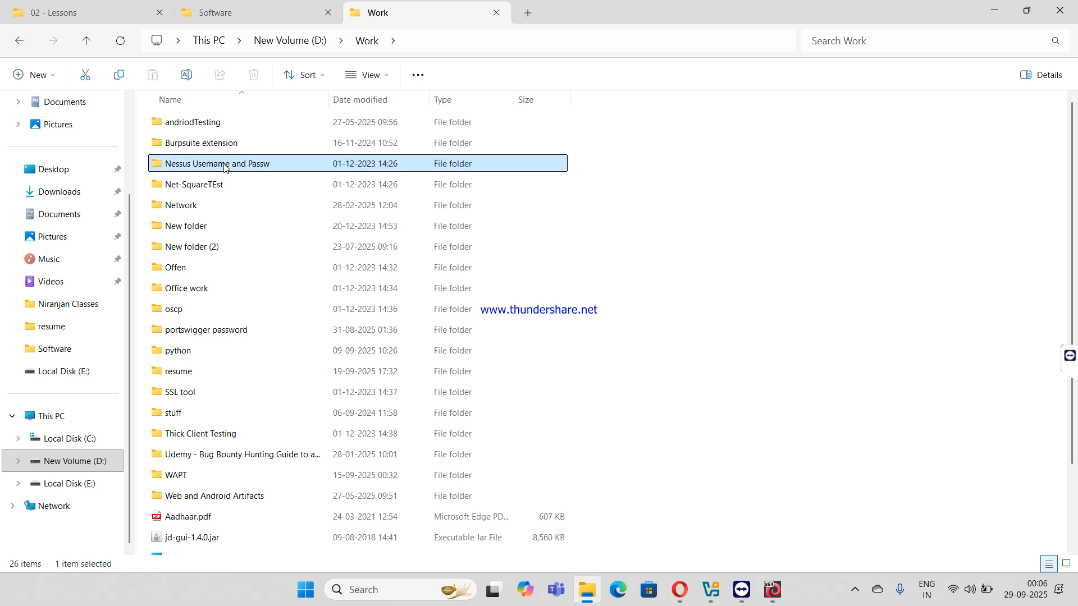
left_click(236, 130)
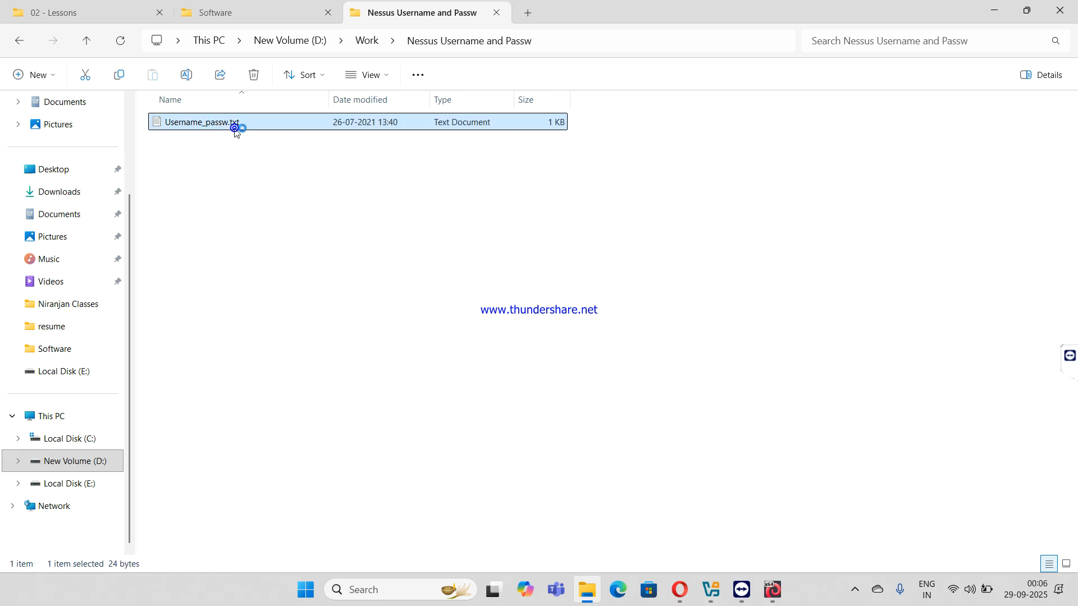
key("Return")
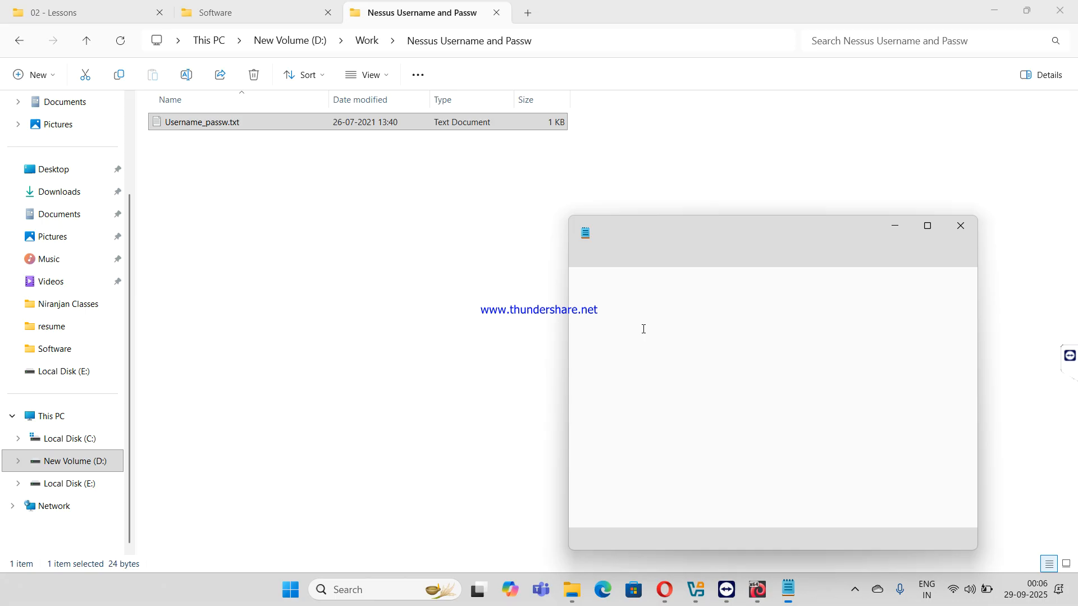
double_click(639, 281)
key("ctrl+c")
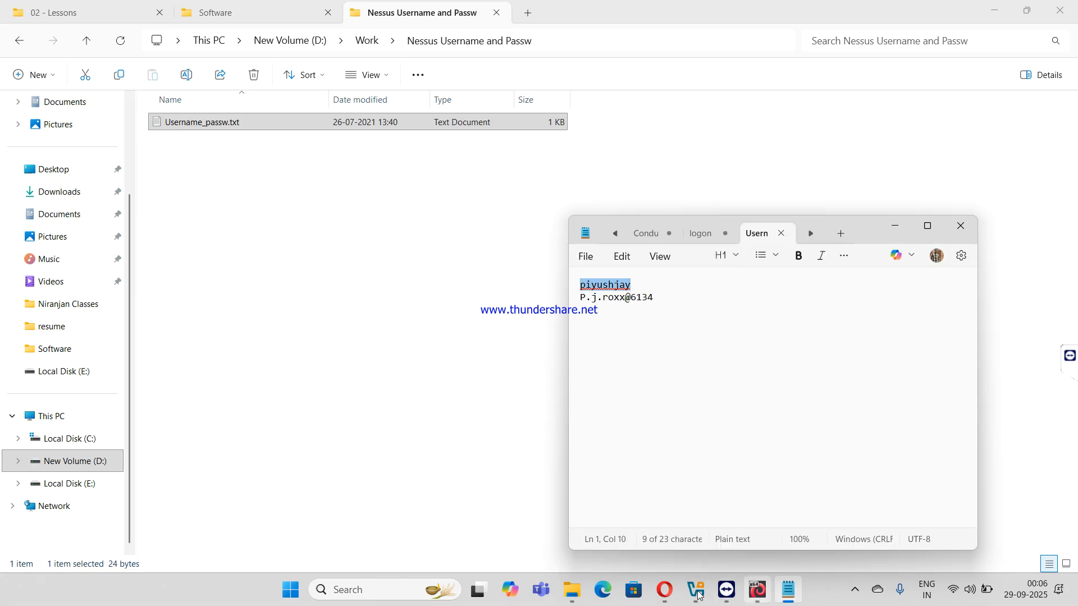
left_click(665, 590)
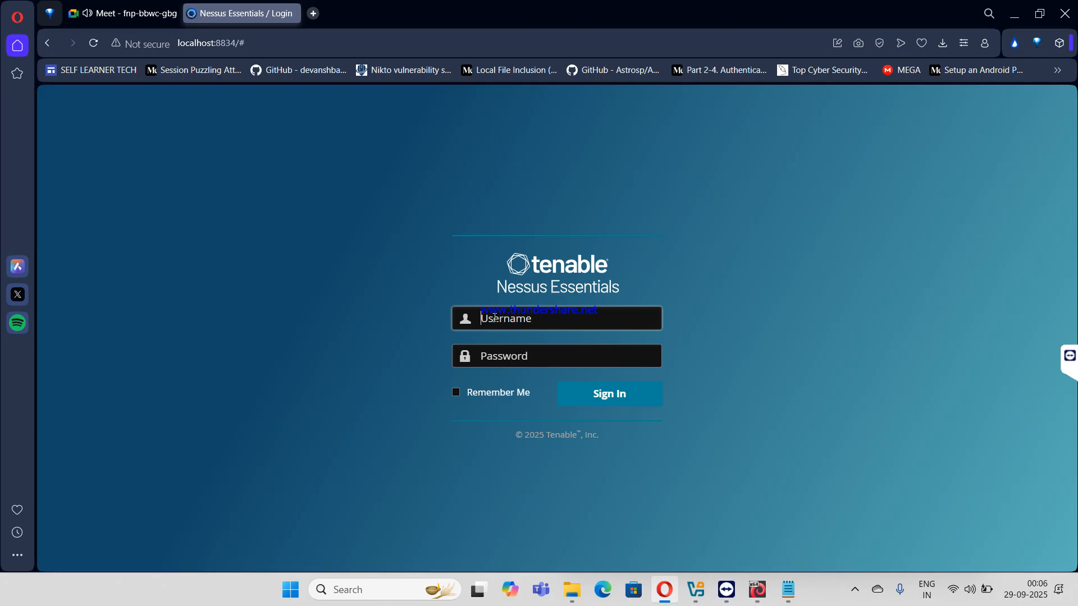
- Sign in to Nessus by pasting the username and password from the credentials note
key("ctrl+v")
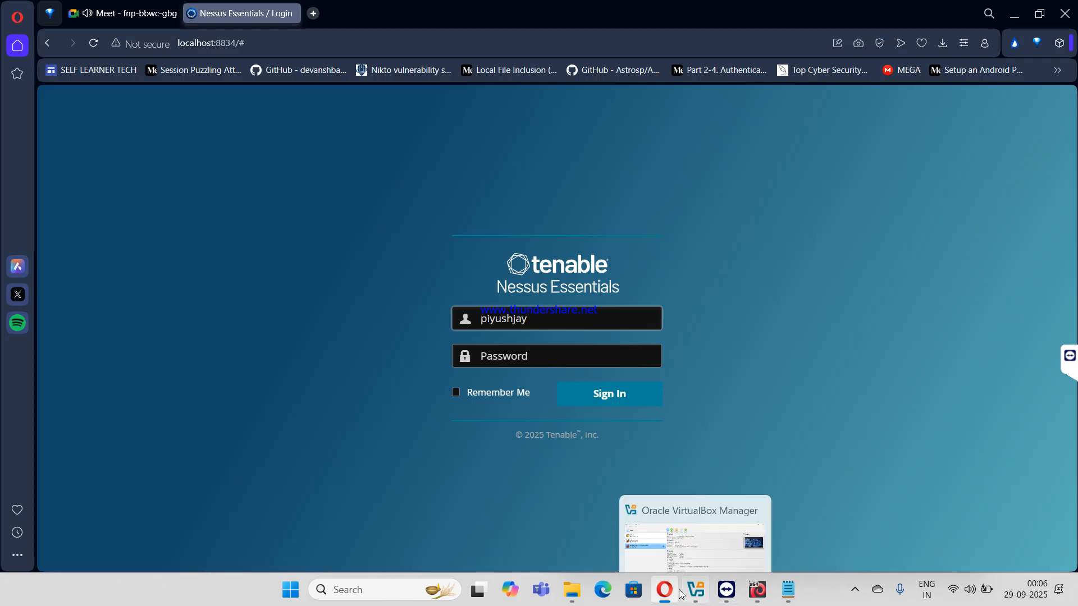
left_click(781, 589)
left_click_drag(654, 298, 572, 303)
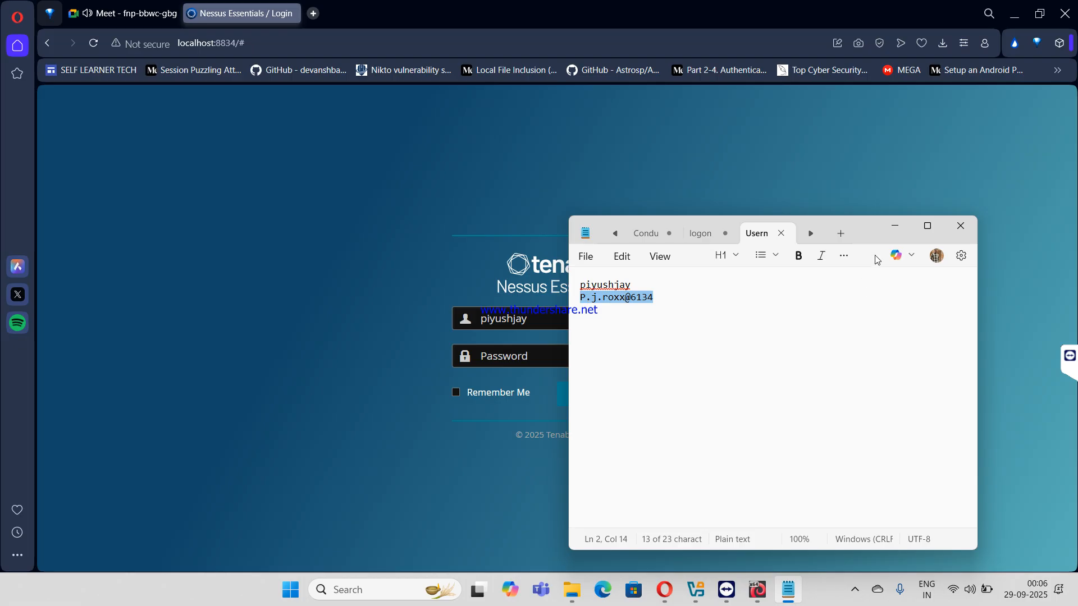
left_click(892, 225)
left_click(533, 351)
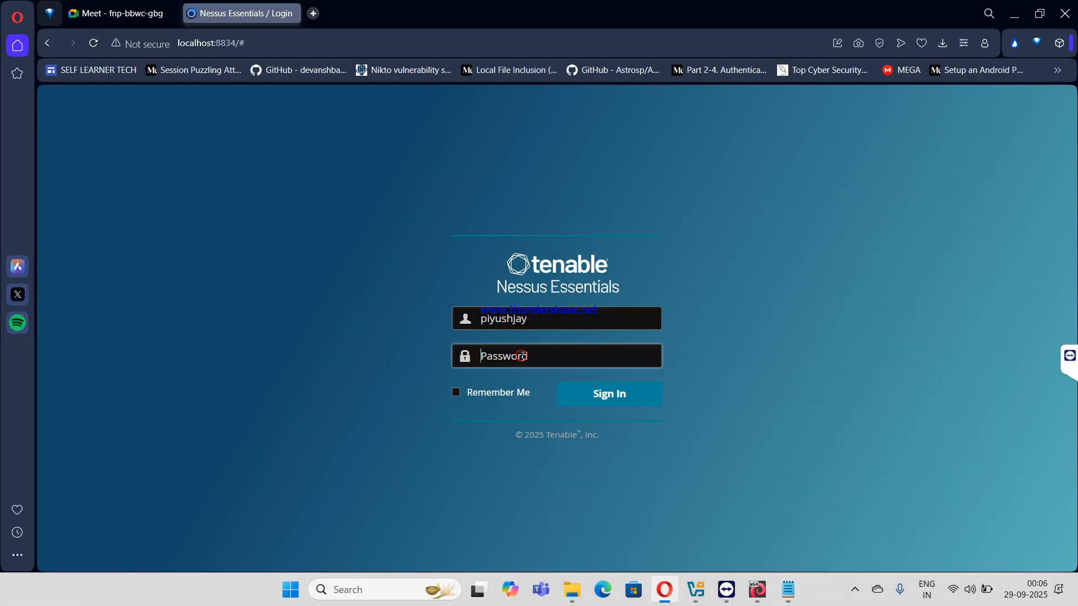
key("ctrl+v")
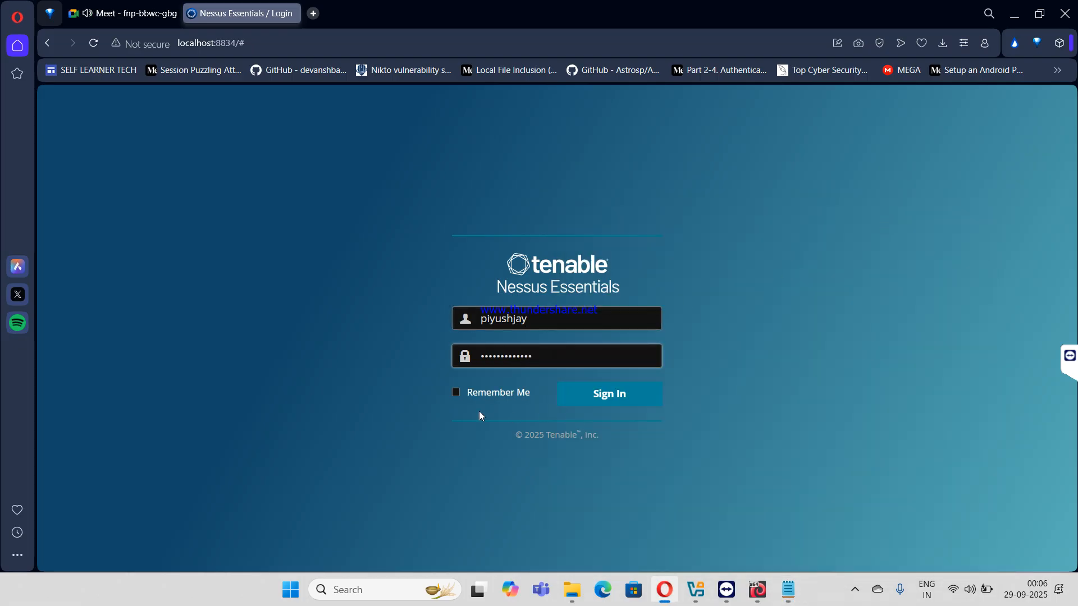
left_click(608, 396)
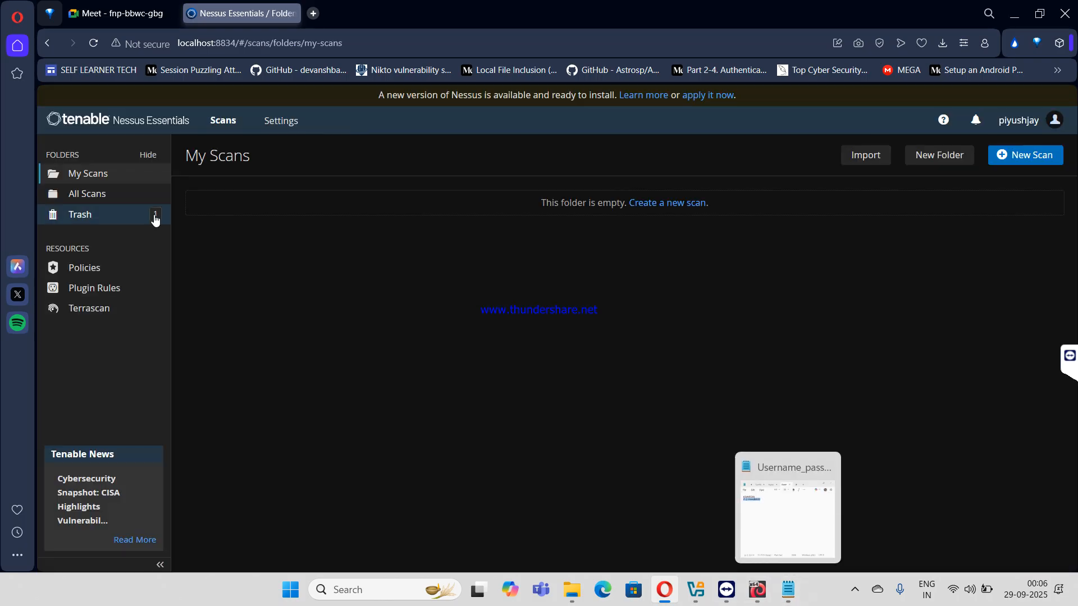
- Browse All Scans and the Trash folder, which lists four deleted scans
left_click(102, 195)
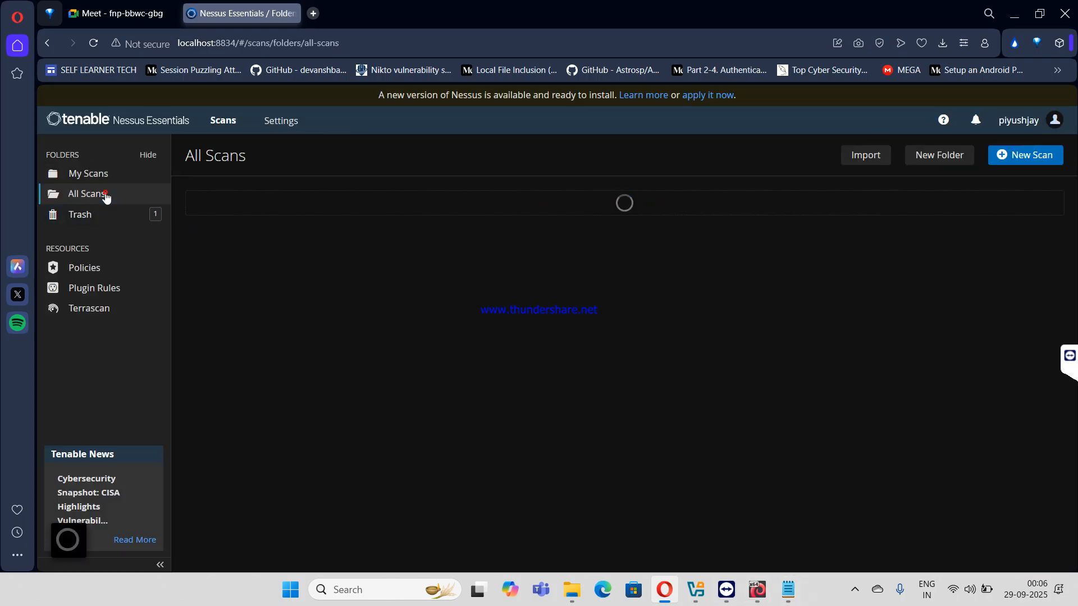
left_click(112, 212)
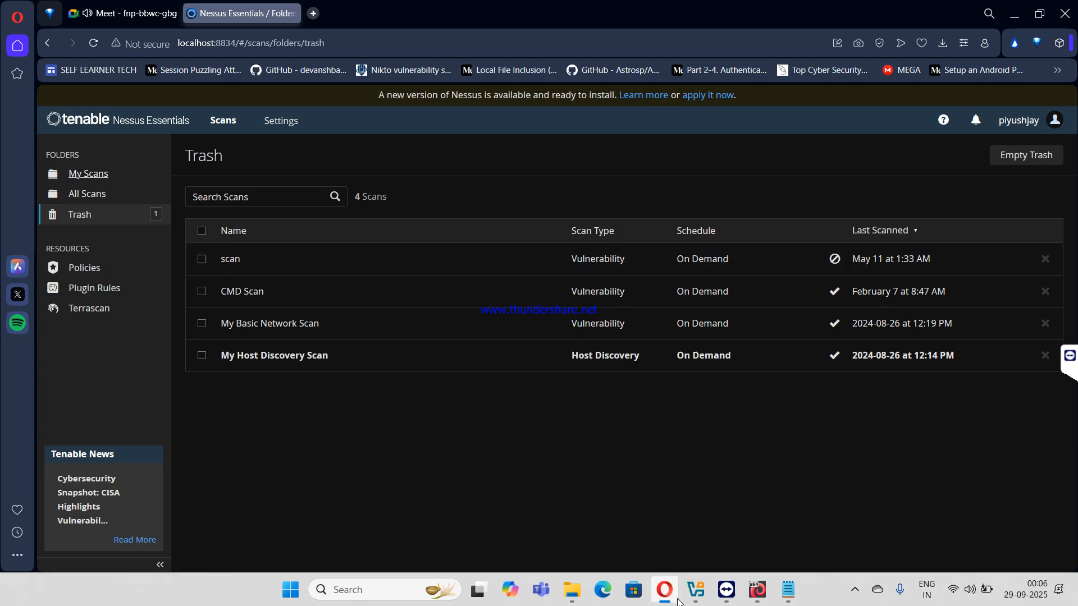
mouse_move(711, 596)
left_click(757, 590)
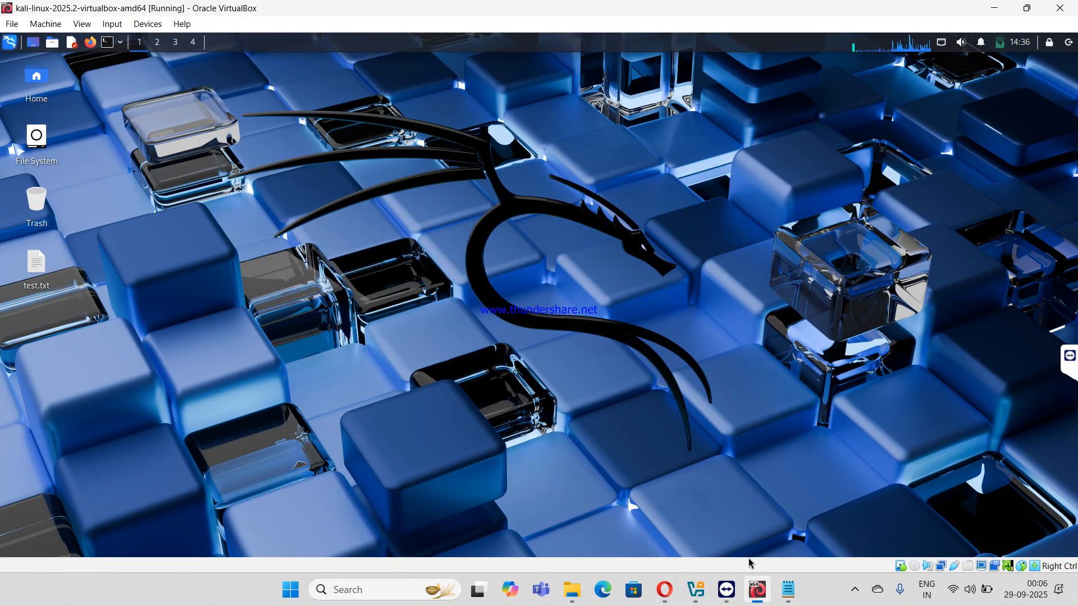
left_click(994, 8)
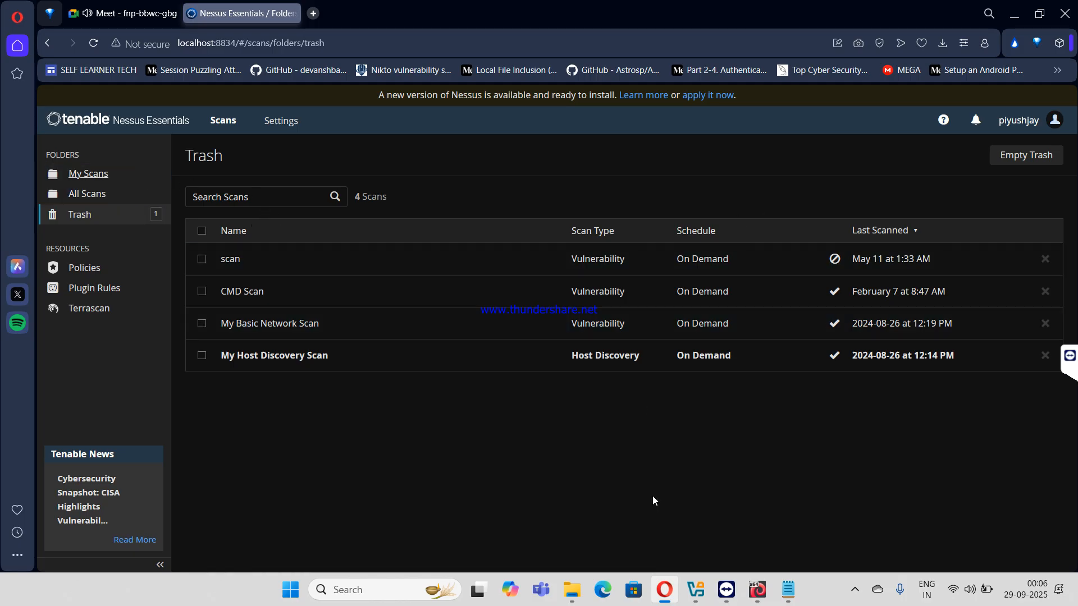
- Run ifconfig in a Kali terminal and highlight the eth0 address 192.168.1.18
left_click(757, 589)
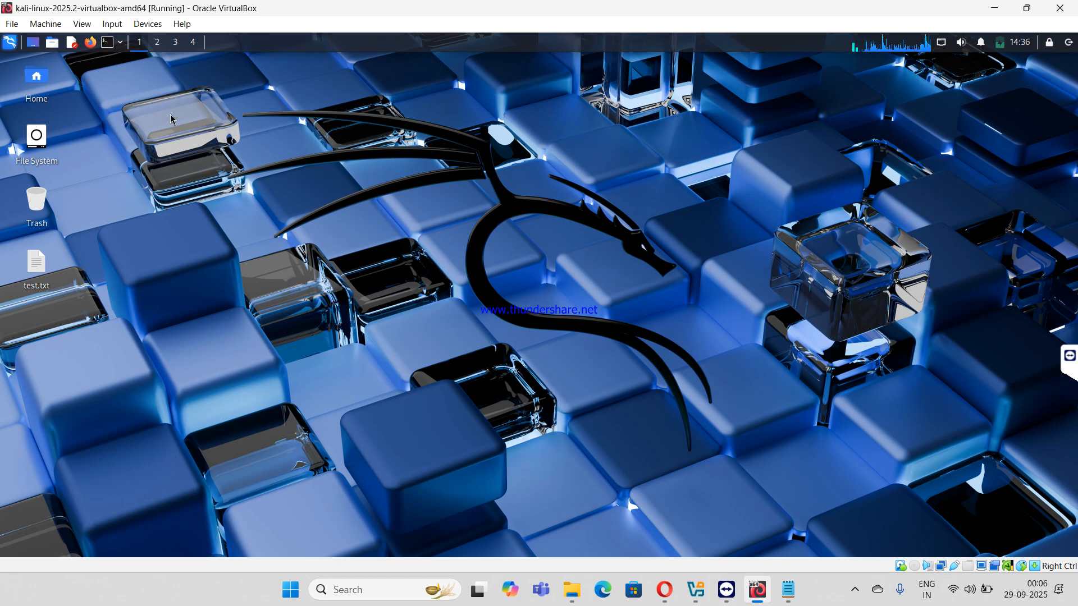
key("ctrl+alt+t")
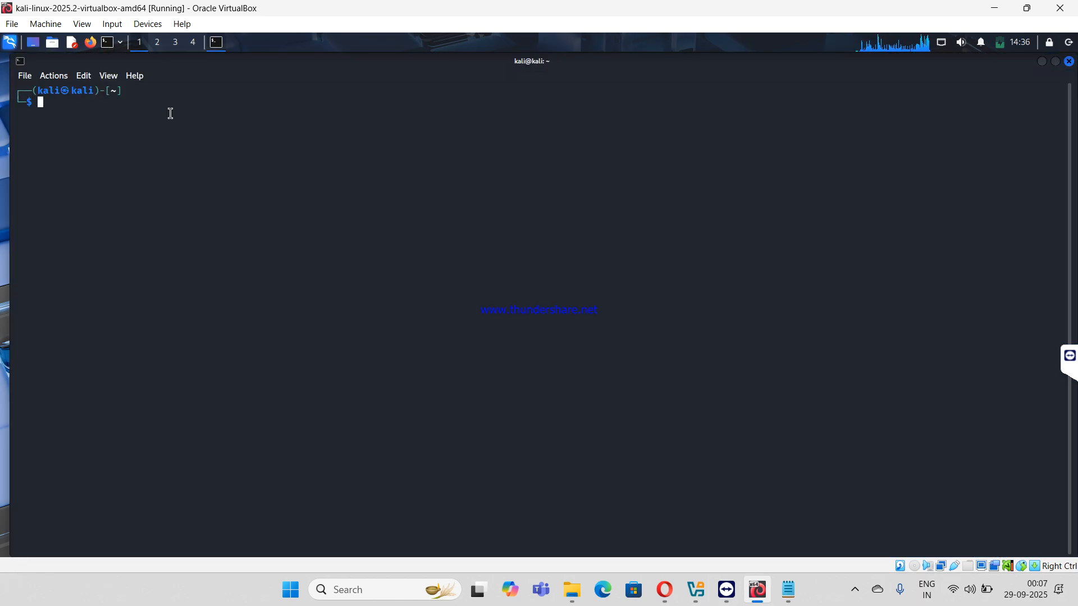
type("ifconfig")
key("Return")
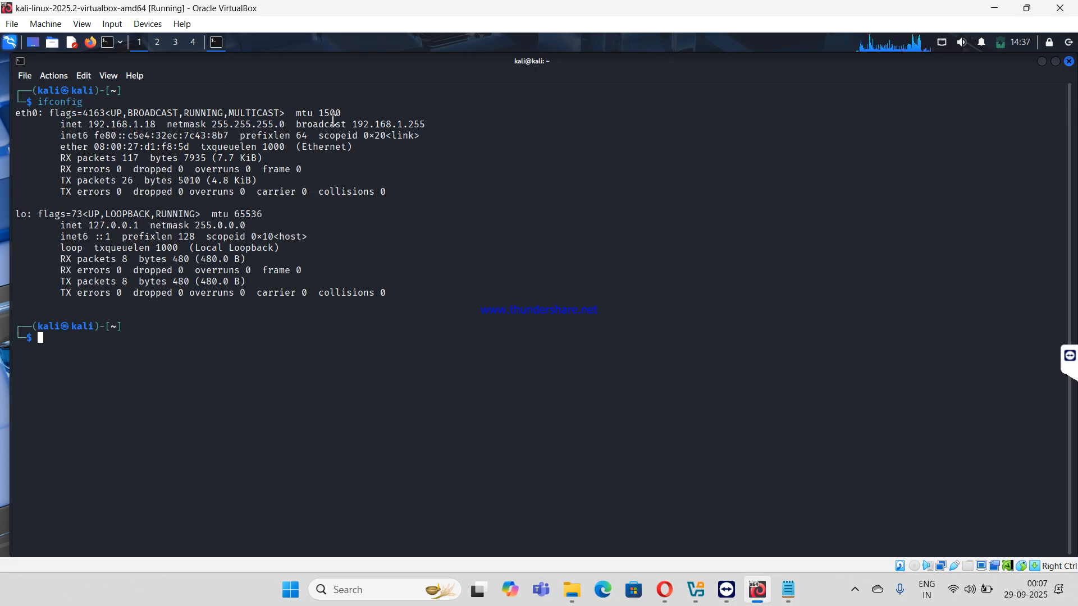
left_click_drag(147, 123, 128, 114)
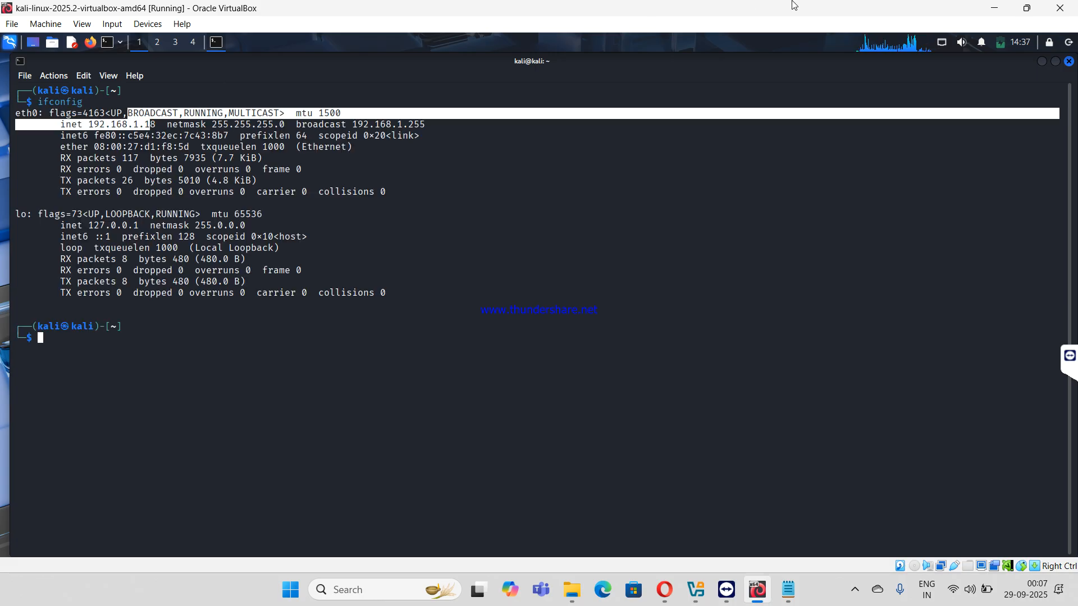
left_click(993, 8)
left_click(1011, 14)
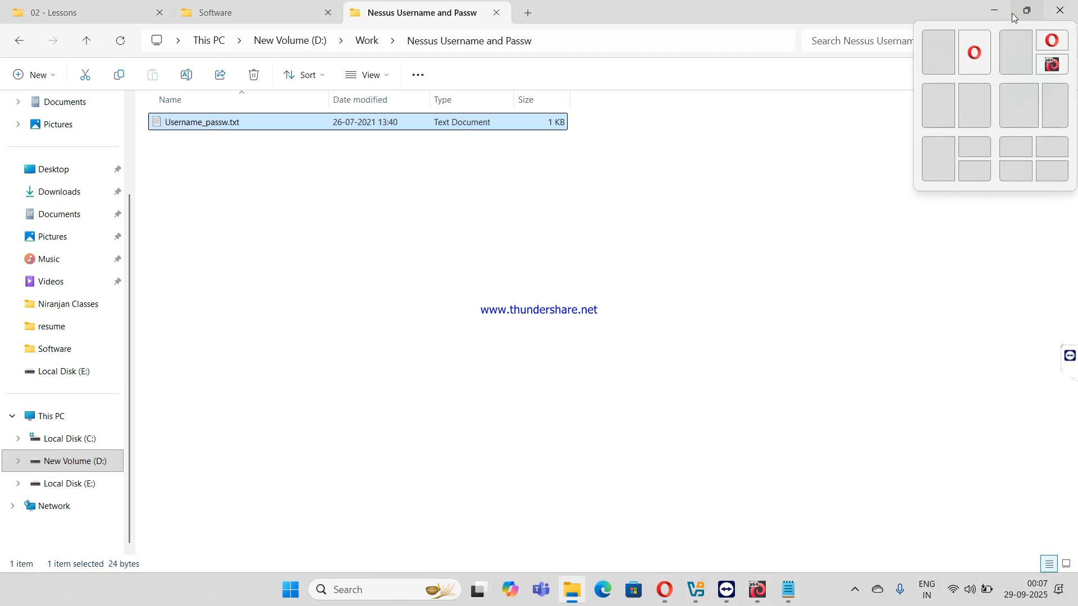
left_click(660, 588)
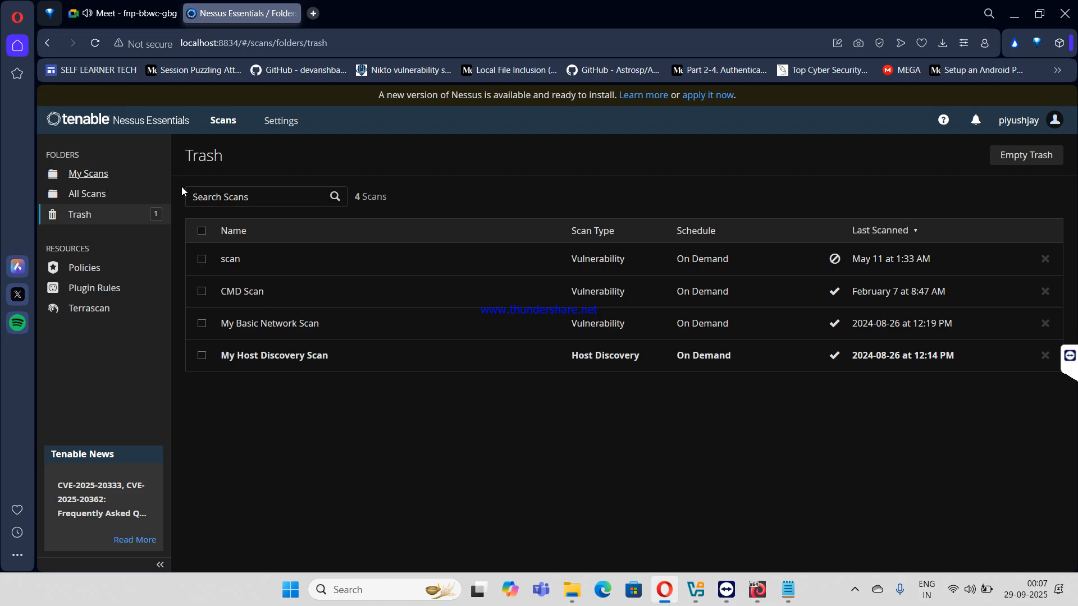
- Start a new scan from My Scans and scroll through the Scan Templates gallery
left_click(88, 177)
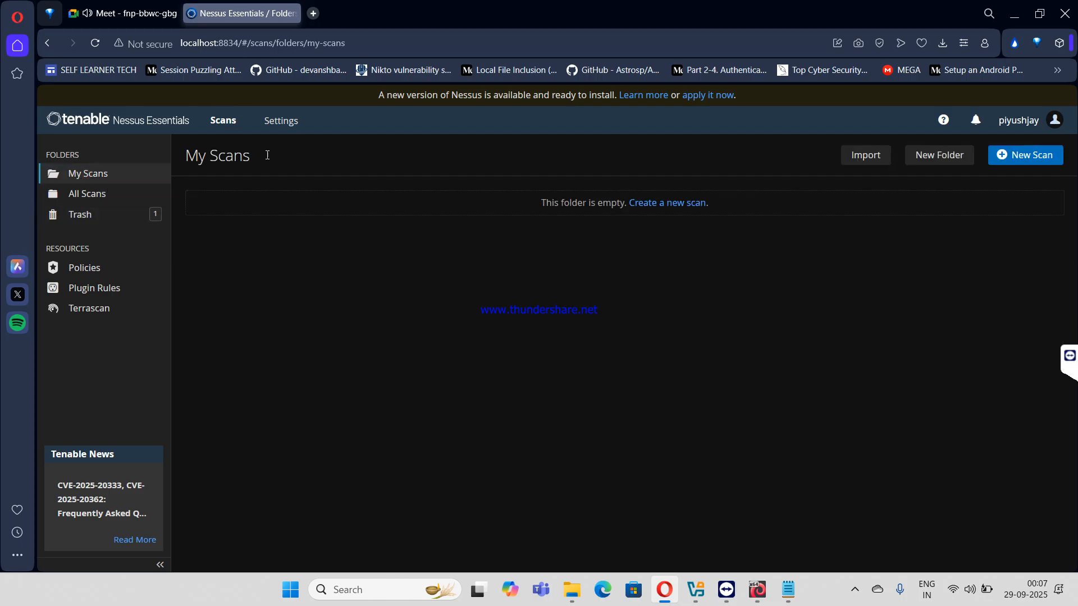
left_click(1021, 156)
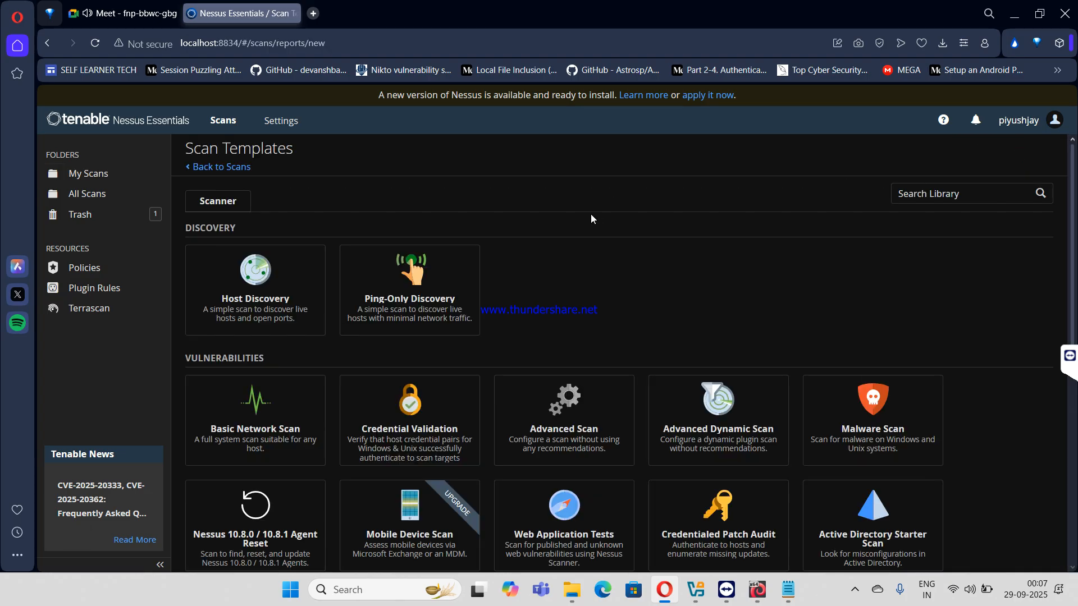
scroll(345, 272, "down", 2)
scroll(345, 272, "down", 3)
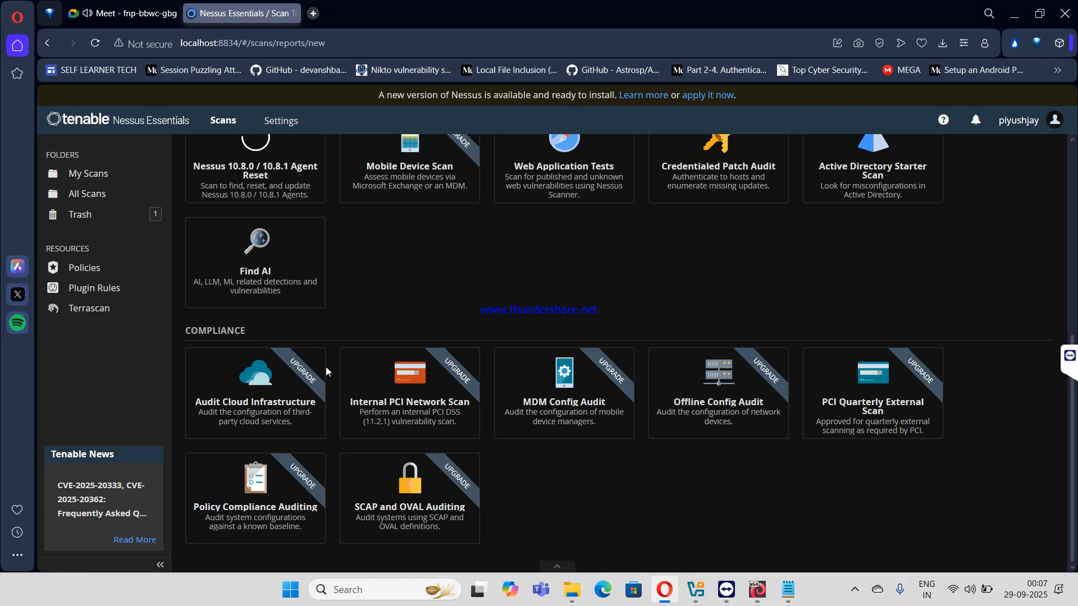
scroll(326, 366, "up", 5)
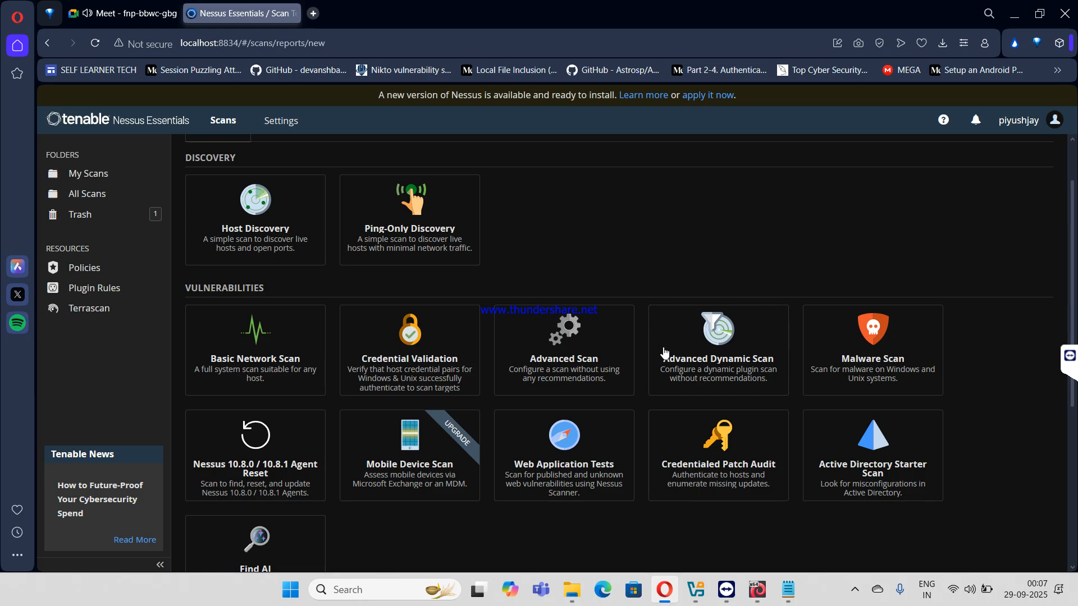
scroll(664, 352, "down", 5)
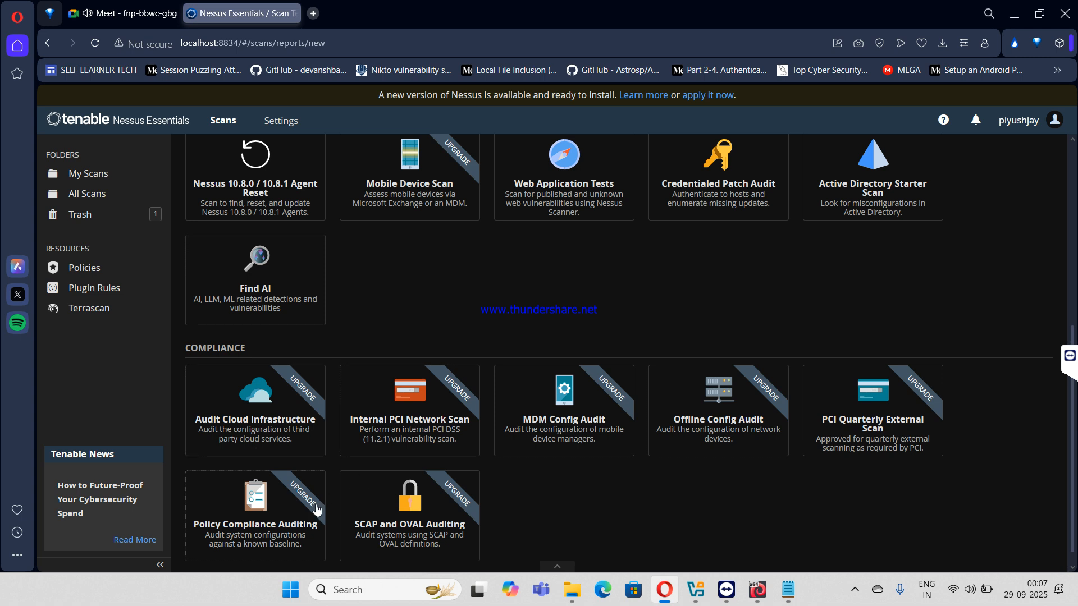
scroll(489, 393, "up", 6)
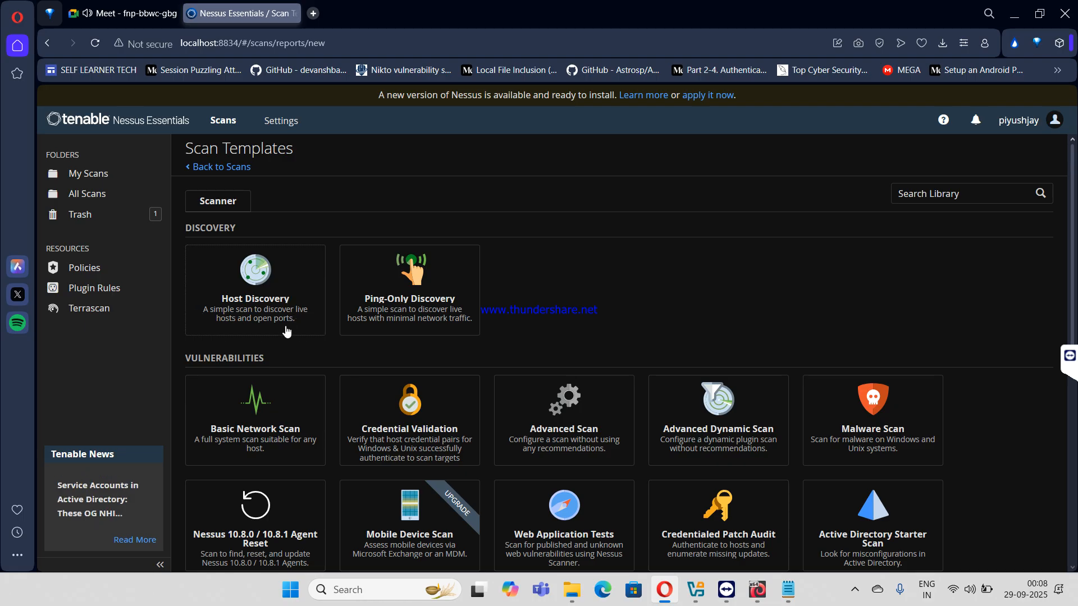
scroll(286, 332, "down", 1)
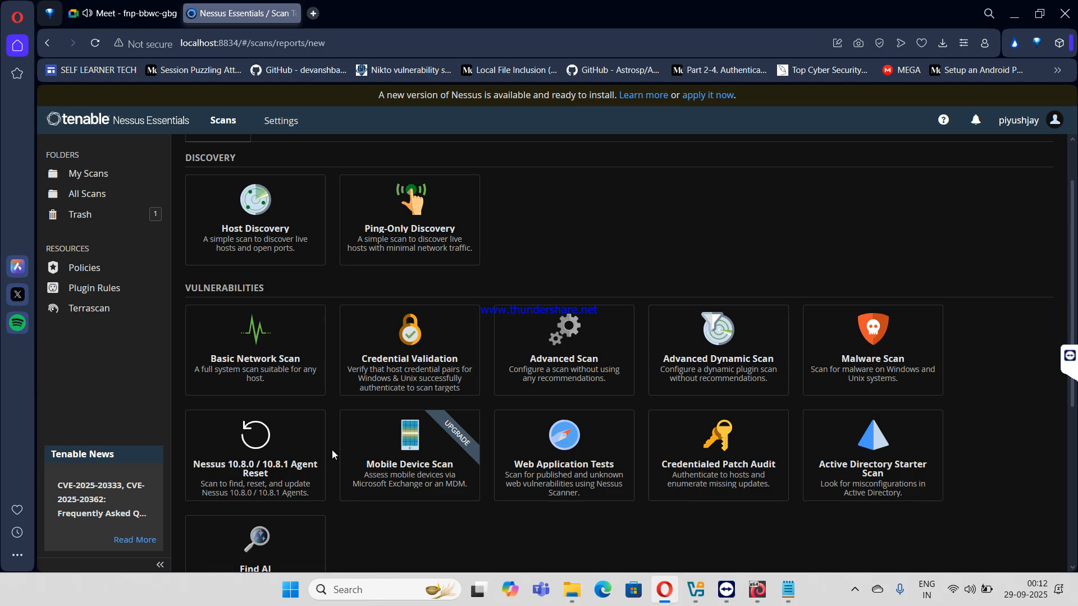
- Pick the Advanced Scan template from the Scan Templates gallery
scroll(331, 450, "down", 5)
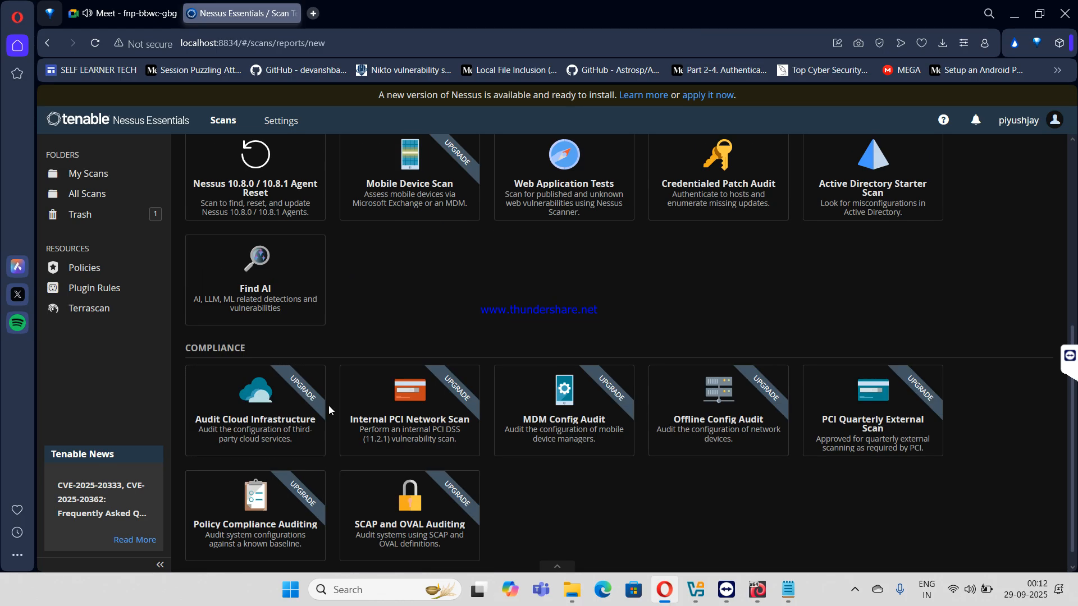
scroll(329, 405, "up", 2)
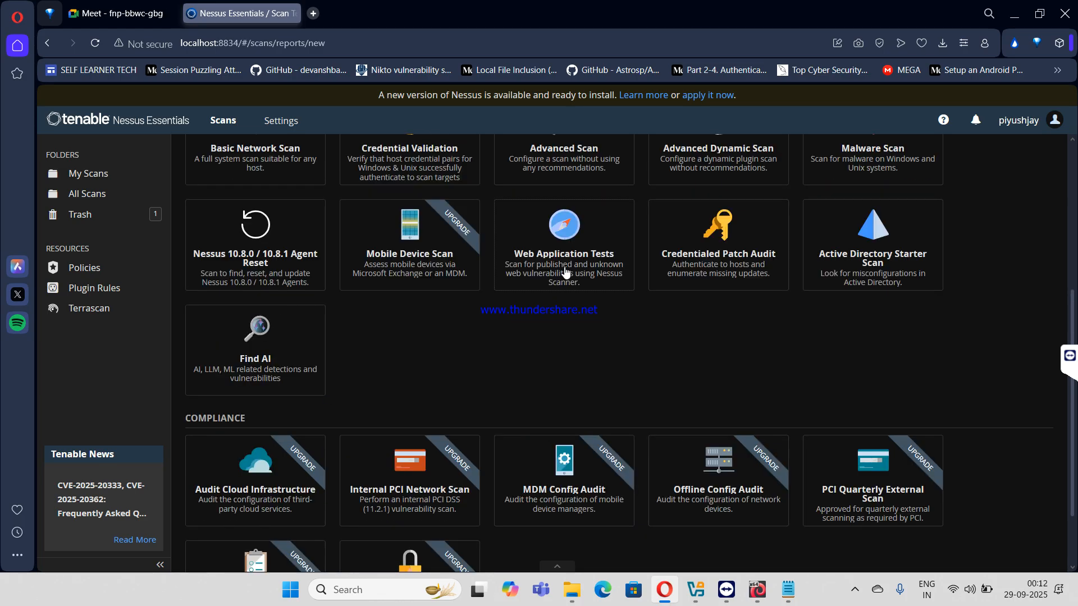
scroll(649, 291, "up", 1)
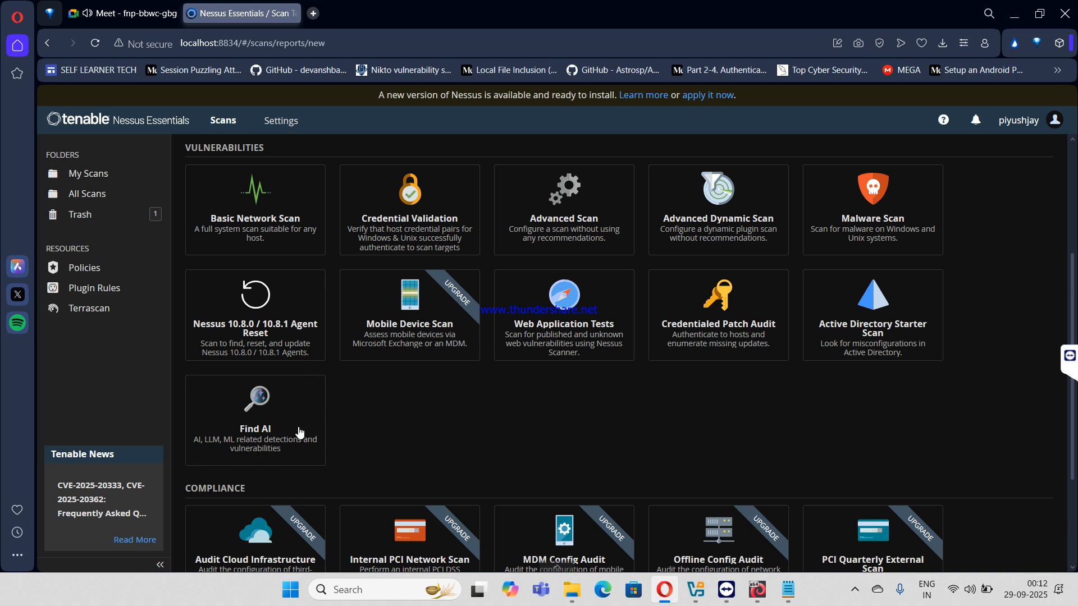
scroll(260, 402, "down", 3)
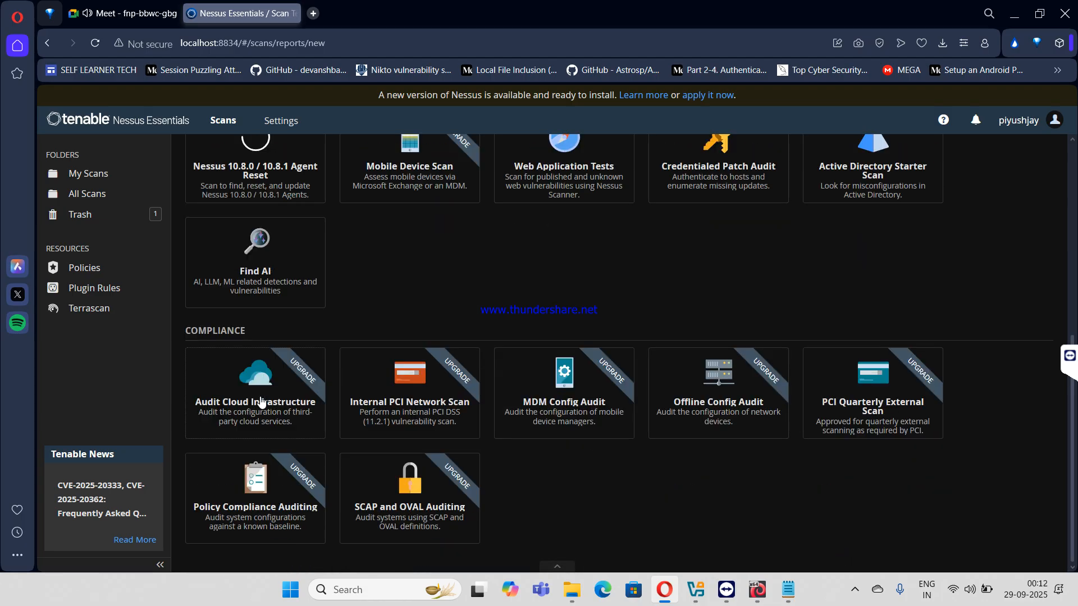
scroll(387, 375, "up", 1)
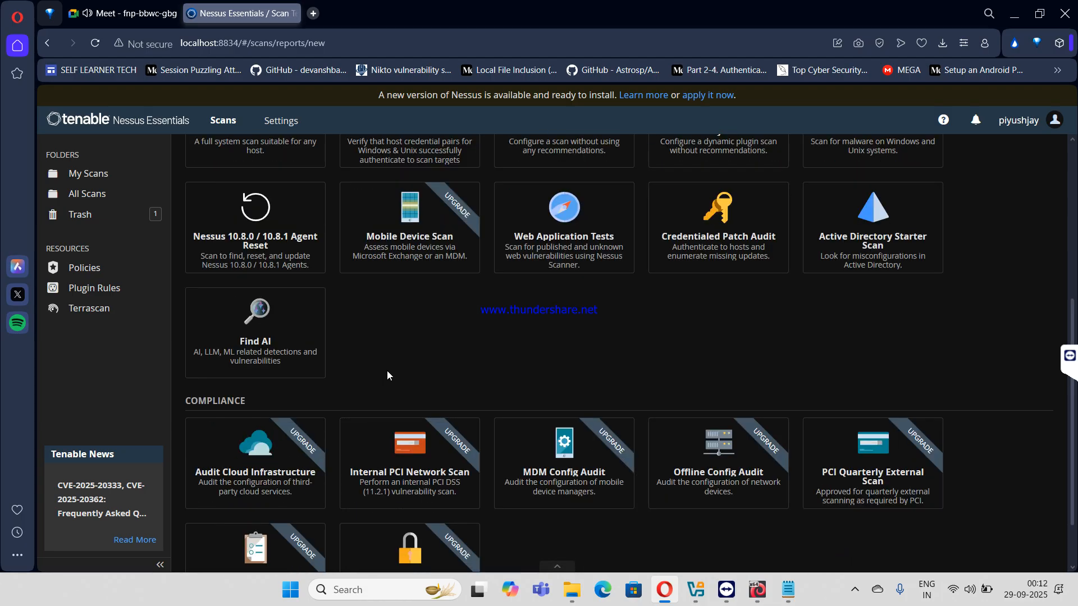
scroll(388, 376, "down", 1)
scroll(389, 380, "up", 5)
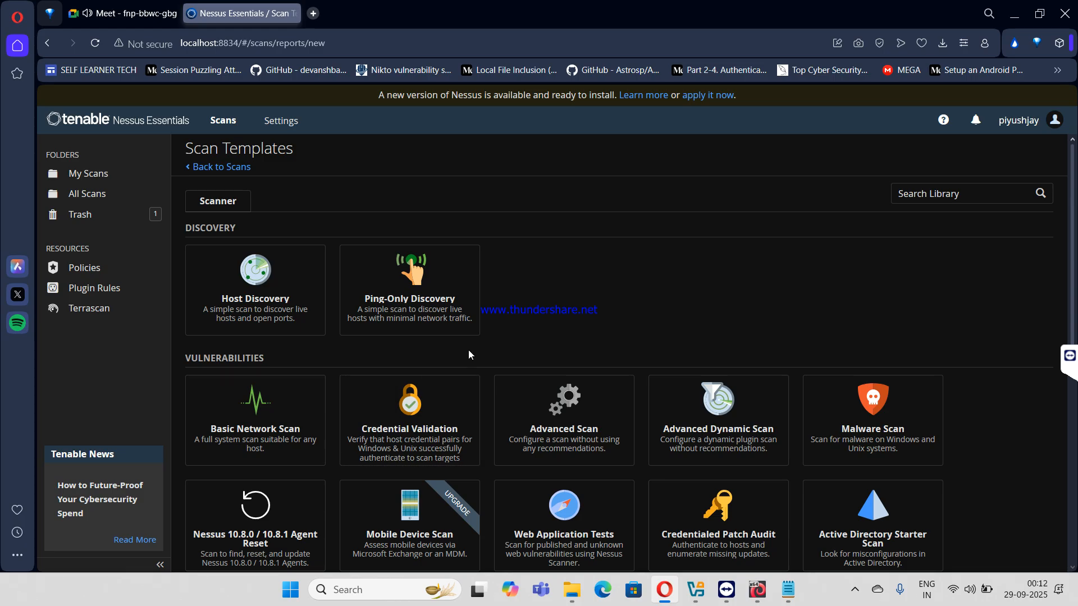
left_click(543, 415)
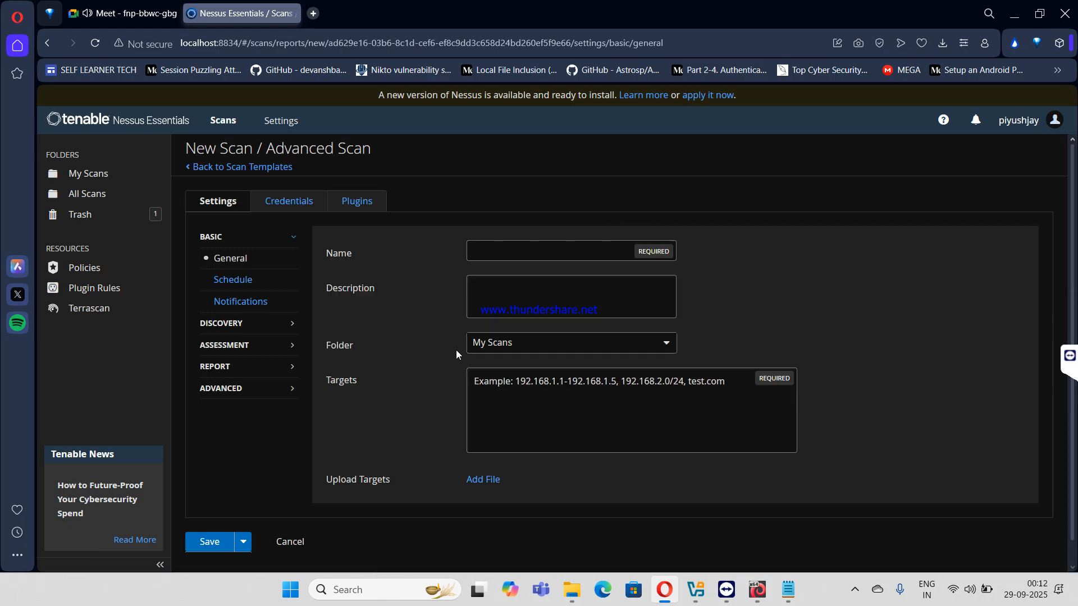
- Name the Advanced Scan 'kali' and enter 192.168.1.16 as its target
left_click(559, 380)
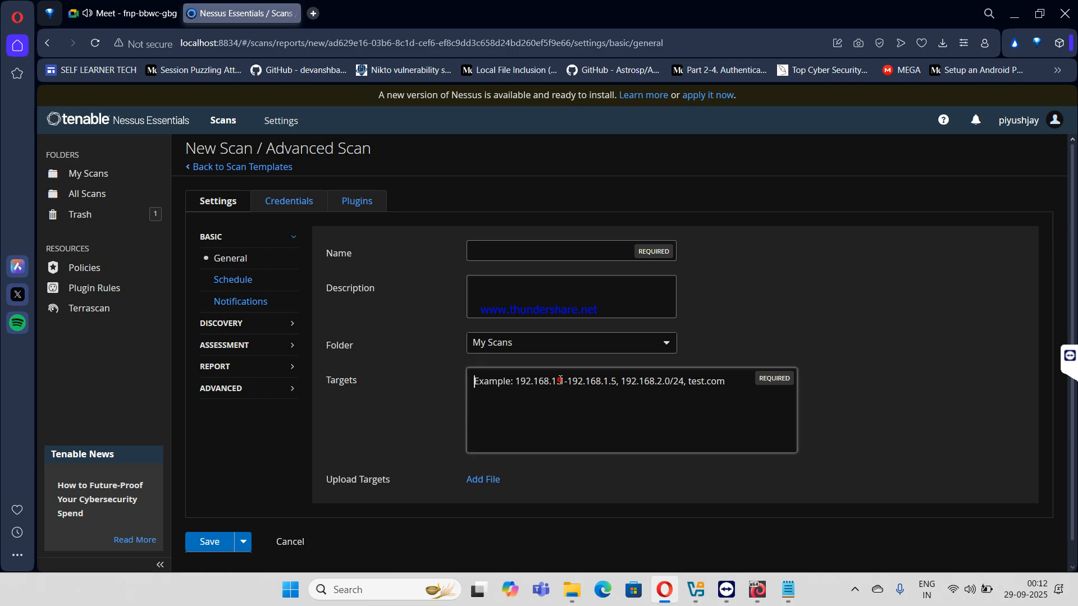
left_click(517, 254)
type("2")
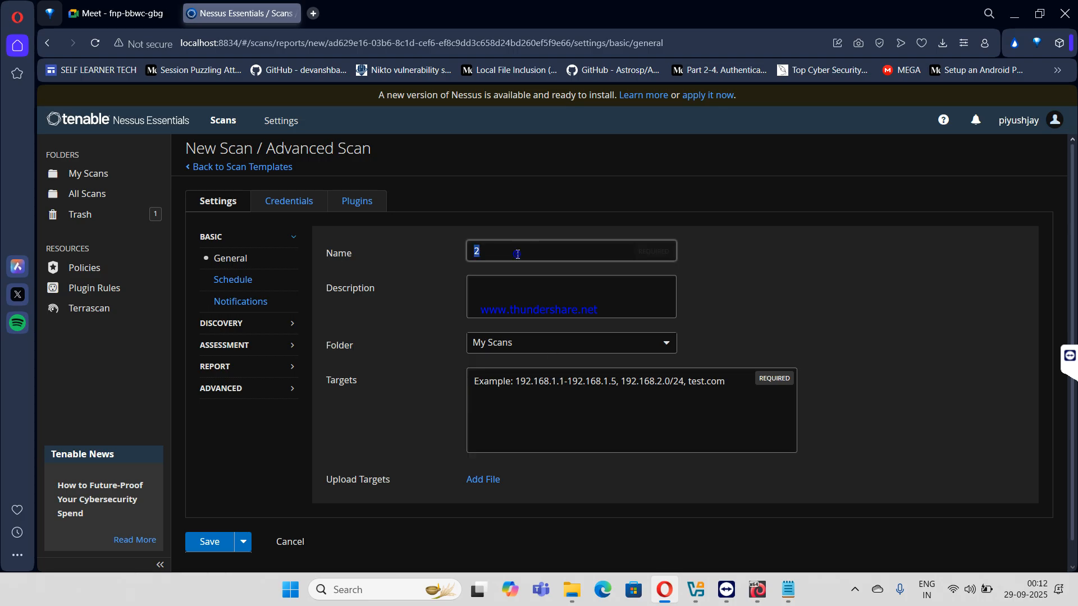
type("kali")
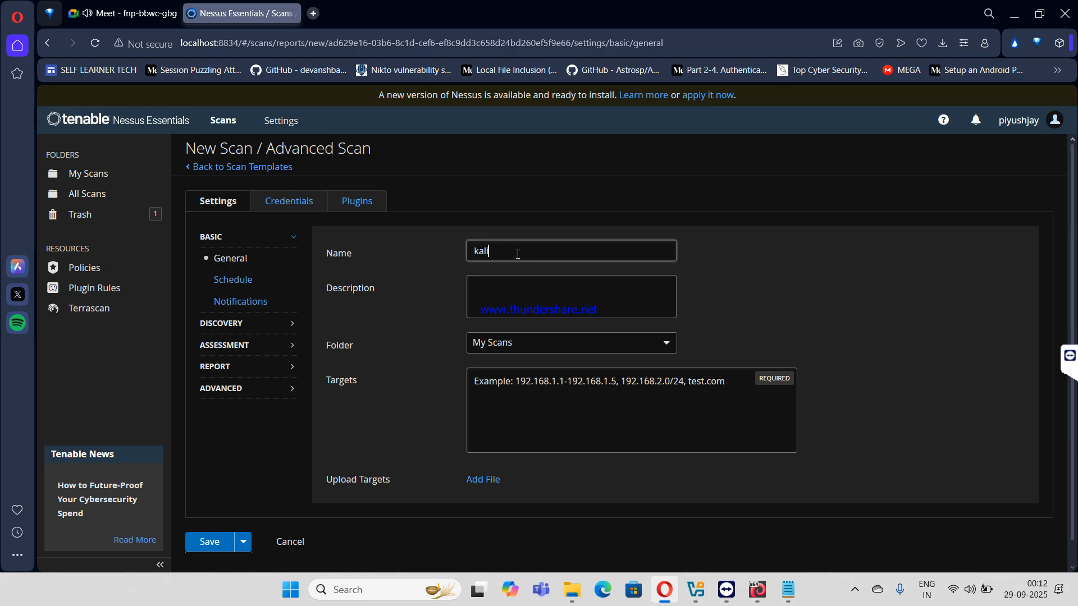
left_click(542, 379)
type("1")
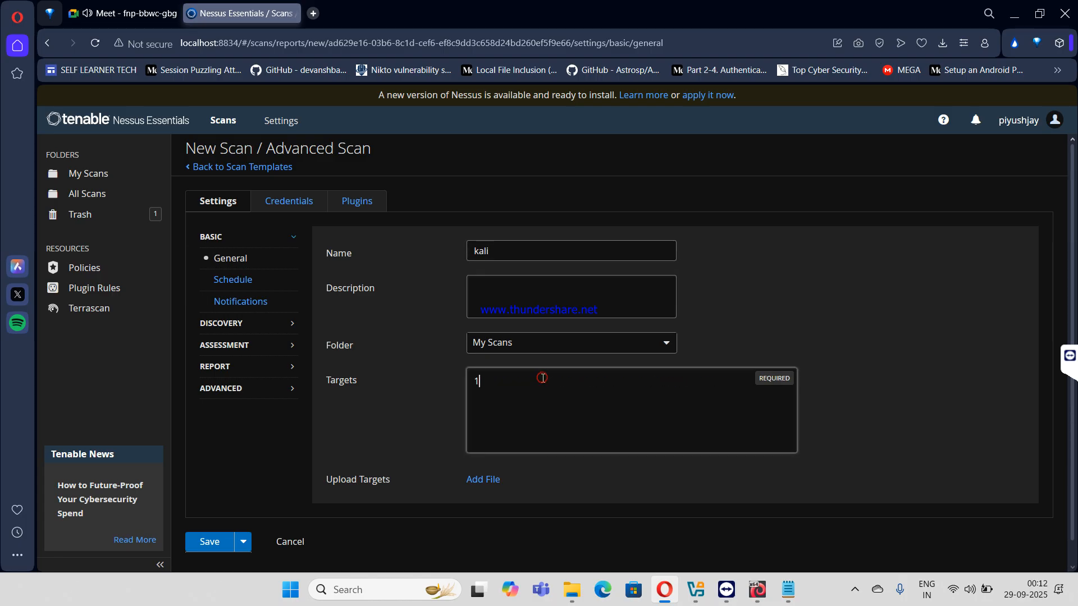
type("92.1")
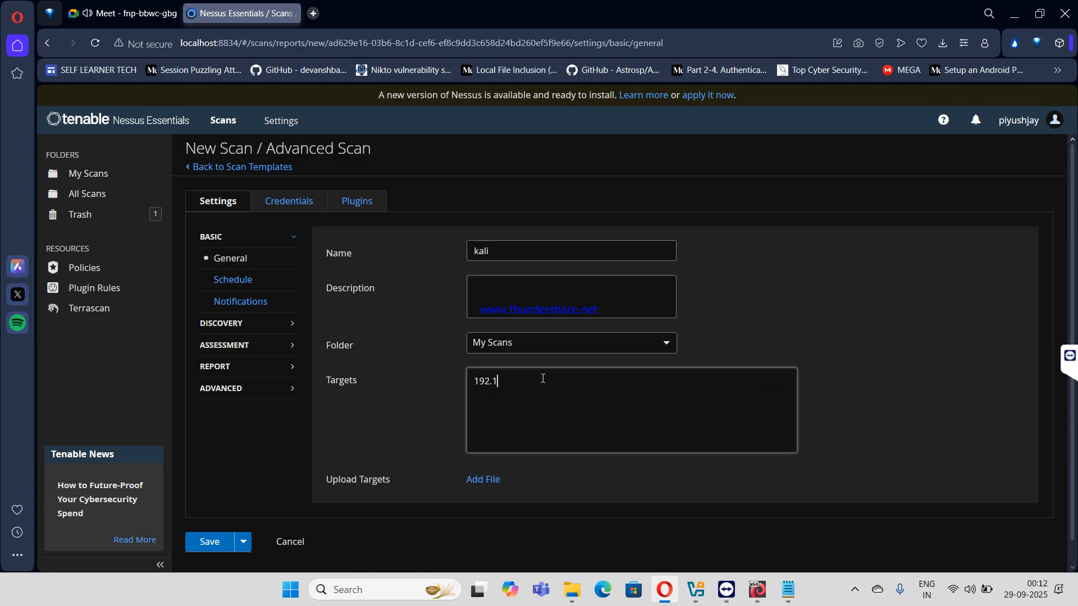
type("68.1.16")
- Enable scheduling and try start times 02:00, then 07:00
left_click(243, 280)
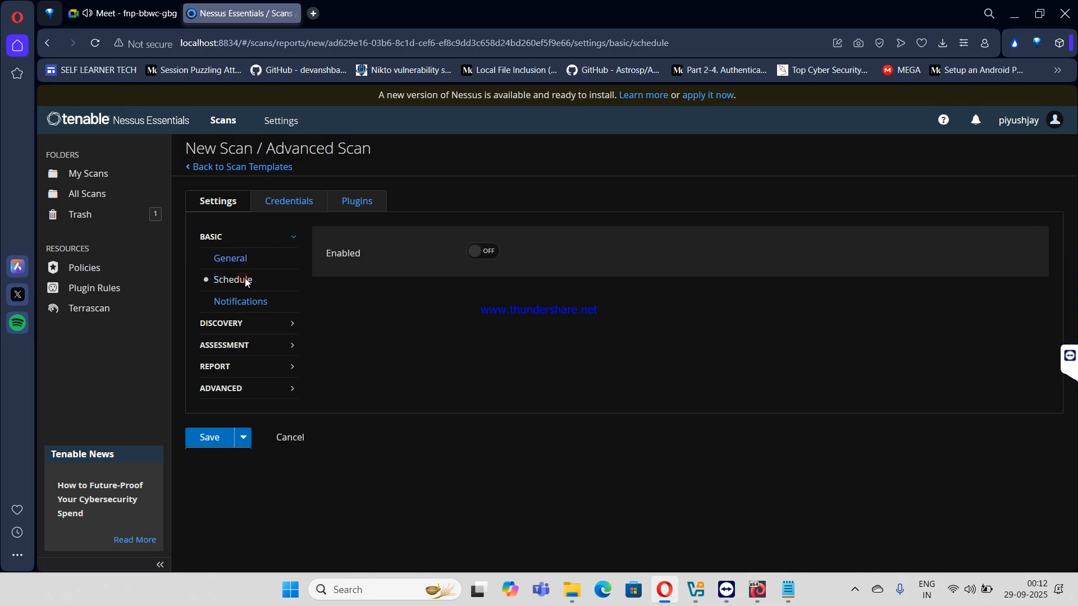
left_click(493, 251)
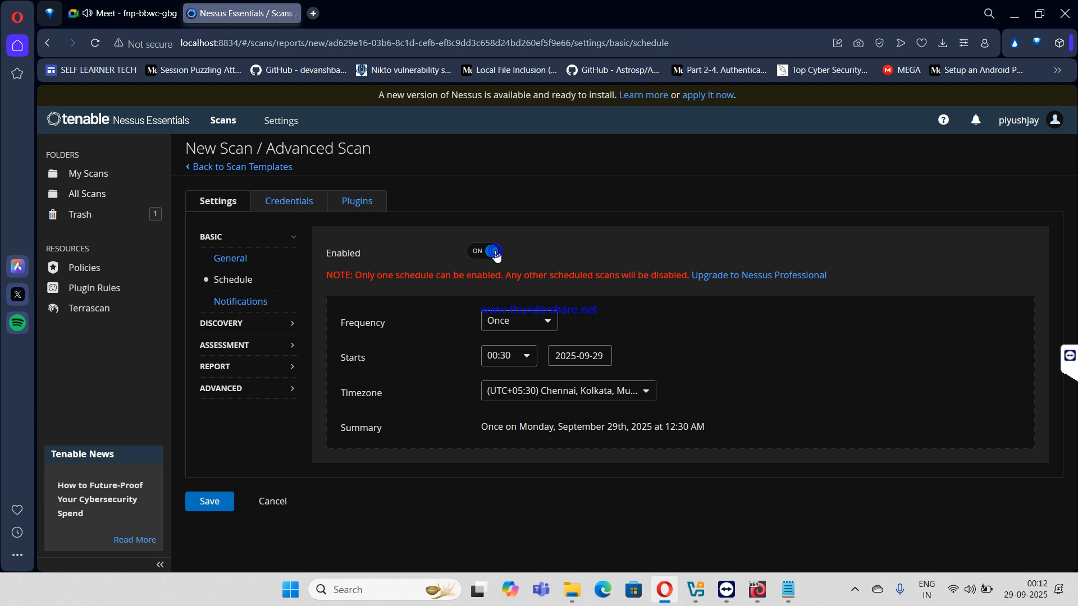
left_click(509, 357)
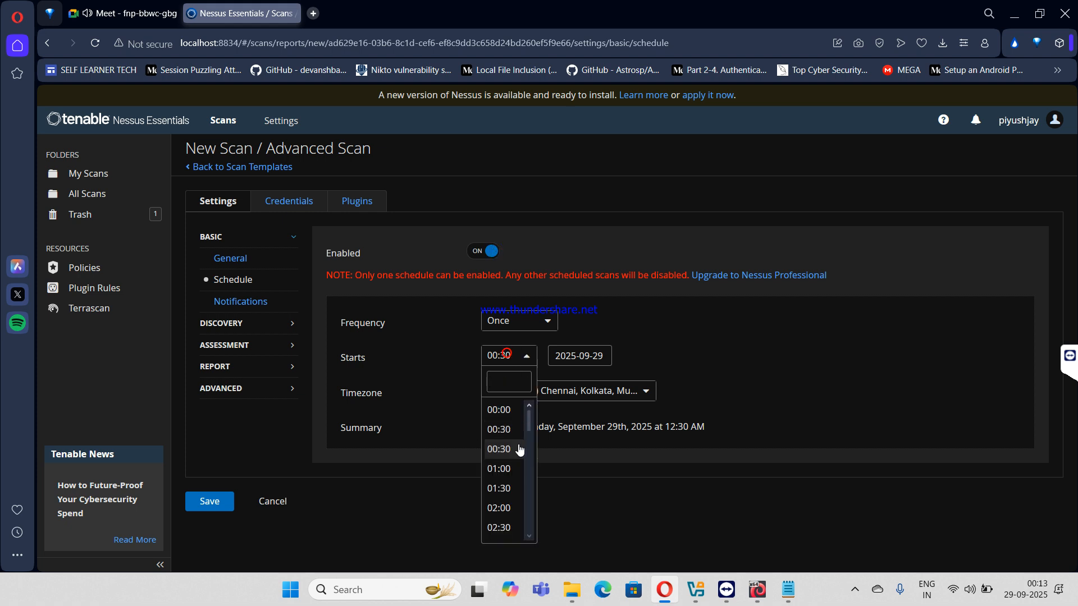
left_click(499, 508)
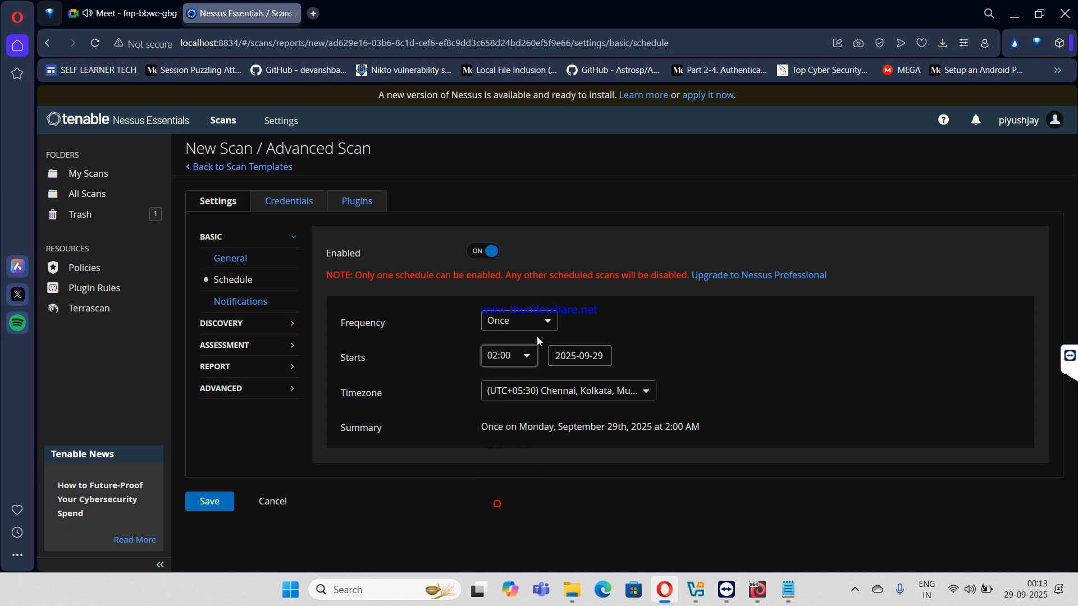
left_click(610, 357)
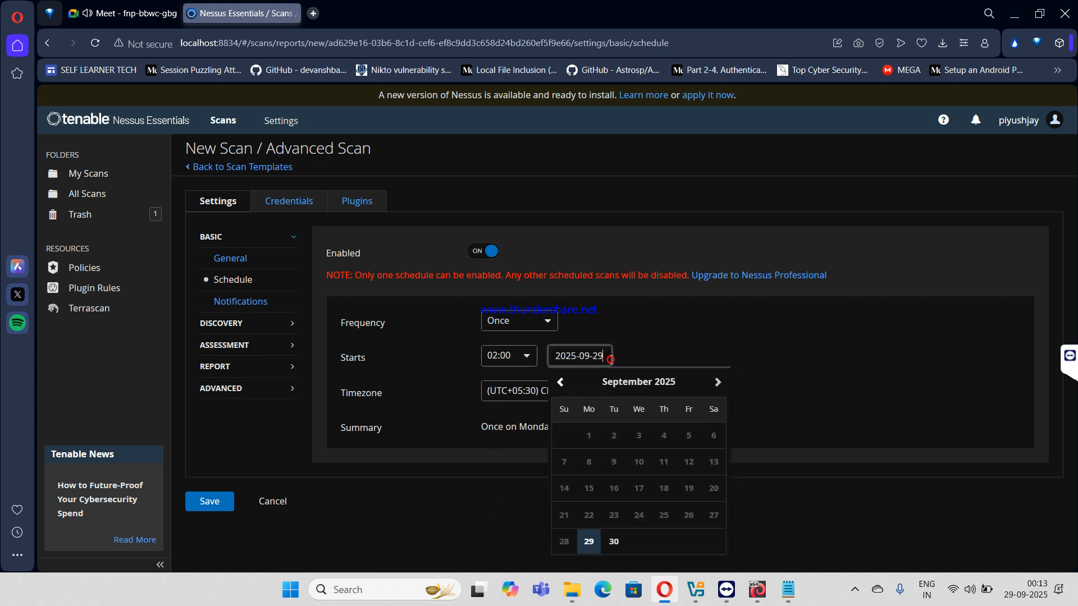
left_click(523, 356)
scroll(507, 472, "down", 15)
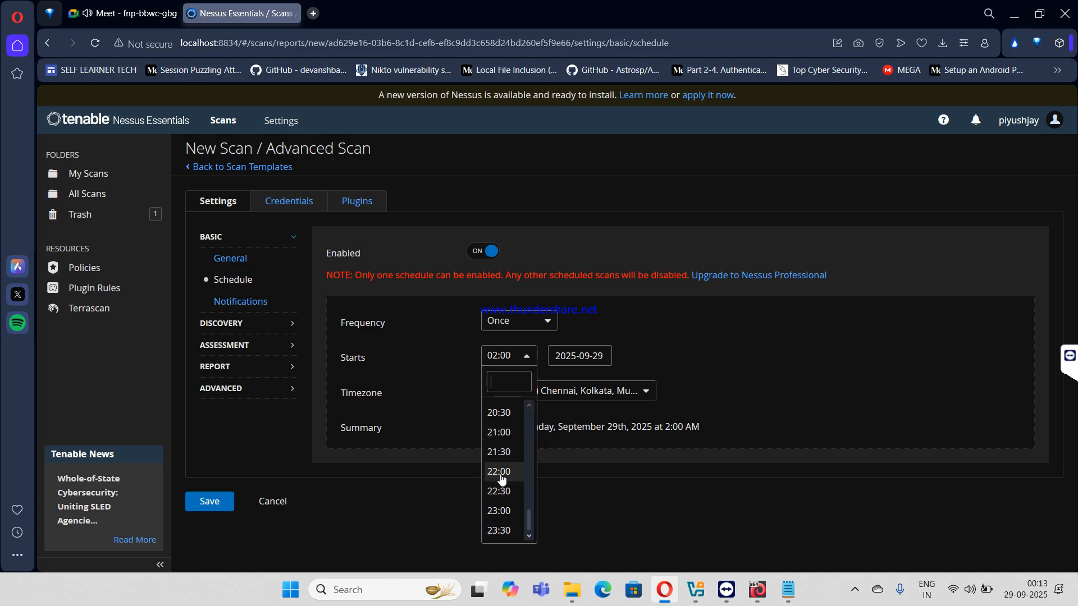
scroll(498, 449, "up", 10)
left_click(497, 445)
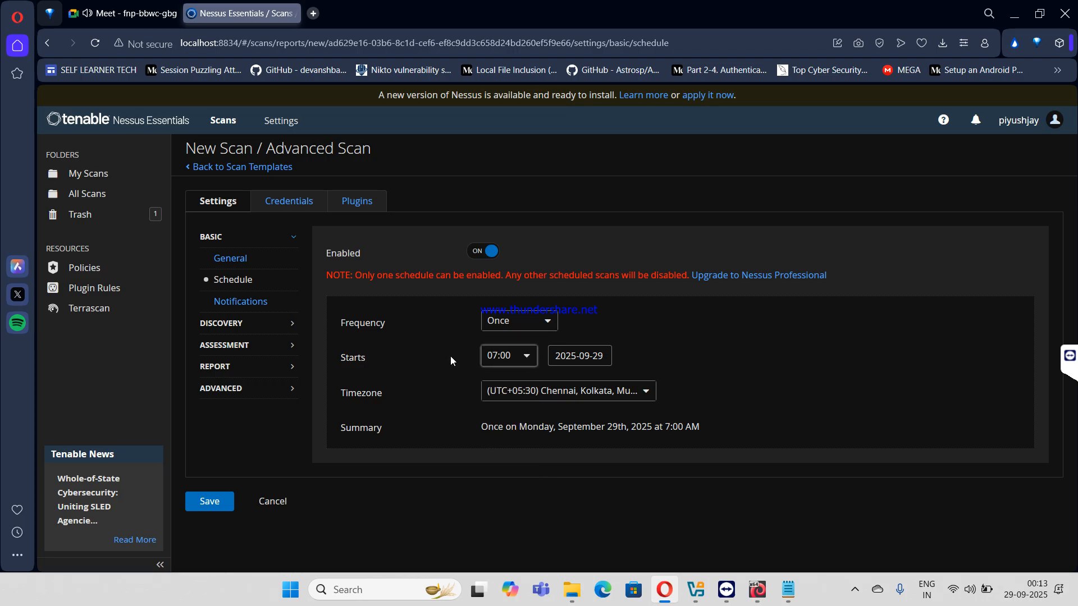
- Toggle scheduling off and on, finally leaving it disabled
left_click(483, 251)
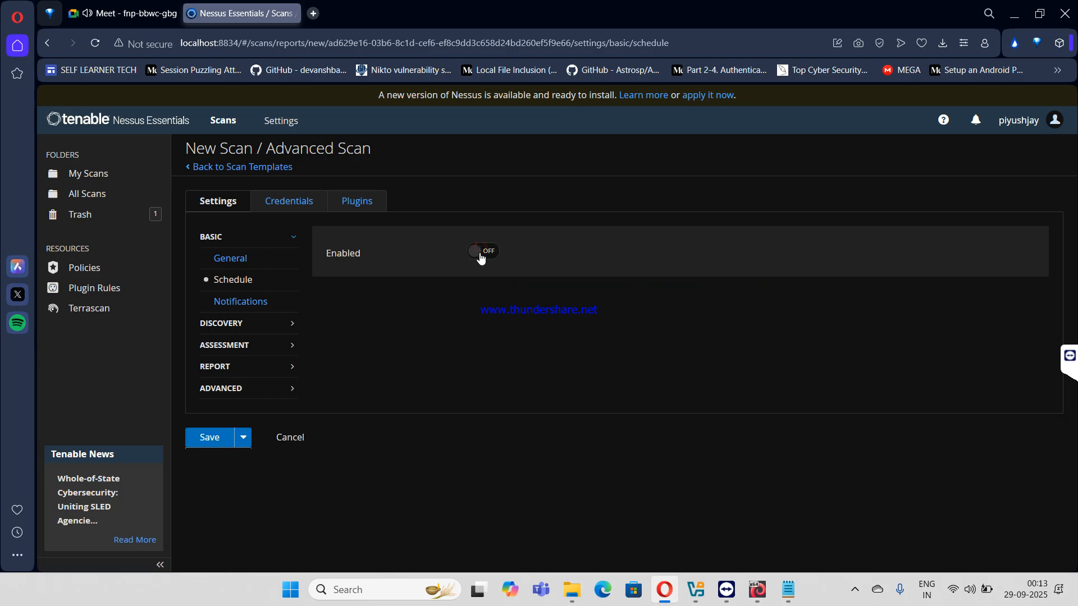
left_click(481, 252)
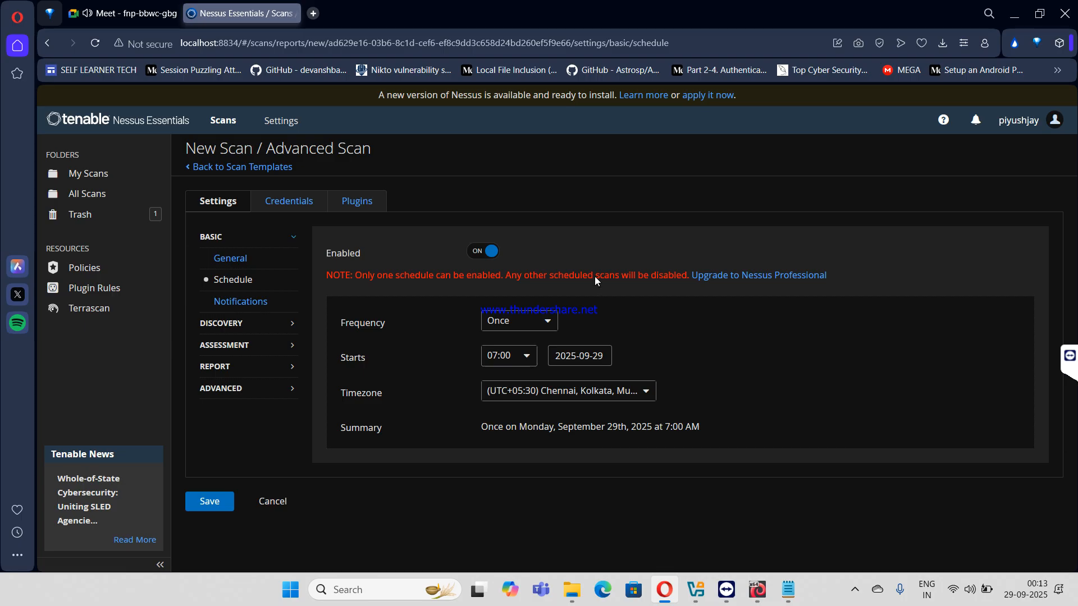
left_click(488, 253)
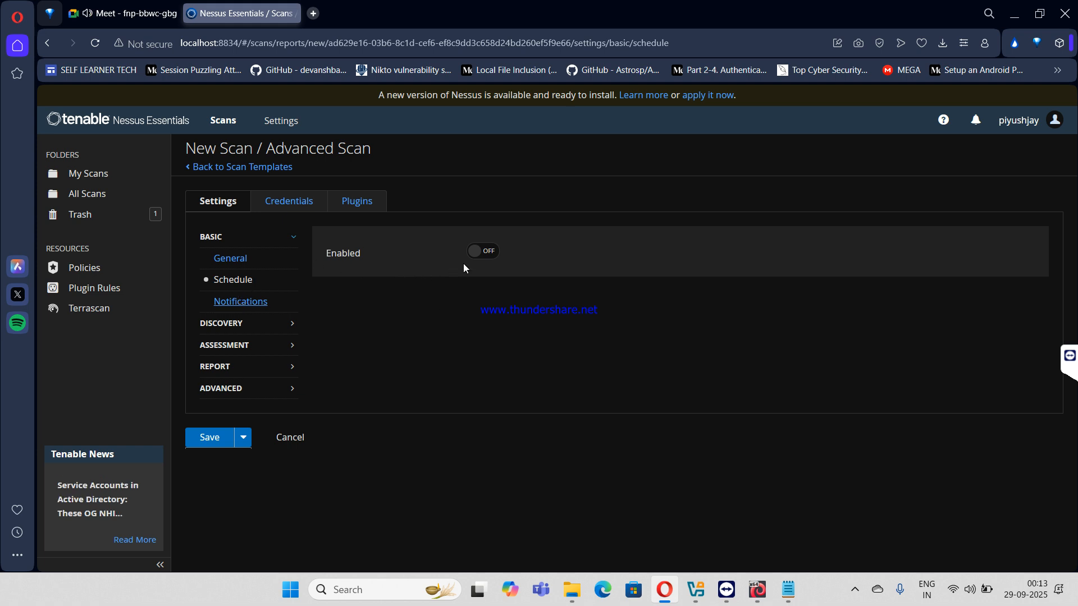
- Look over the scan's Notifications e-mail recipients, then bring up the Host Discovery settings
left_click(258, 303)
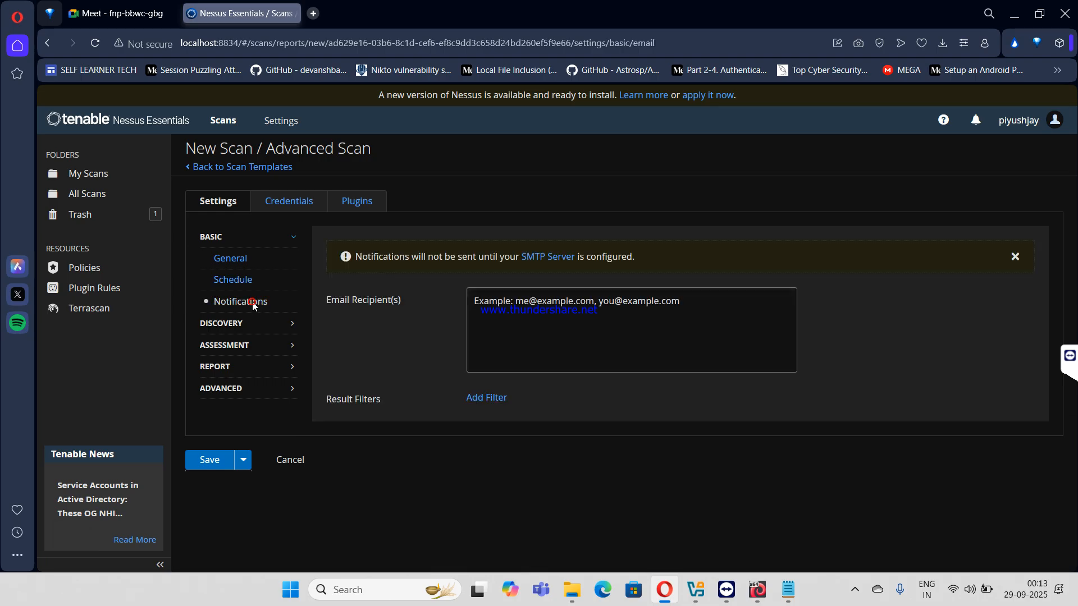
left_click(492, 302)
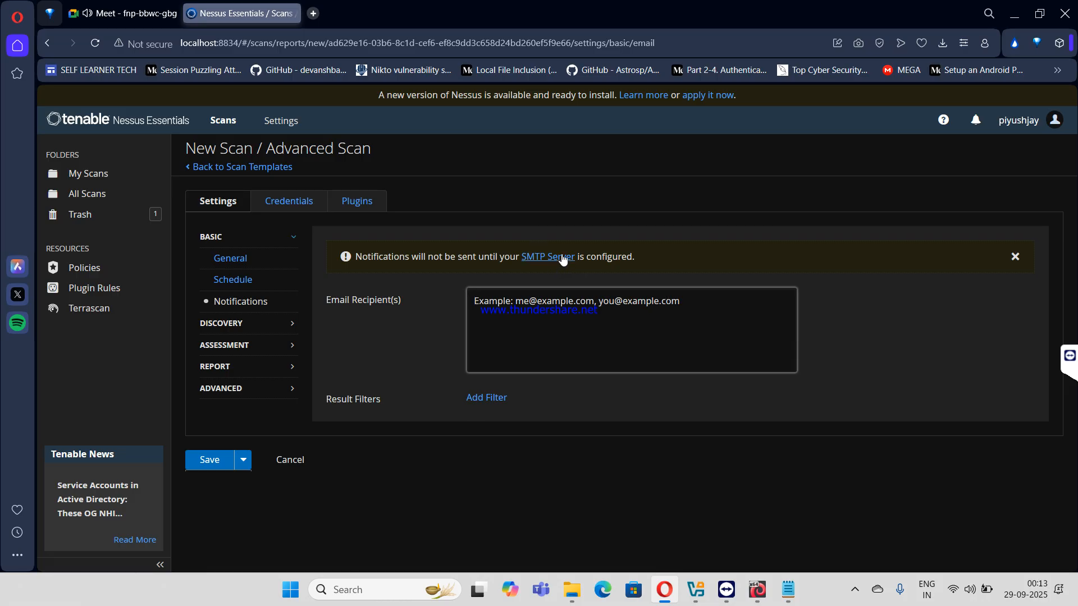
left_click(245, 323)
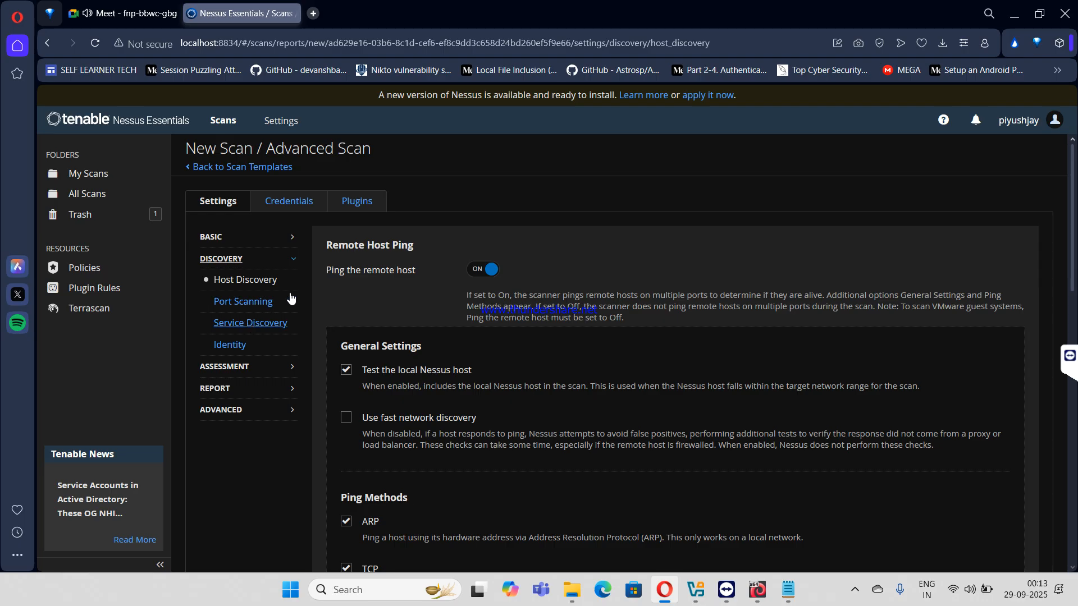
- Turn off pinging the remote host and enable scanning of Operational Technology devices
scroll(395, 252, "down", 5)
scroll(395, 250, "down", 3)
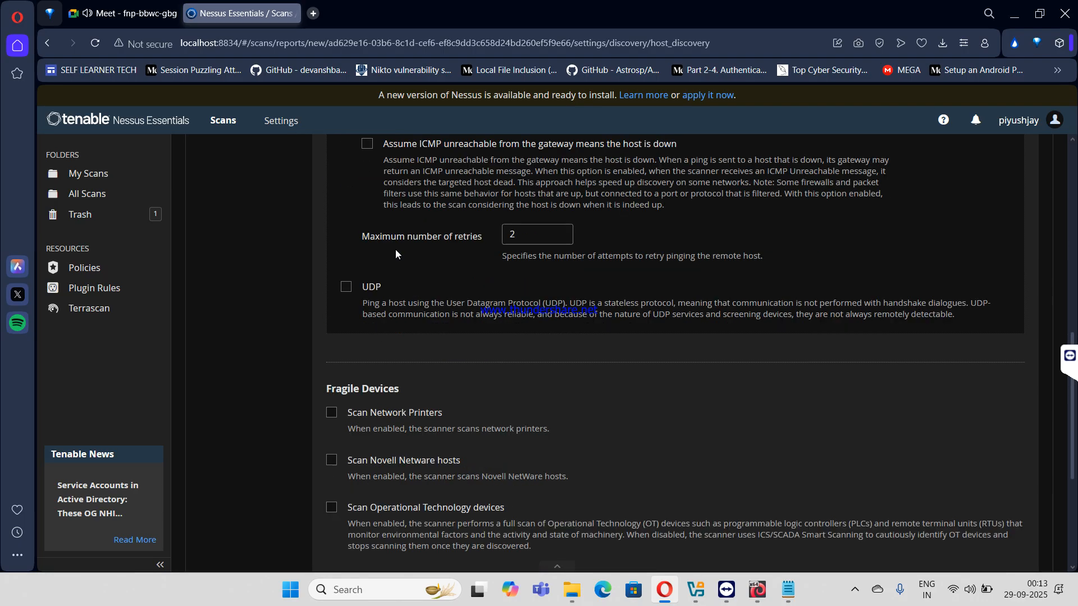
scroll(396, 249, "up", 8)
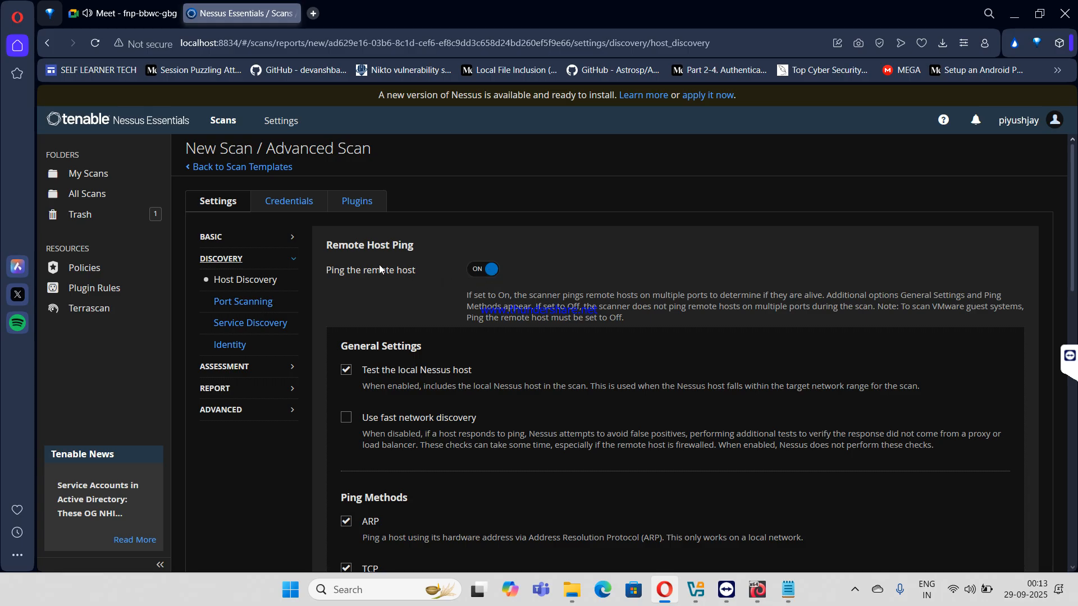
triple_click(364, 270)
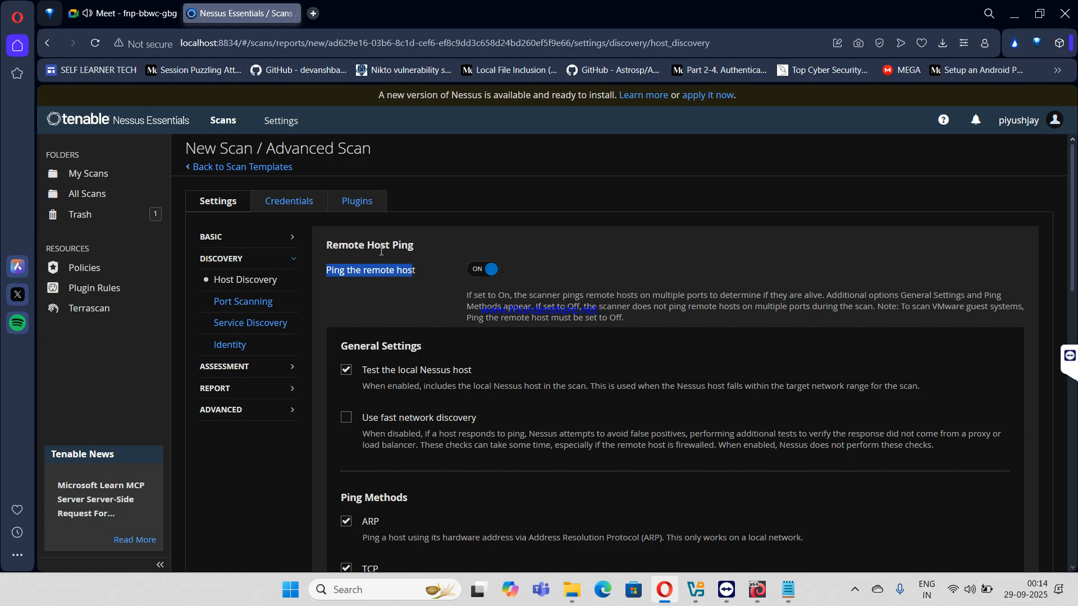
left_click(474, 269)
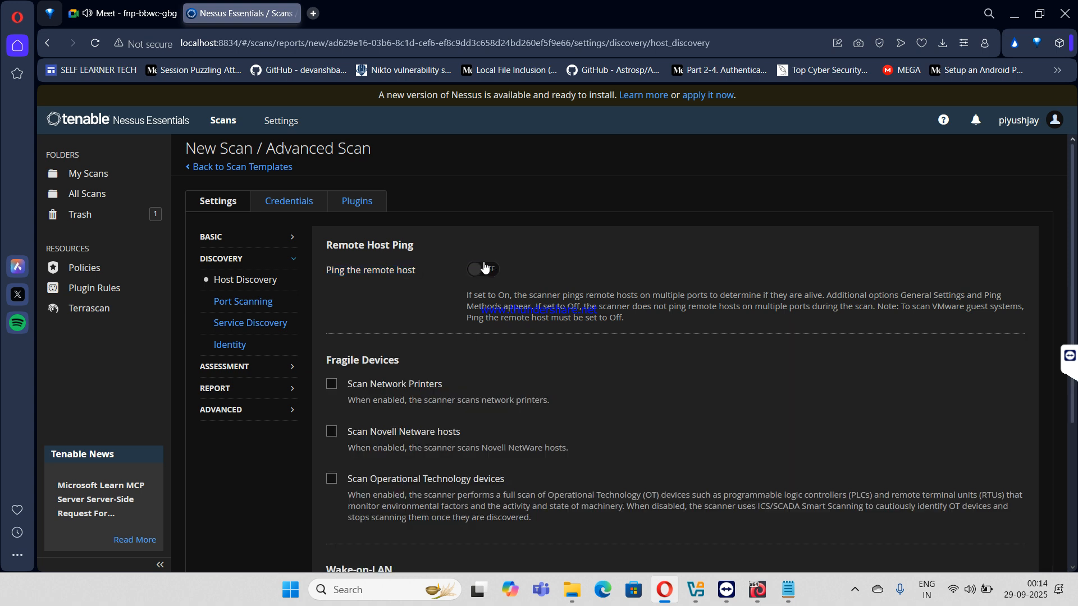
scroll(410, 420, "down", 3)
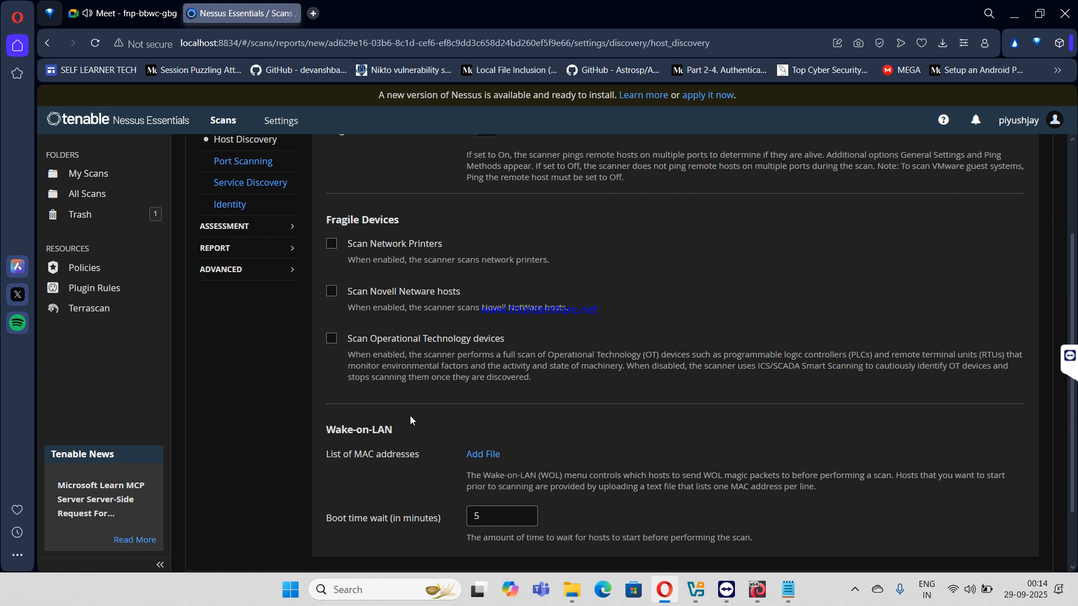
scroll(410, 420, "up", 3)
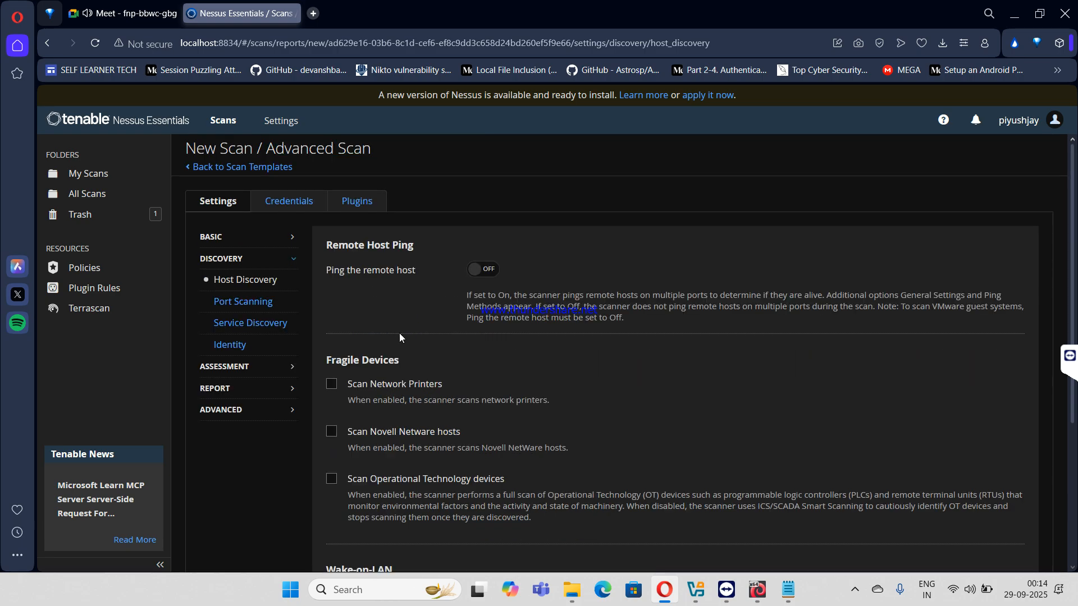
left_click(332, 484)
- In Port Scanning, leave 'Consider unscanned ports as closed' off after toggling it
left_click(243, 301)
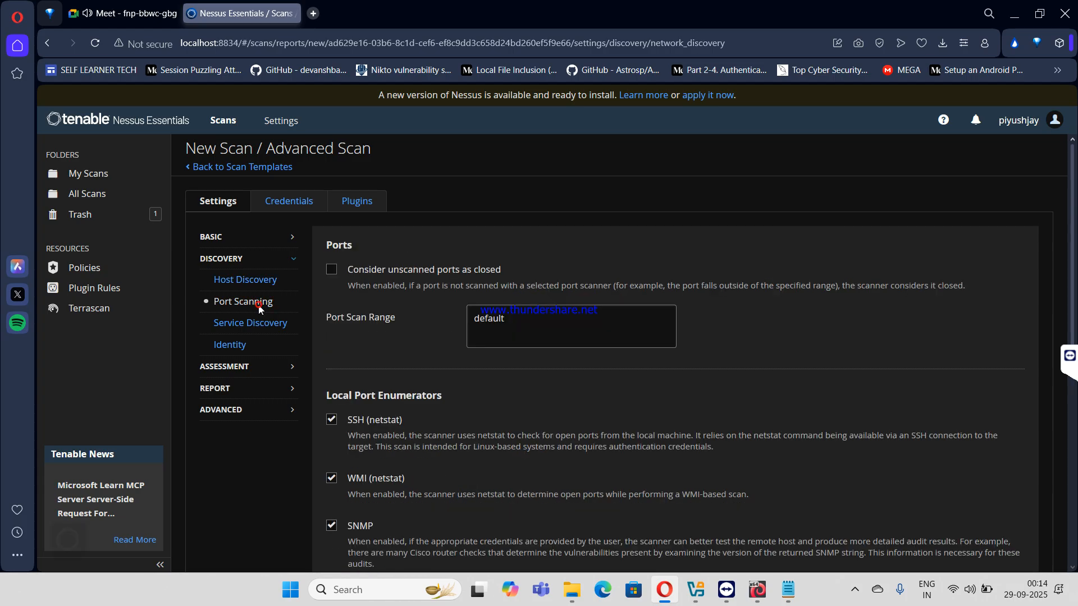
left_click(332, 271)
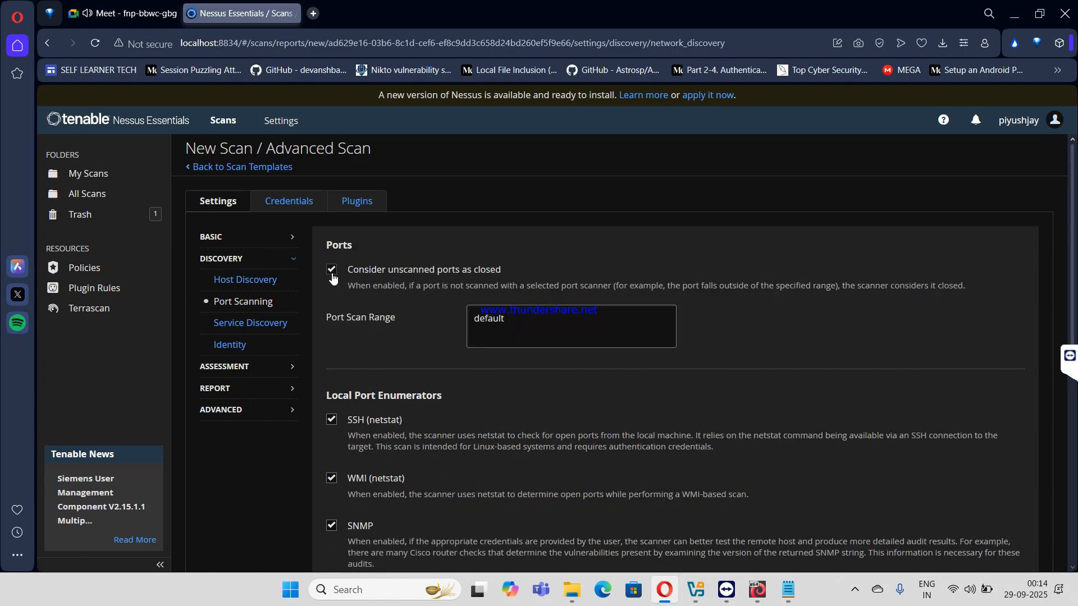
left_click(332, 274)
- Set the Port Scan Range to 'all' and review the remaining port scanner options
double_click(496, 315)
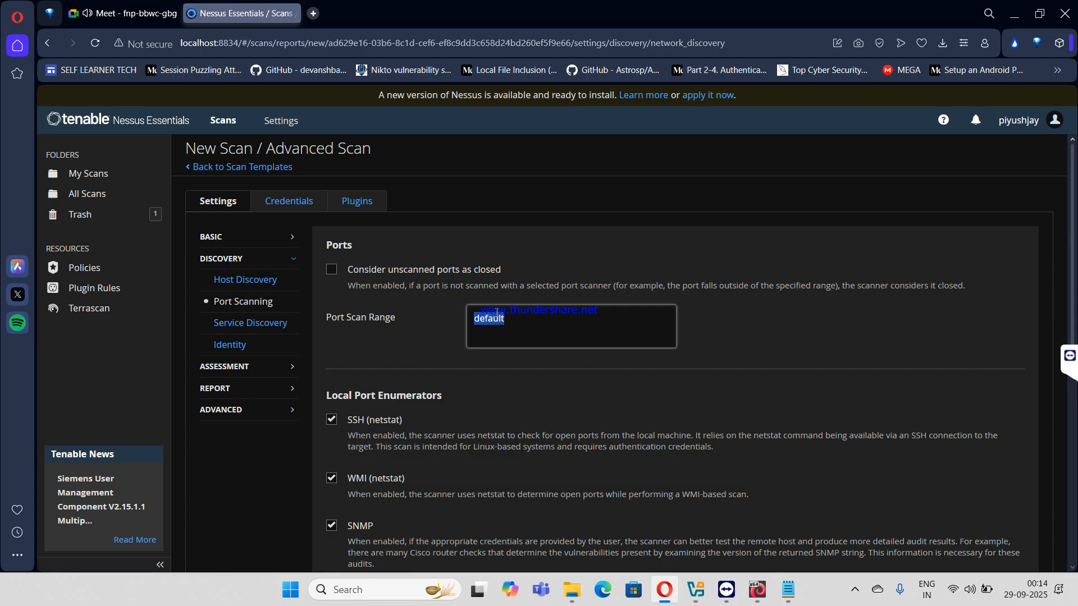
type("1-65535")
key("ctrl+a")
type("all")
scroll(551, 142, "down", 3)
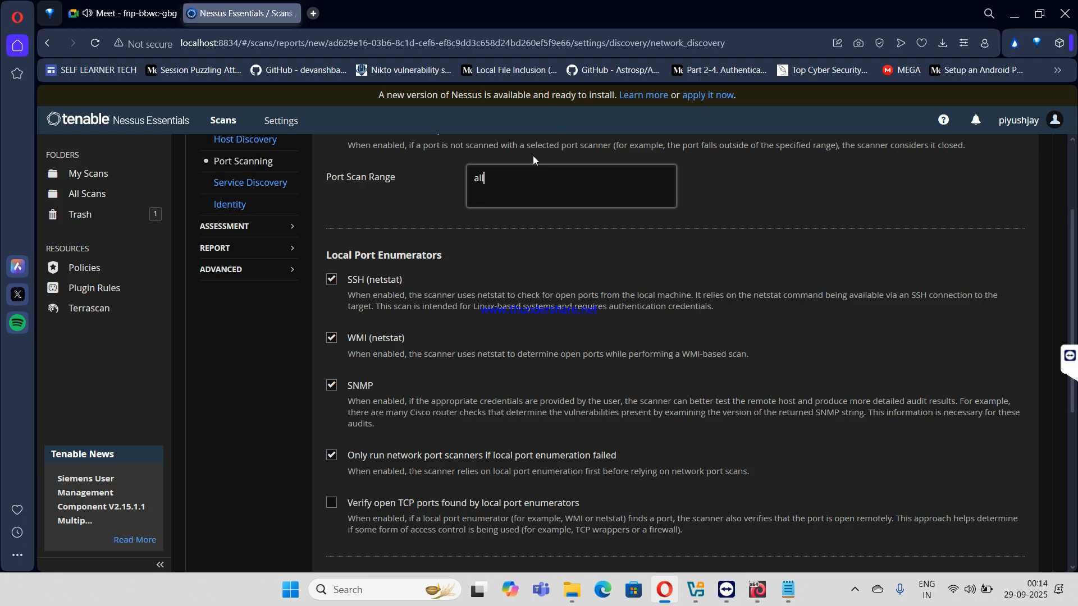
scroll(533, 160, "down", 3)
scroll(380, 392, "down", 3)
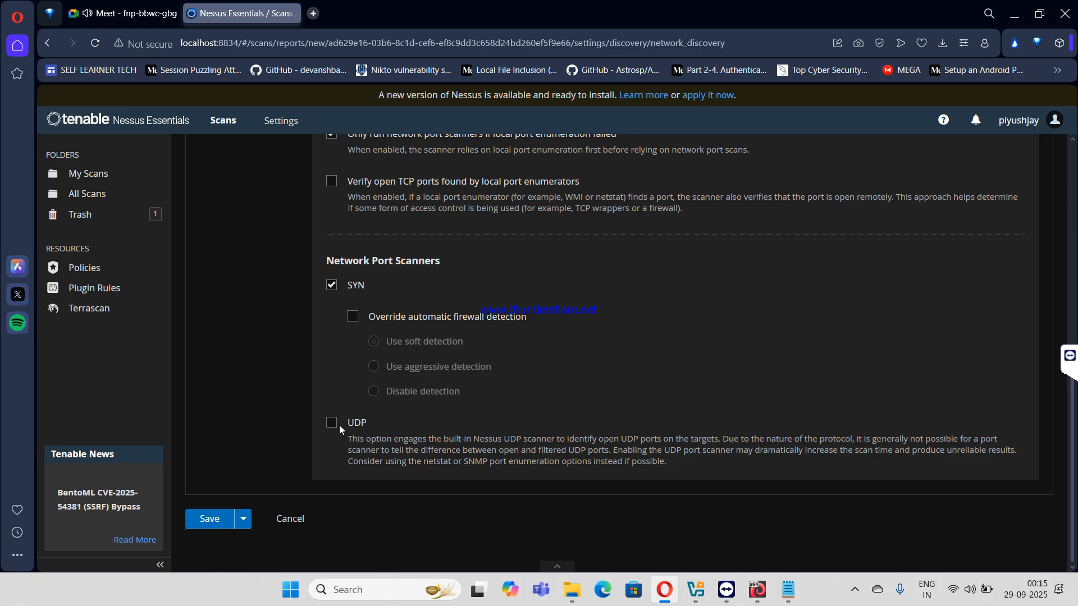
scroll(341, 435, "up", 7)
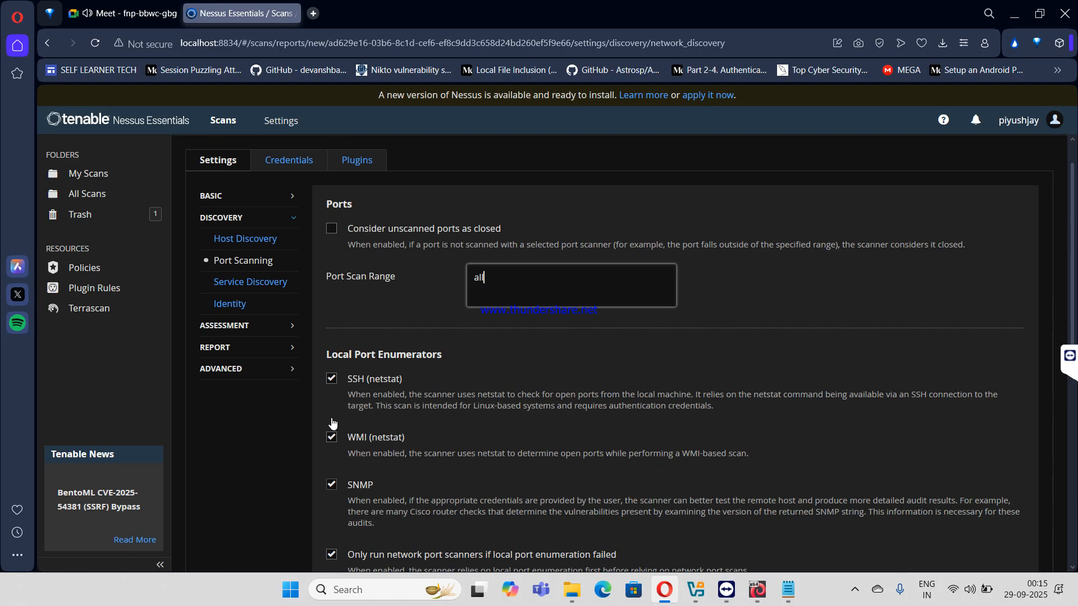
scroll(281, 268, "down", 5)
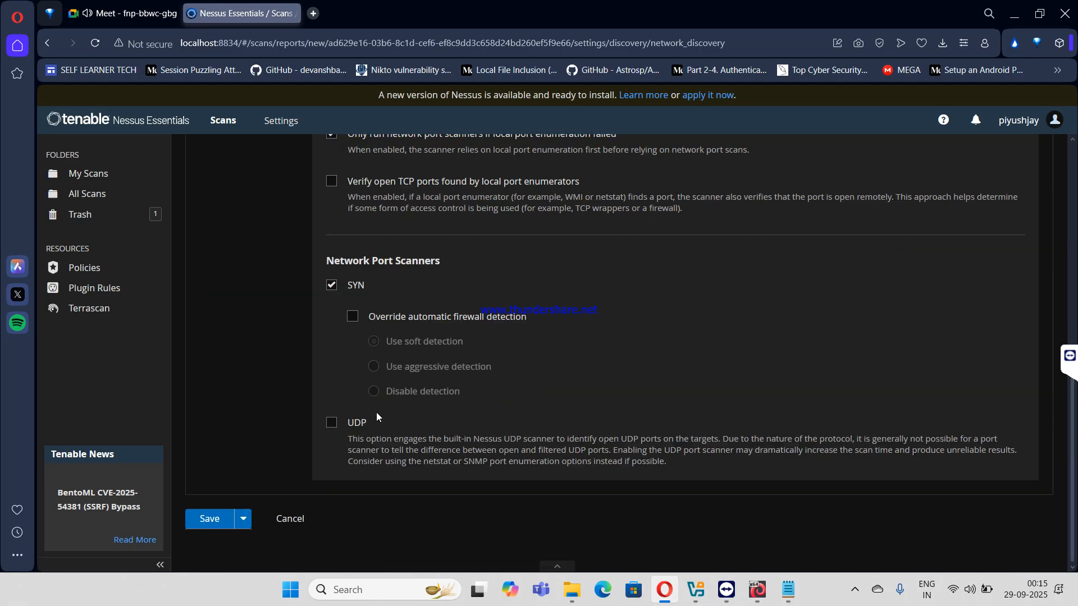
scroll(318, 294, "up", 5)
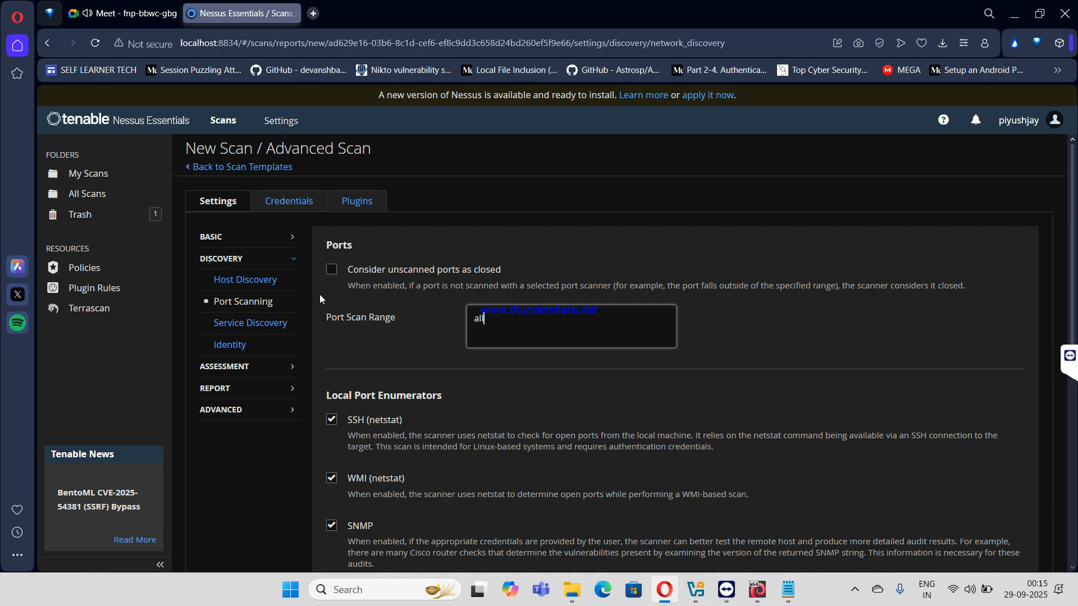
- Browse the Service Discovery and Identity settings, toggling Active Directory identity collection
left_click(259, 322)
scroll(392, 321, "down", 3)
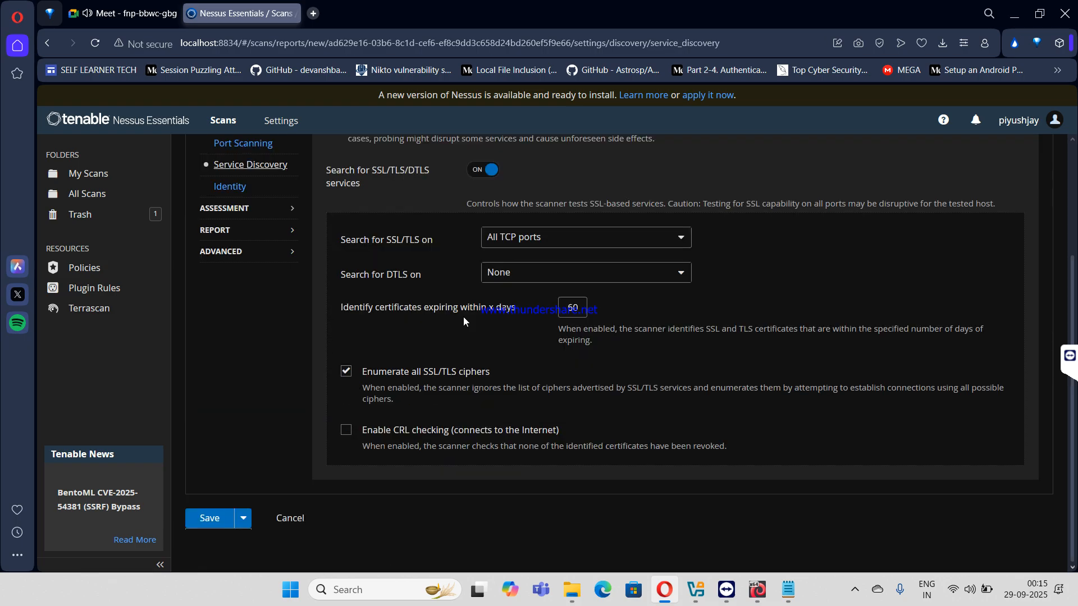
scroll(473, 322, "up", 3)
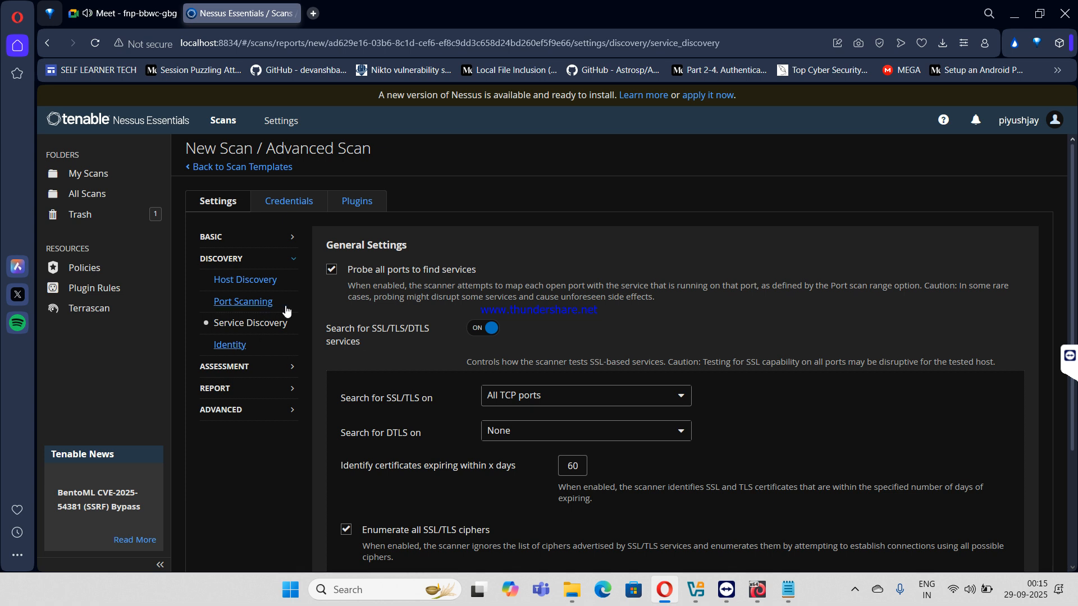
left_click(247, 344)
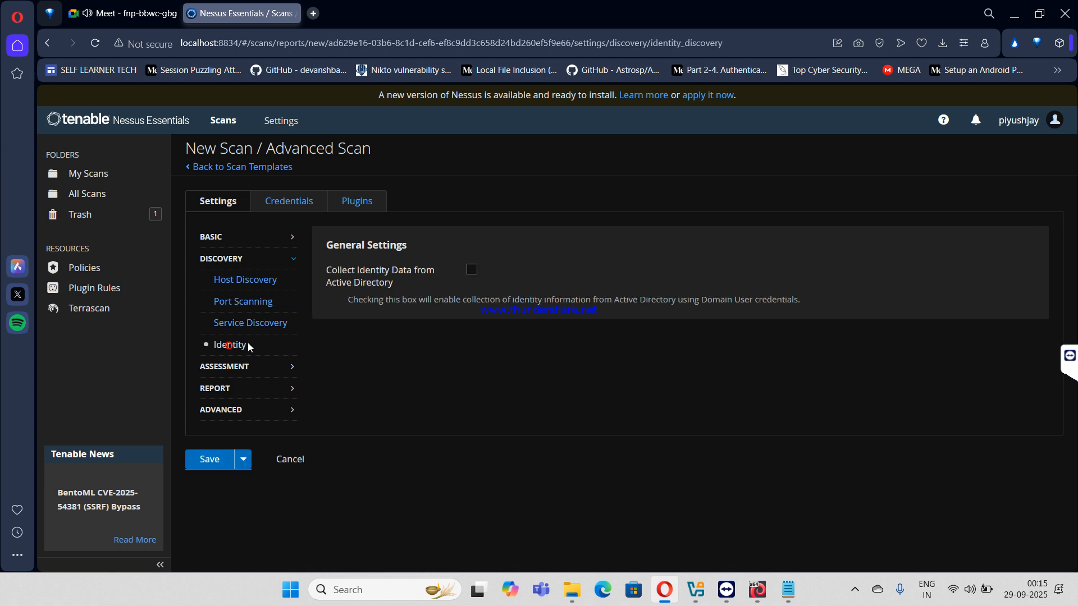
left_click(469, 269)
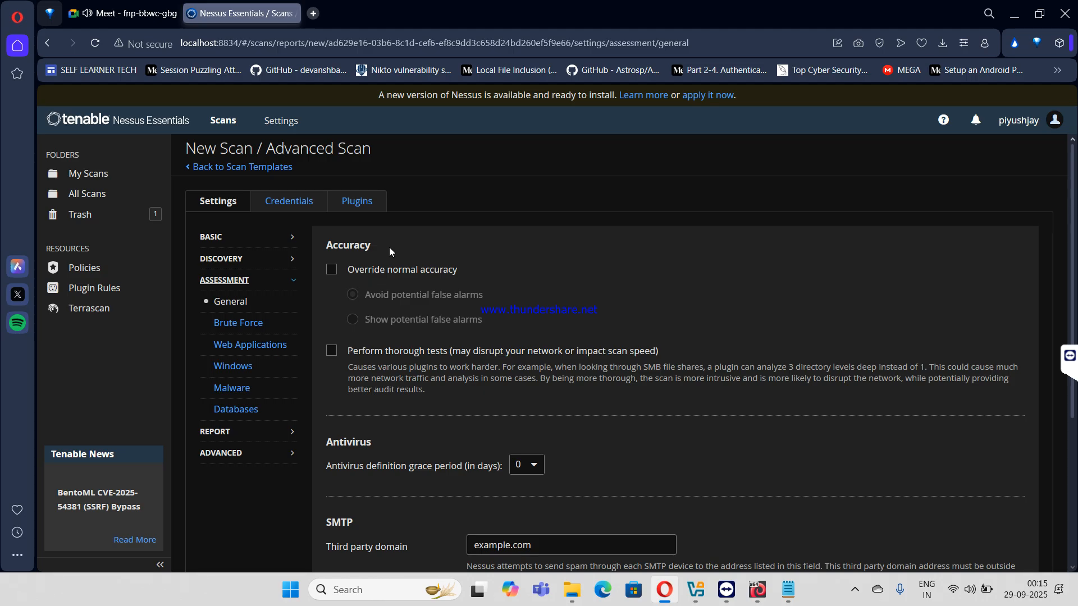
scroll(359, 310, "down", 5)
scroll(399, 321, "up", 5)
- Enable 'Test default accounts (slow)' for Oracle Database under Brute Force
left_click(251, 328)
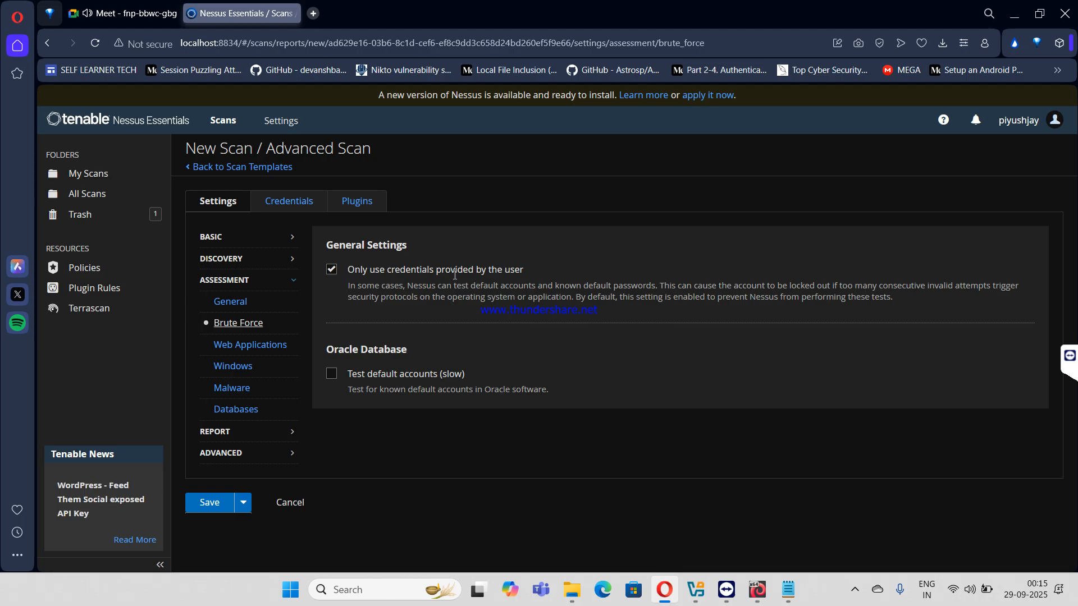
left_click(338, 376)
left_click(338, 379)
- Switch web application scanning on, following dynamically generated pages and running generic tests
left_click(250, 345)
left_click(489, 272)
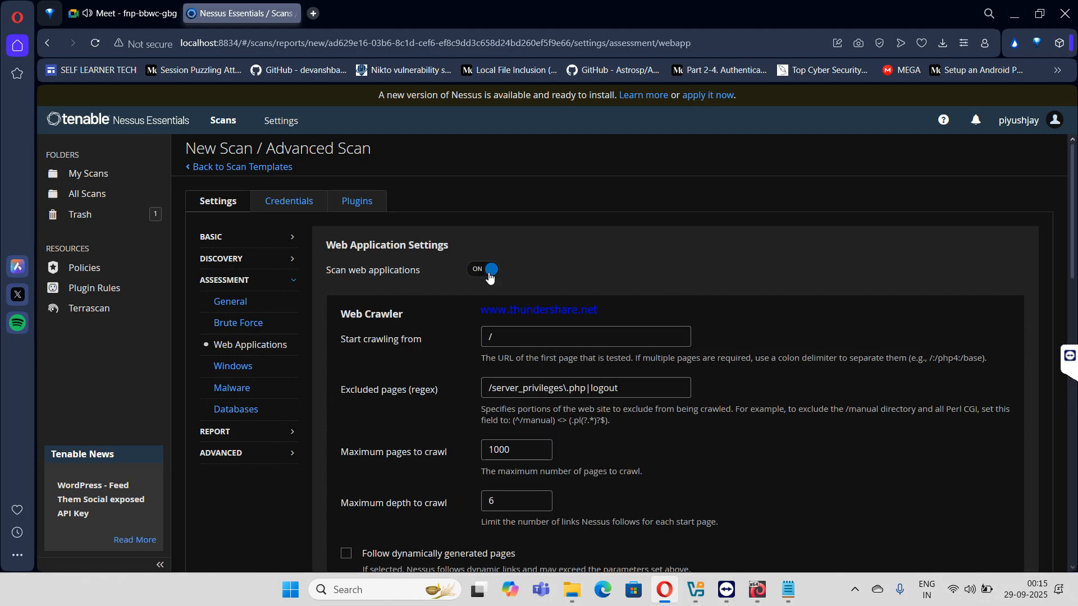
scroll(376, 392, "down", 5)
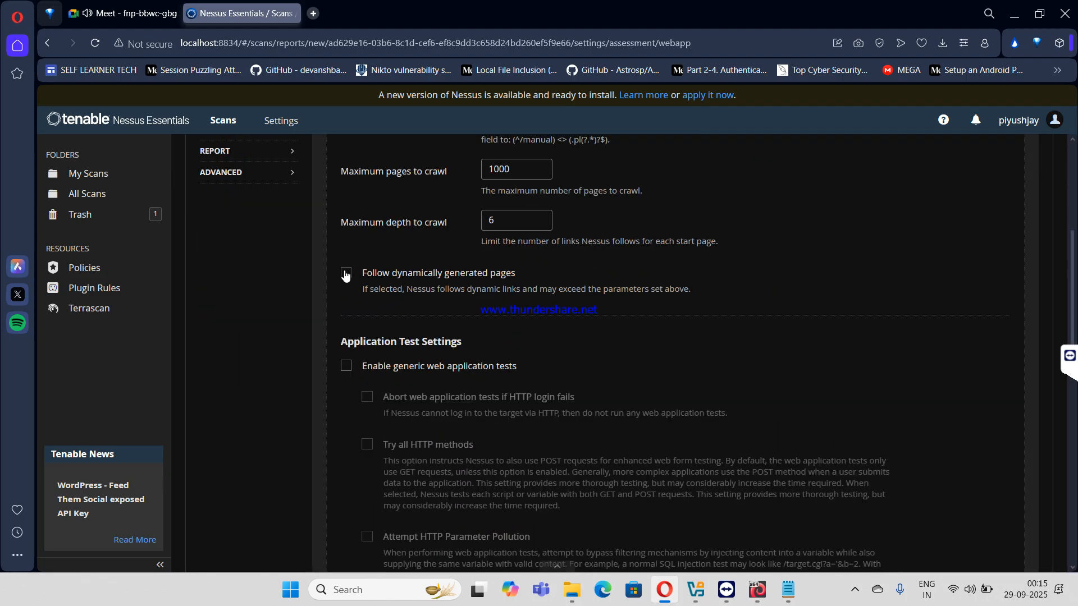
left_click(346, 273)
left_click(346, 367)
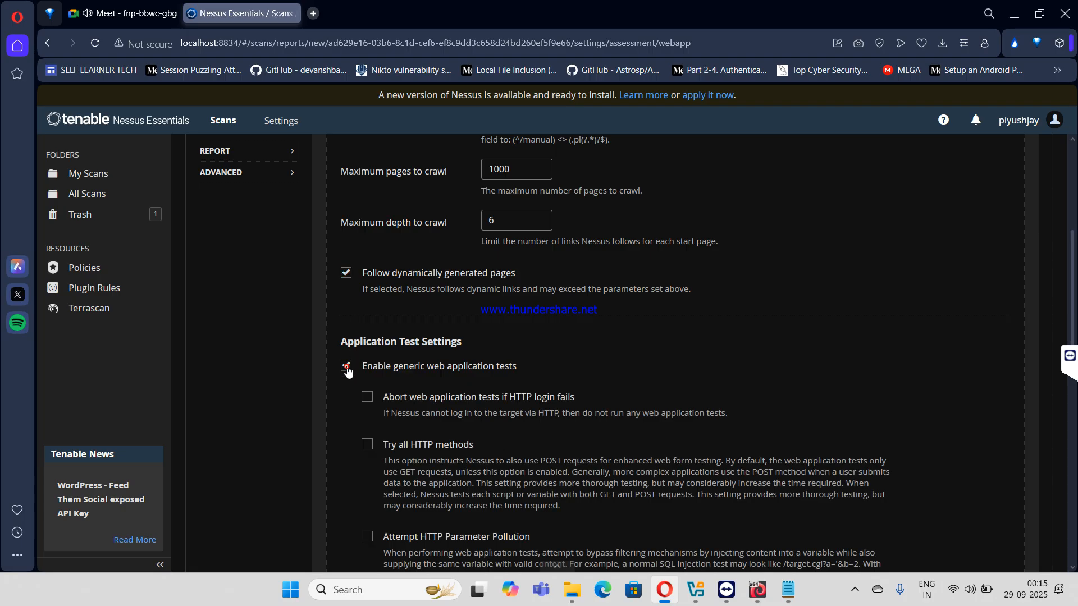
- Enable trying all HTTP methods, HTTP parameter pollution and embedded web server tests; keep 5-minute maximum run time
scroll(351, 370, "down", 3)
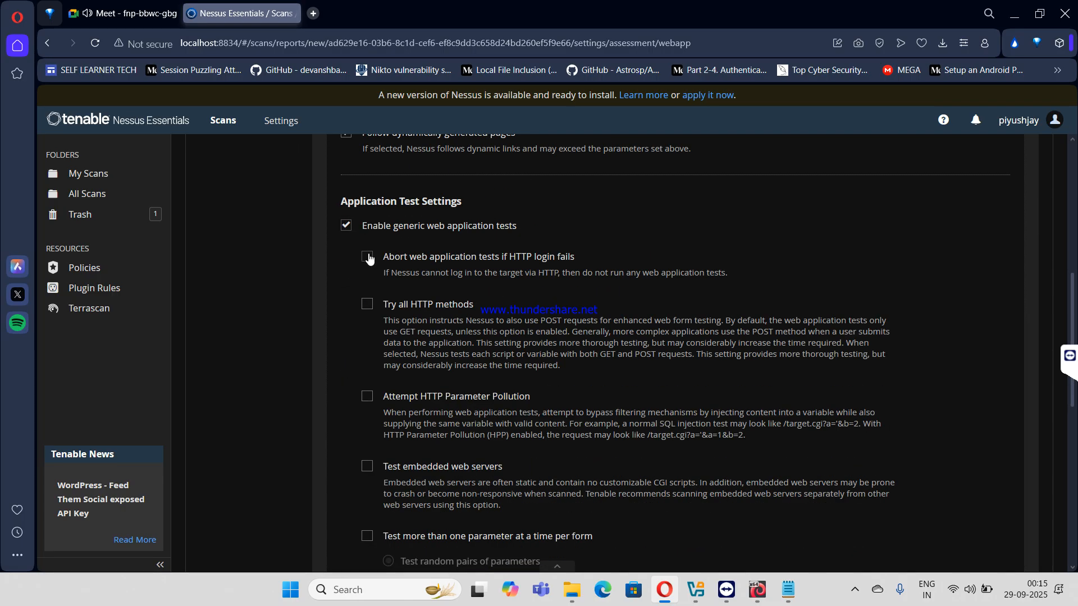
left_click(369, 304)
left_click(368, 402)
left_click(366, 467)
scroll(363, 469, "down", 3)
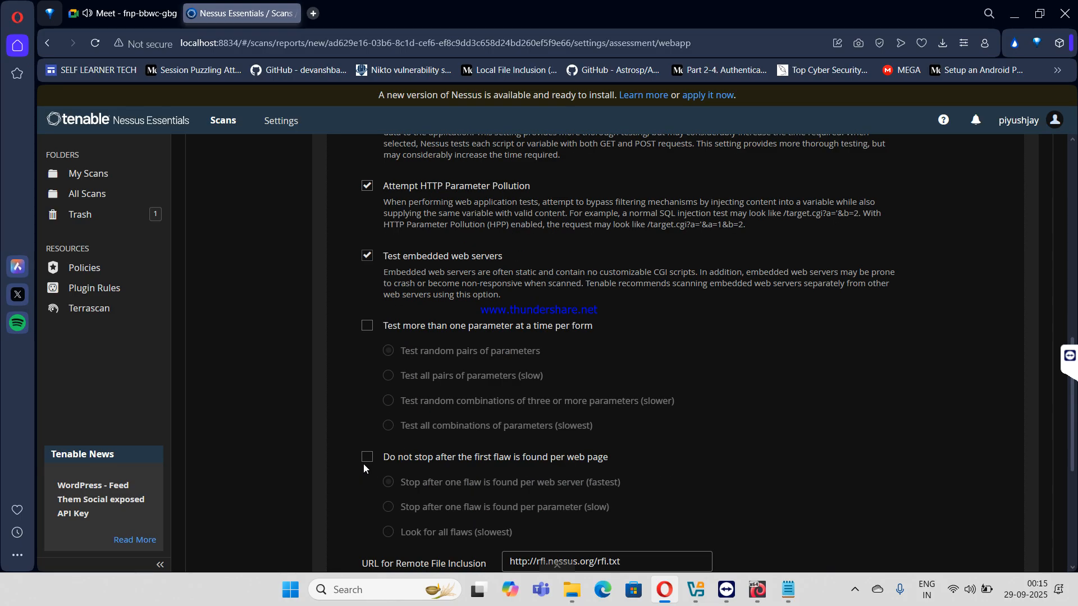
scroll(371, 426, "down", 2)
scroll(374, 406, "down", 2)
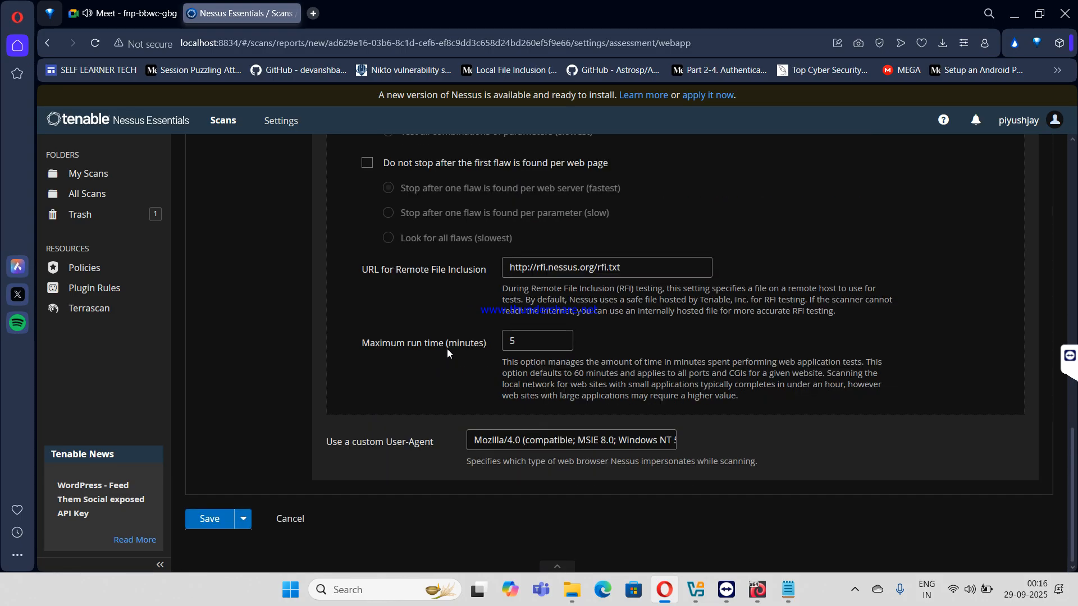
double_click(511, 340)
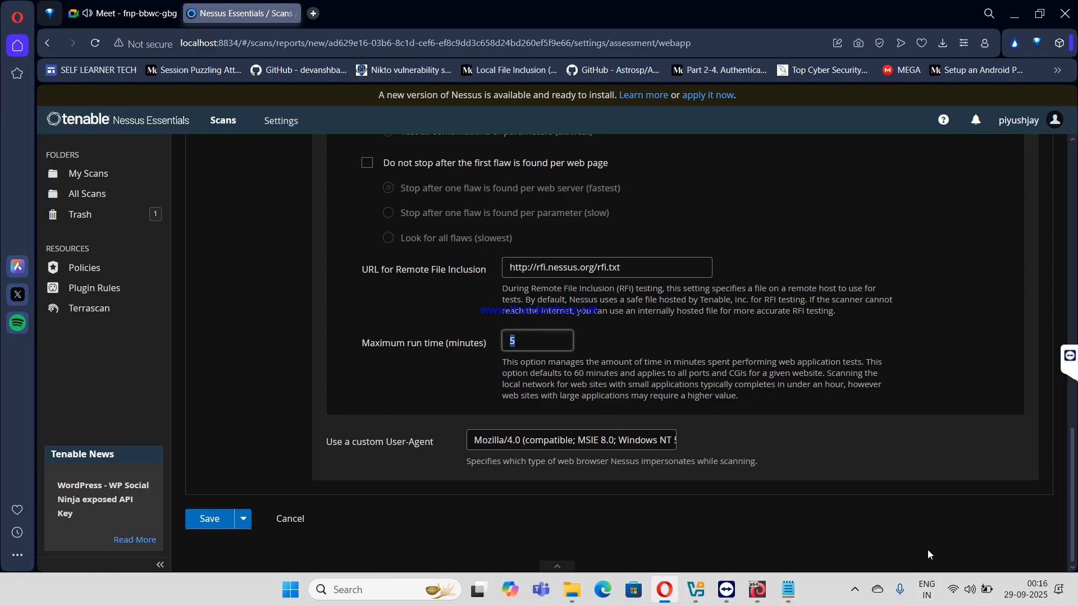
scroll(934, 554, "up", 15)
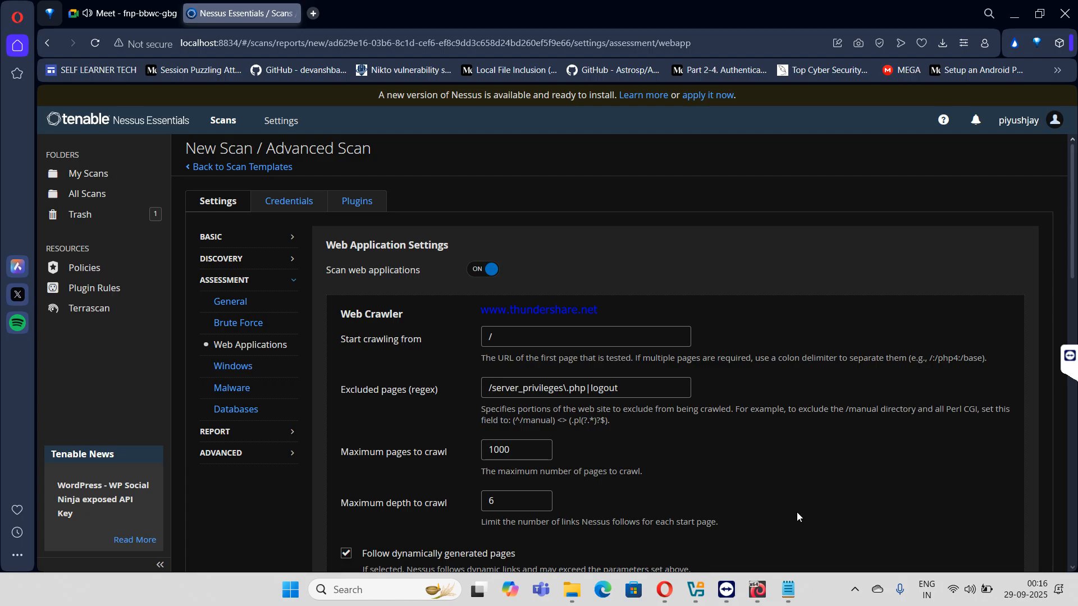
left_click(970, 587)
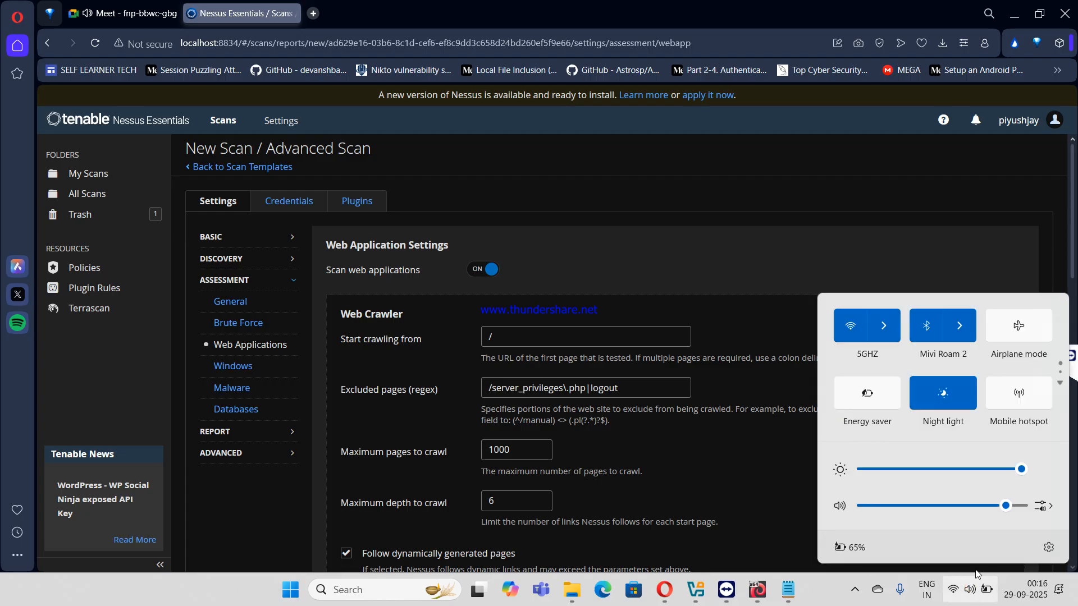
- Check TeamViewer's level in the Windows volume mixer, then show the scan's Windows assessment settings
left_click(1050, 506)
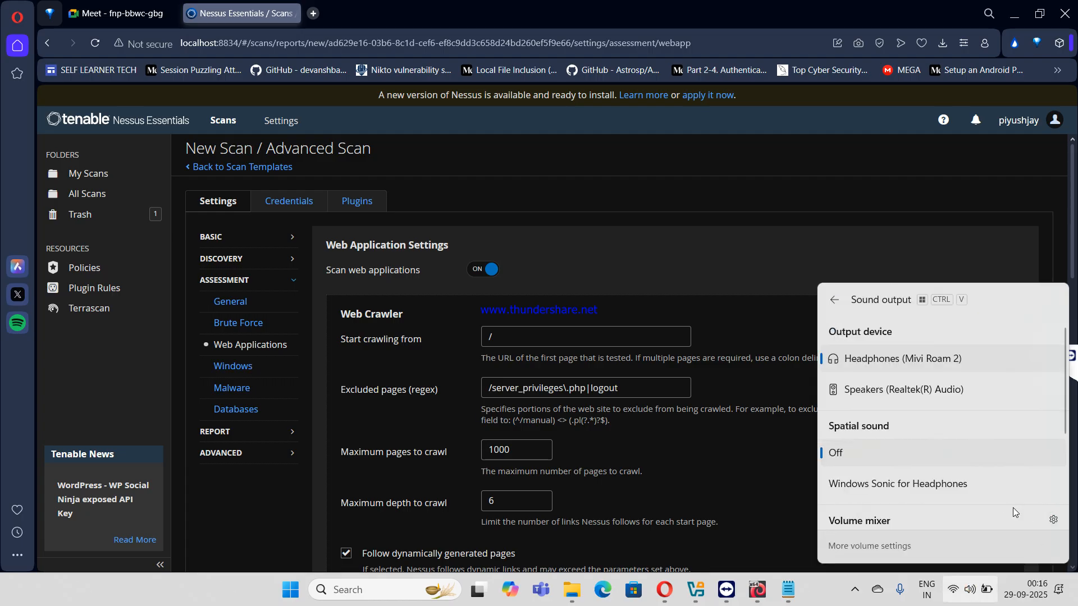
left_click(1053, 520)
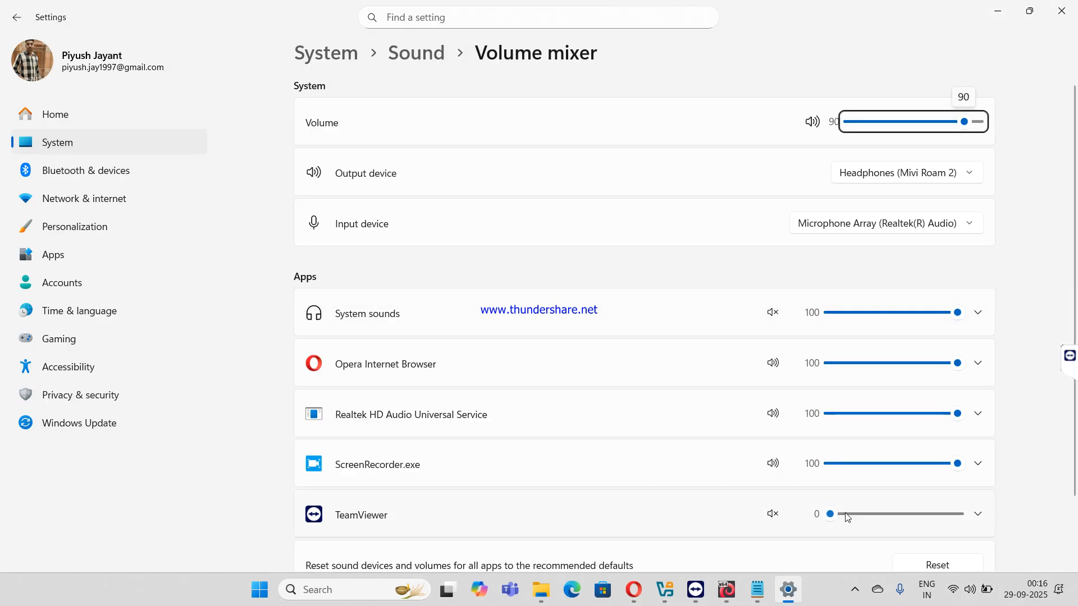
left_click(833, 514)
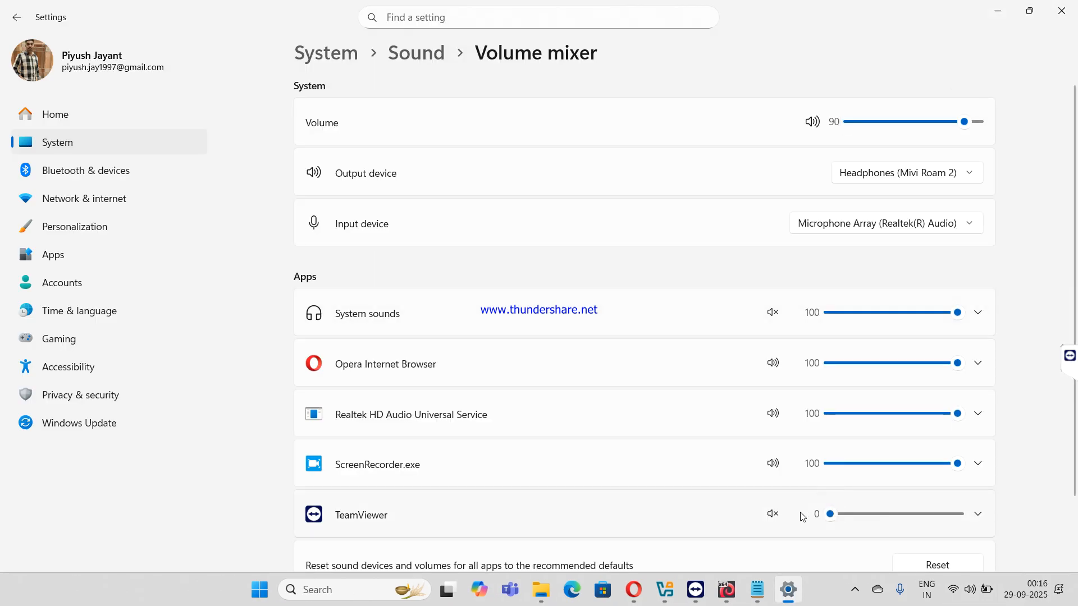
left_click(1060, 10)
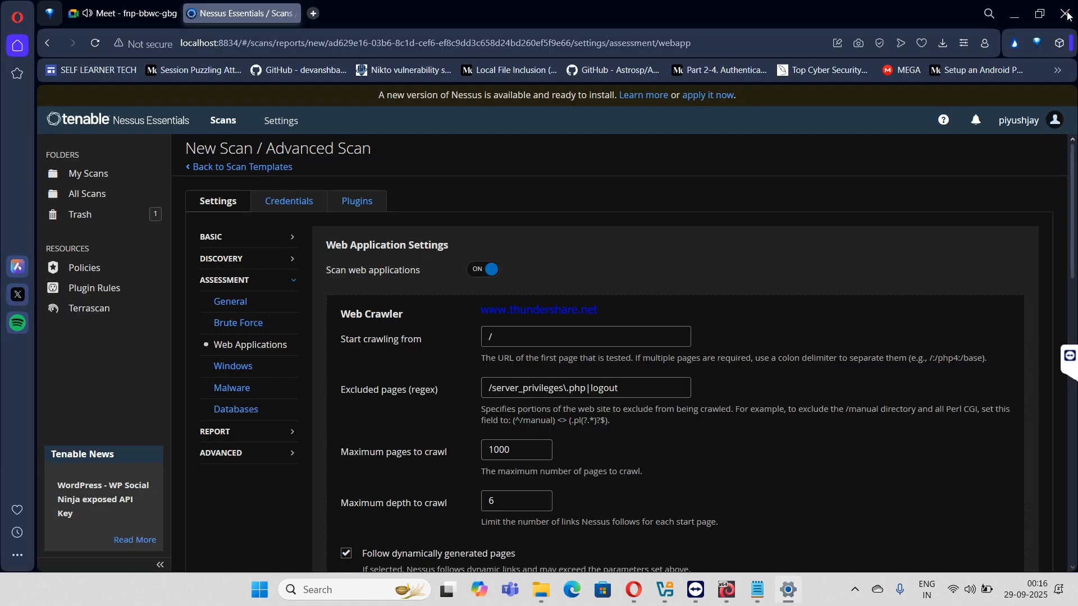
left_click(234, 369)
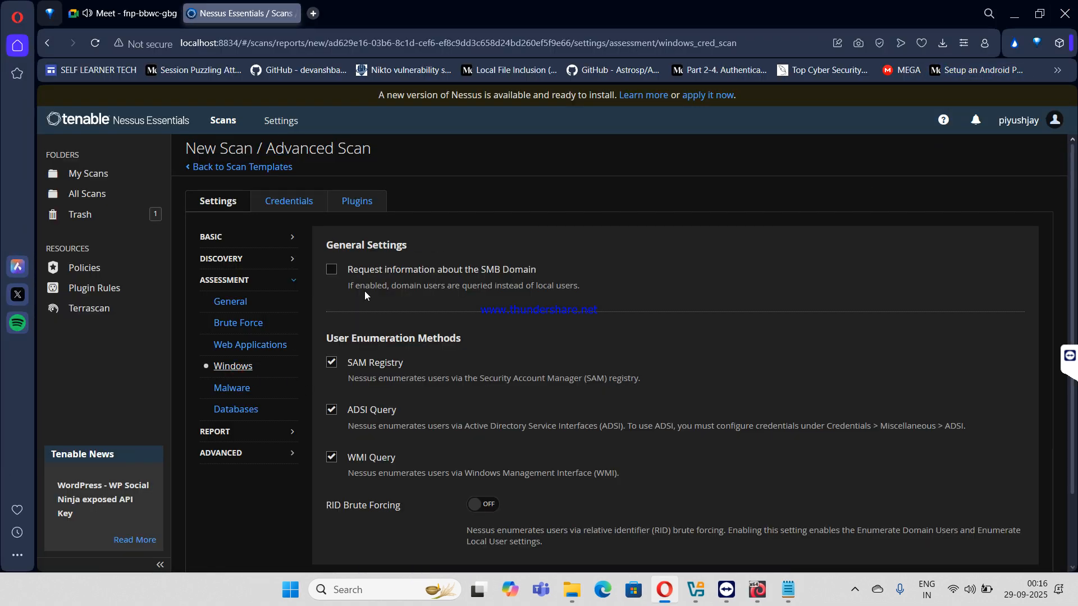
- Show Assessment > Malware and switch 'Scan for malware' on
scroll(359, 288, "down", 2)
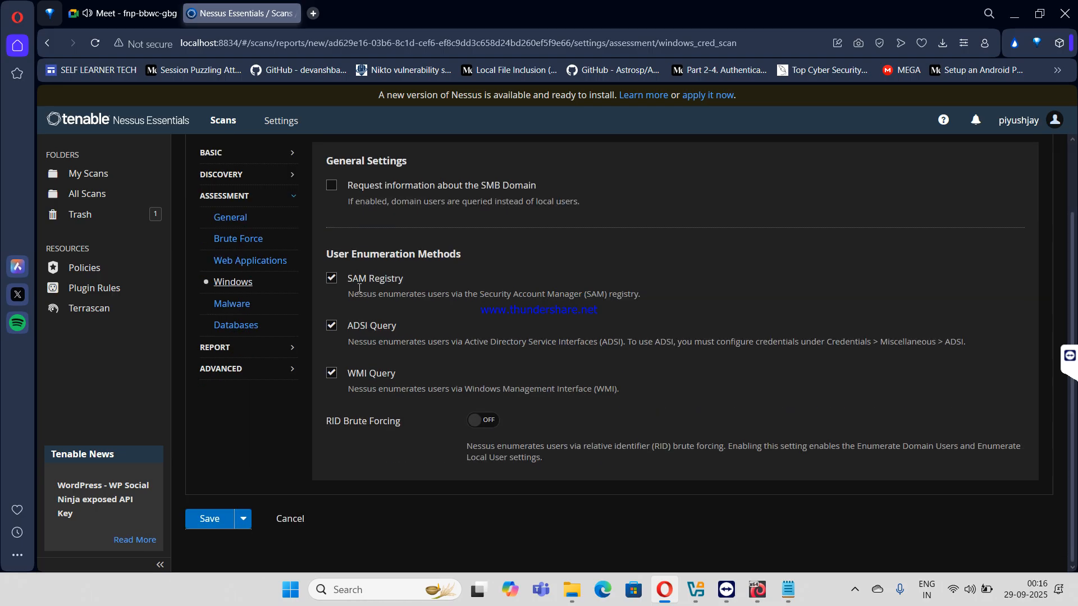
scroll(400, 290, "up", 1)
scroll(398, 293, "up", 1)
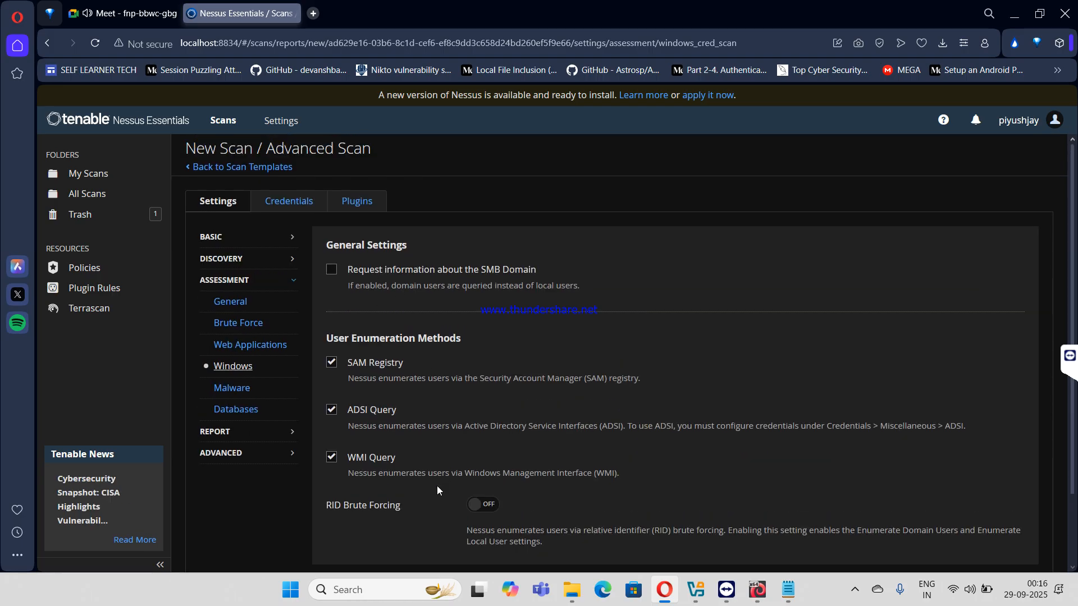
left_click(236, 387)
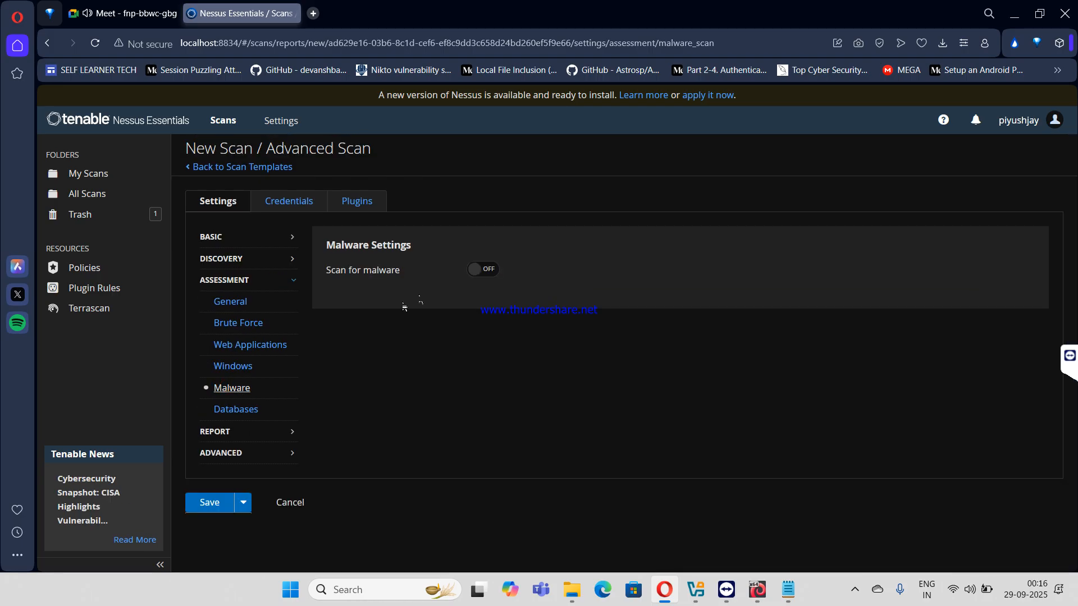
left_click(482, 269)
- Review the Hash/Allowlist, Yara Rules and File System Scanning malware options
scroll(463, 277, "down", 3)
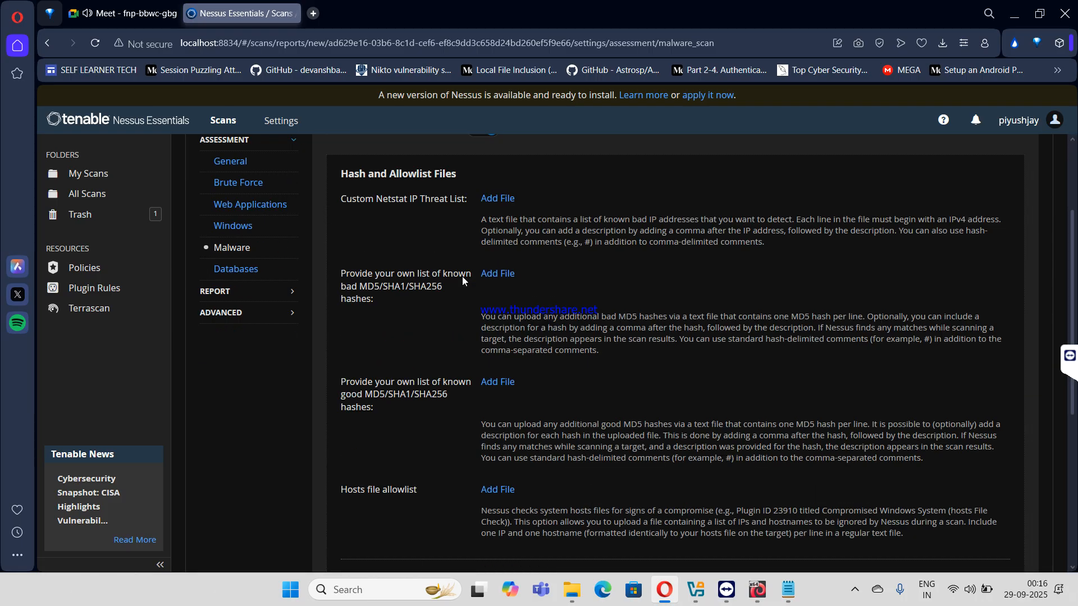
scroll(462, 276, "down", 5)
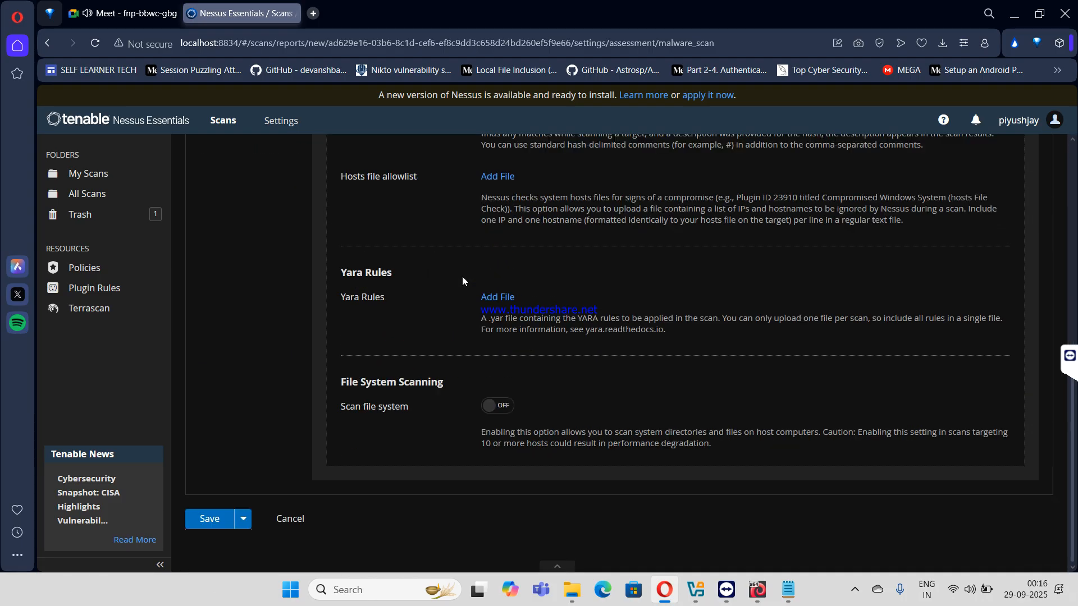
scroll(463, 276, "up", 7)
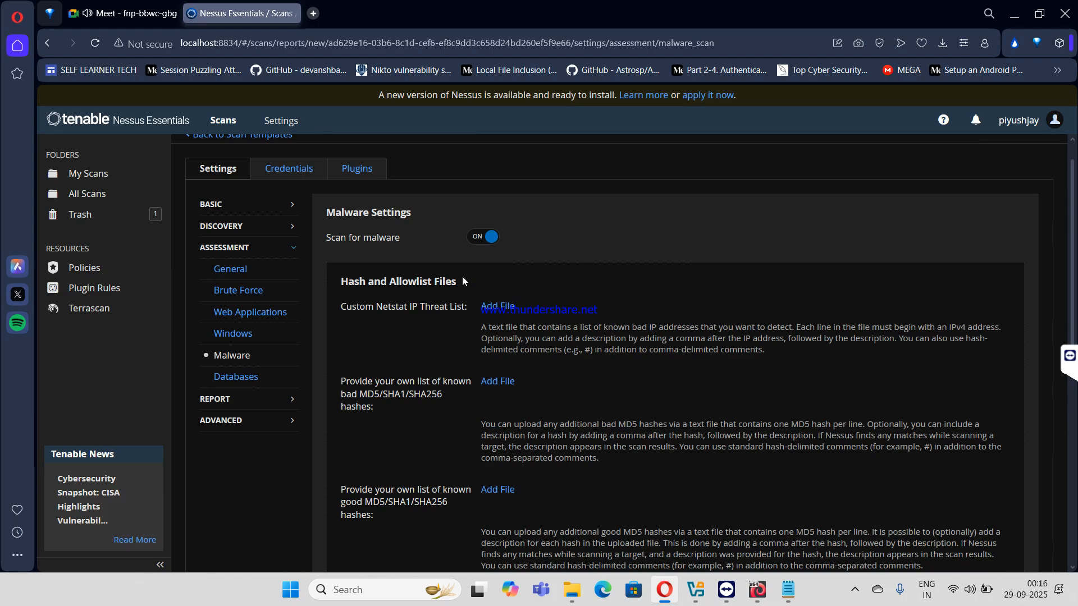
scroll(462, 276, "down", 5)
scroll(466, 374, "up", 5)
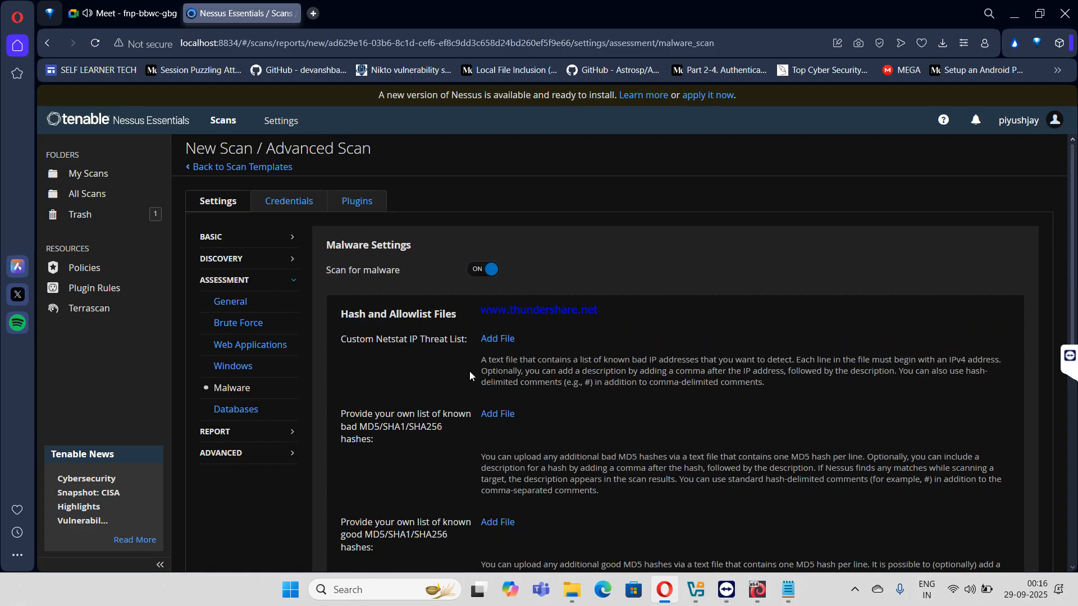
scroll(437, 235, "down", 8)
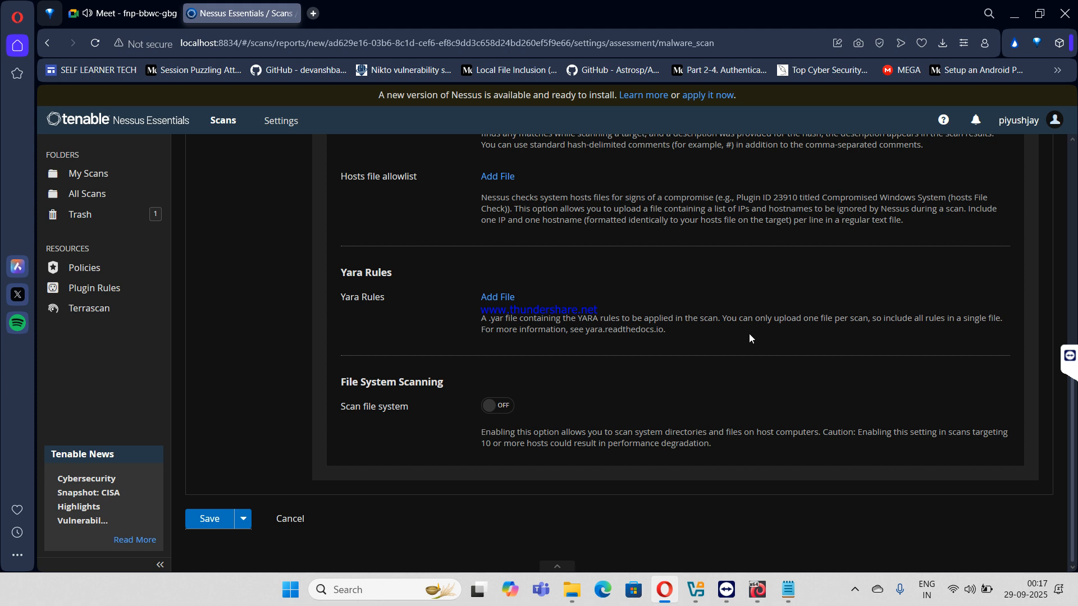
left_click_drag(481, 321, 638, 320)
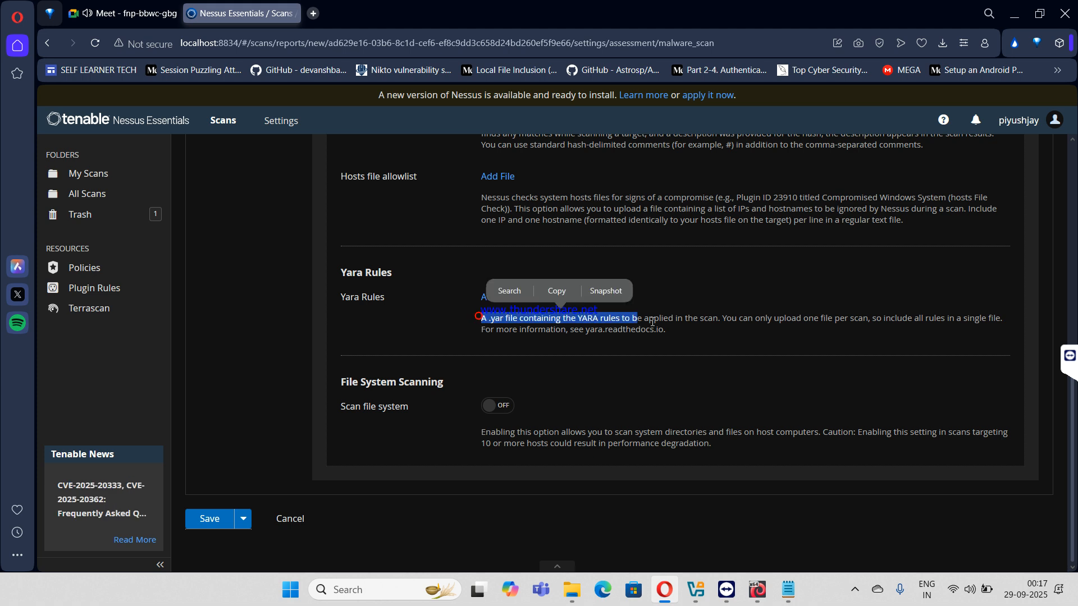
left_click(657, 322)
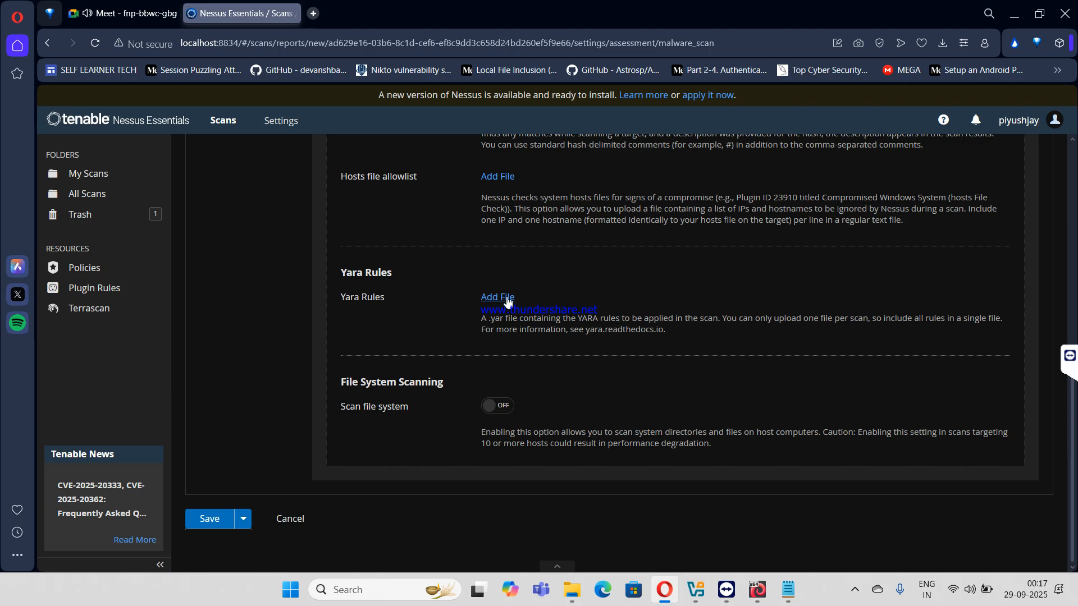
- Leave 'Scan file system' off after toggling it, glance at Databases, then show Report settings
left_click(508, 410)
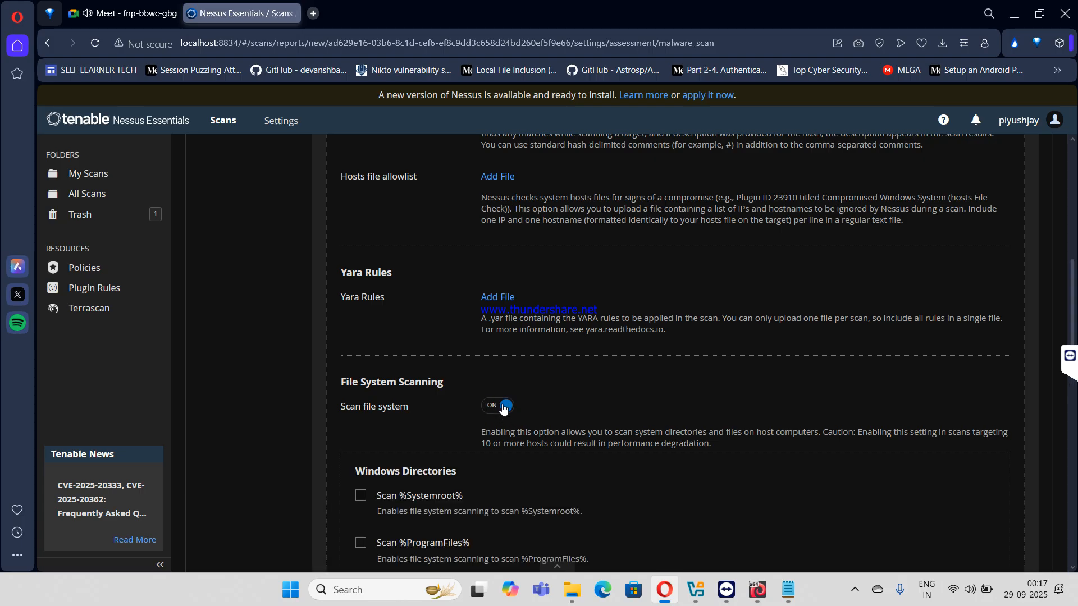
left_click(503, 407)
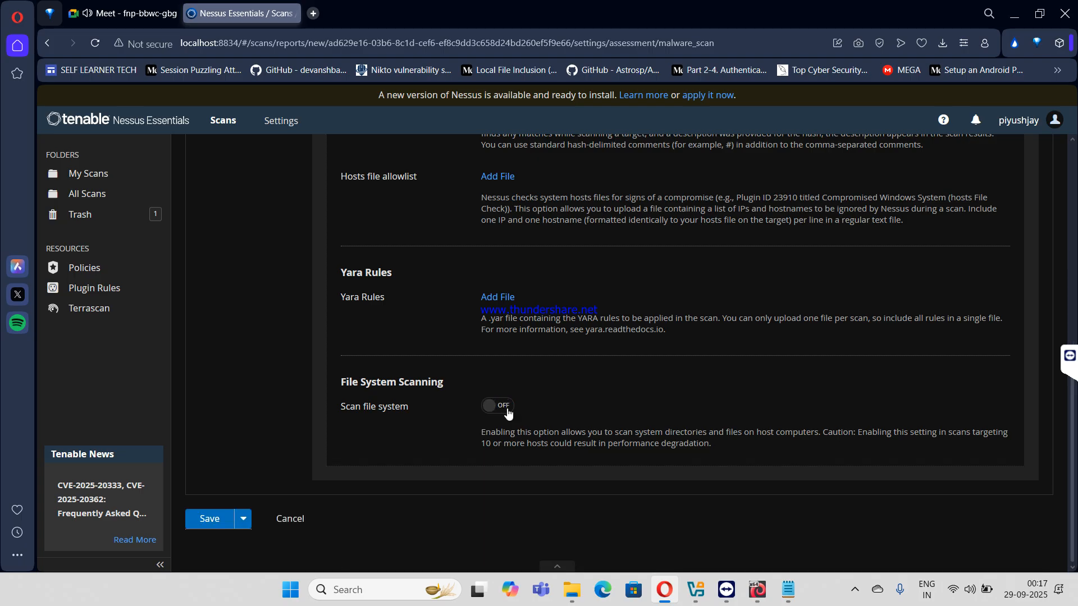
scroll(450, 384, "up", 10)
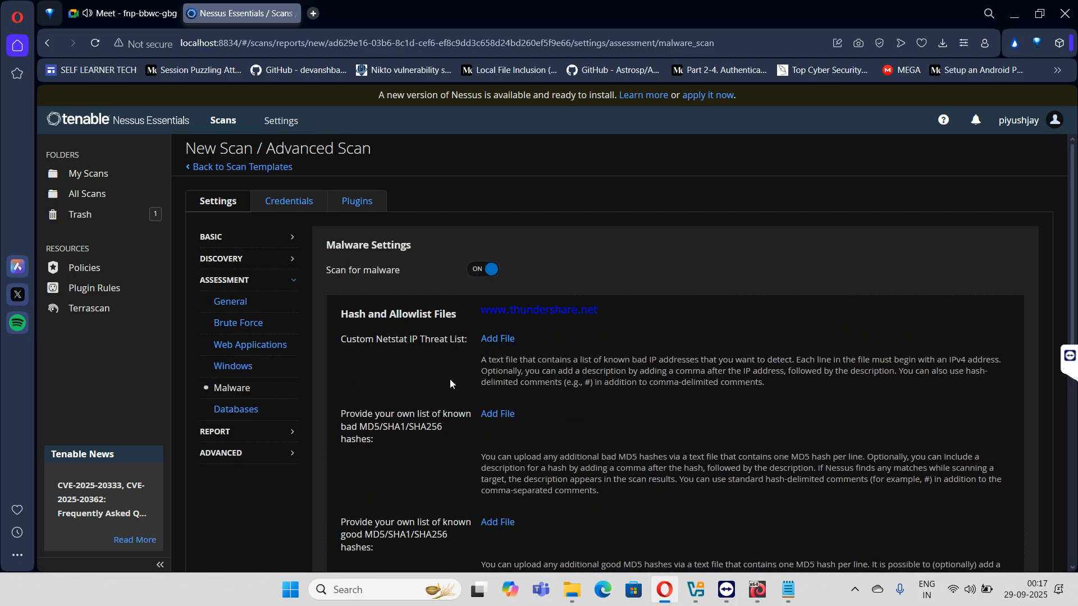
left_click(251, 415)
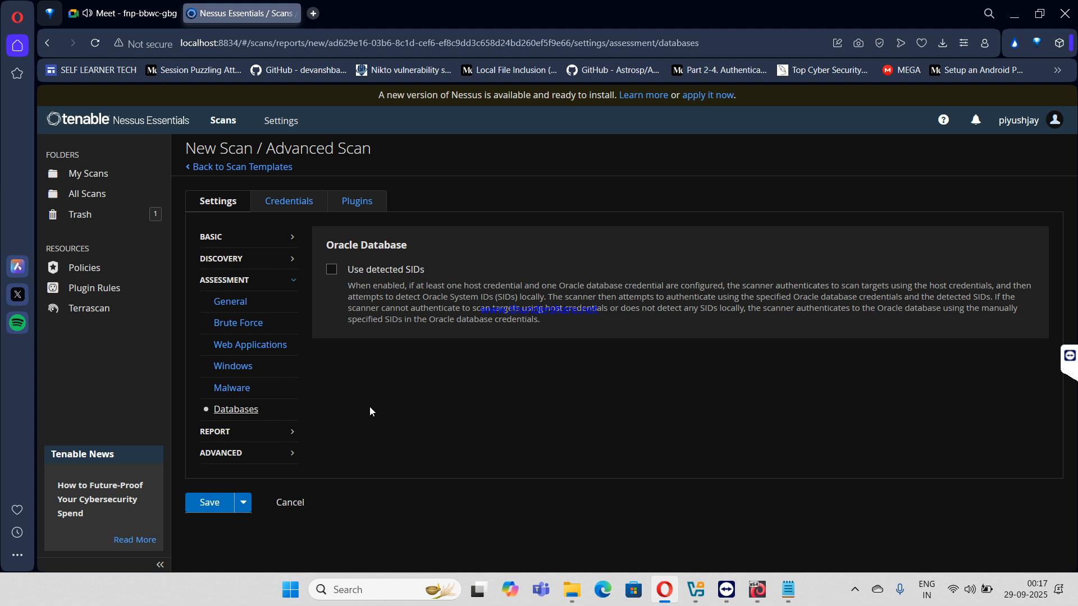
left_click(285, 432)
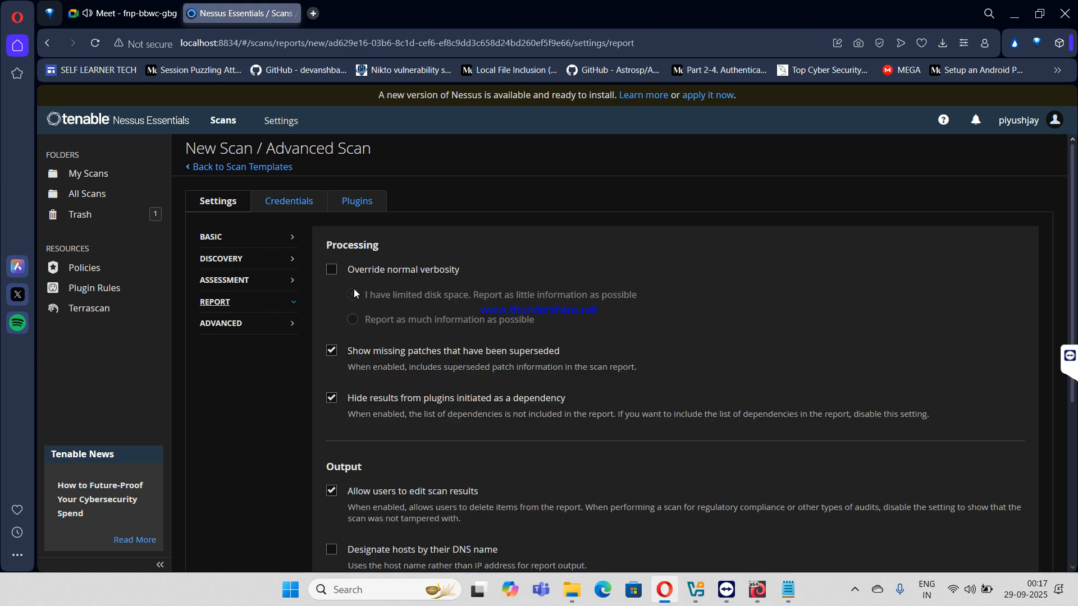
- Include hosts that respond to ping and unreachable hosts in the report
scroll(353, 289, "down", 3)
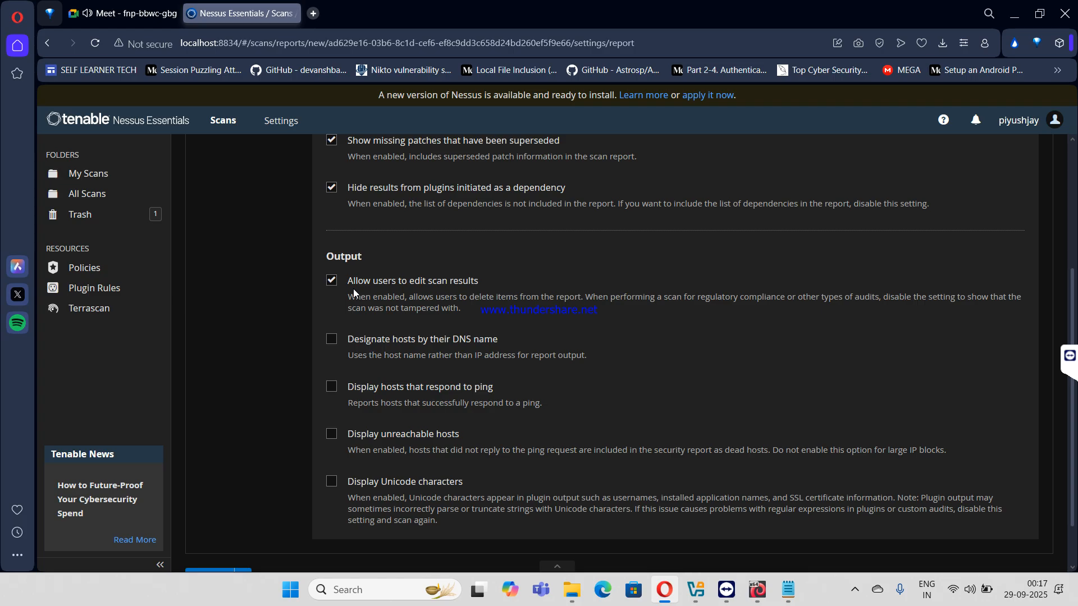
scroll(348, 434, "up", 1)
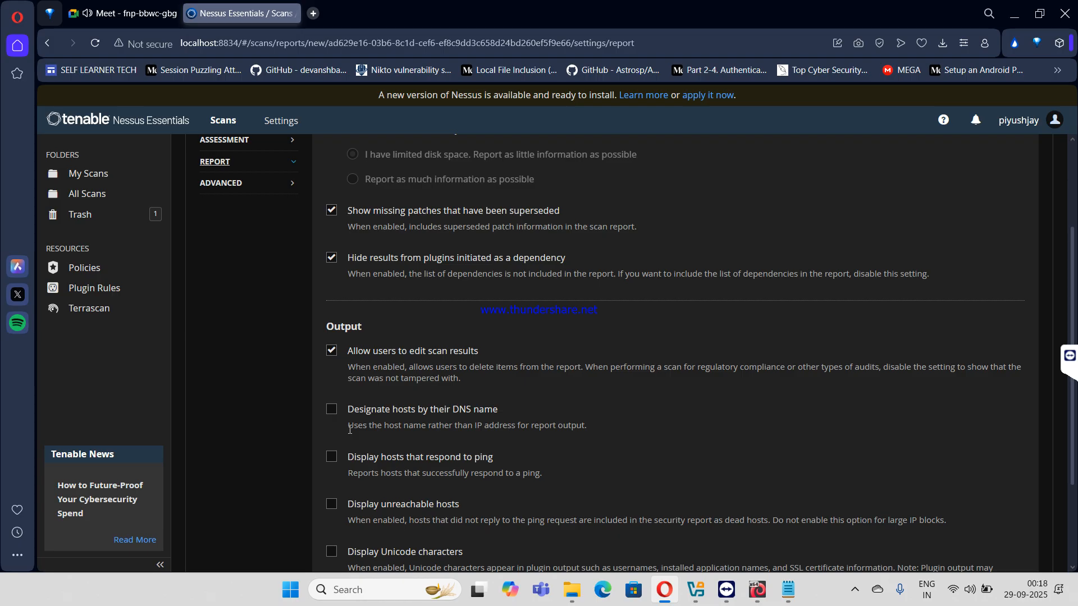
left_click(363, 459)
left_click(333, 461)
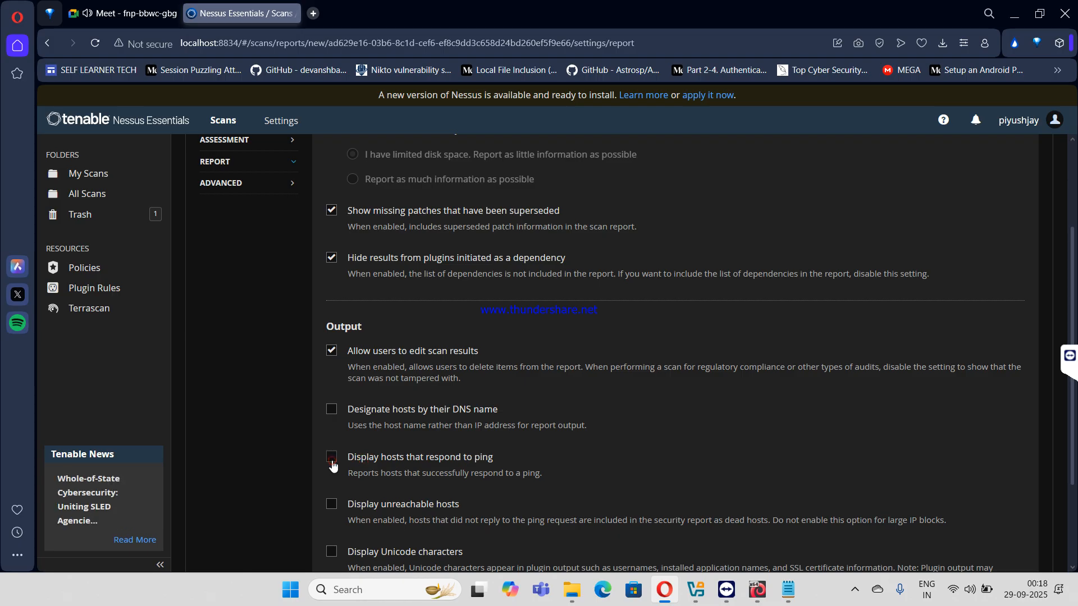
left_click(332, 462)
left_click(338, 510)
left_click(334, 509)
- Stop showing superseded missing patches, then move to the Advanced settings
scroll(334, 509, "up", 3)
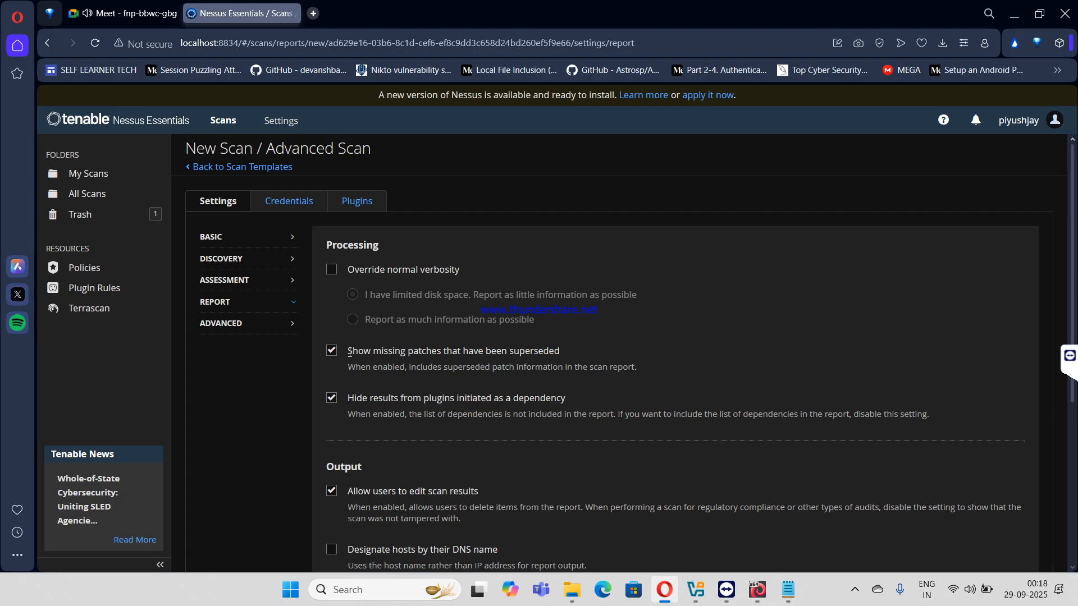
left_click(333, 351)
left_click_drag(364, 355, 554, 354)
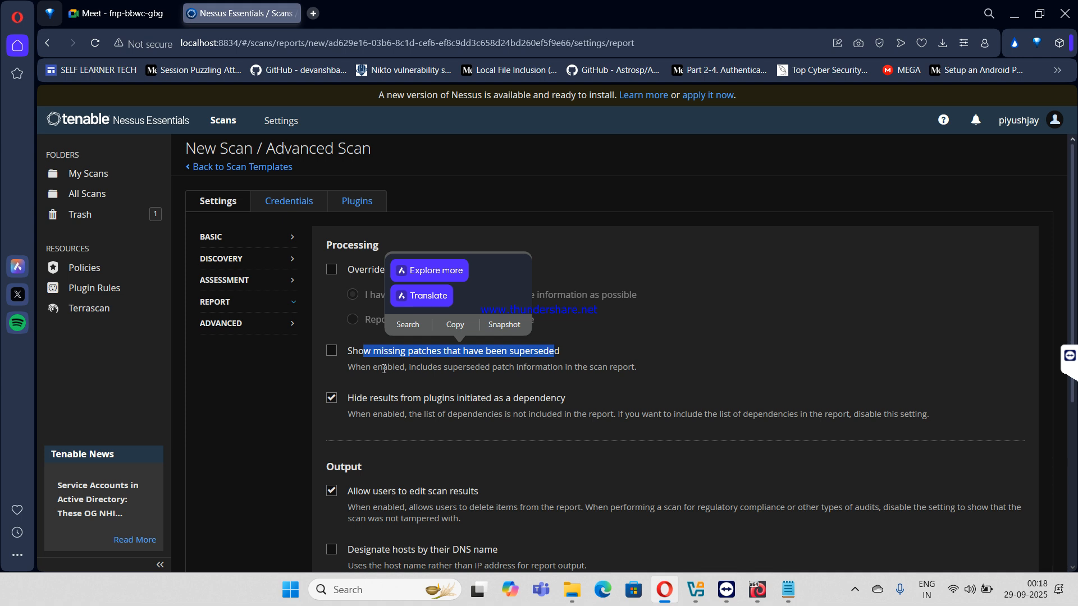
left_click(275, 329)
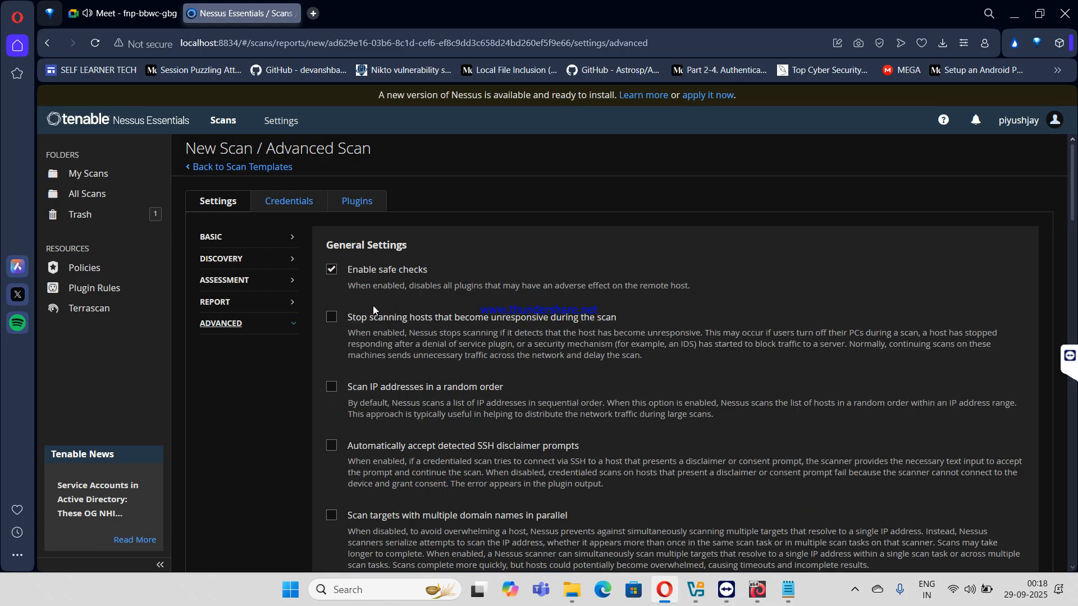
- Enable stopping scans of hosts that become unresponsive during the scan
double_click(451, 316)
left_click_drag(452, 313, 340, 321)
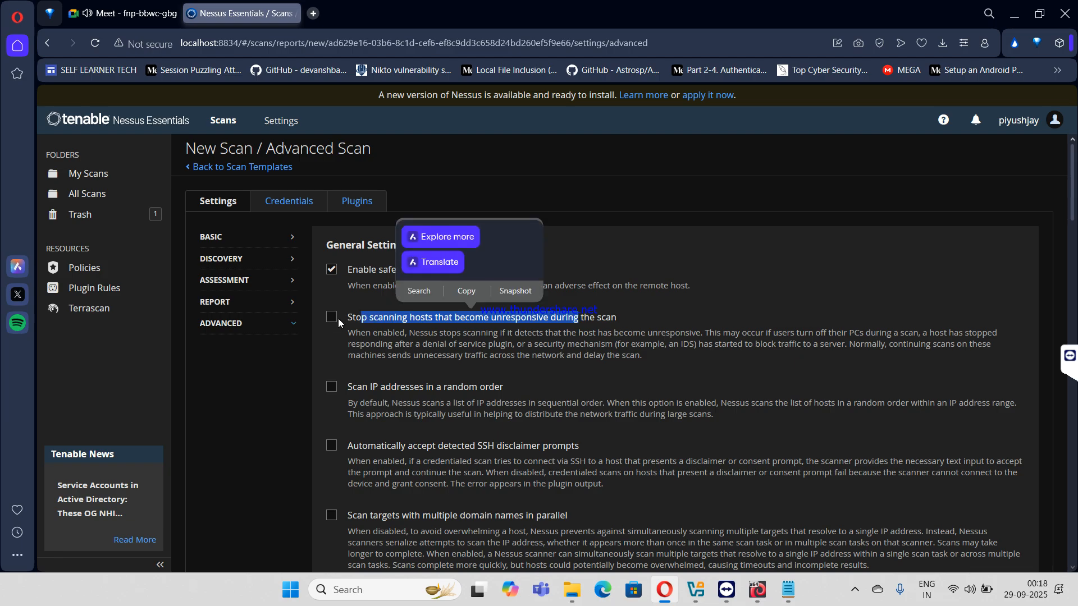
left_click(337, 322)
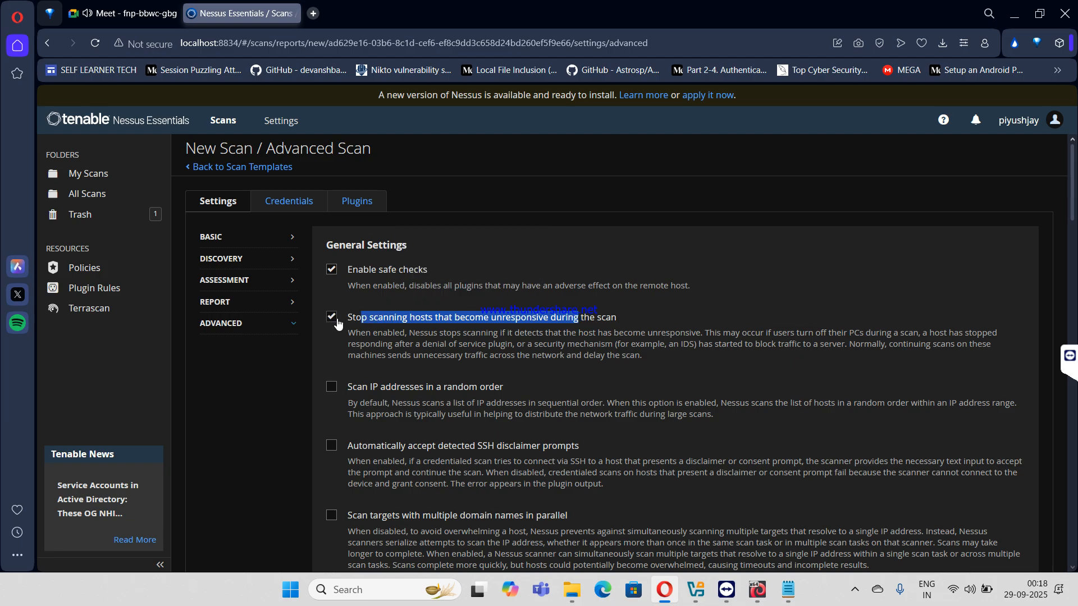
left_click(402, 318)
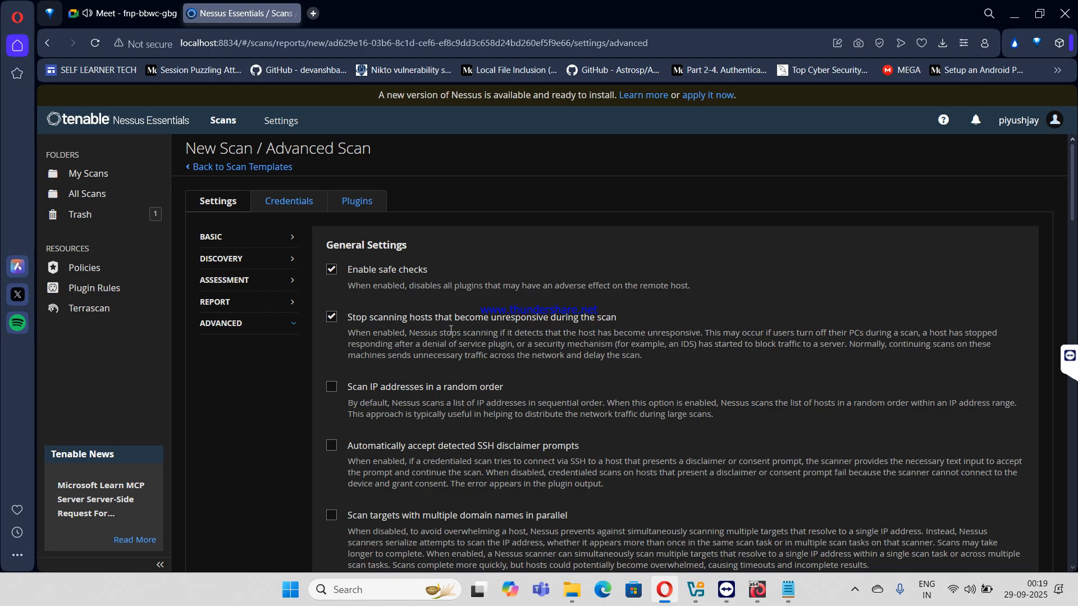
scroll(450, 331, "down", 5)
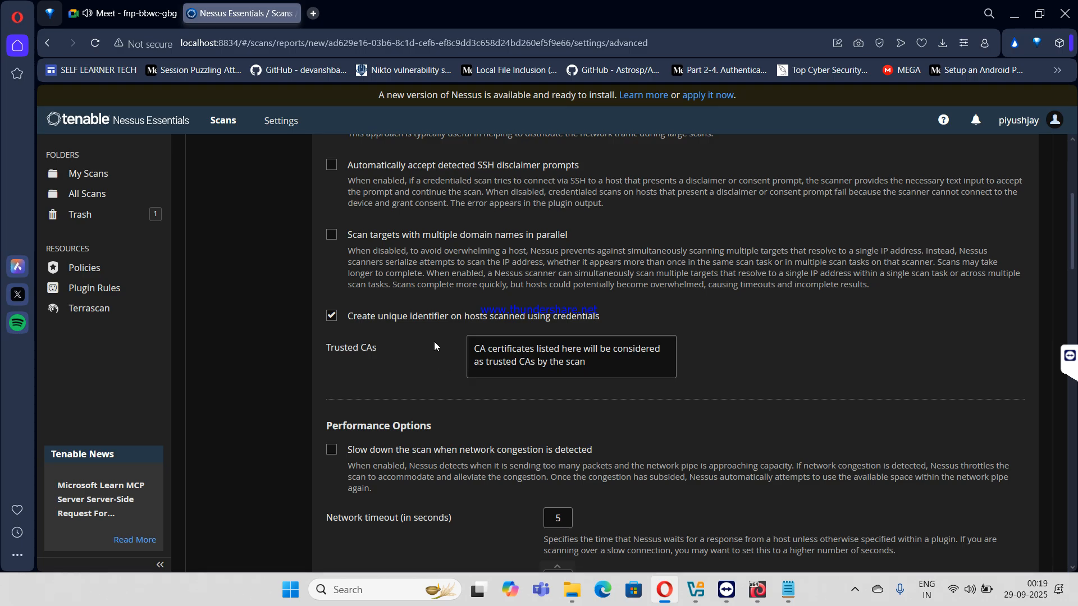
scroll(331, 419, "down", 3)
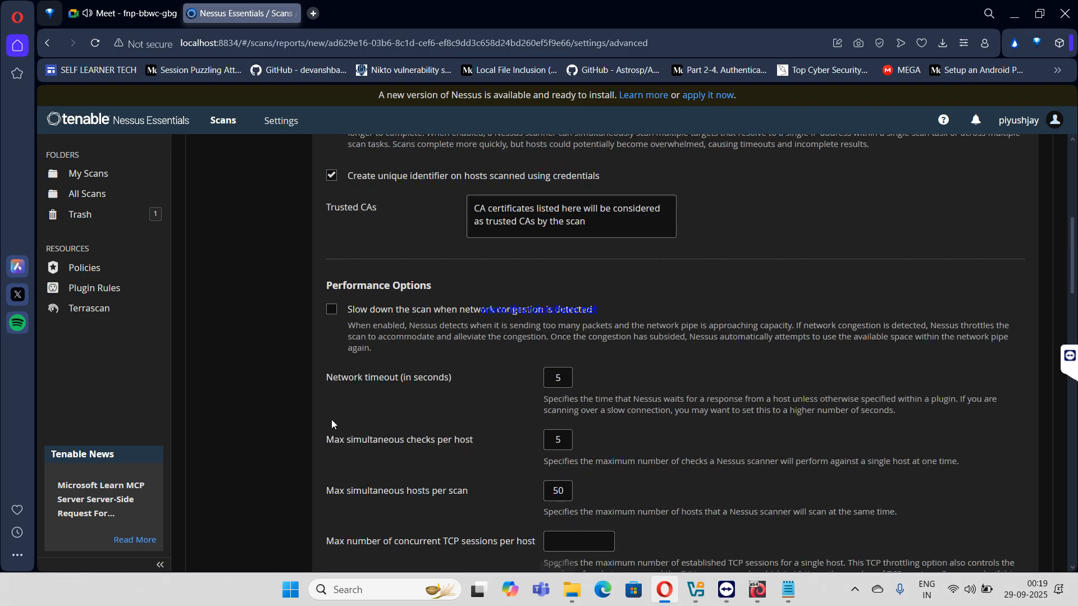
- Enable slowing the scan on network congestion; review 5-second timeout, 5 checks per host, 50 hosts per scan
left_click(329, 311)
left_click(329, 313)
left_click(330, 313)
left_click_drag(416, 378, 433, 380)
key("Tab")
left_click_drag(409, 441, 485, 436)
left_click(563, 442)
left_click_drag(394, 491, 464, 490)
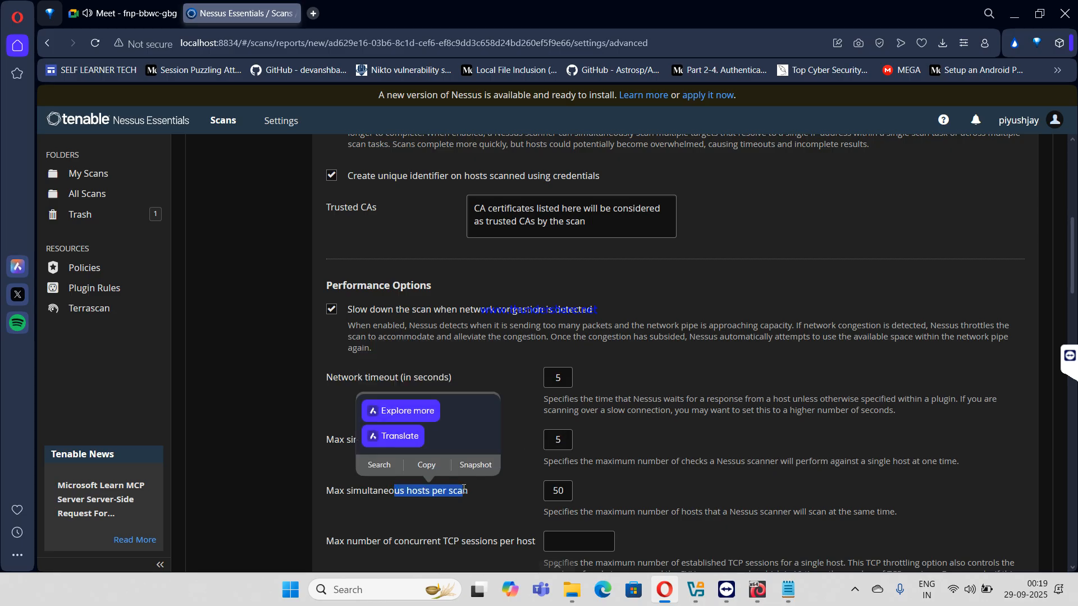
left_click(556, 490)
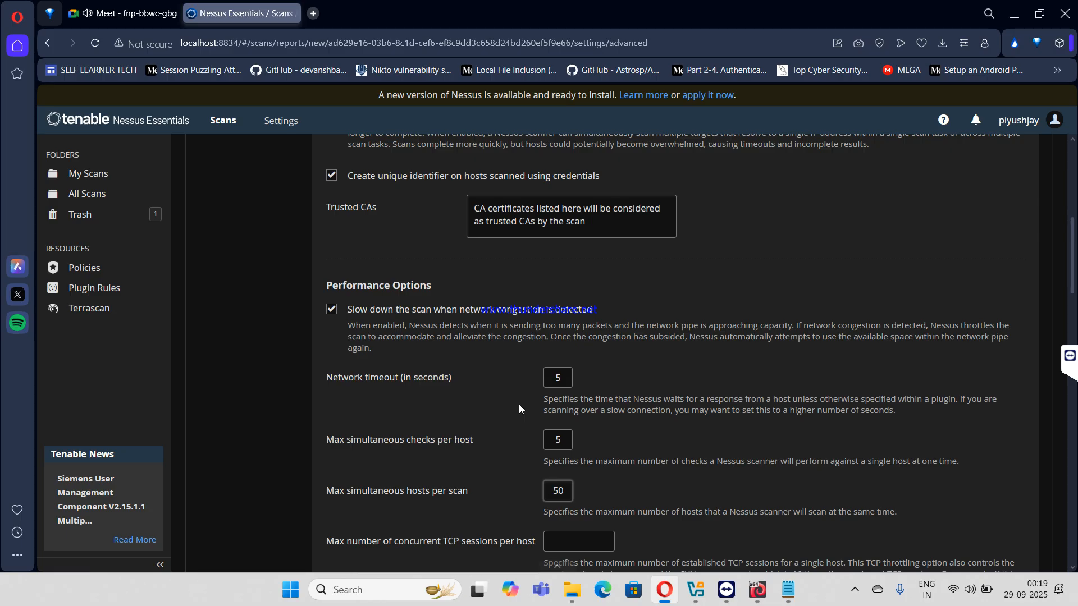
- In the debug settings, turn on logging of plugin start/finish times and always report SSH commands
scroll(518, 404, "down", 1)
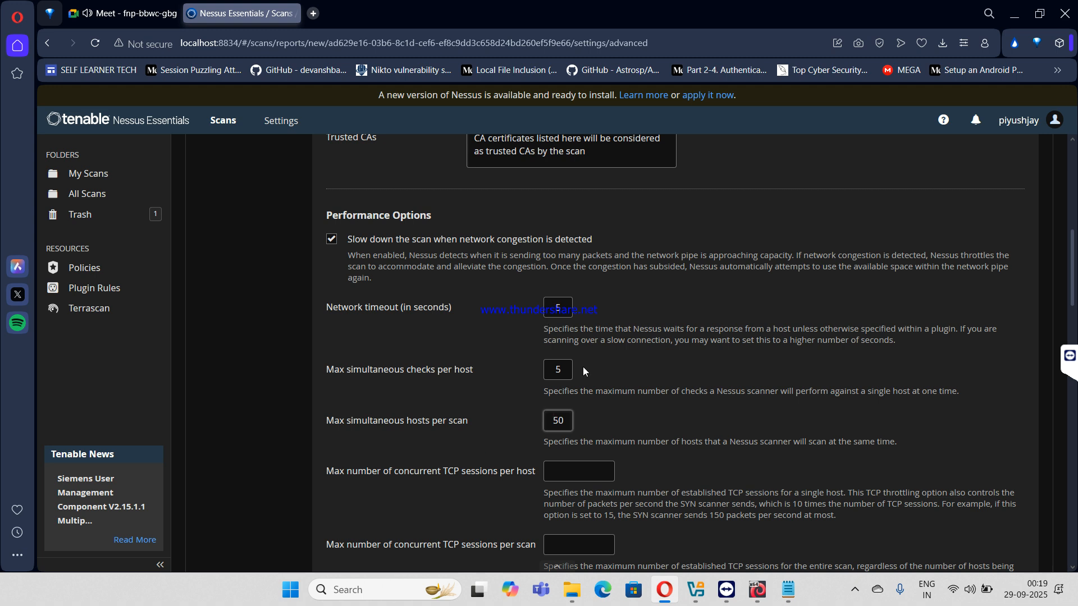
scroll(585, 367, "down", 6)
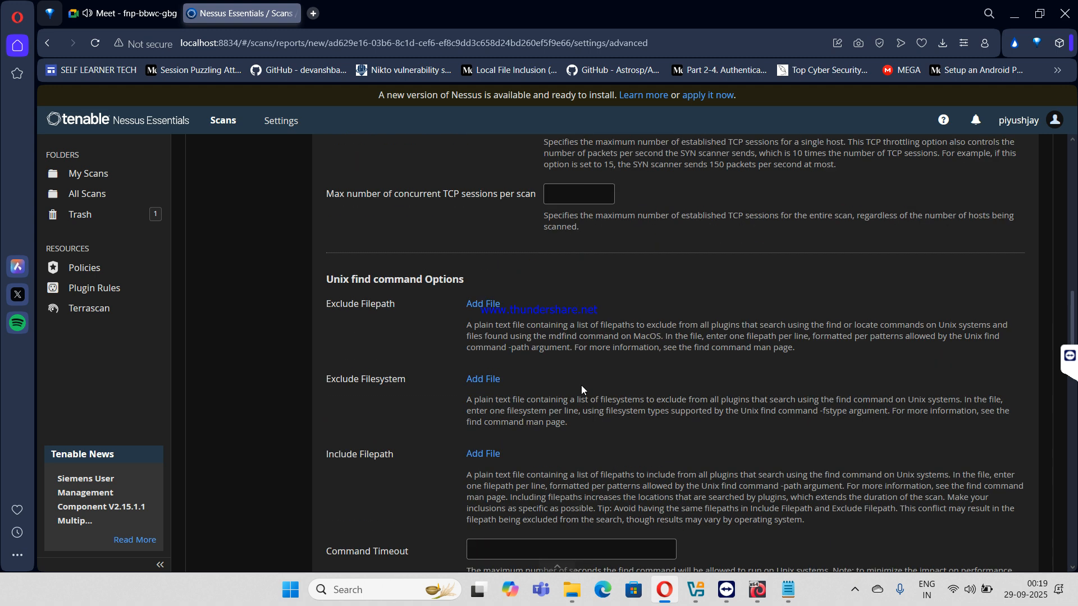
scroll(497, 426, "down", 5)
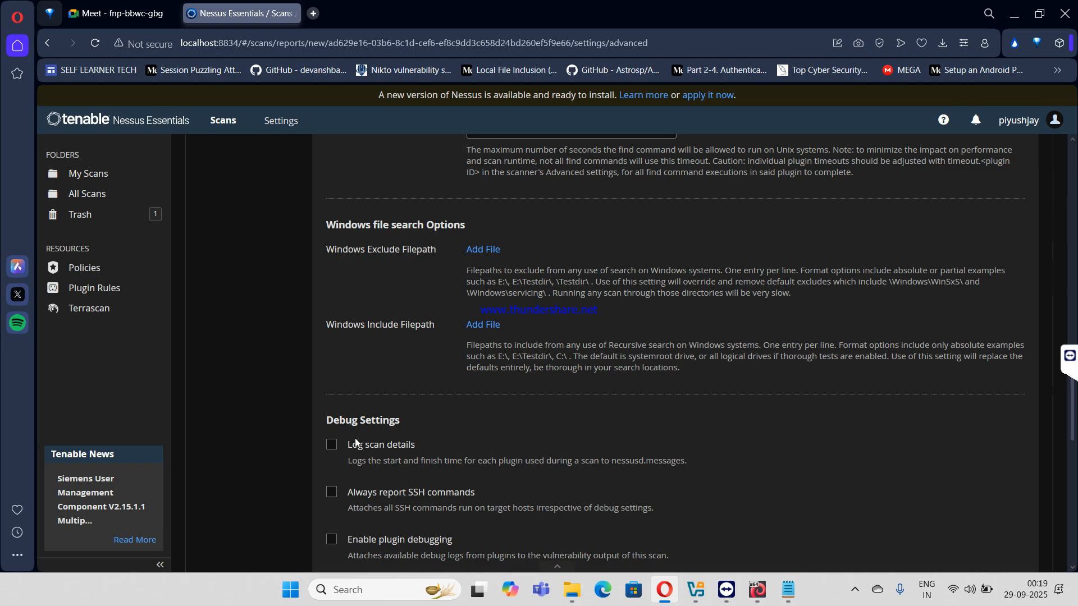
scroll(353, 437, "down", 1)
scroll(351, 437, "down", 1)
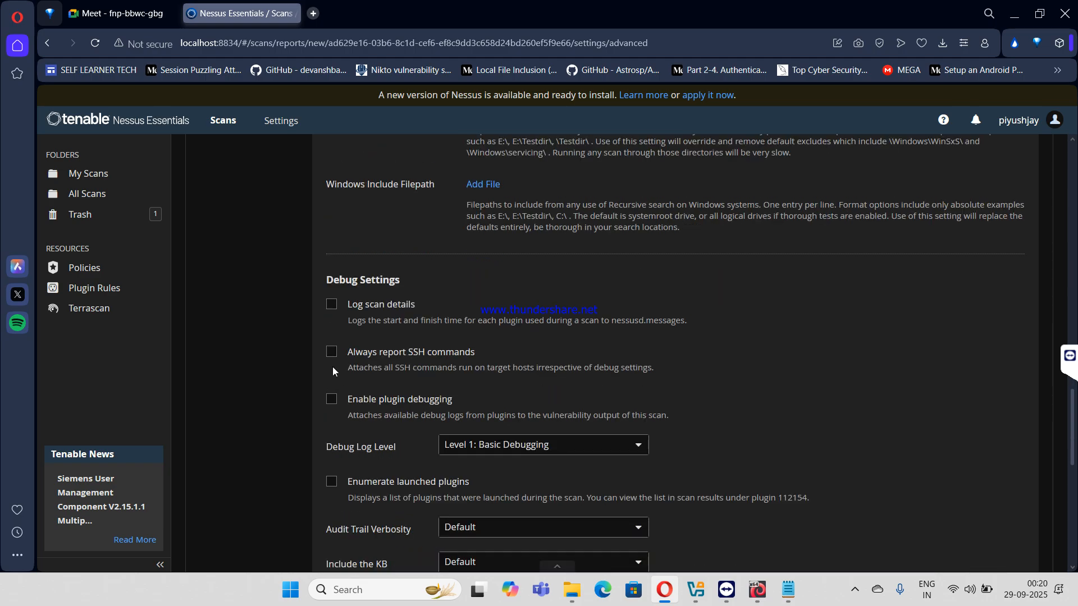
left_click(332, 306)
left_click(331, 353)
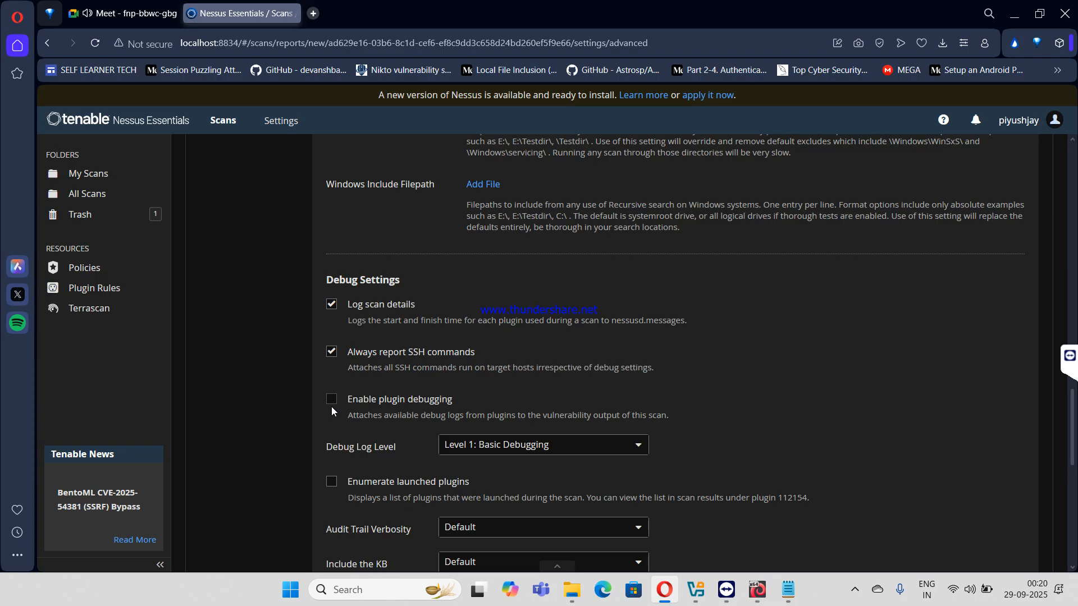
- Enable plugin debugging, then scroll back to the top of the settings page
scroll(337, 404, "down", 1)
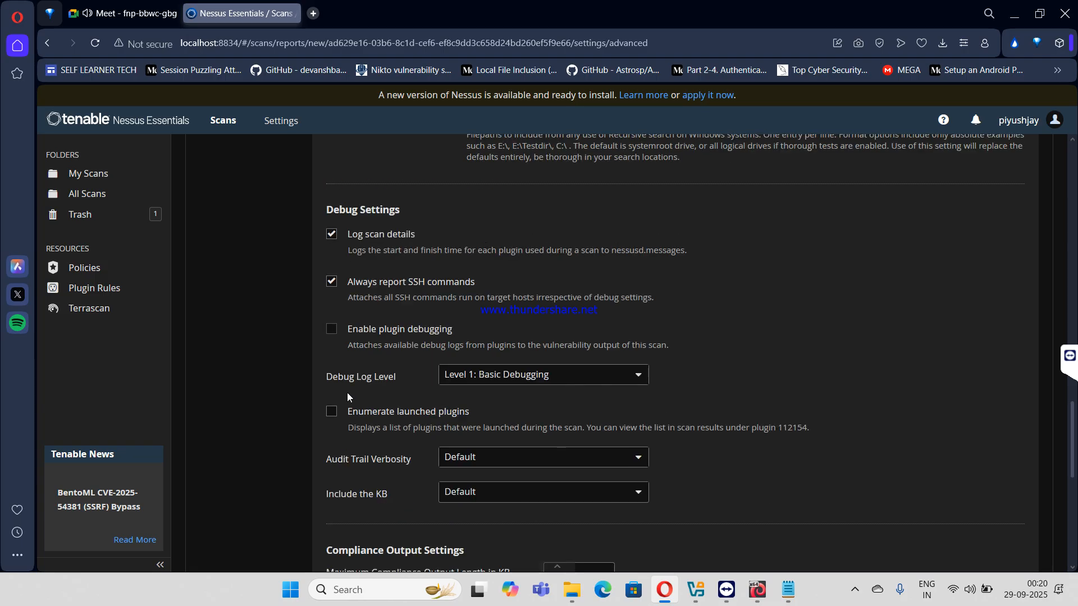
left_click(332, 333)
scroll(361, 383, "down", 2)
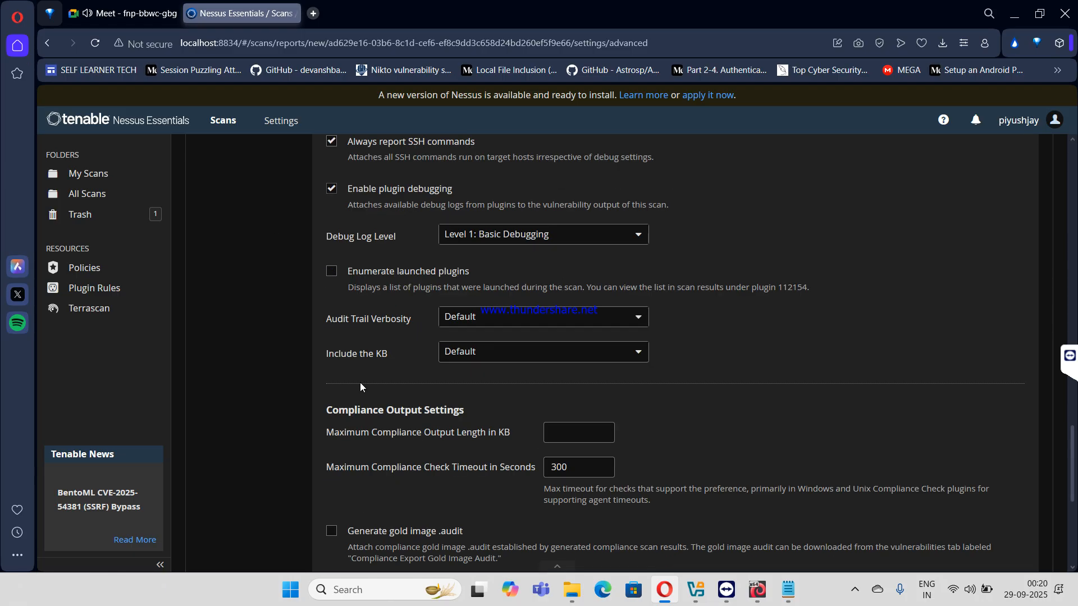
scroll(337, 264, "up", 3)
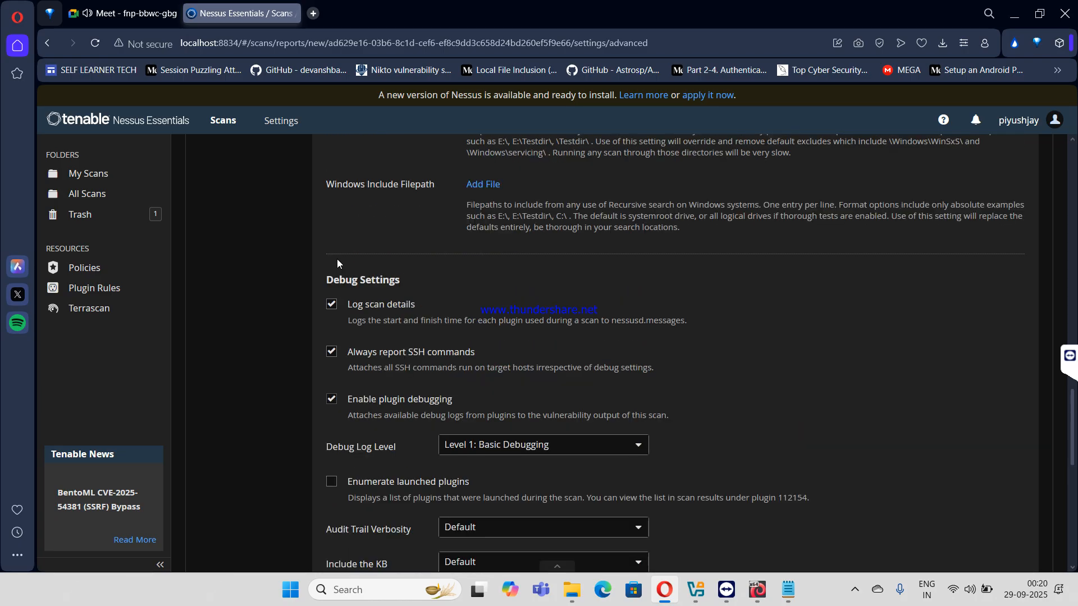
scroll(419, 413, "down", 7)
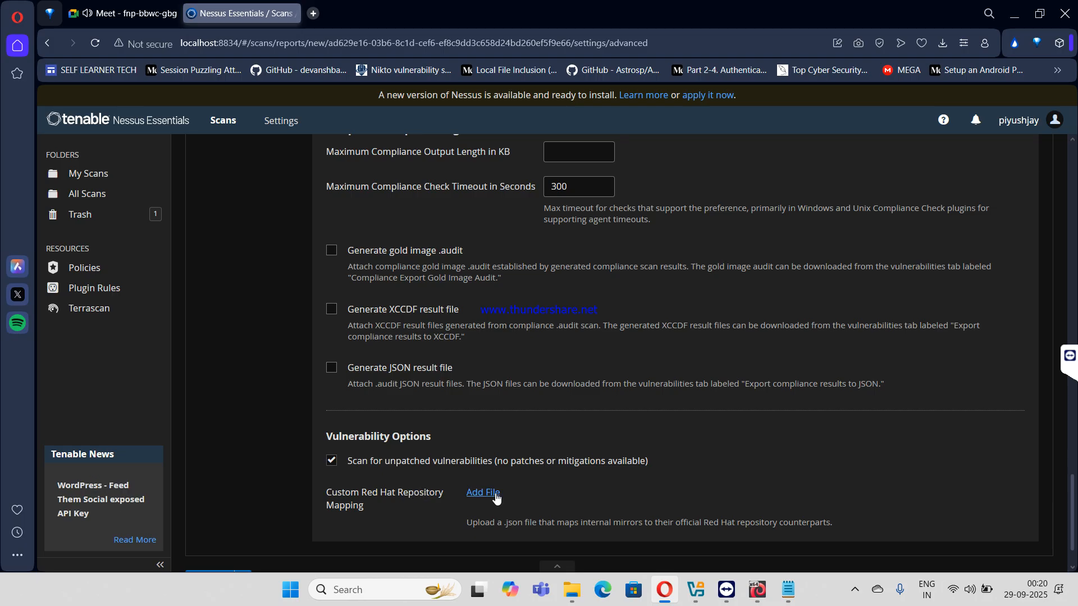
scroll(496, 498, "up", 10)
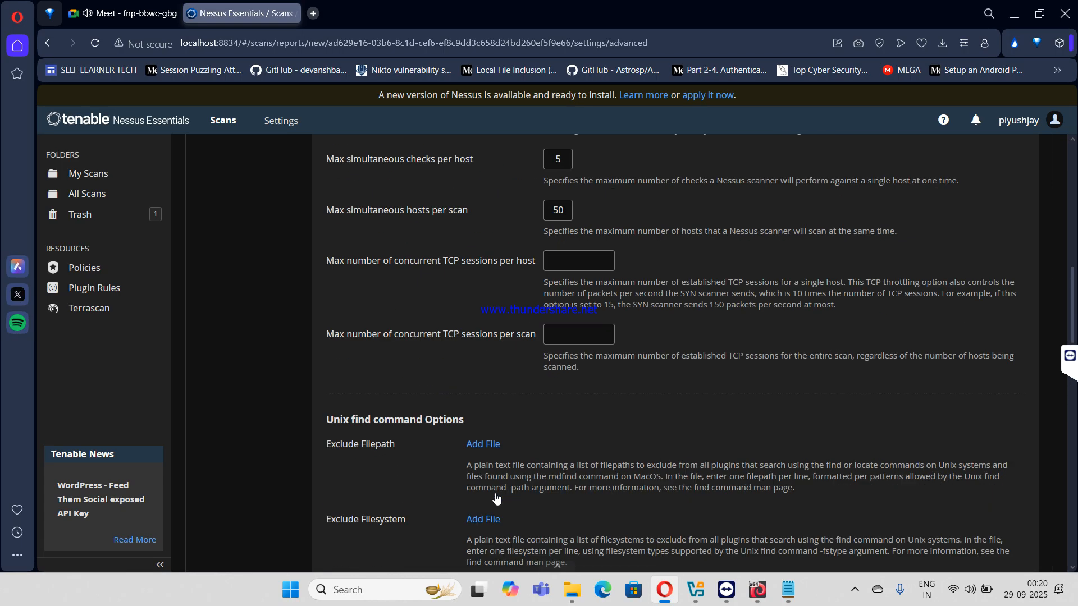
scroll(495, 492, "up", 10)
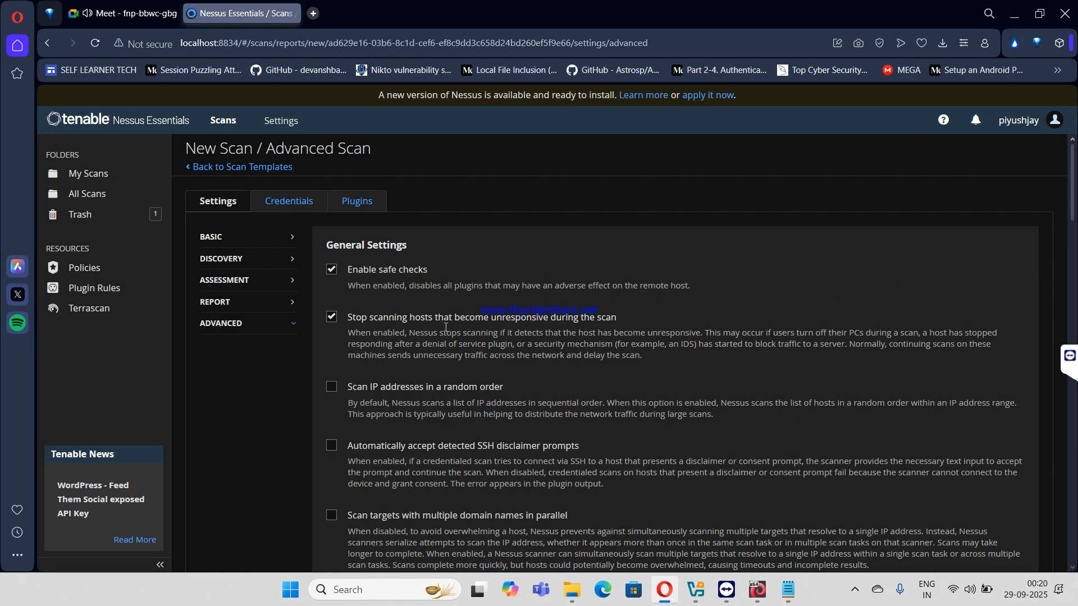
- Add an SSH credential with password authentication for username kali and its password
left_click(298, 203)
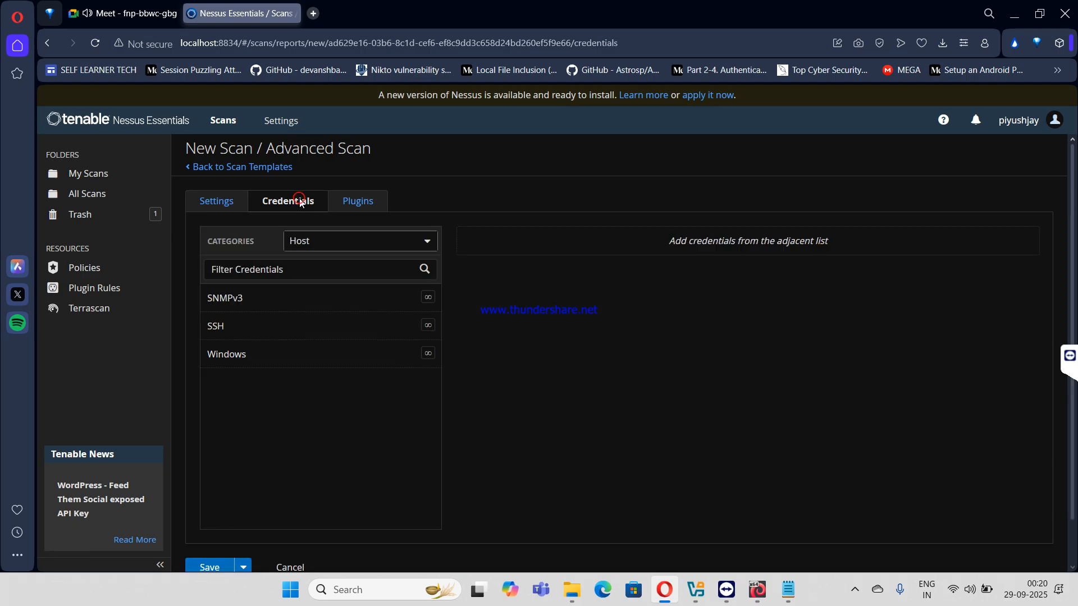
left_click(365, 243)
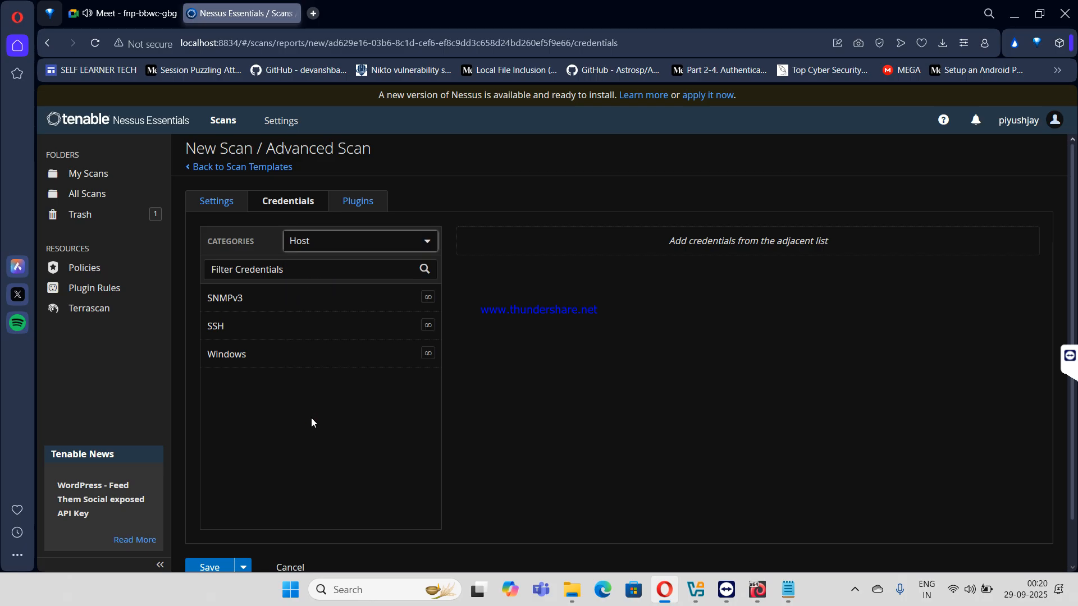
left_click(216, 326)
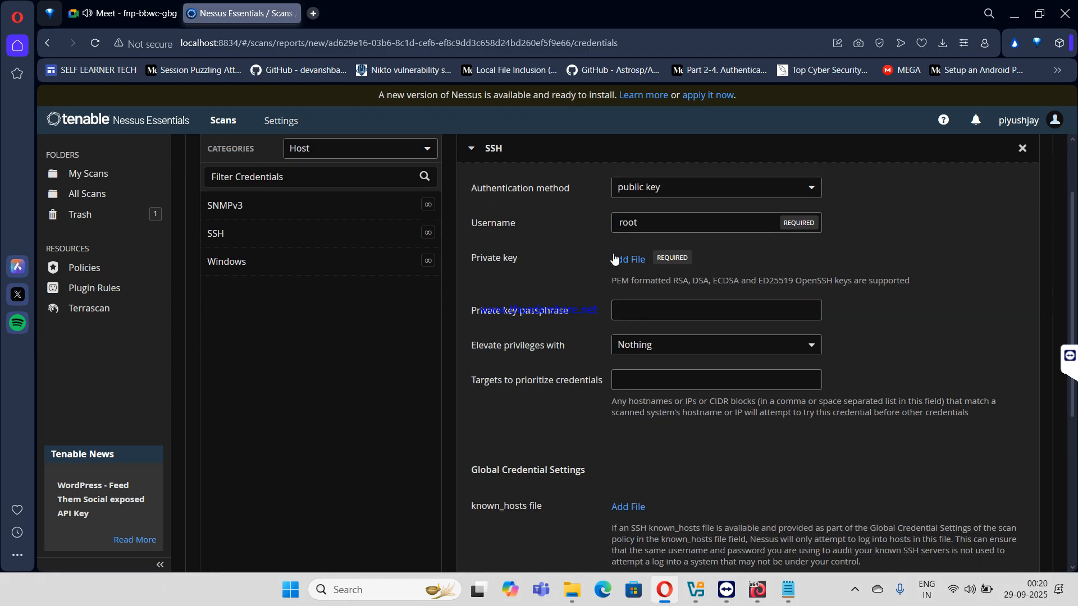
left_click(623, 188)
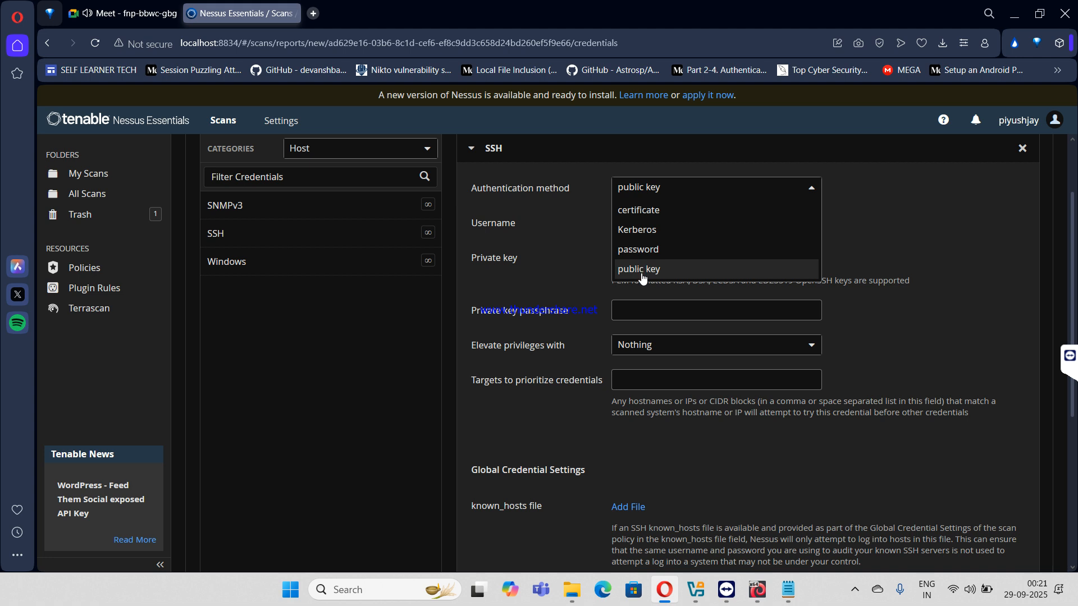
left_click(549, 245)
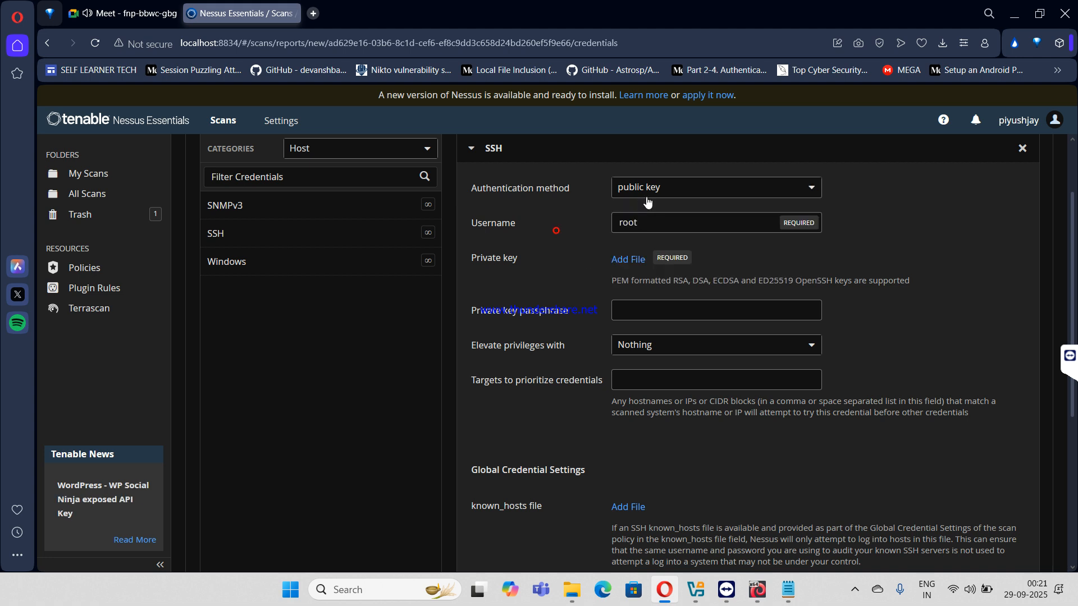
left_click(656, 197)
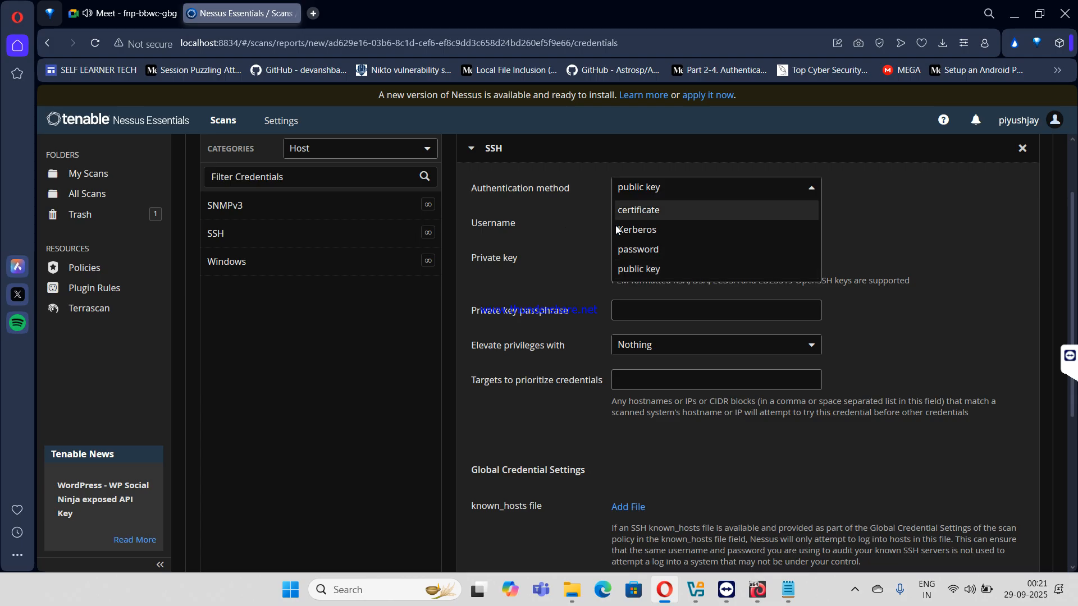
left_click(652, 250)
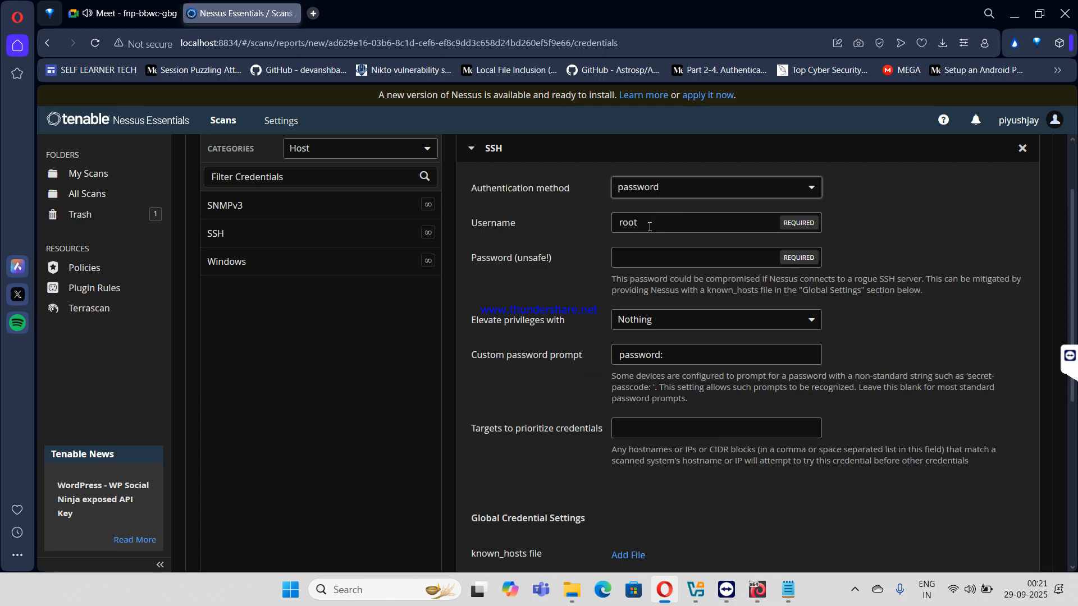
left_click(654, 220)
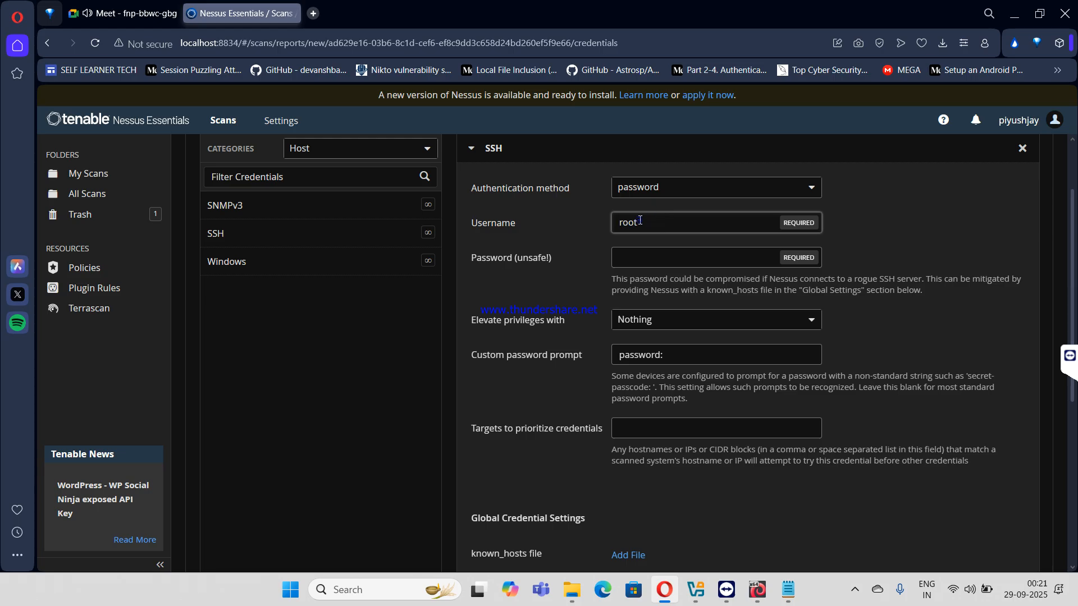
type("kali")
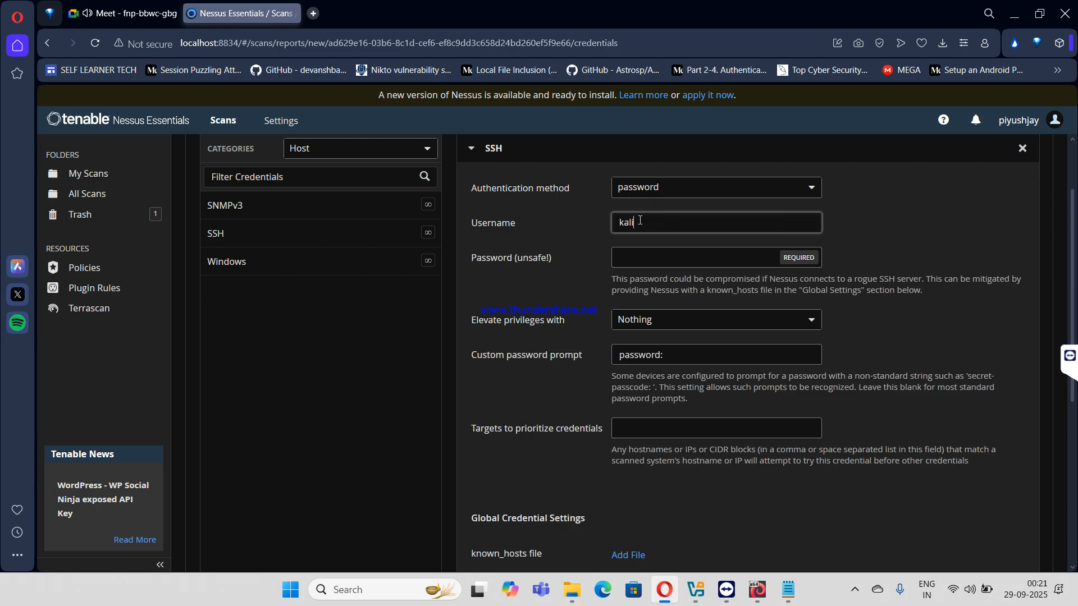
key("Tab")
type("ka")
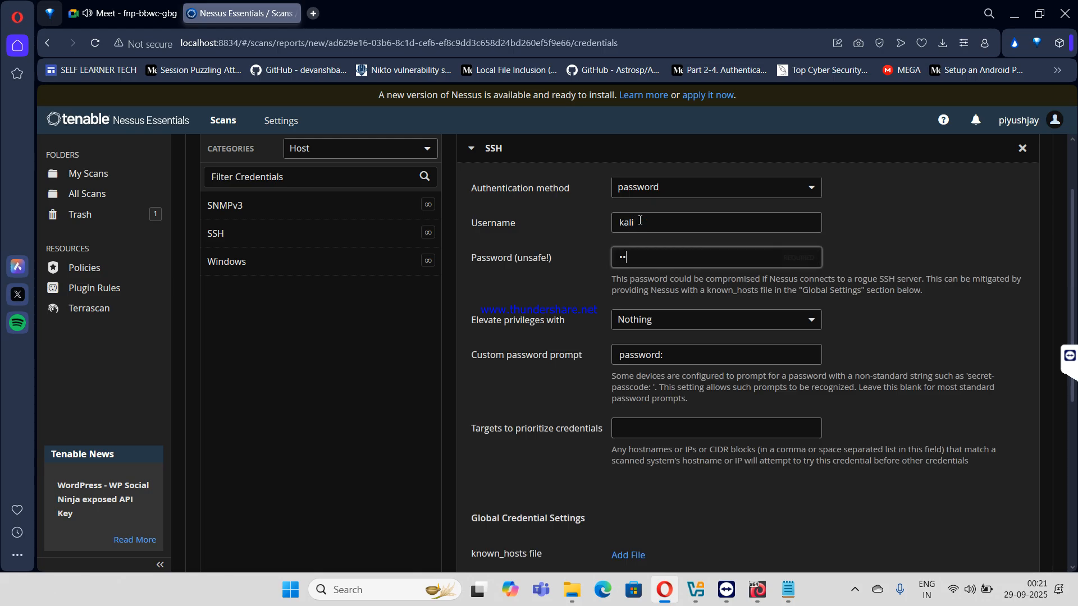
type("li")
- Set privilege elevation to sudo and enter the sudo password
left_click(696, 317)
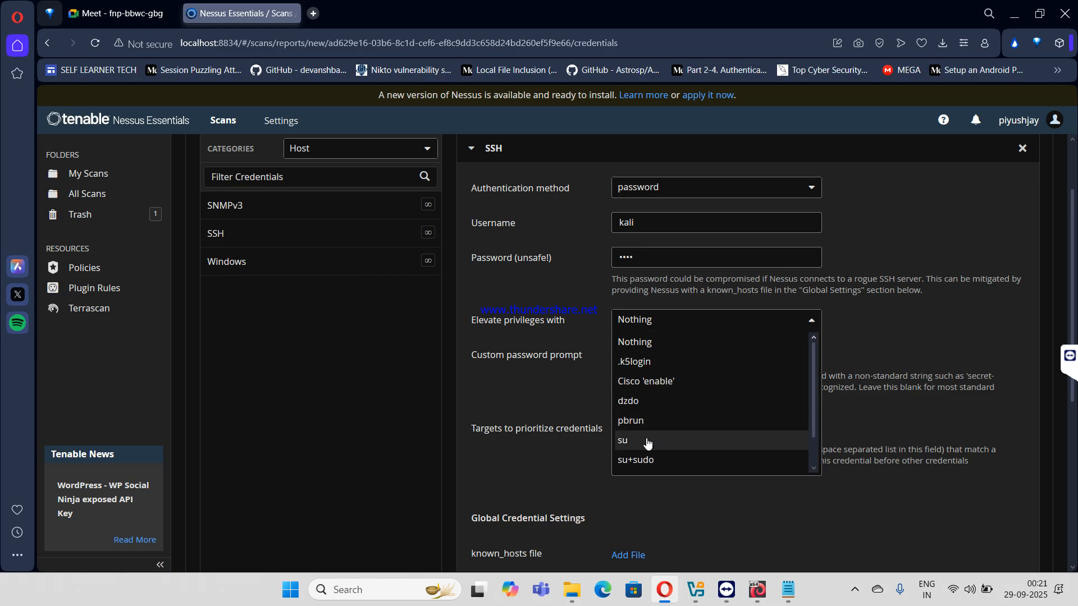
scroll(647, 445, "down", 2)
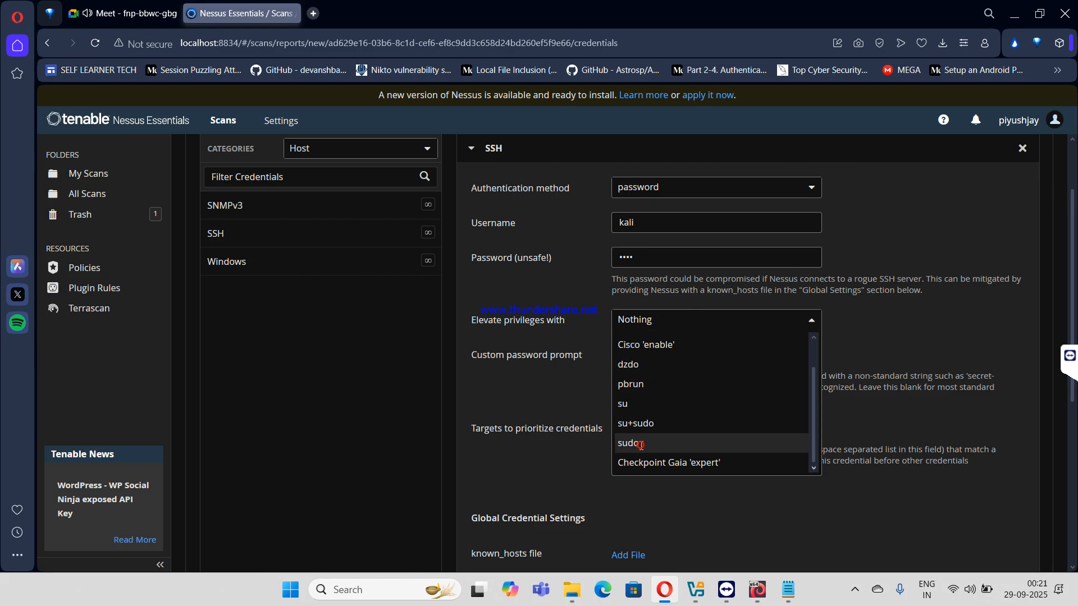
left_click(644, 441)
left_click(654, 358)
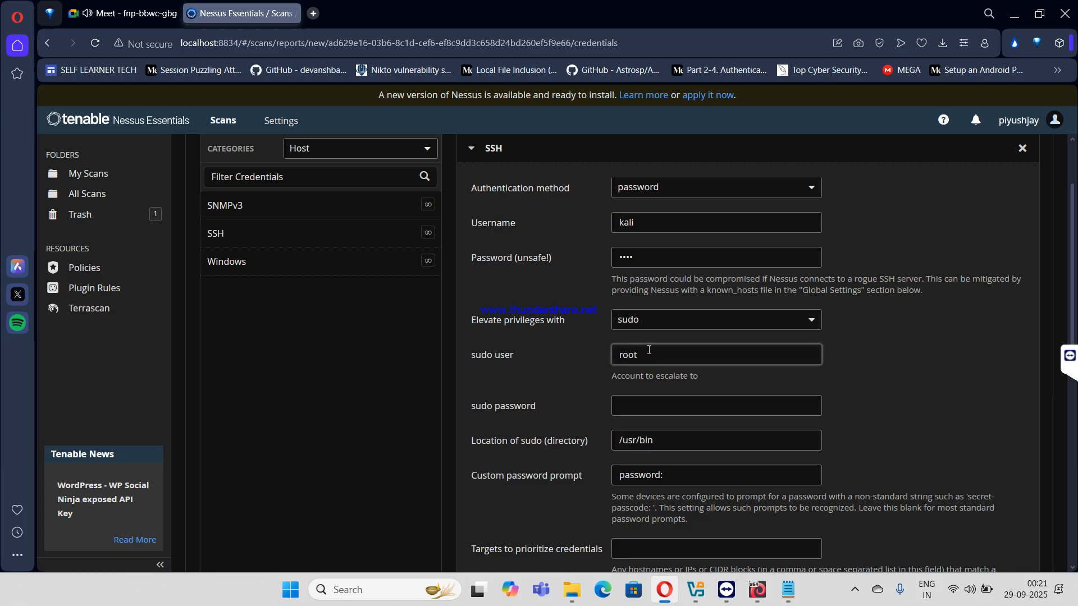
left_click(630, 406)
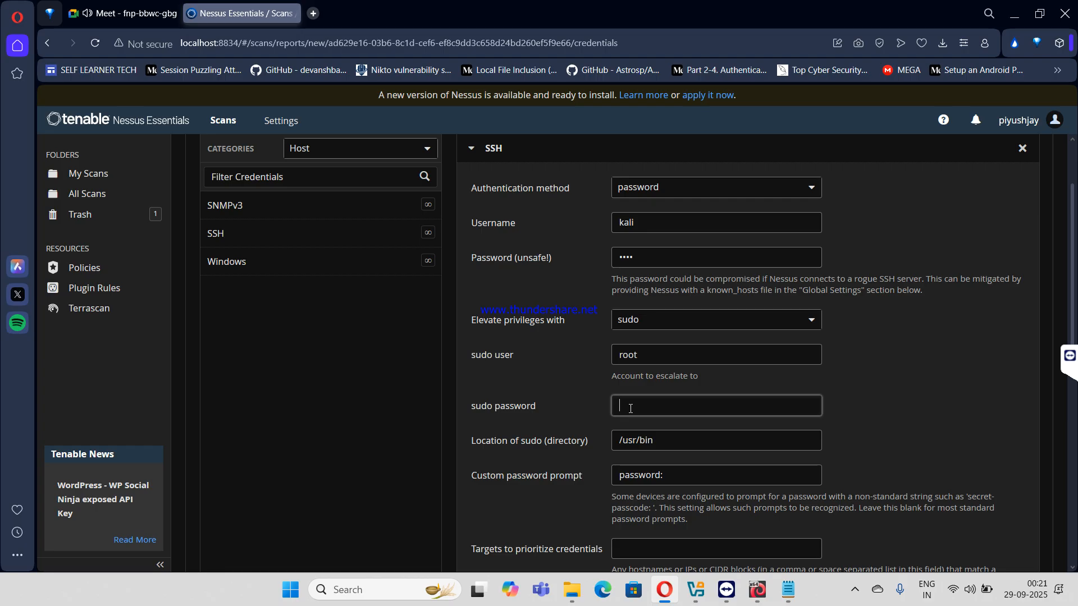
type("••••")
left_click(657, 356)
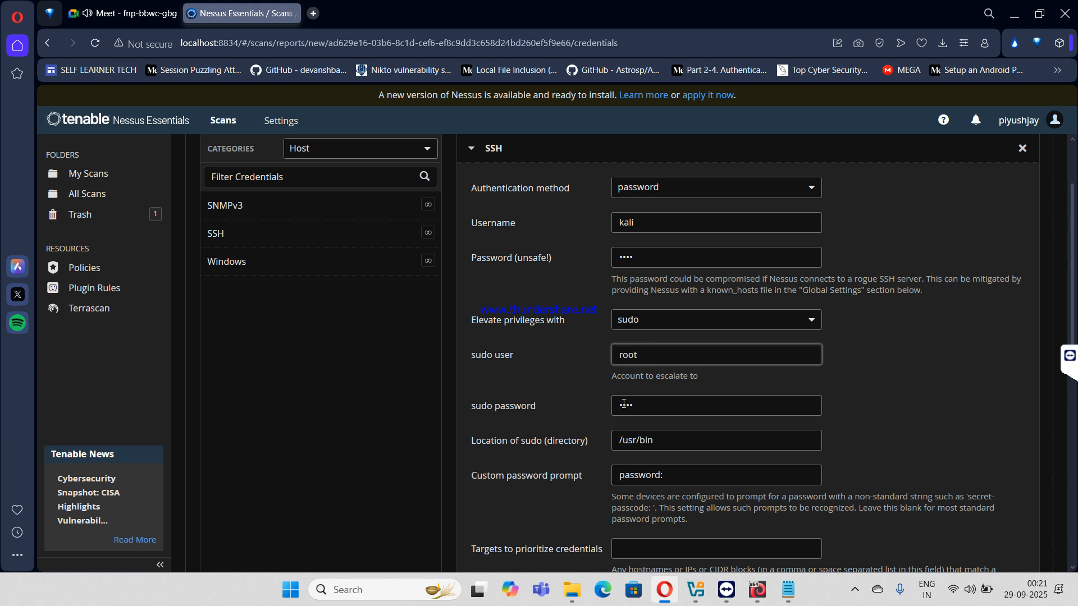
scroll(658, 358, "down", 10)
scroll(604, 421, "up", 12)
scroll(604, 421, "up", 1)
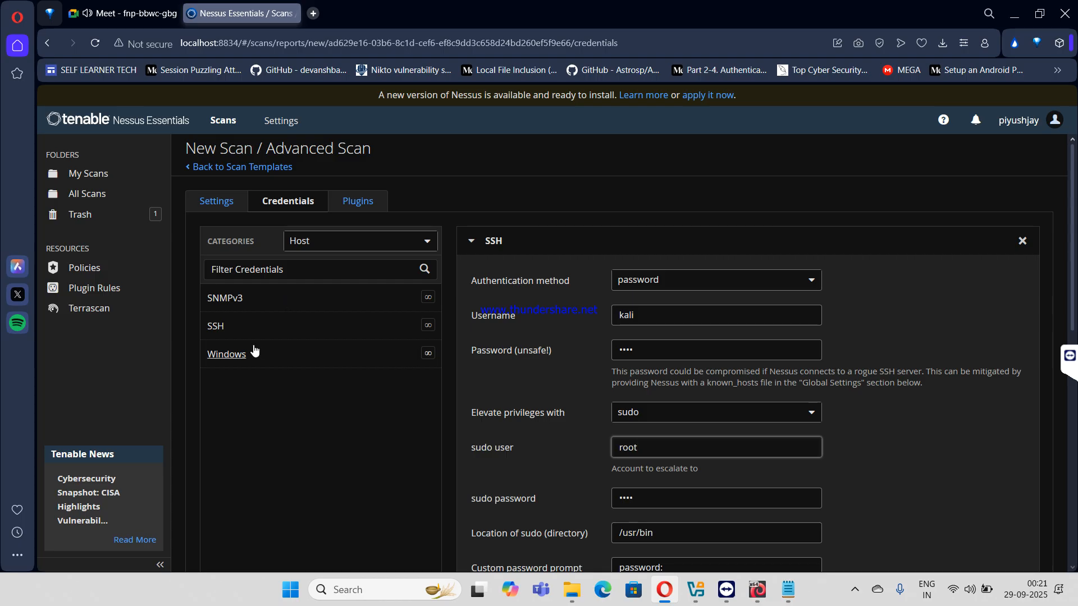
left_click(472, 242)
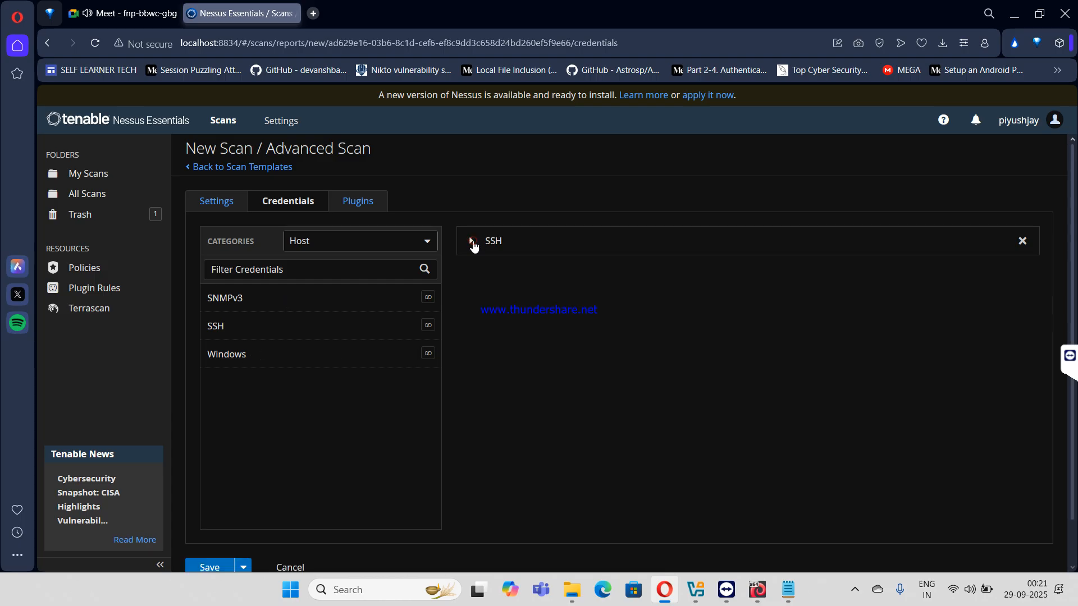
left_click(472, 242)
scroll(565, 360, "down", 10)
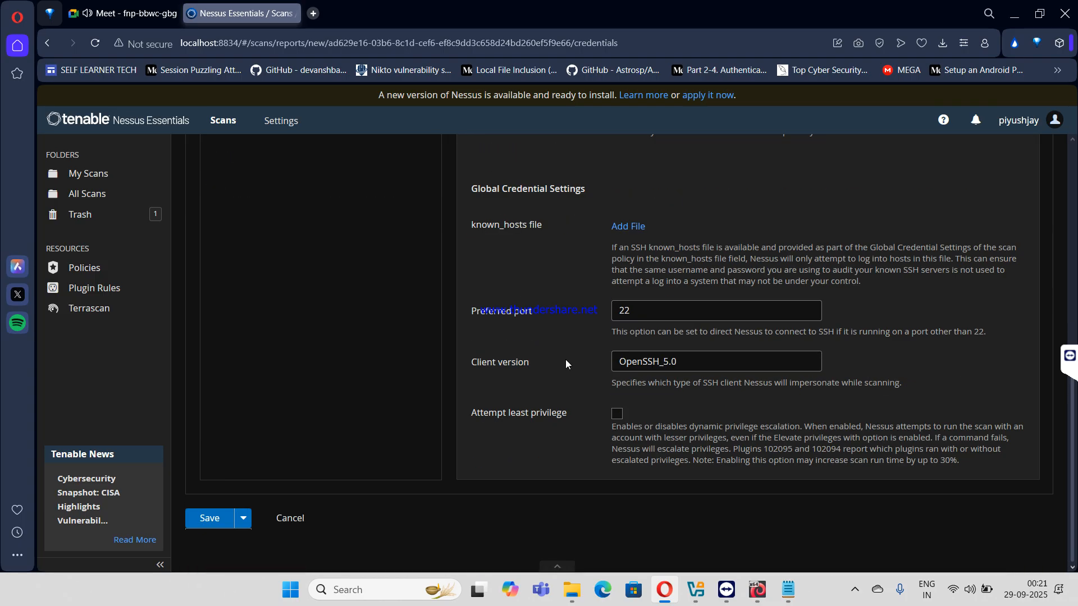
scroll(565, 362, "up", 10)
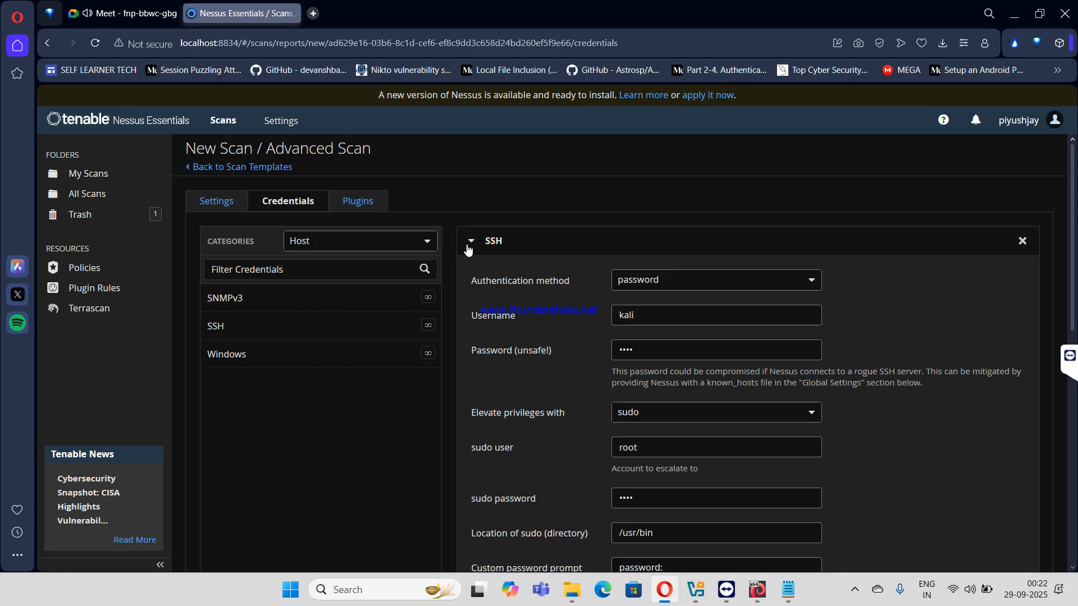
scroll(582, 375, "down", 10)
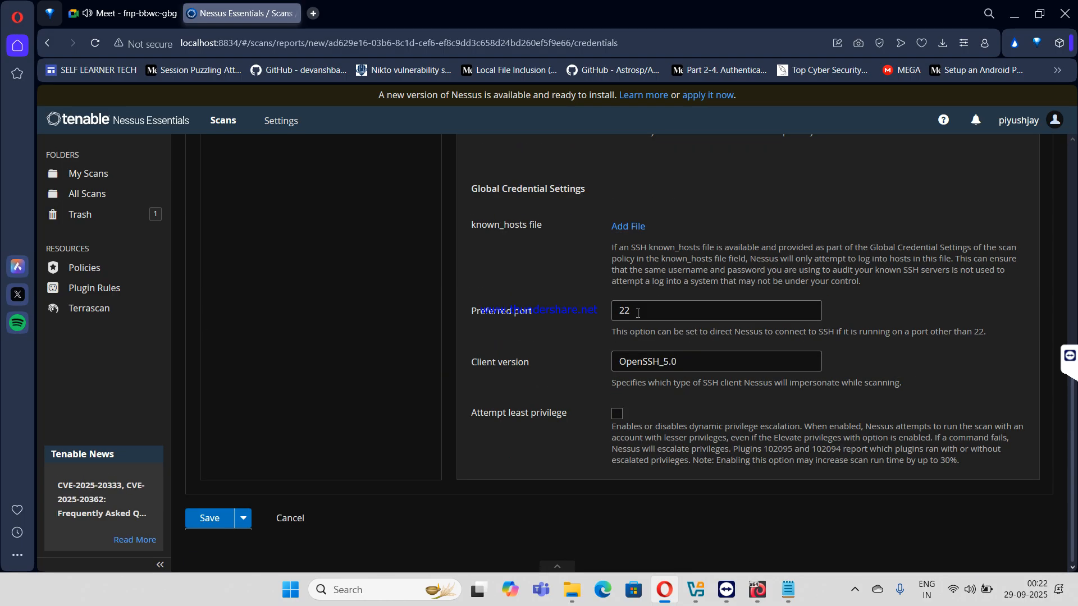
scroll(638, 313, "up", 5)
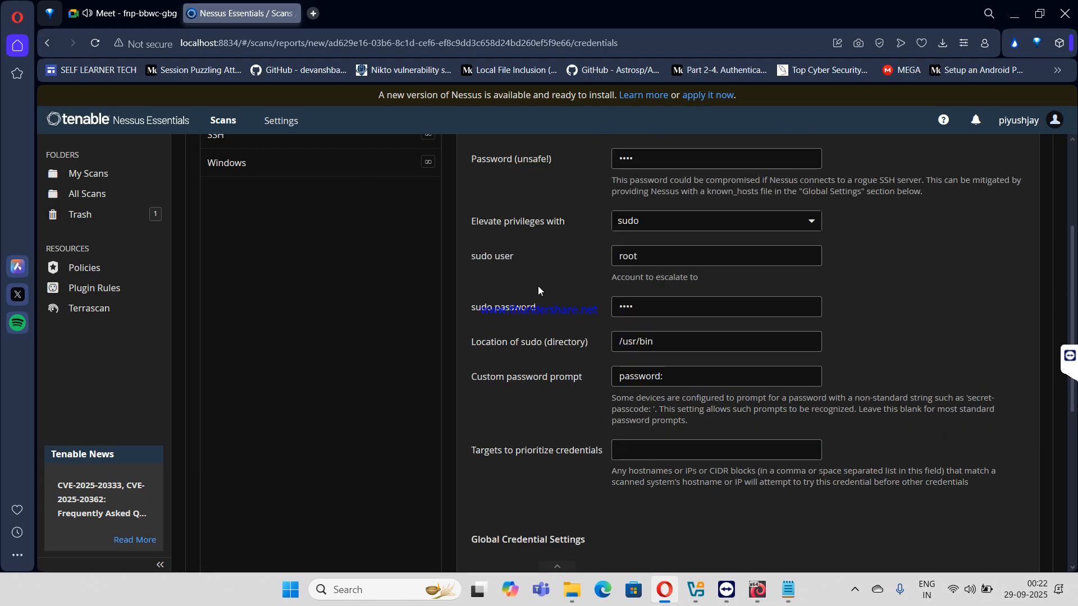
left_click(651, 323)
scroll(651, 323, "down", 5)
scroll(630, 348, "down", 1)
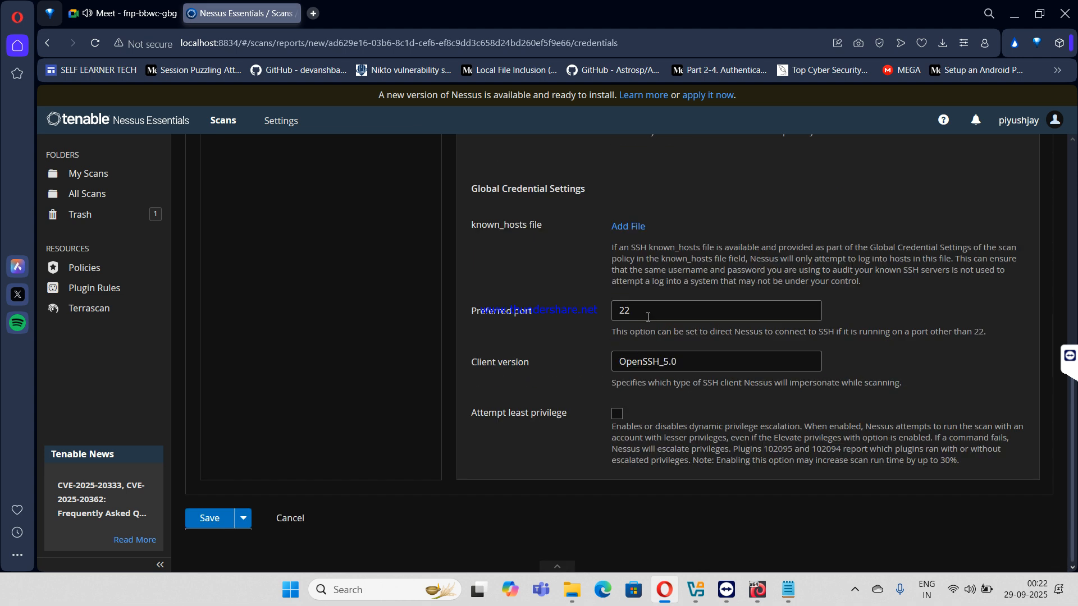
left_click(649, 308)
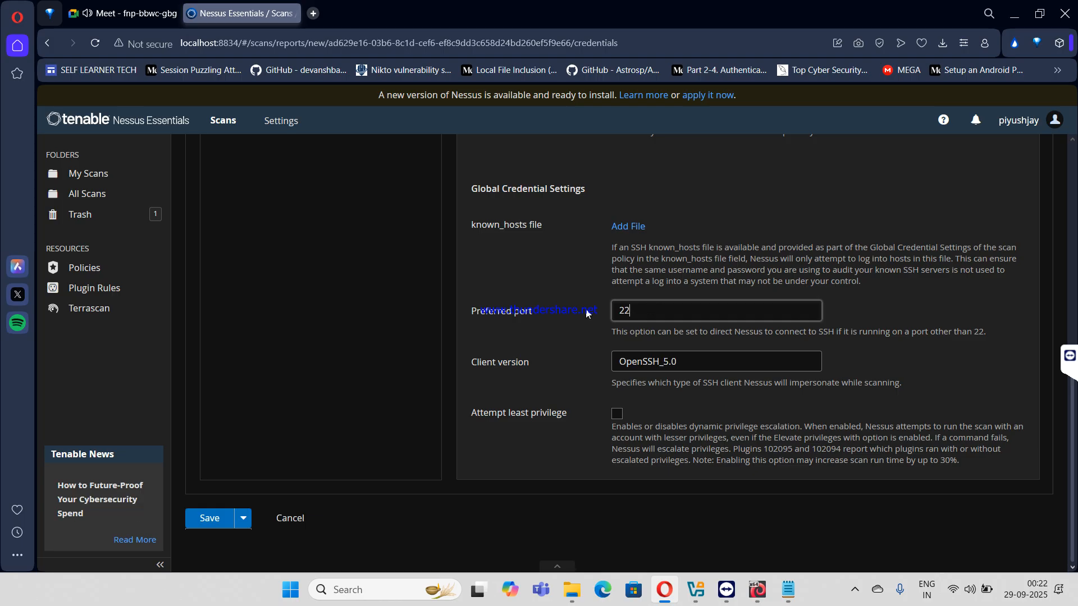
scroll(593, 317, "up", 10)
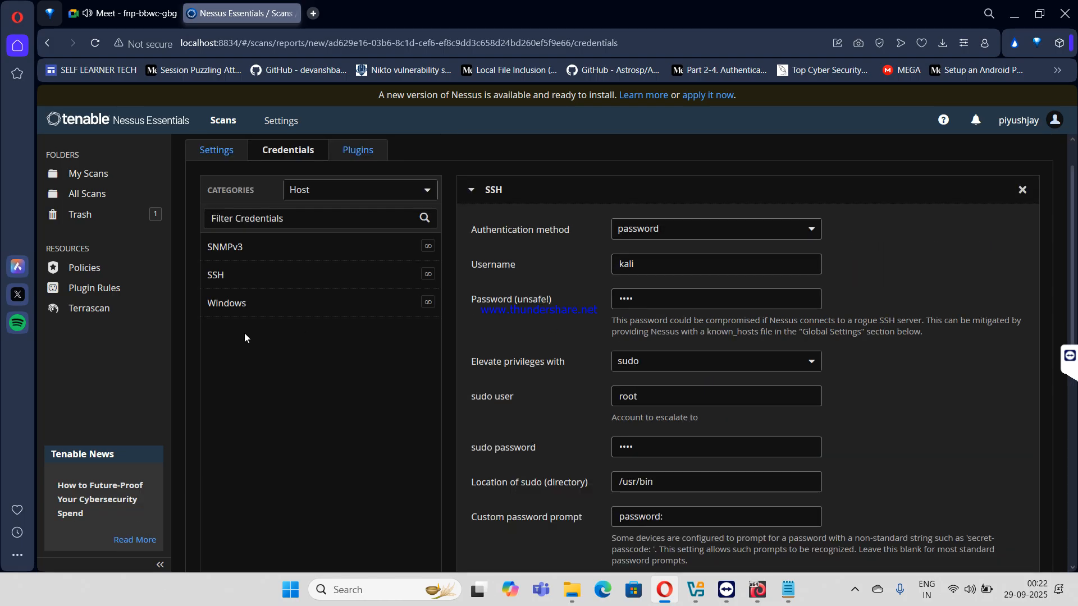
- On the Plugins tab, disable the Denial of Service and Backdoors plugin families
left_click(353, 160)
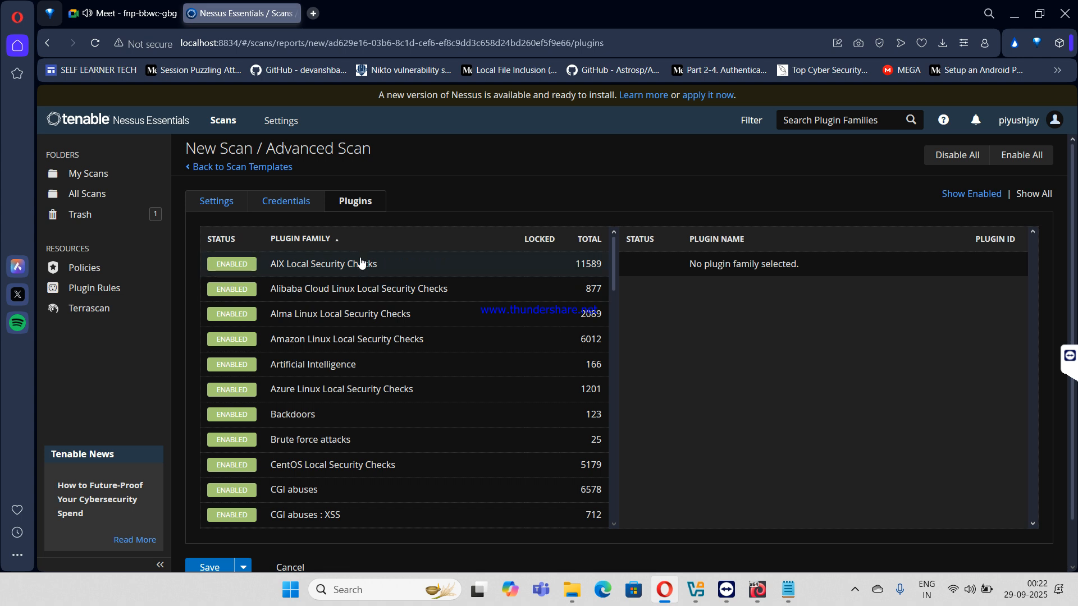
scroll(357, 272, "down", 20)
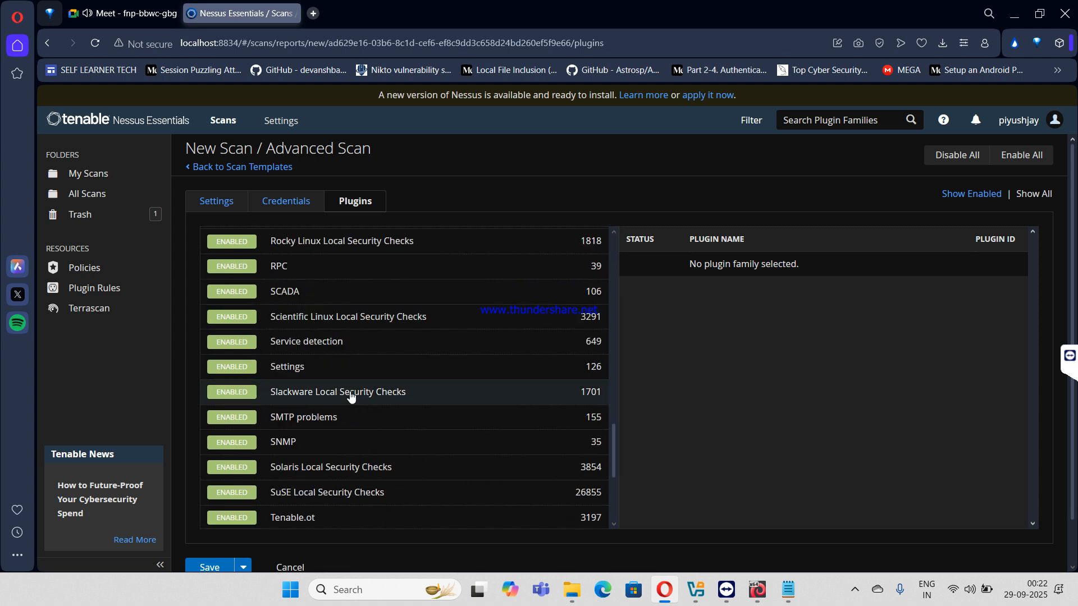
scroll(359, 426, "up", 5)
scroll(365, 456, "down", 3)
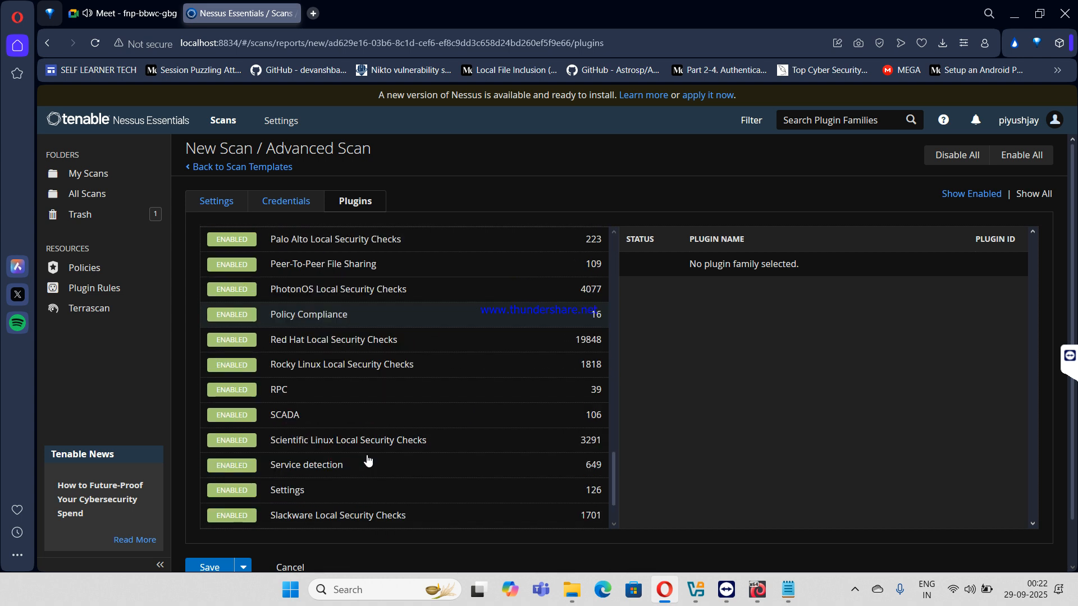
scroll(365, 456, "down", 7)
scroll(368, 461, "down", 1)
scroll(348, 404, "up", 1)
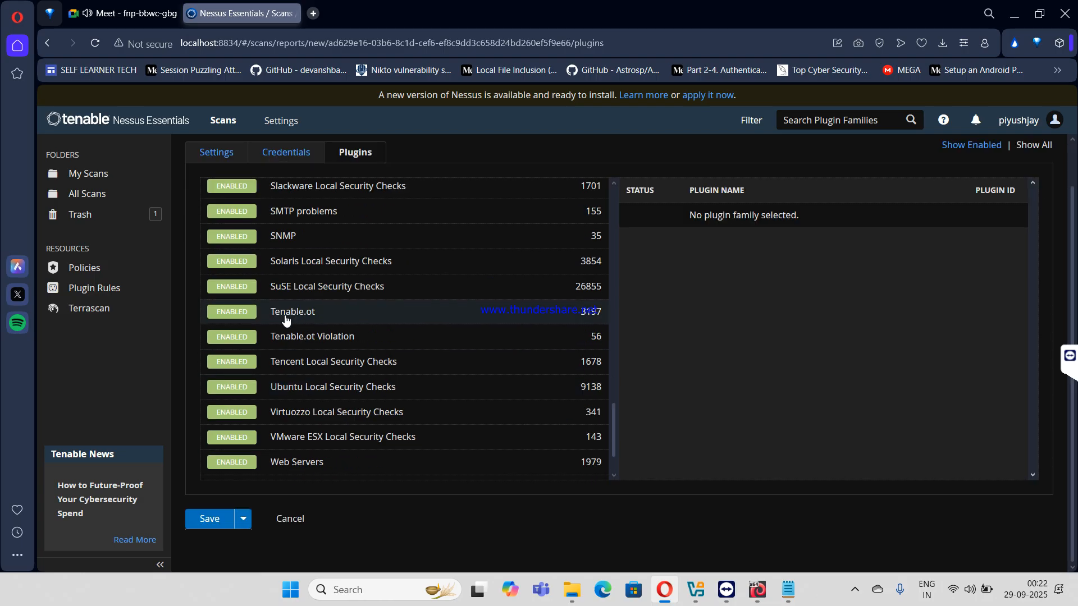
scroll(305, 339, "up", 8)
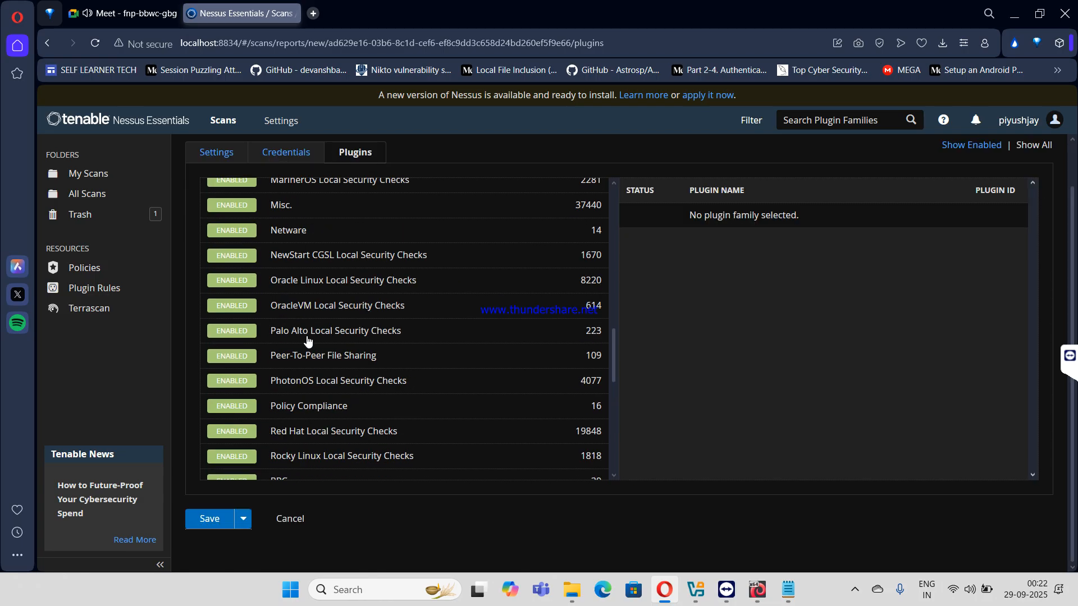
scroll(307, 340, "up", 10)
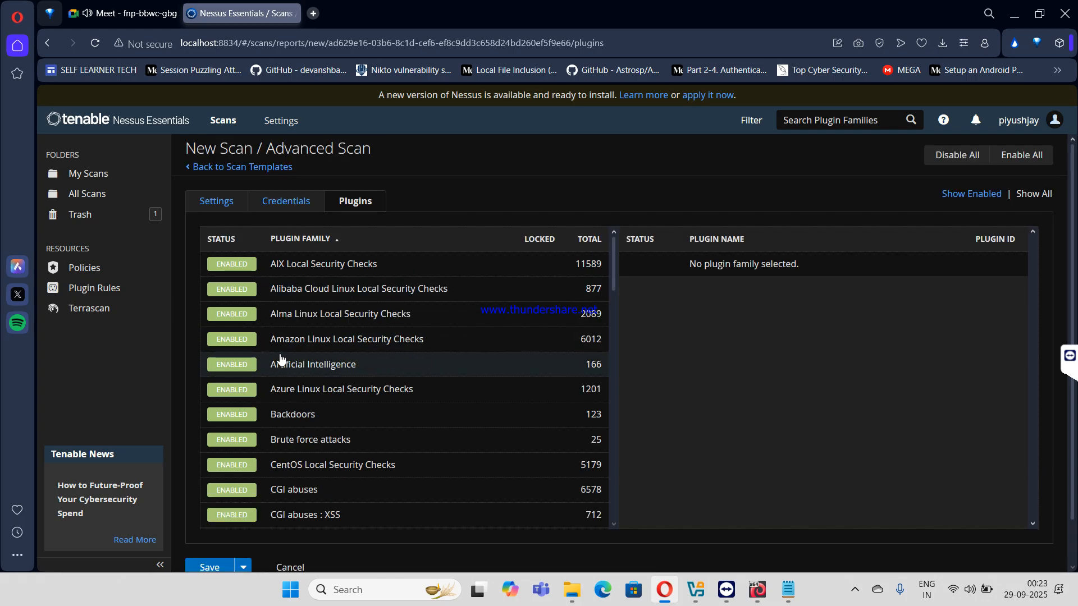
scroll(280, 359, "down", 1)
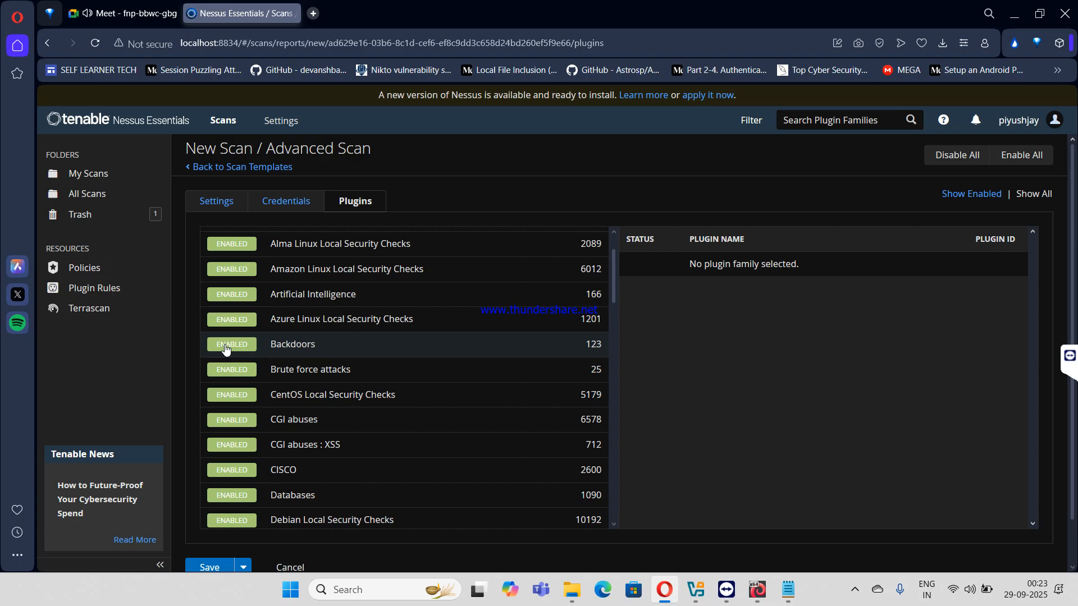
scroll(250, 399, "down", 1)
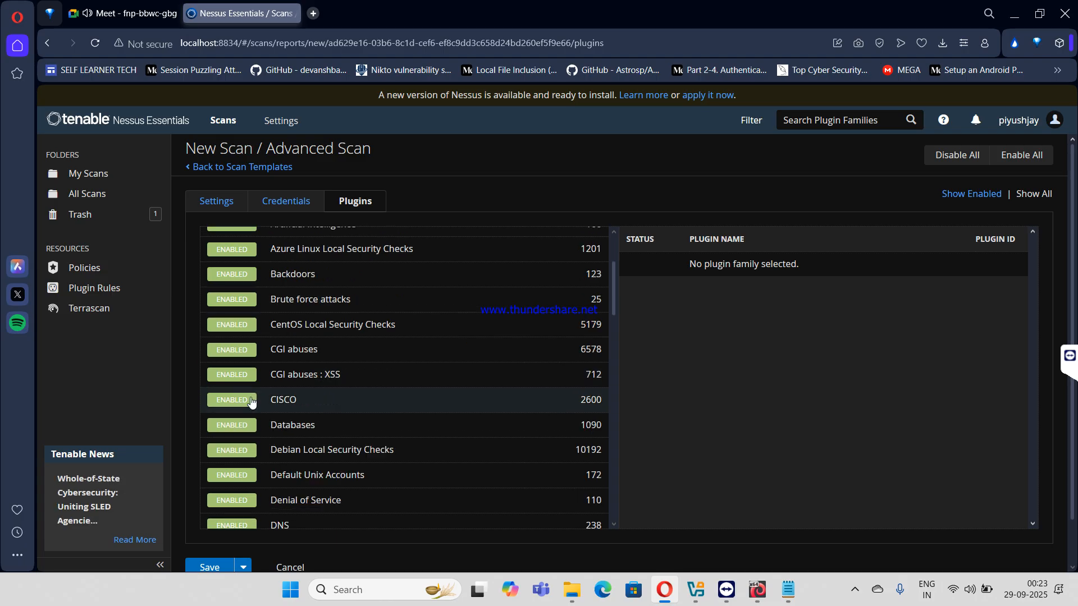
left_click(232, 501)
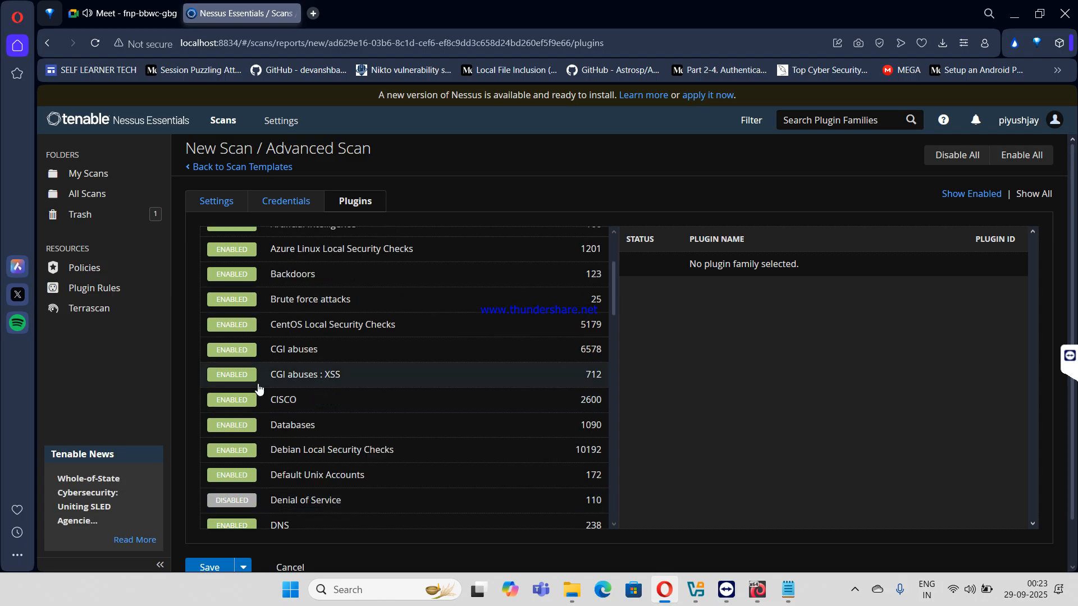
left_click(232, 274)
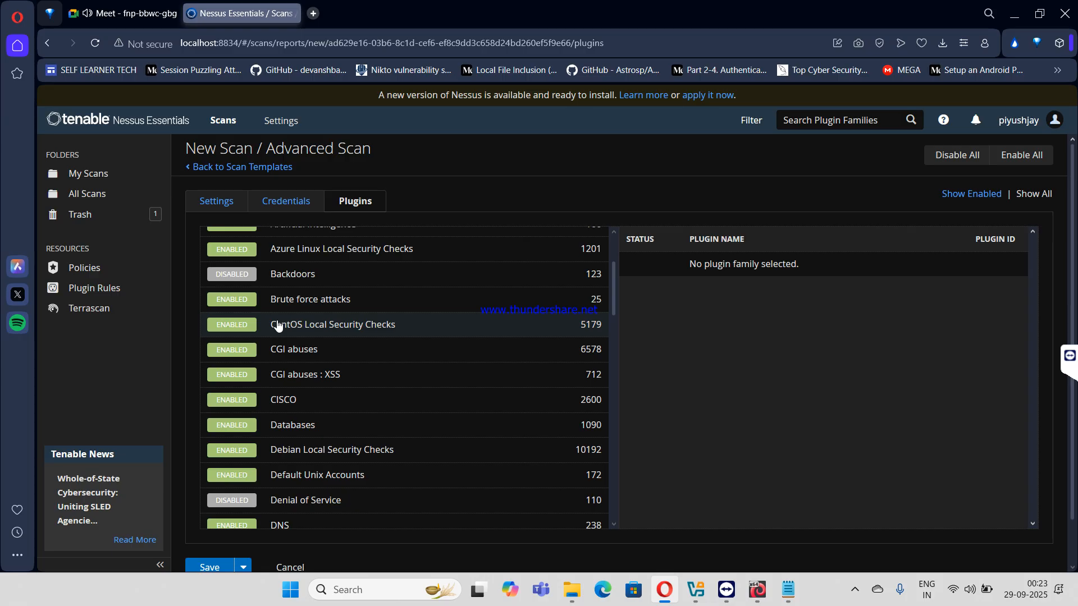
scroll(278, 326, "down", 2)
scroll(285, 466, "down", 12)
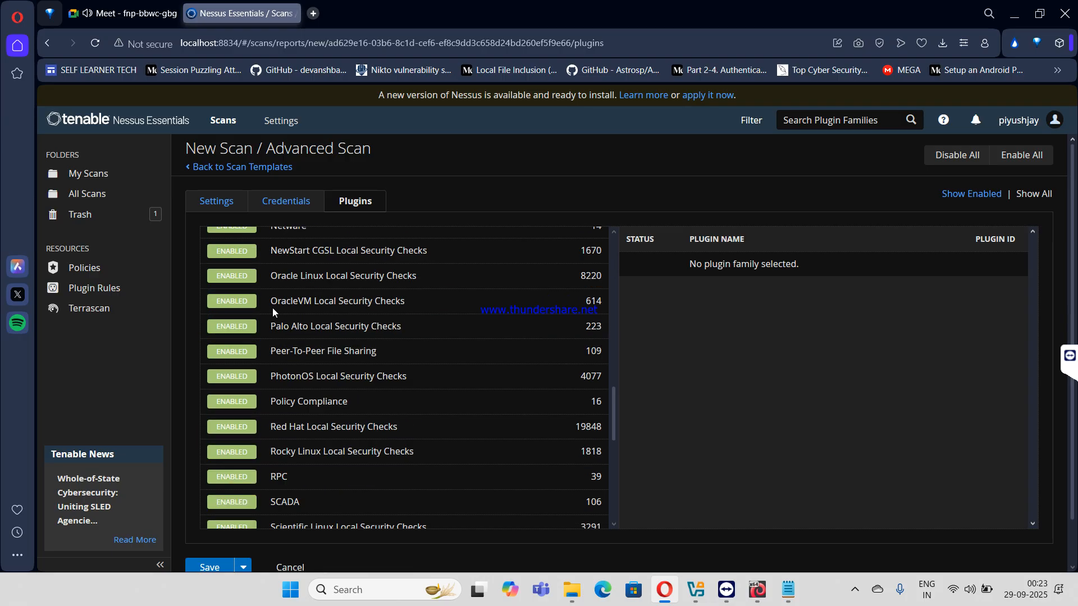
scroll(273, 366, "down", 3)
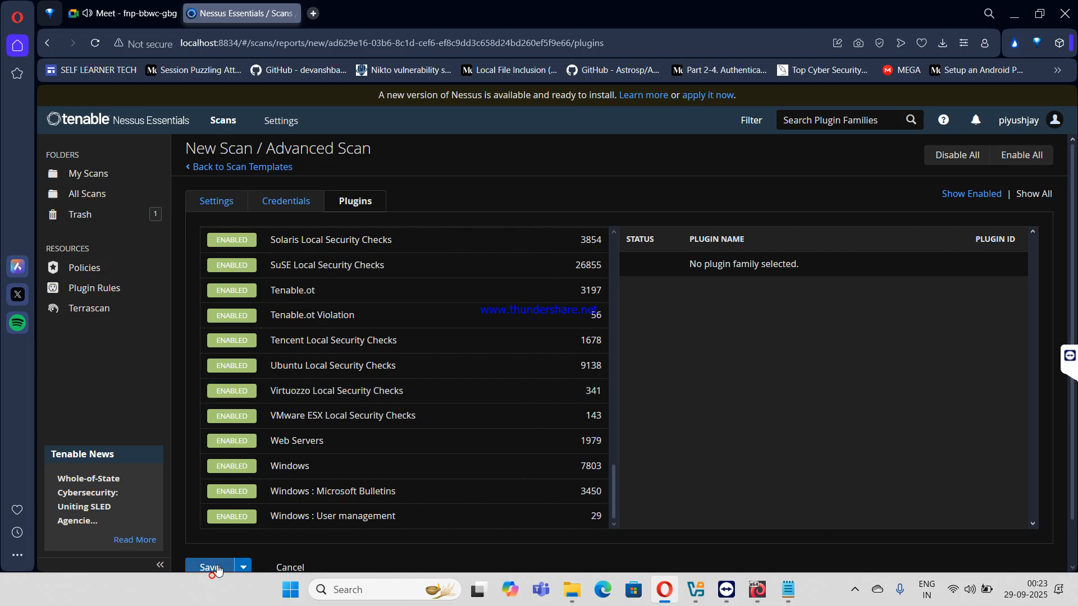
- Save the kali scan configuration and select the kali scan in My Scans
left_click(211, 567)
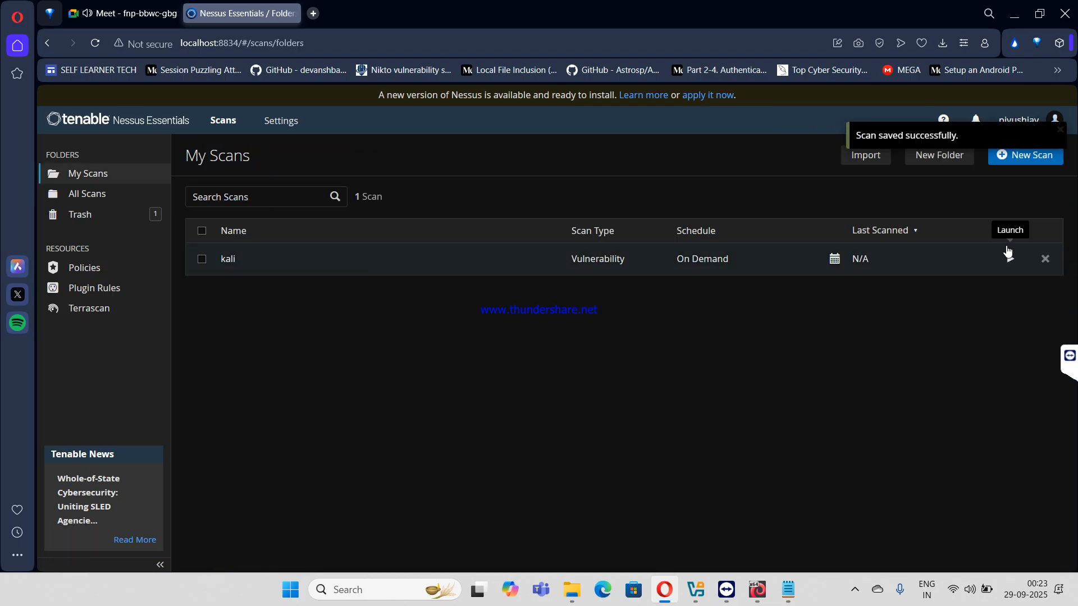
left_click(201, 258)
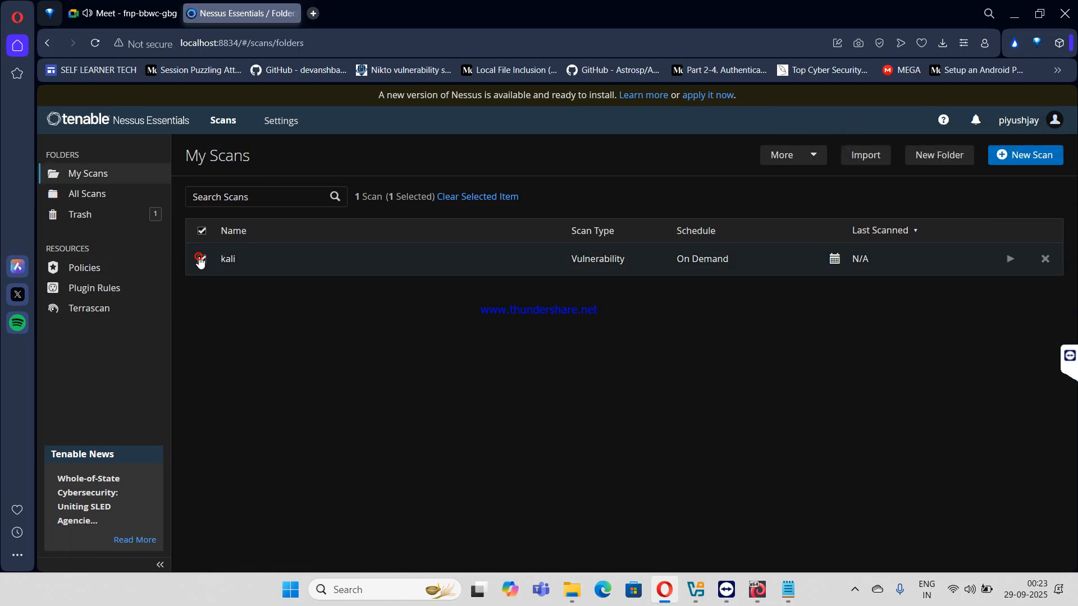
double_click(806, 150)
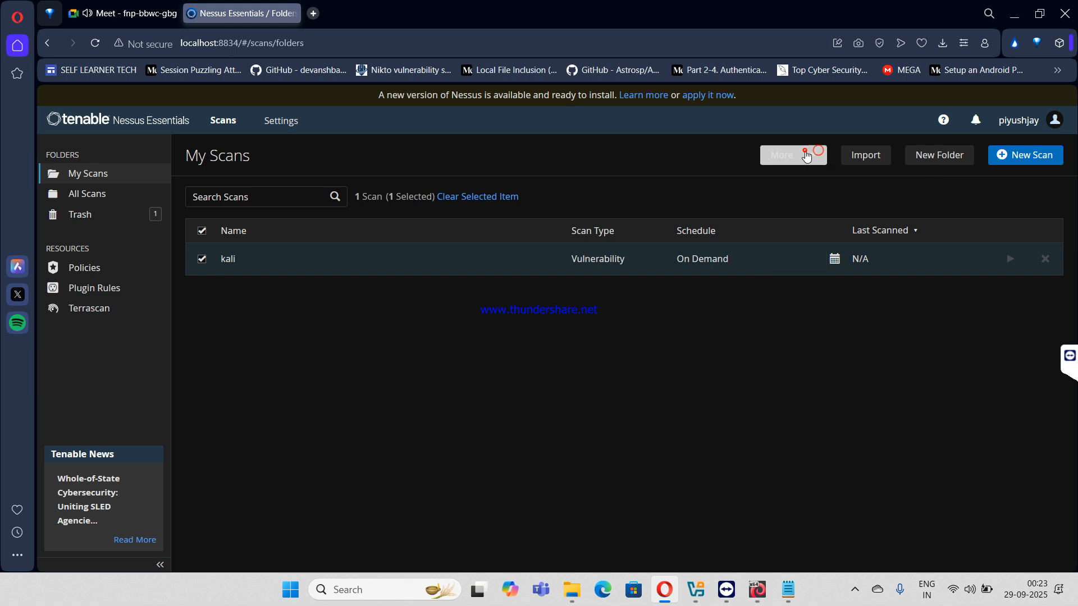
left_click(799, 198)
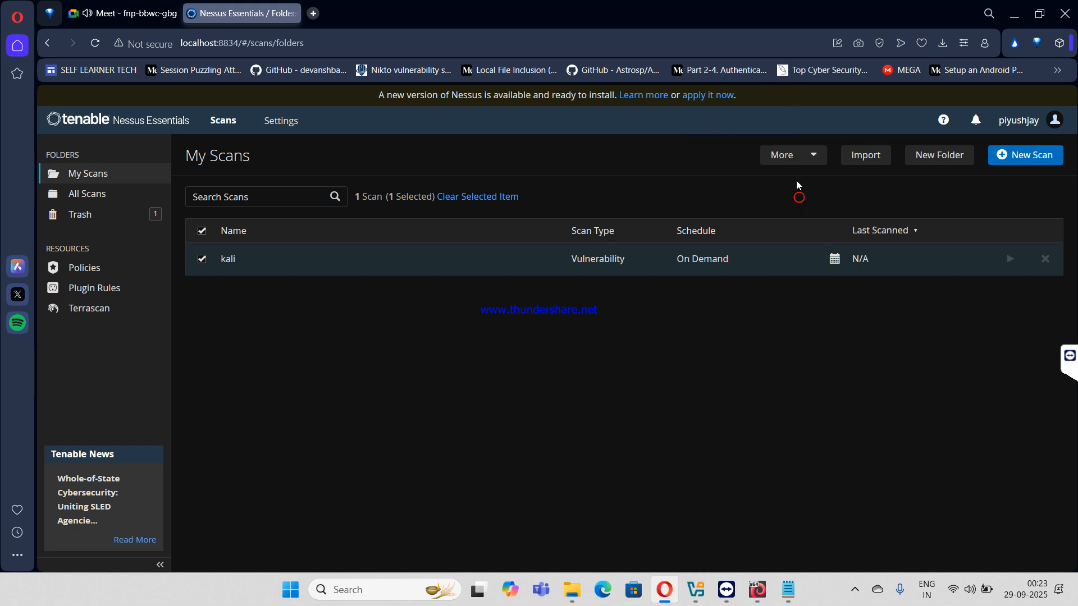
left_click(815, 151)
mouse_move(812, 197)
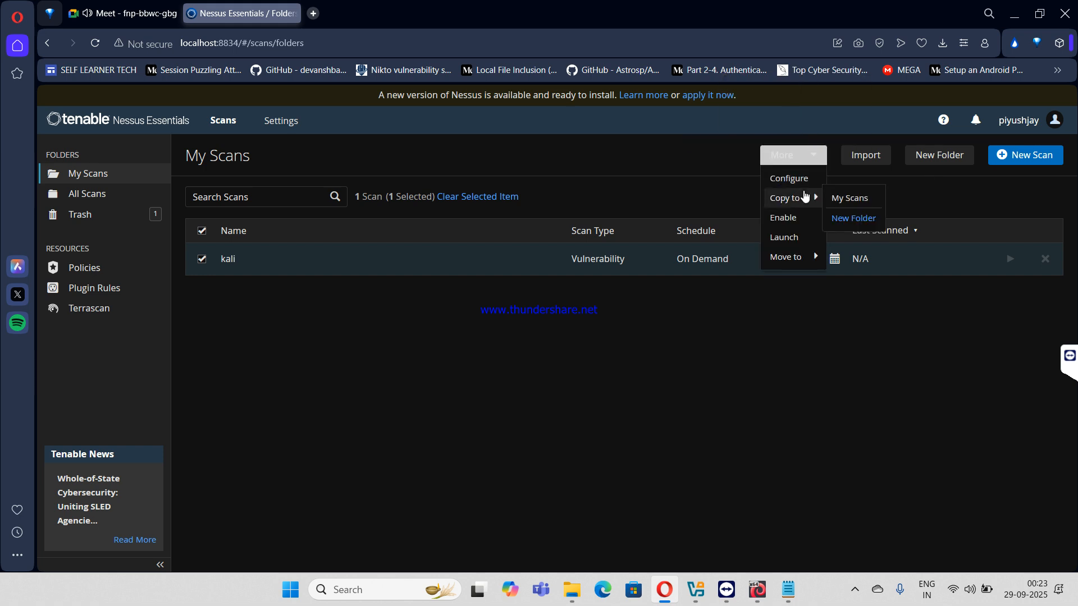
- Copy the kali scan as ms1_Scan into a new folder named metasploitable
left_click(859, 218)
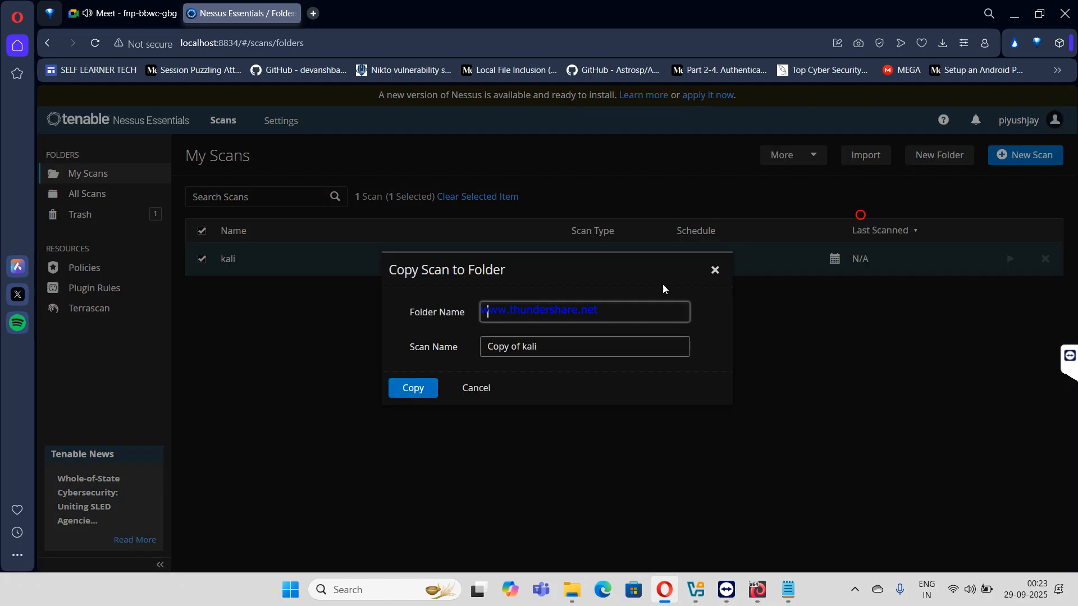
type("metasploitable")
key("Tab")
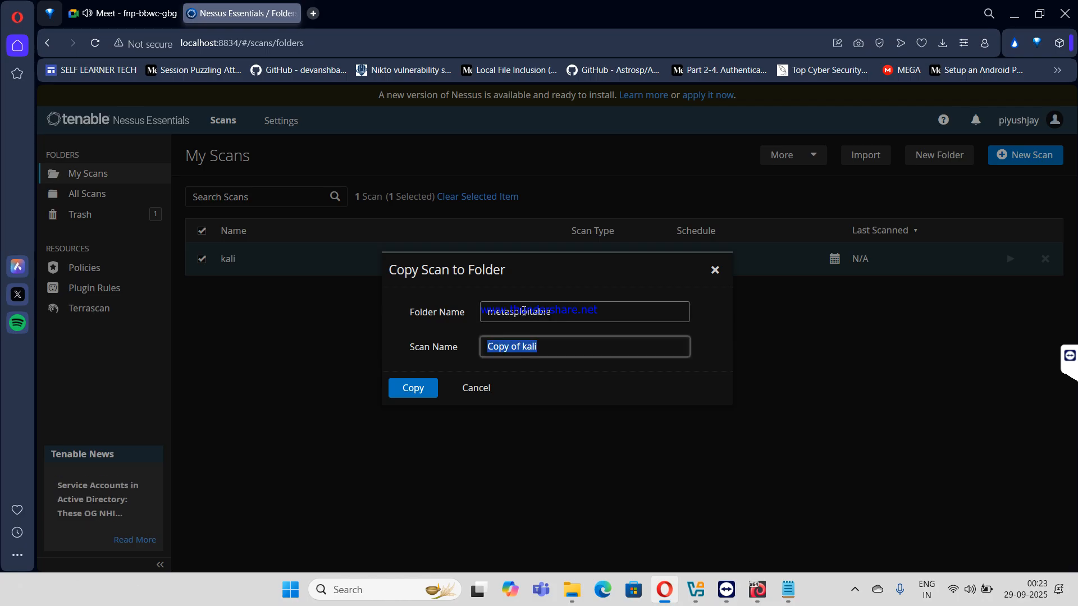
type("ms1_Scan")
key("Return")
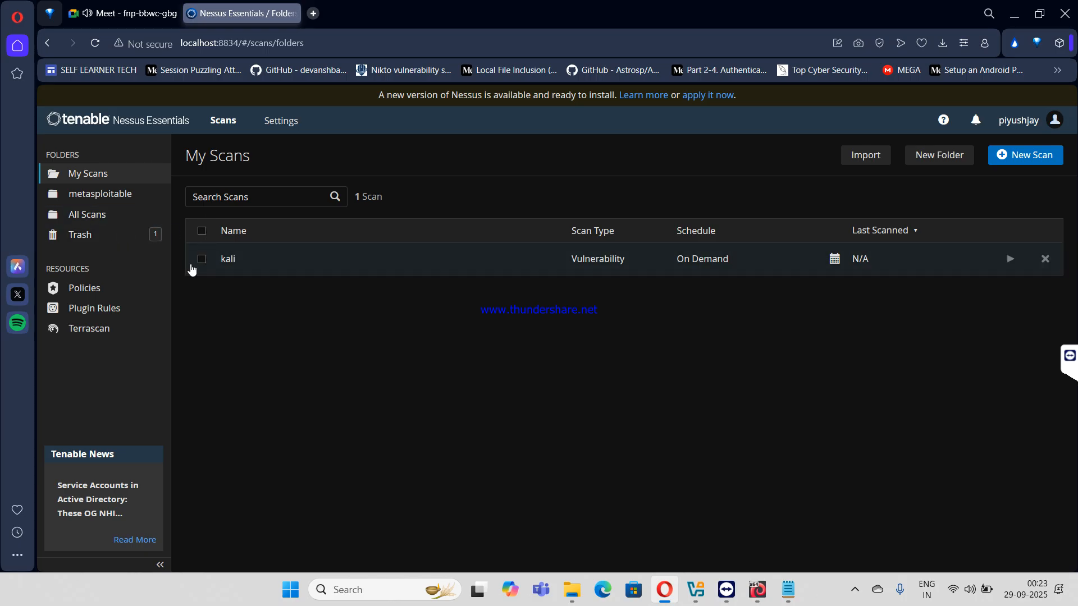
- Launch the kali scan, check its run history, then open the metasploitable folder showing ms1_Scan
left_click(1010, 259)
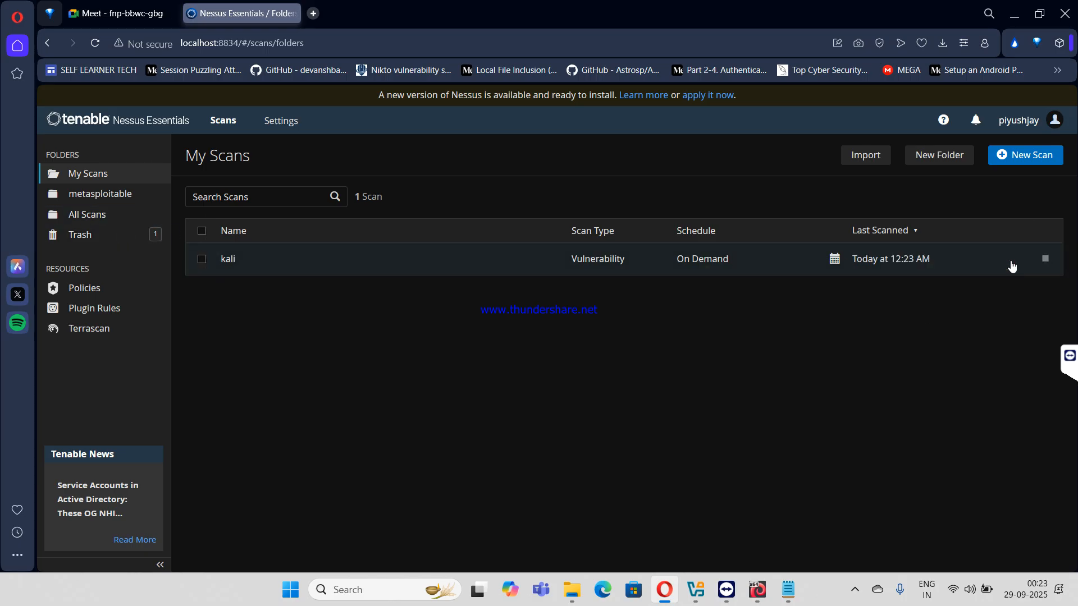
left_click(962, 260)
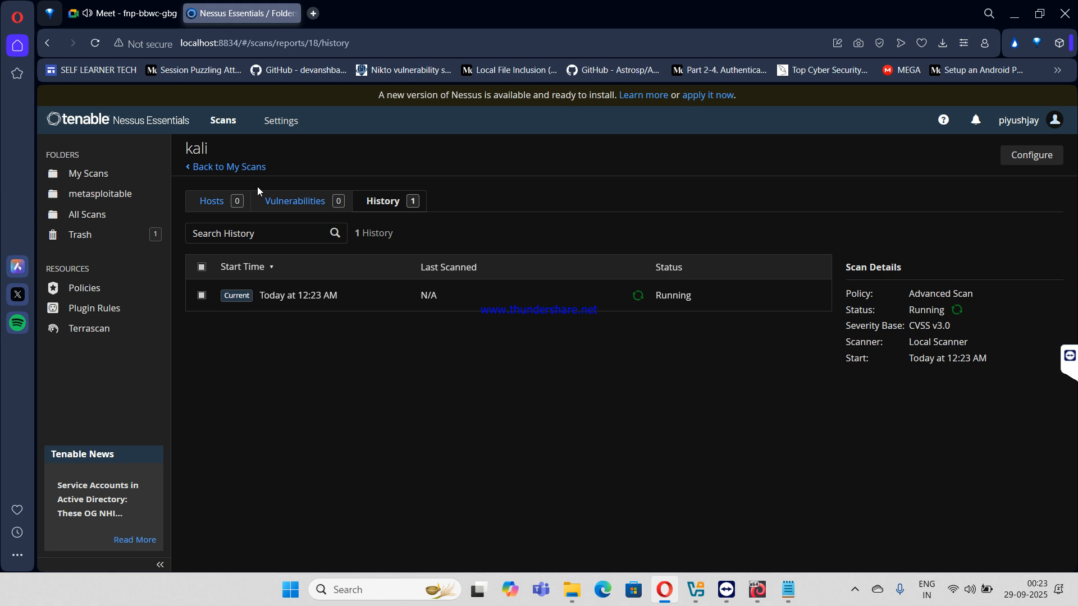
left_click(117, 194)
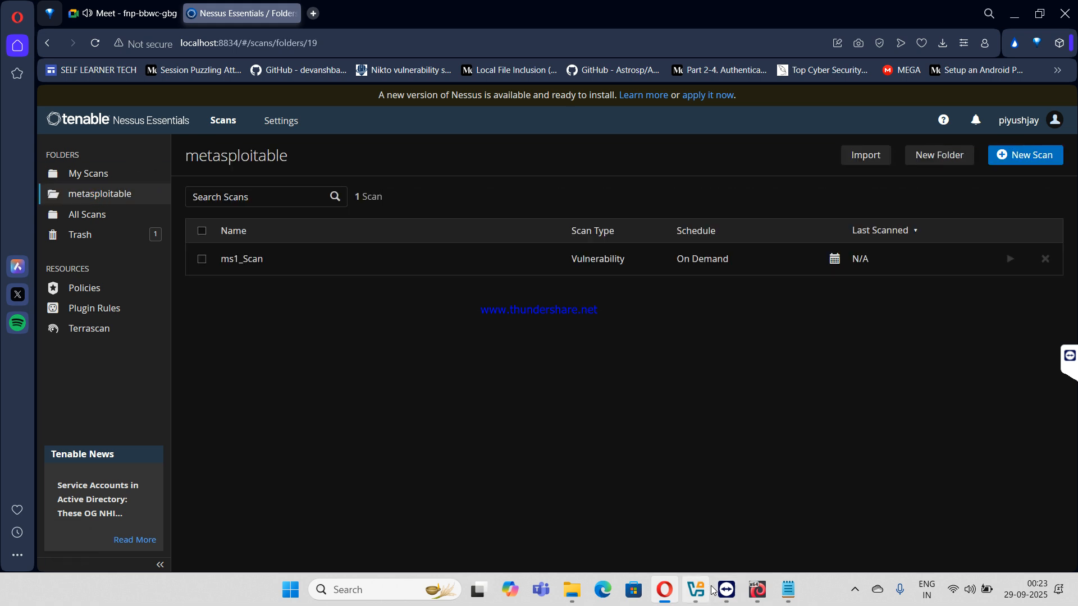
mouse_move(754, 590)
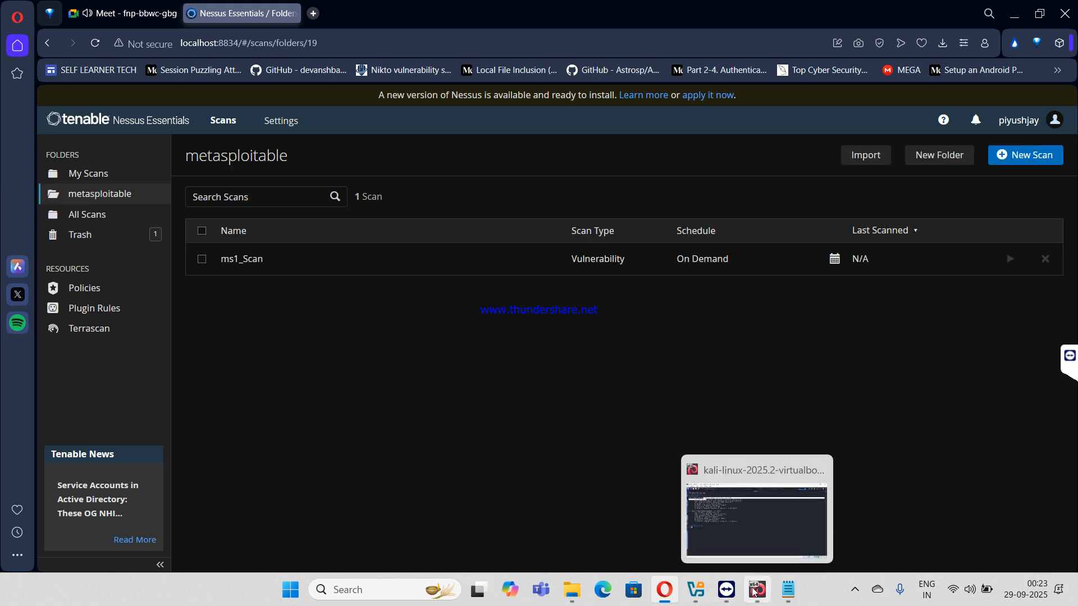
- Start the metasploitable 1 VM in VirtualBox Manager and minimize the manager
left_click(696, 590)
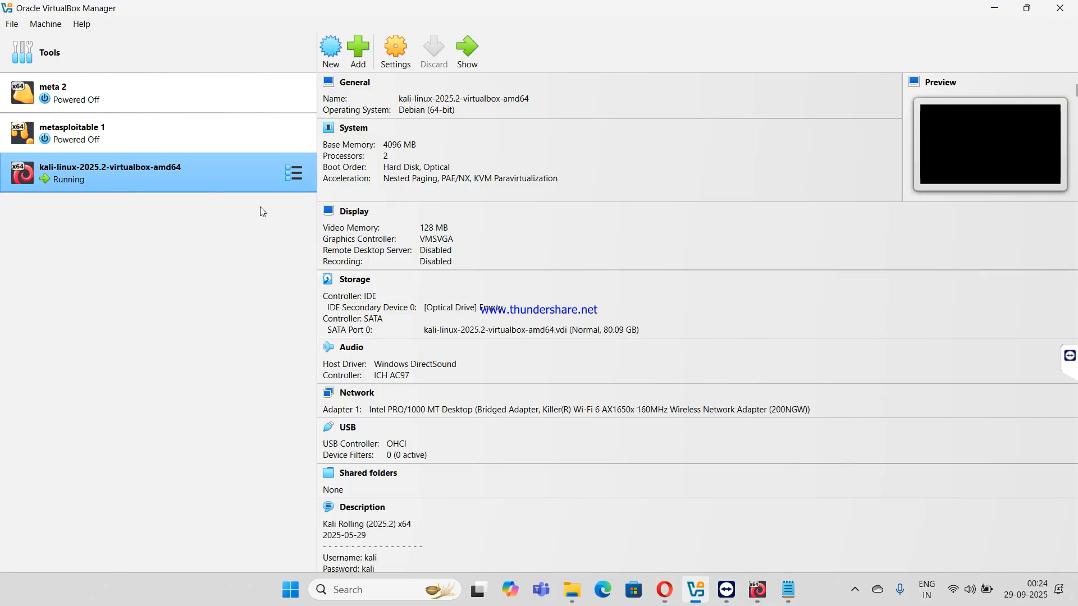
left_click(232, 144)
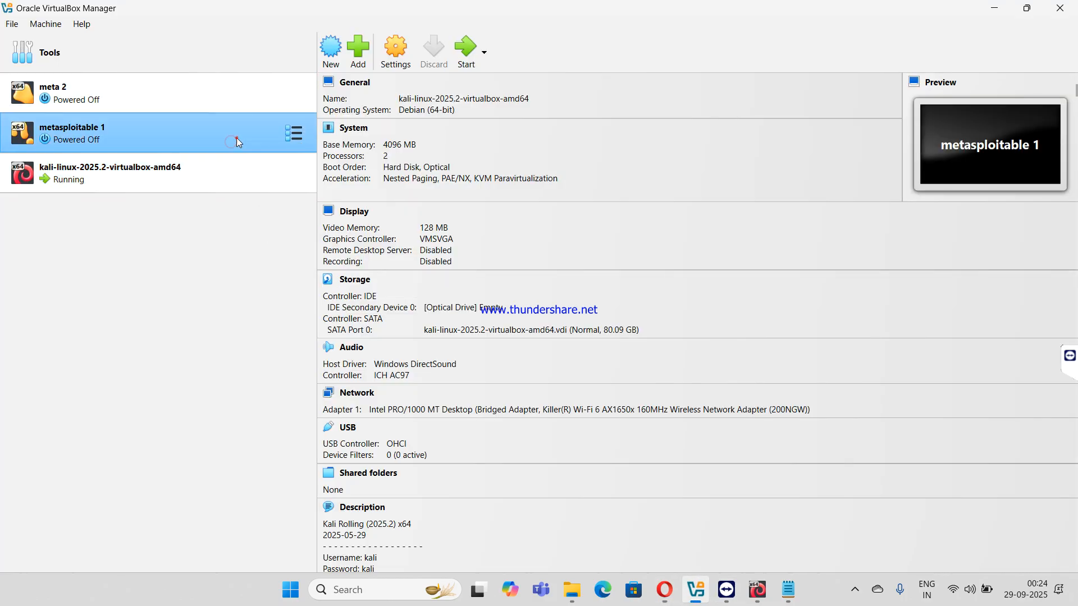
left_click(476, 56)
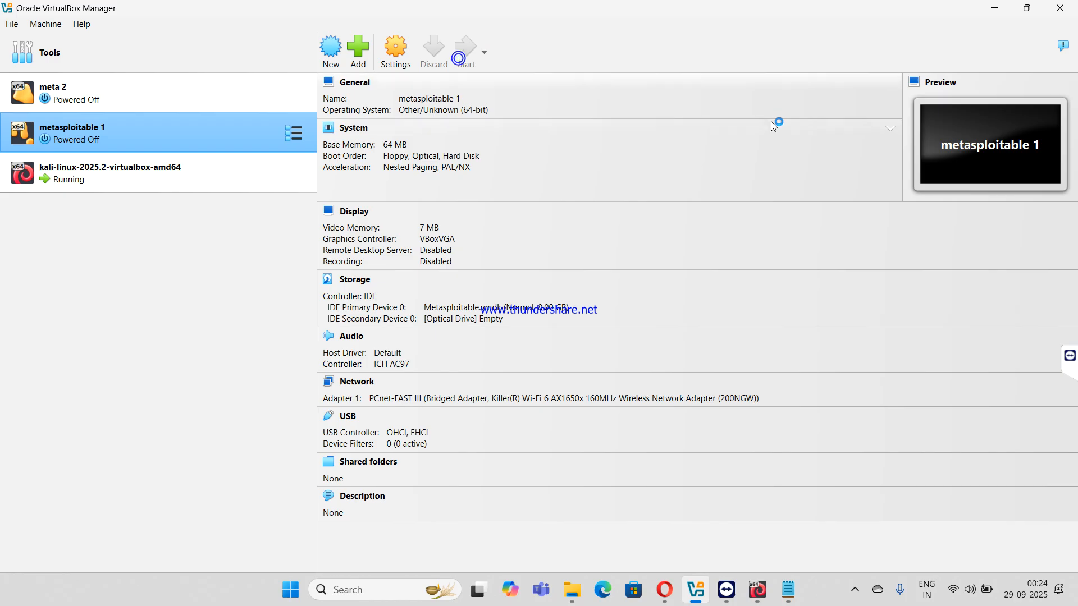
left_click(996, 8)
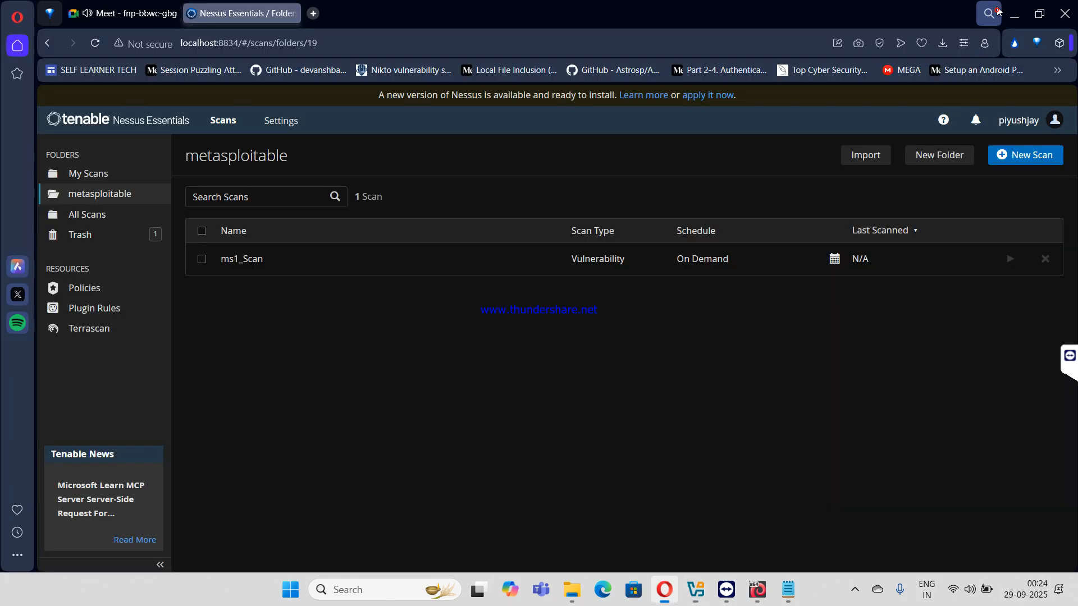
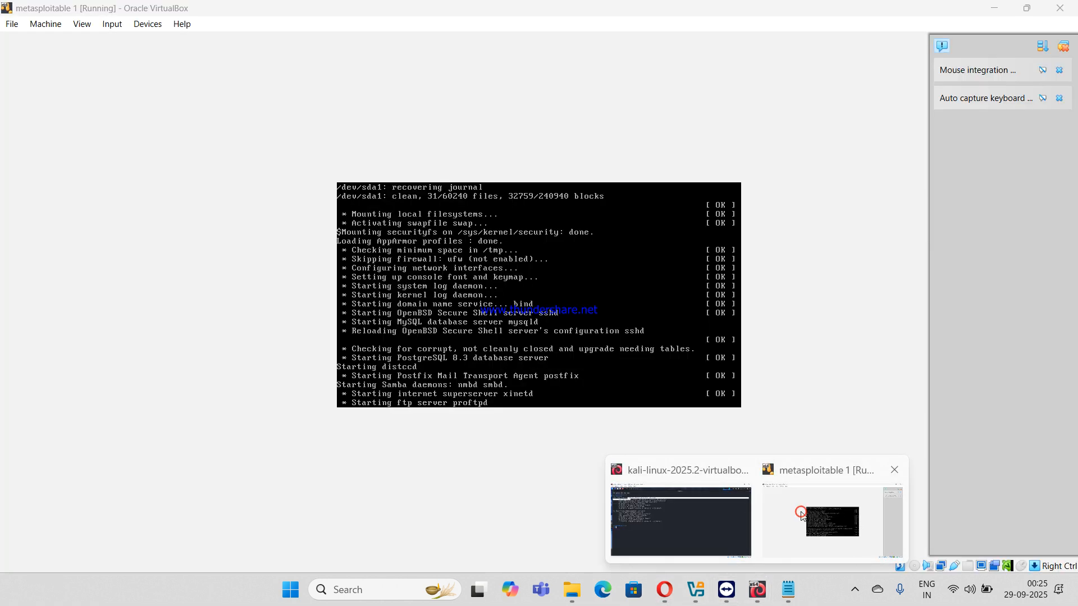
- Log in to the Metasploitable VM console with the VM username and password, then dismiss the notification panel
left_click(799, 512)
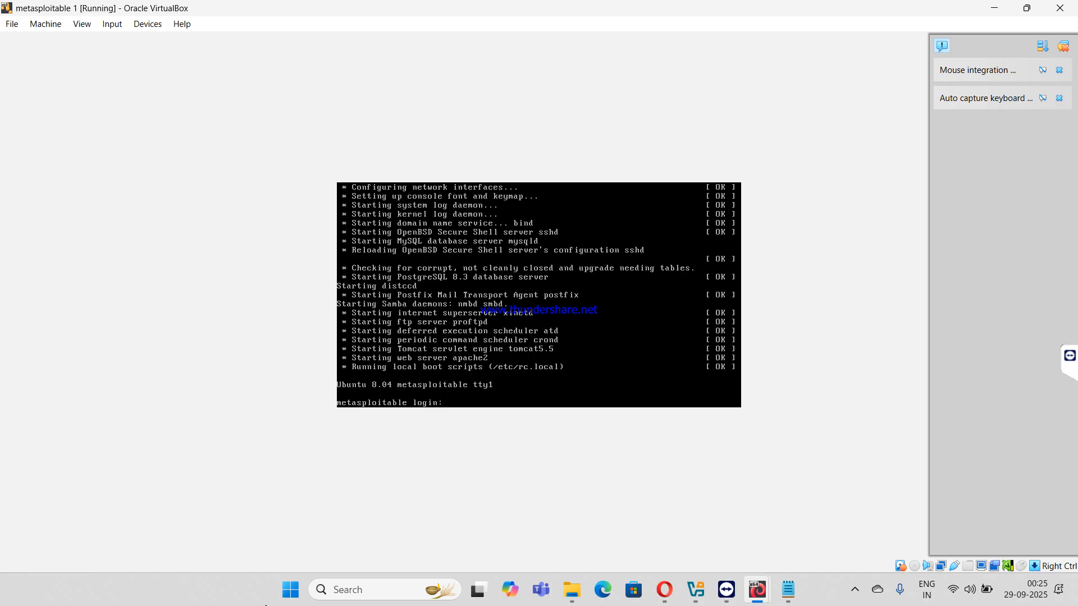
type("sfadmin")
key("Return")
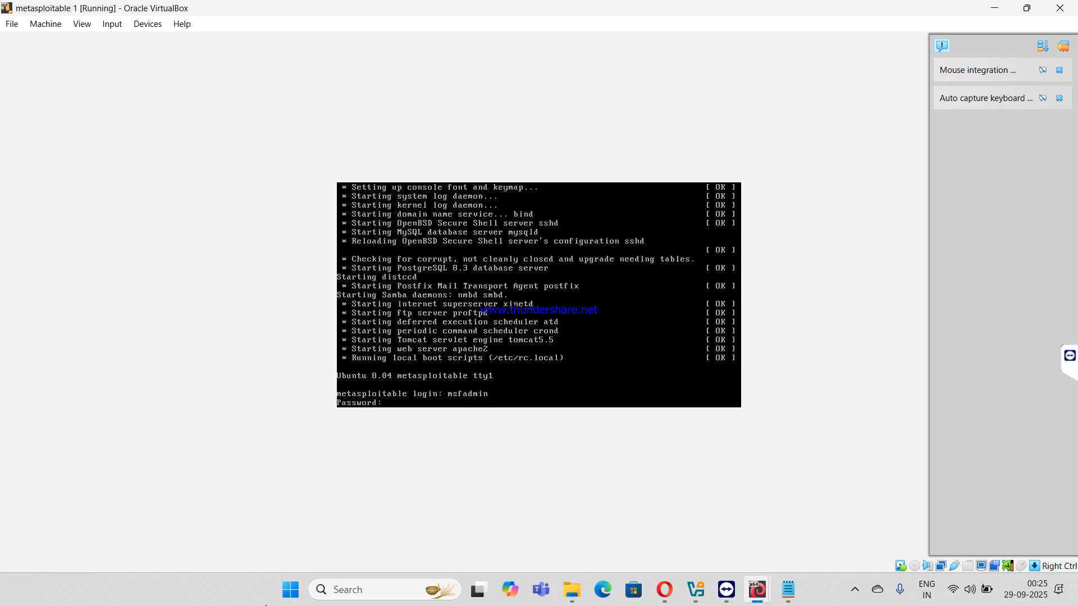
key("Return")
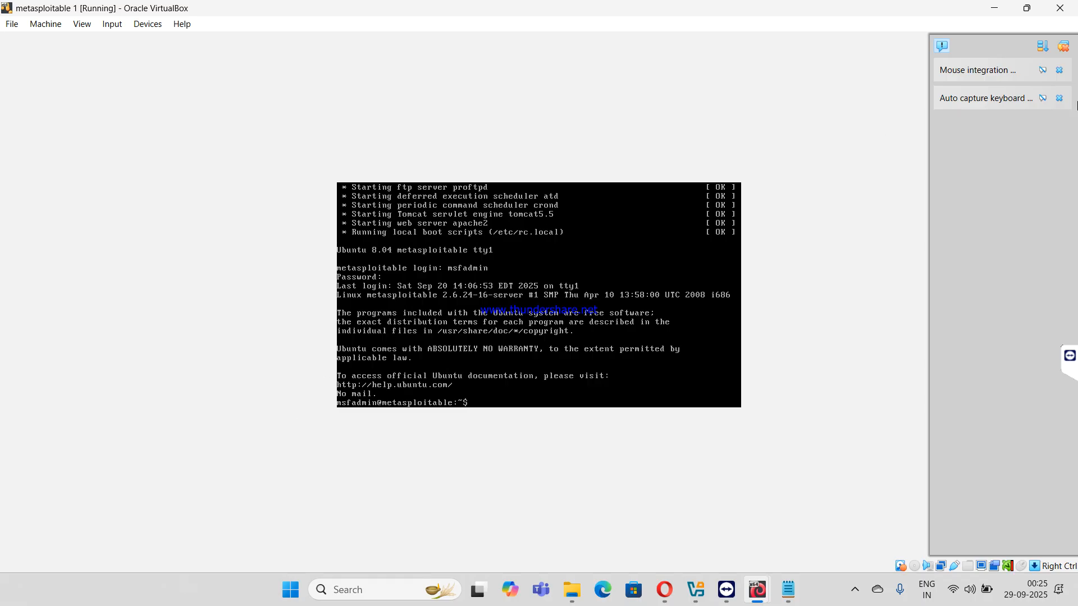
left_click(1064, 43)
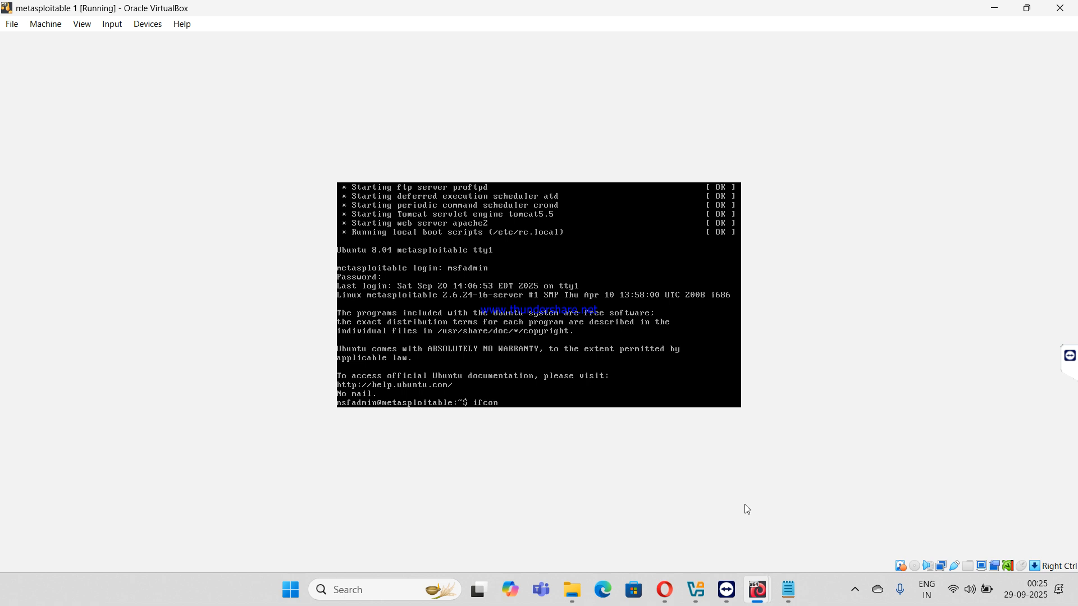
- Run ifconfig in the VM to find eth0 at 192.168.1.19, then return to Nessus
key("Return")
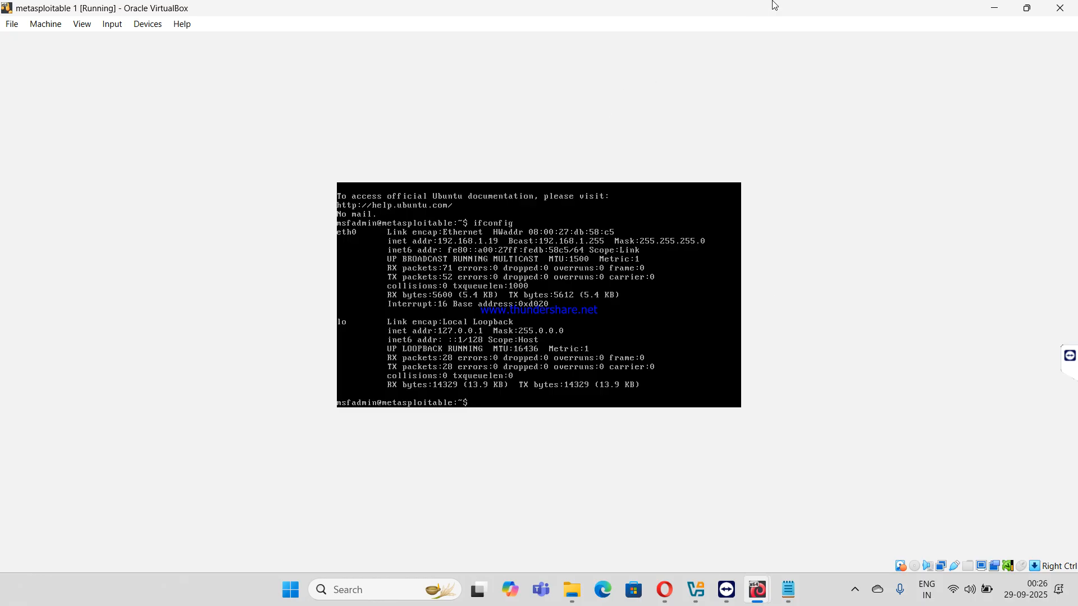
left_click(696, 589)
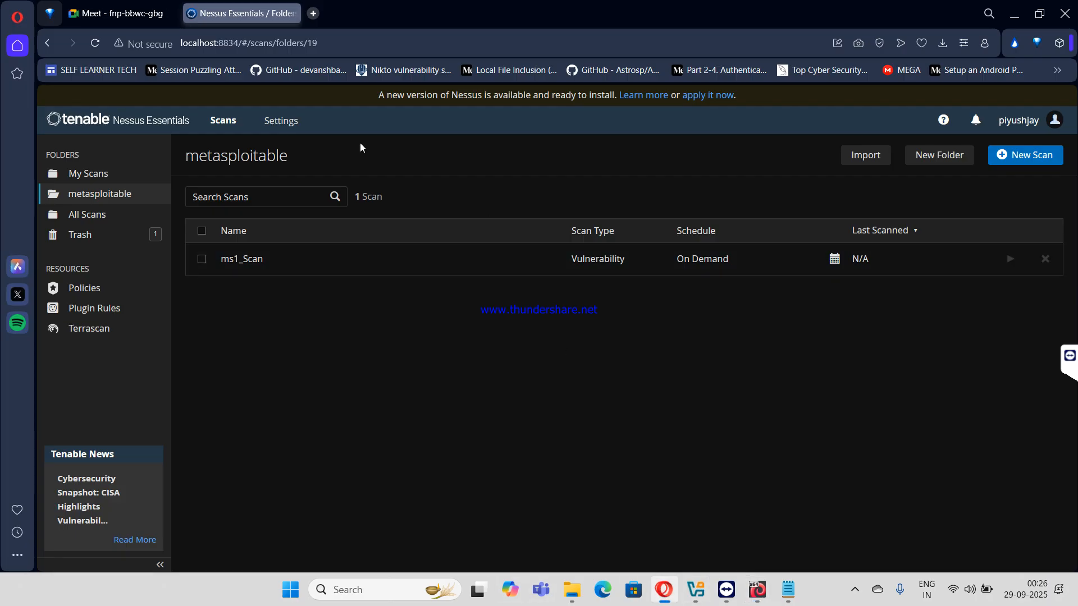
- Change ms1_Scan's target from 192.168.1.16 to 192.168.1.19 and show its Credentials settings
left_click(285, 258)
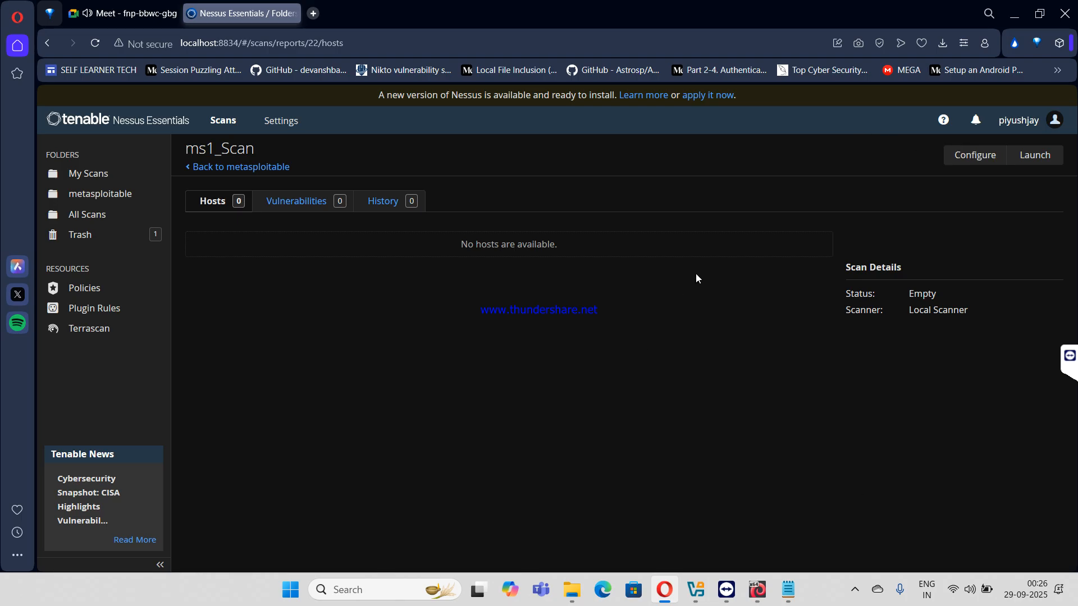
left_click(974, 155)
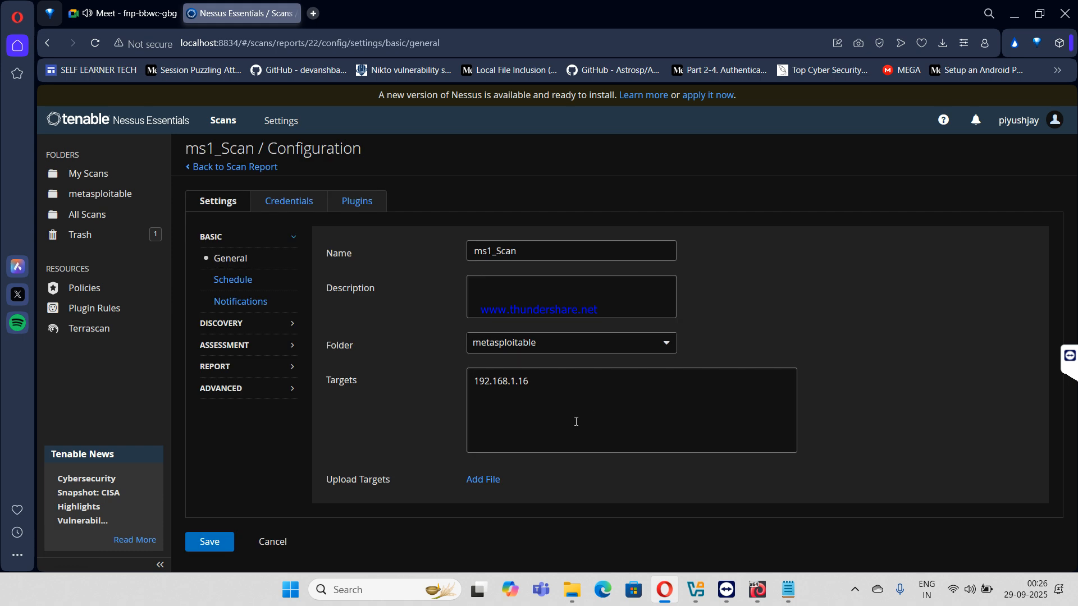
triple_click(552, 381)
key("BackSpace")
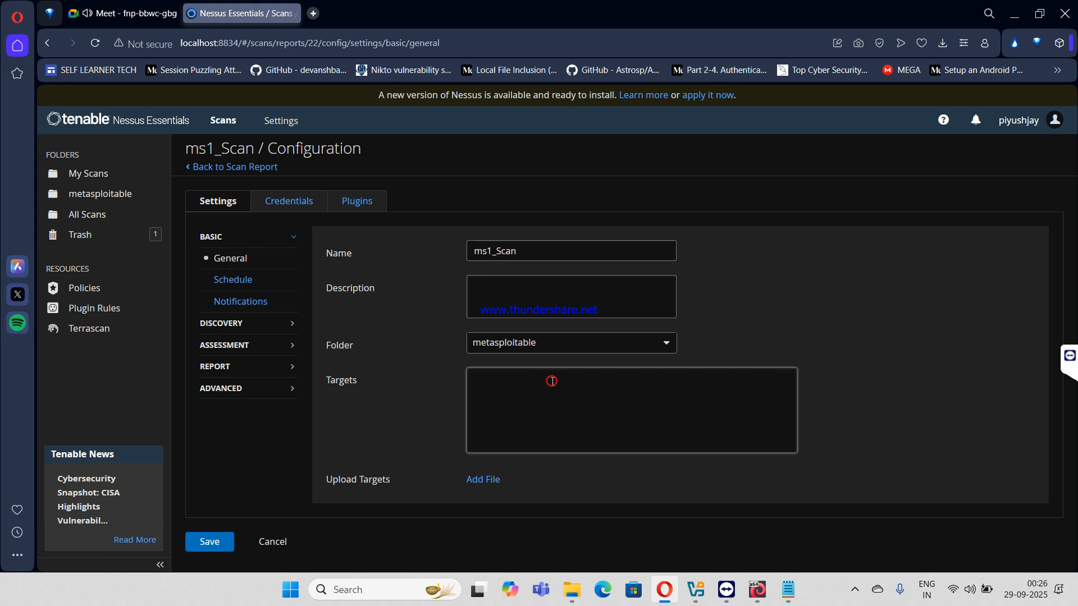
key("ctrl+z")
left_click(553, 381)
key("BackSpace")
type("92.168.1.19")
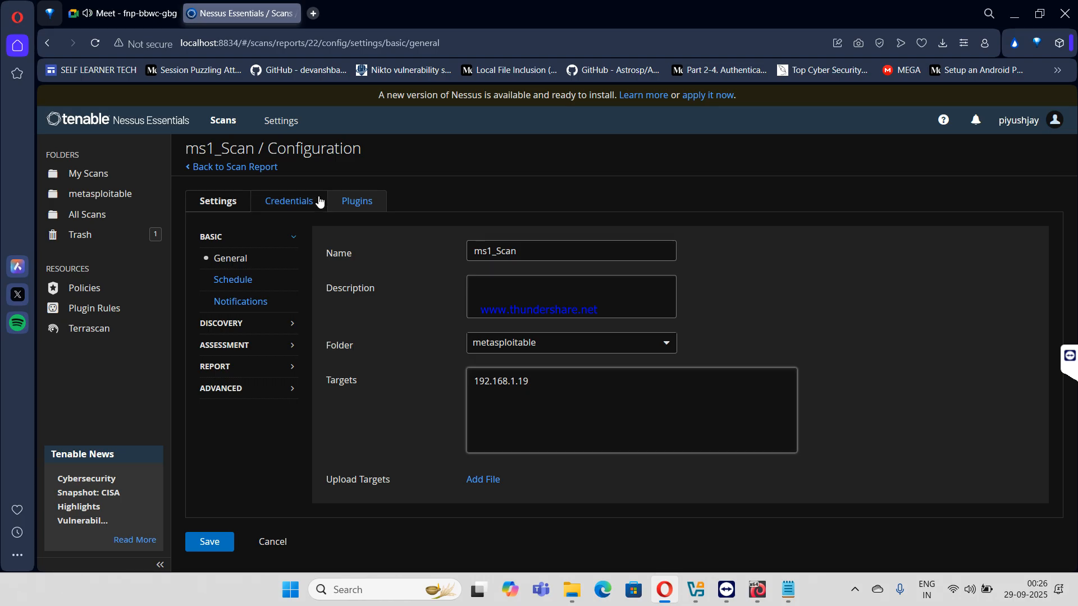
left_click_drag(319, 201, 443, 274)
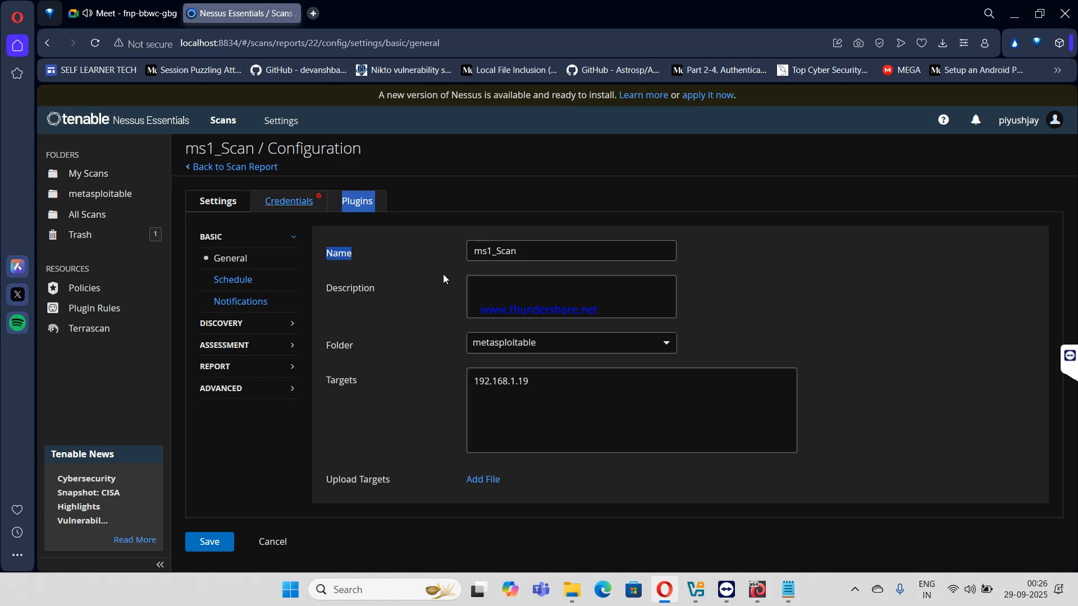
left_click(281, 208)
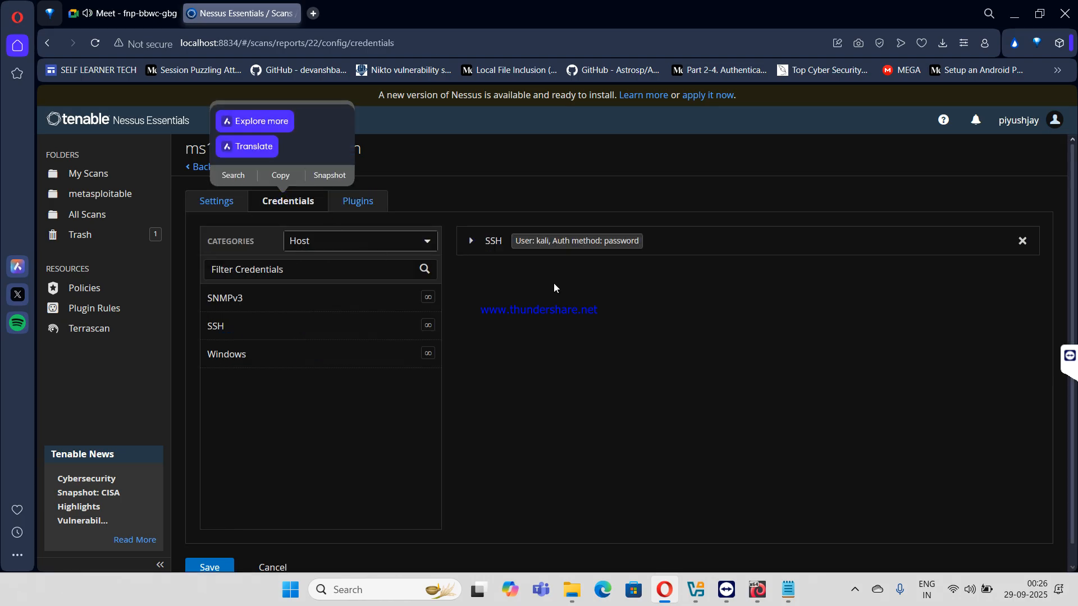
- Enter the VM's login username and password in the SSH credential
left_click(470, 242)
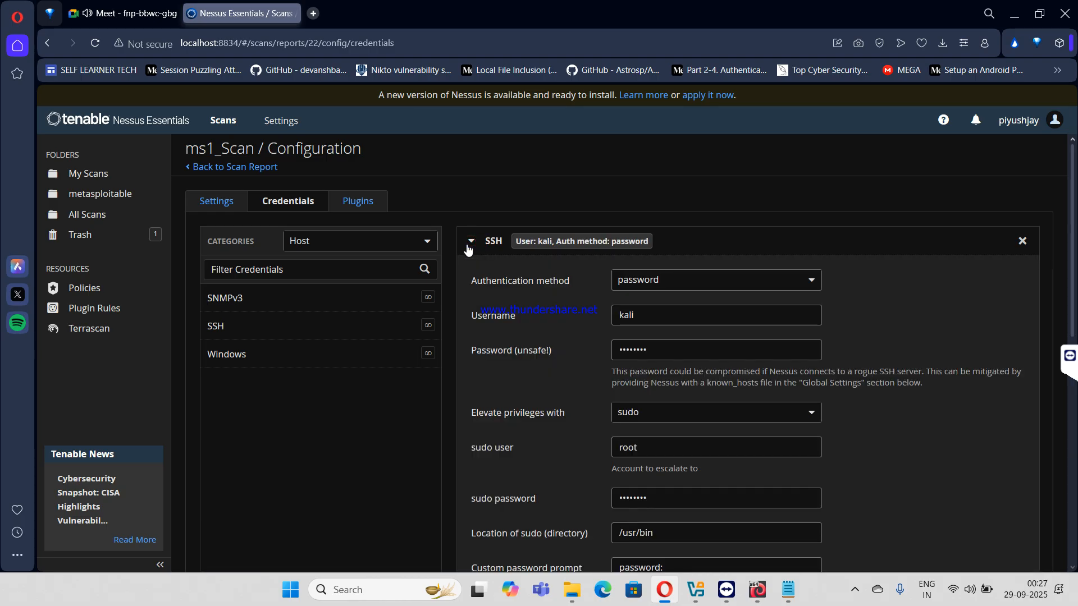
left_click(664, 316)
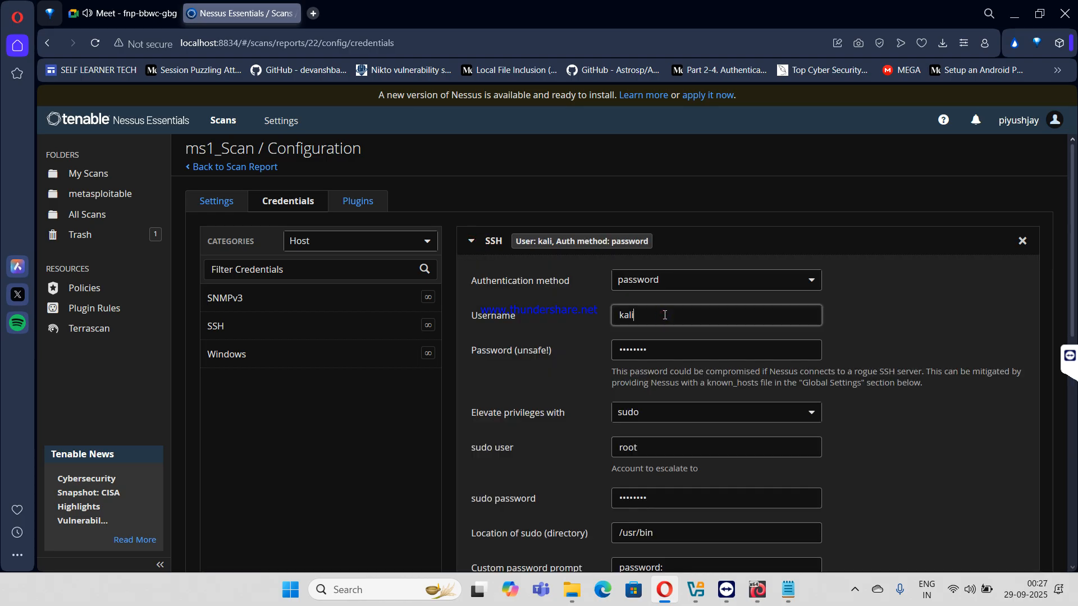
key("ctrl+a")
type("msfadmin")
key("Tab")
type("msfadmin")
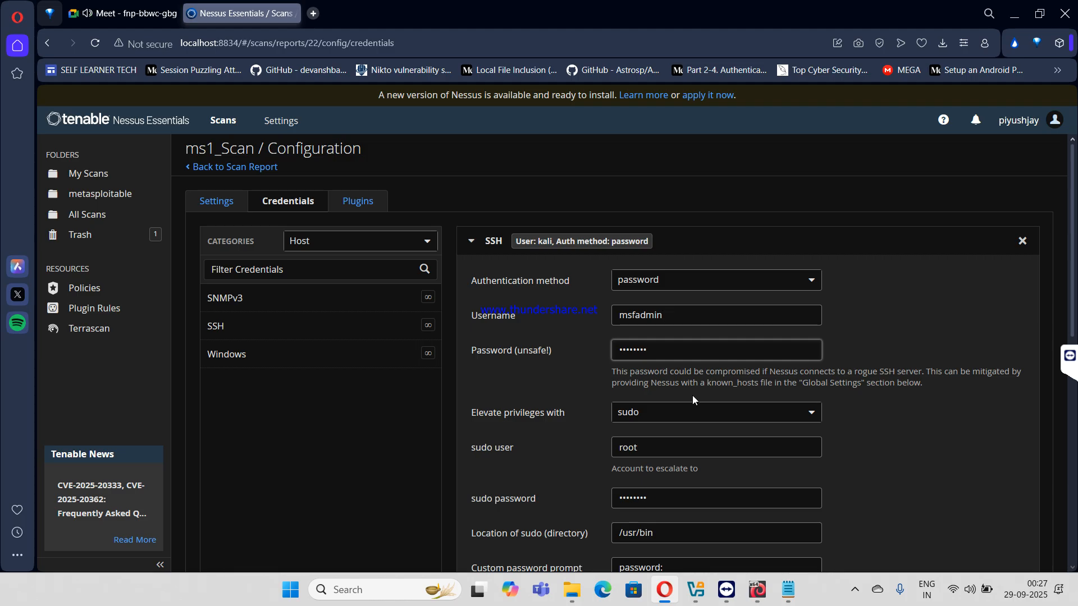
- Set SSH privilege elevation to sudo, replacing root with the VM's login account
left_click(690, 413)
left_click(685, 435)
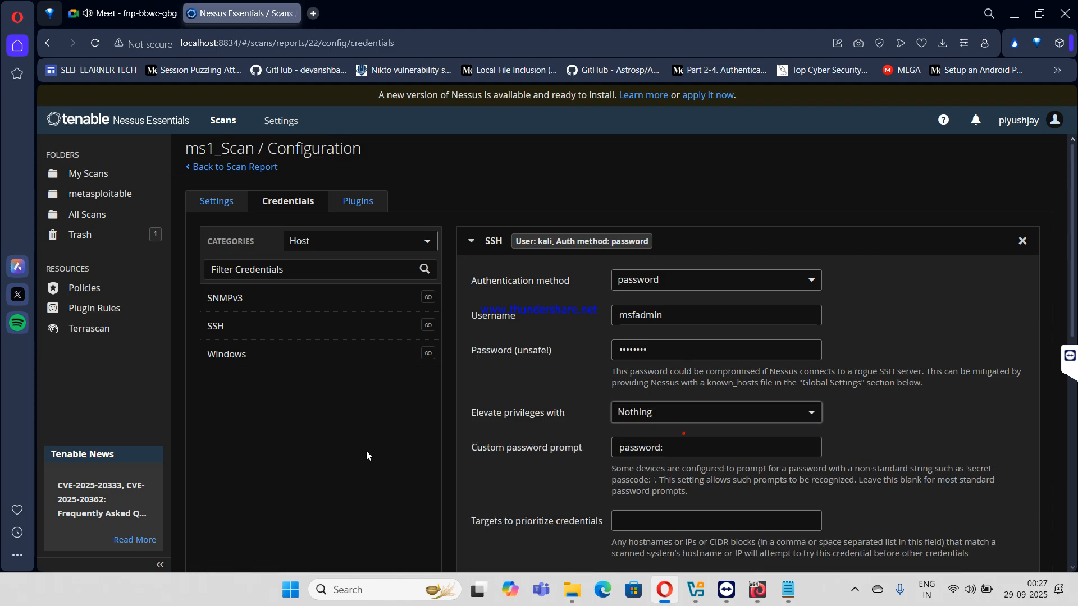
scroll(241, 512, "down", 9)
scroll(243, 507, "up", 9)
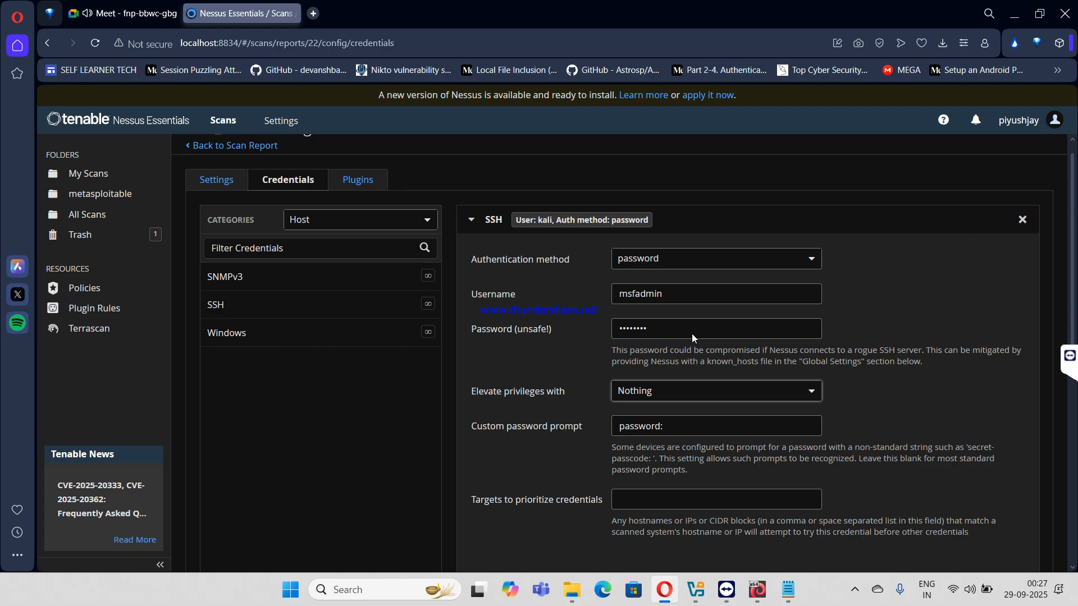
left_click(758, 379)
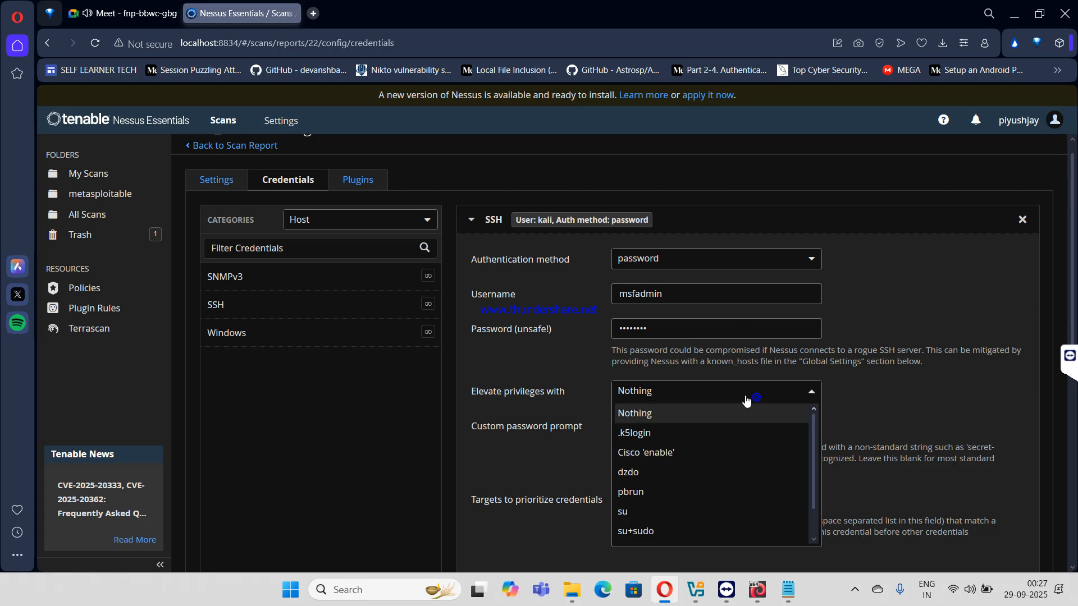
scroll(707, 469, "down", 1)
left_click(630, 514)
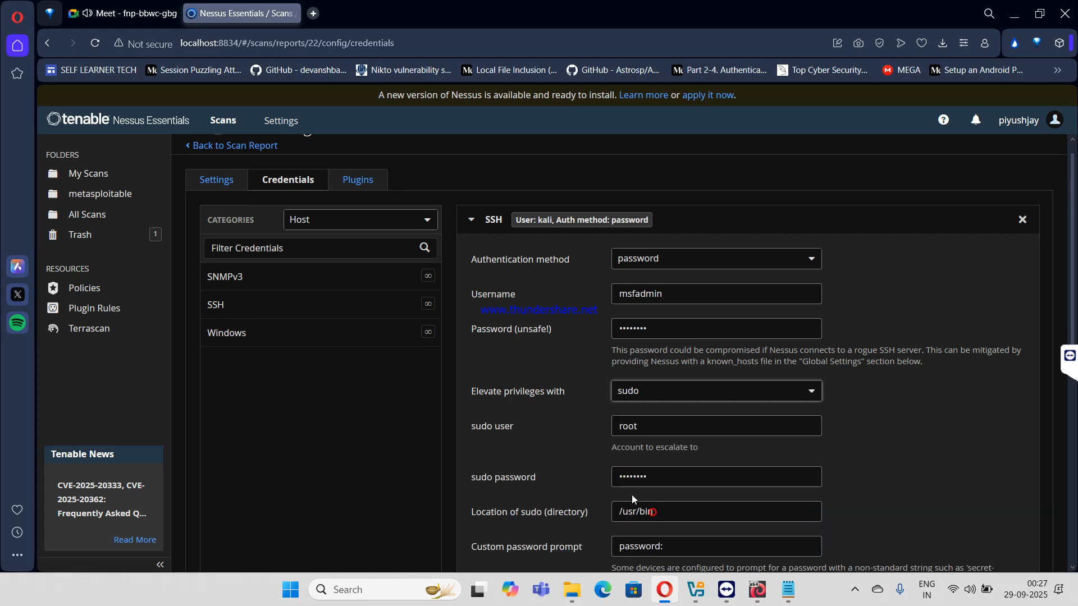
left_click(674, 432)
double_click(674, 432)
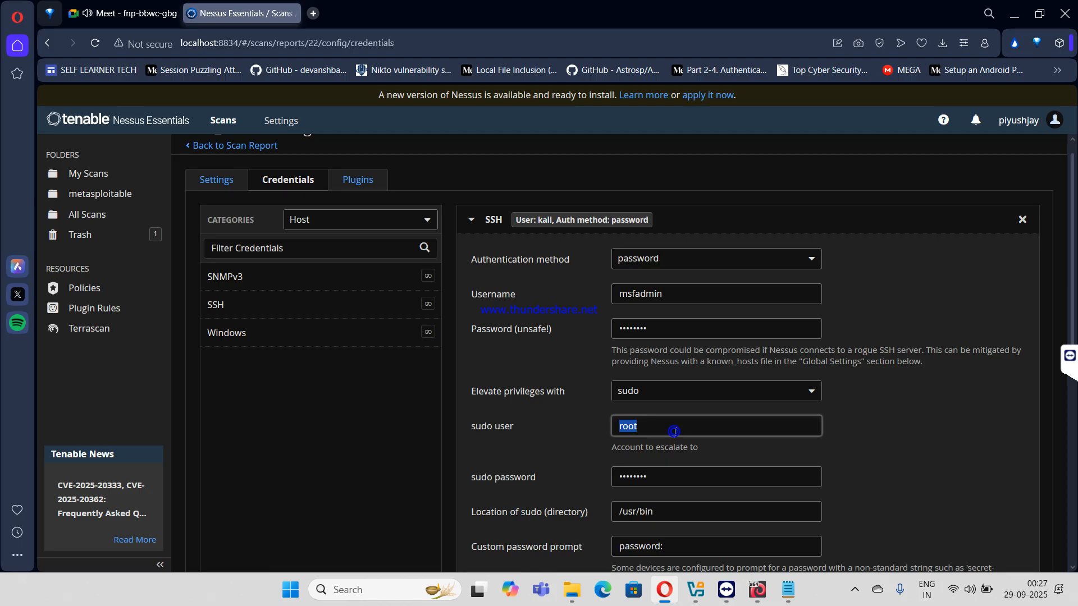
type("msfadmin")
key("Tab")
type("msfadmin")
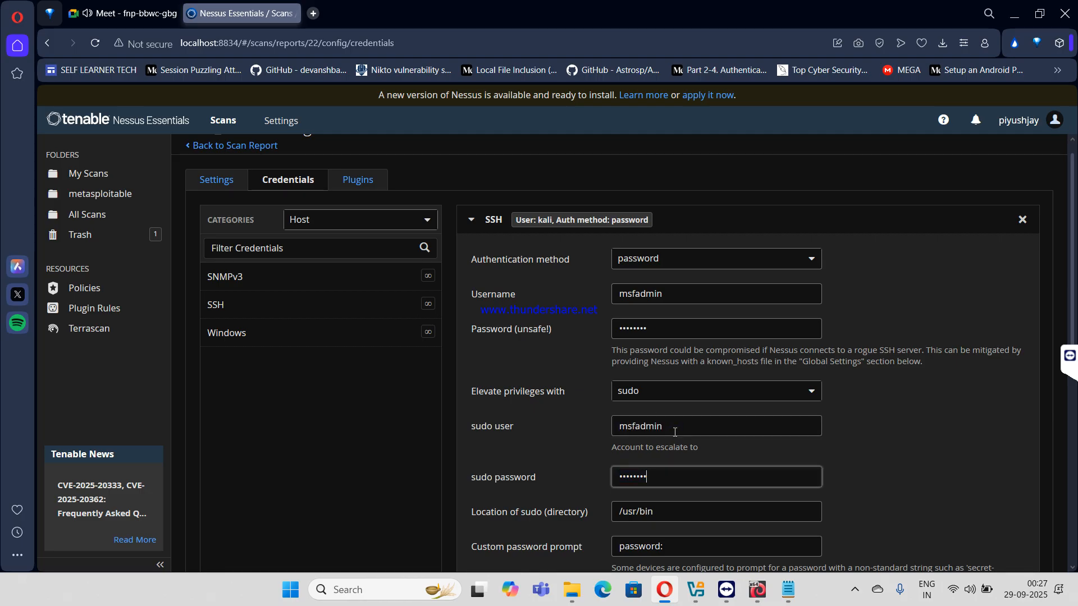
- Save ms1_Scan and go back to its scan report
right_click(643, 478)
scroll(285, 507, "down", 10)
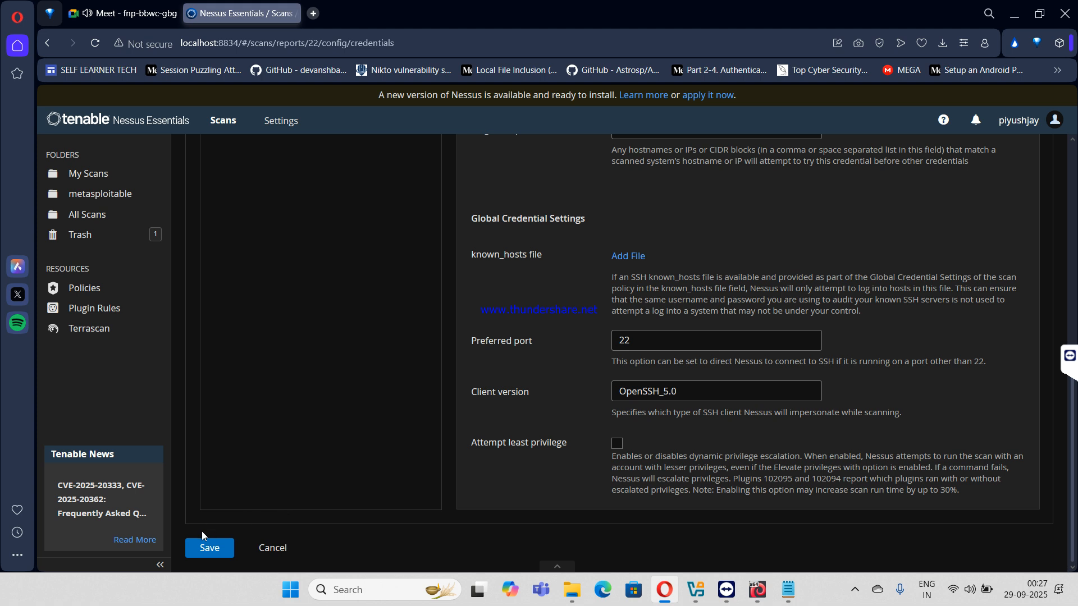
left_click(211, 547)
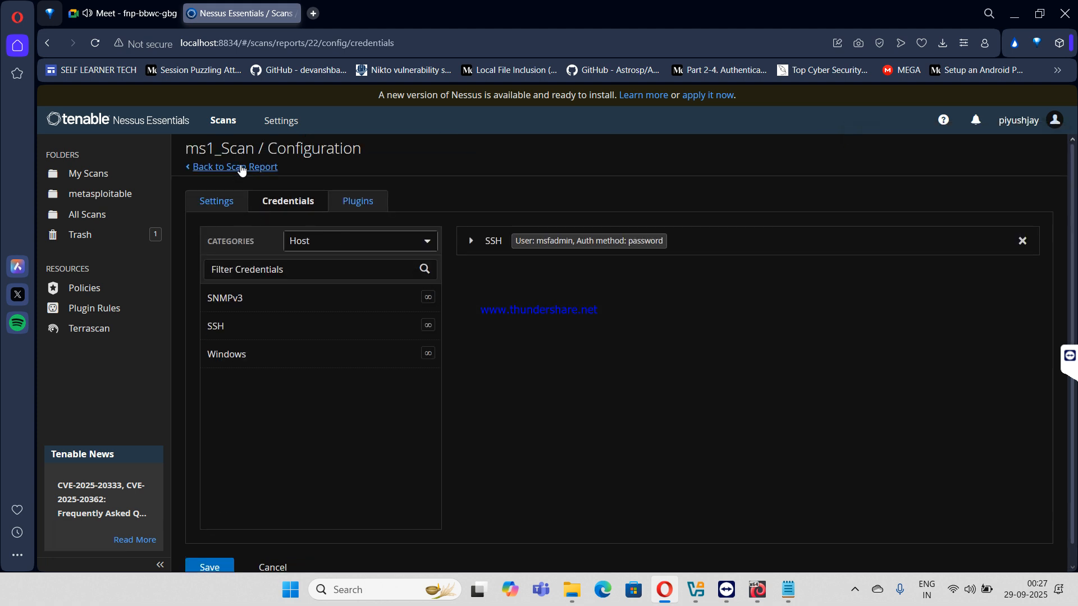
left_click_drag(241, 167, 279, 167)
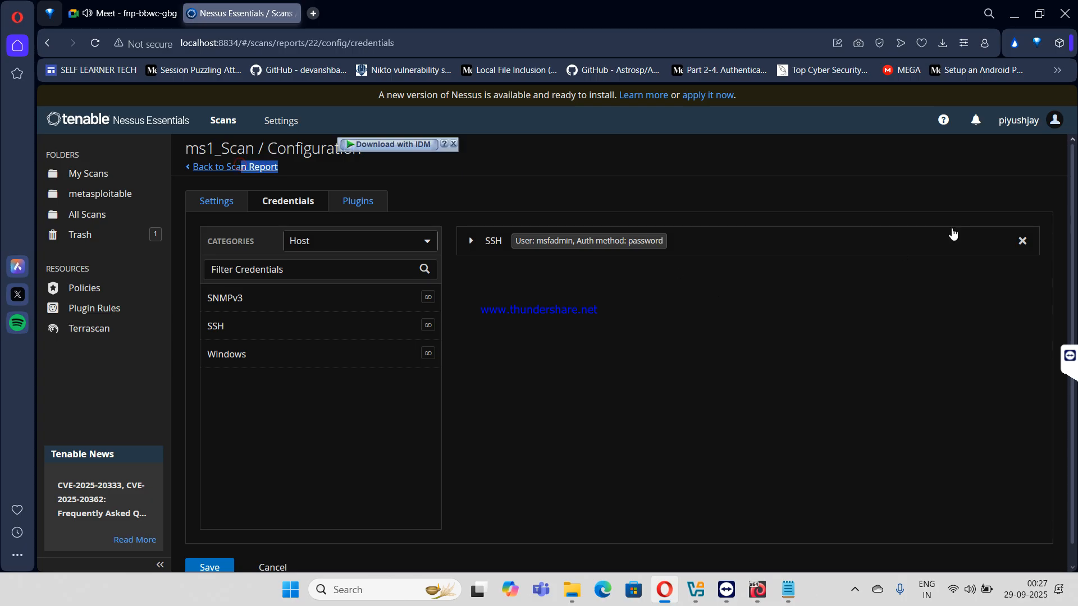
left_click(252, 166)
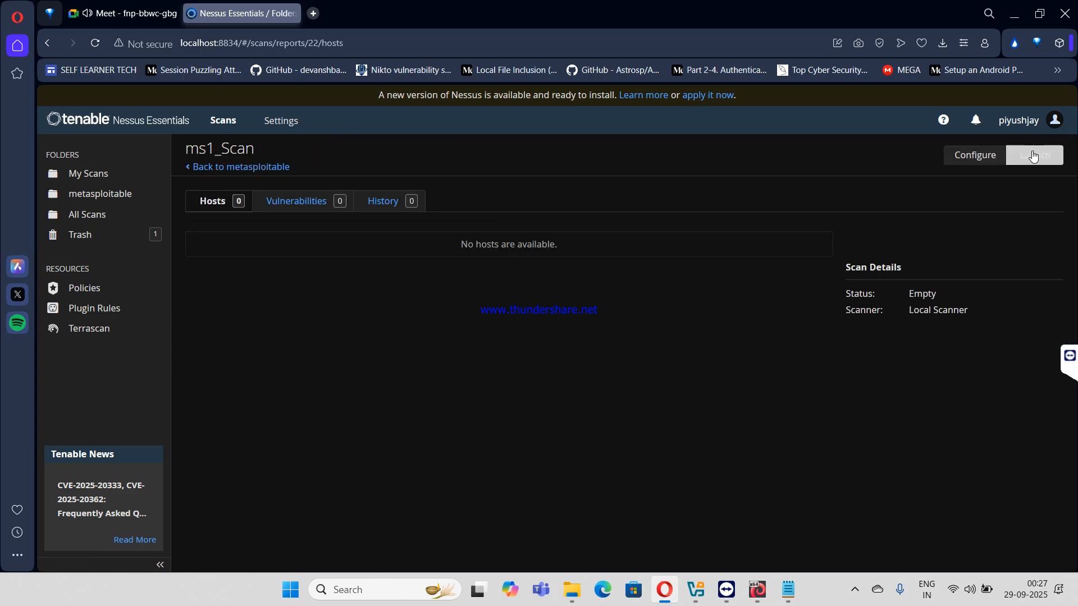
- Launch ms1_Scan from the metasploitable folder
left_click(242, 167)
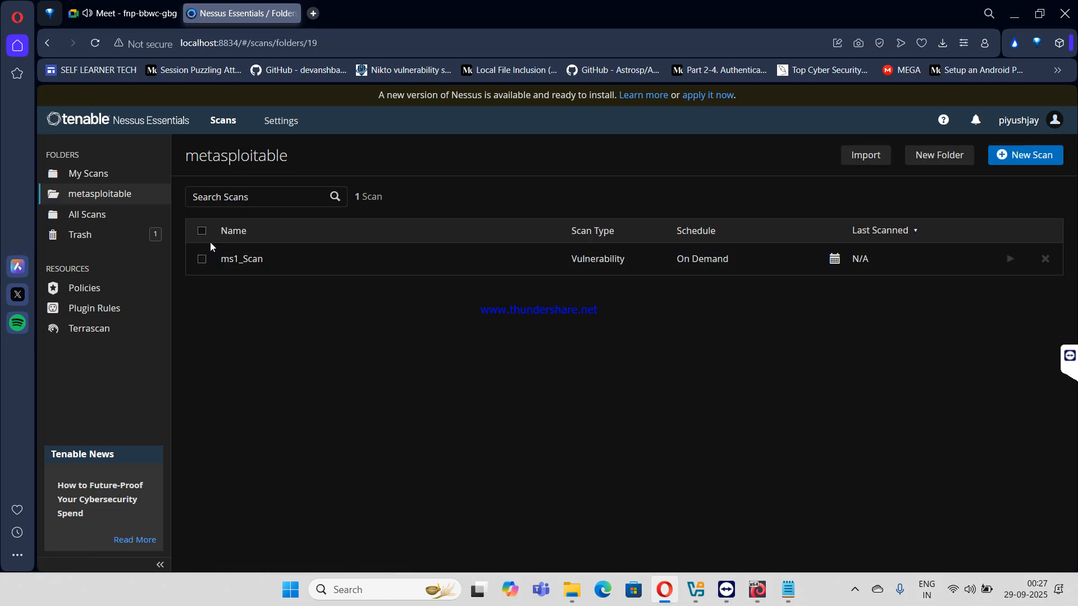
left_click(1023, 156)
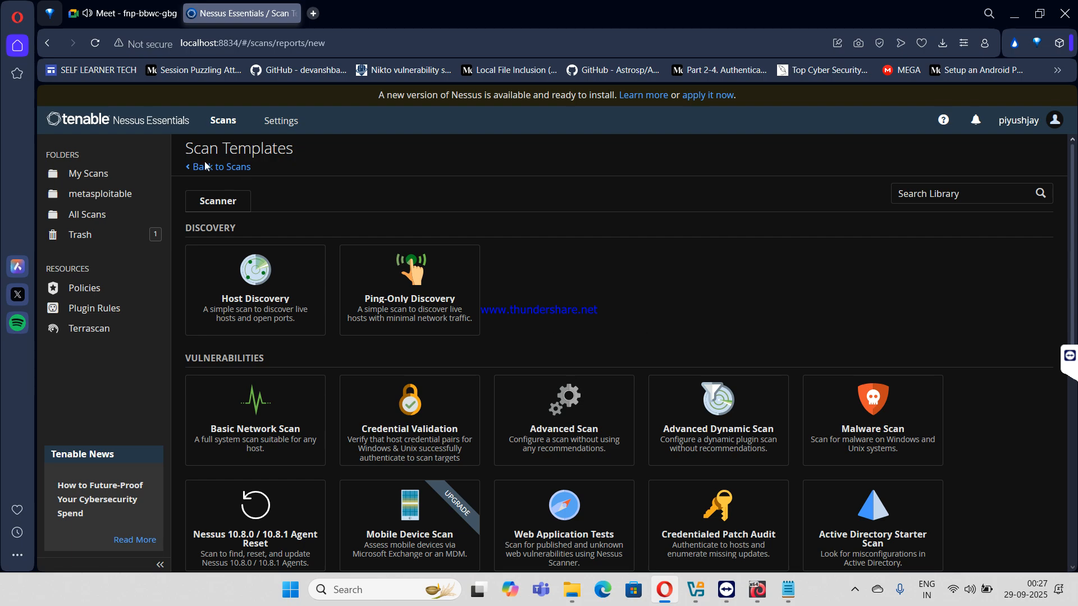
left_click(224, 167)
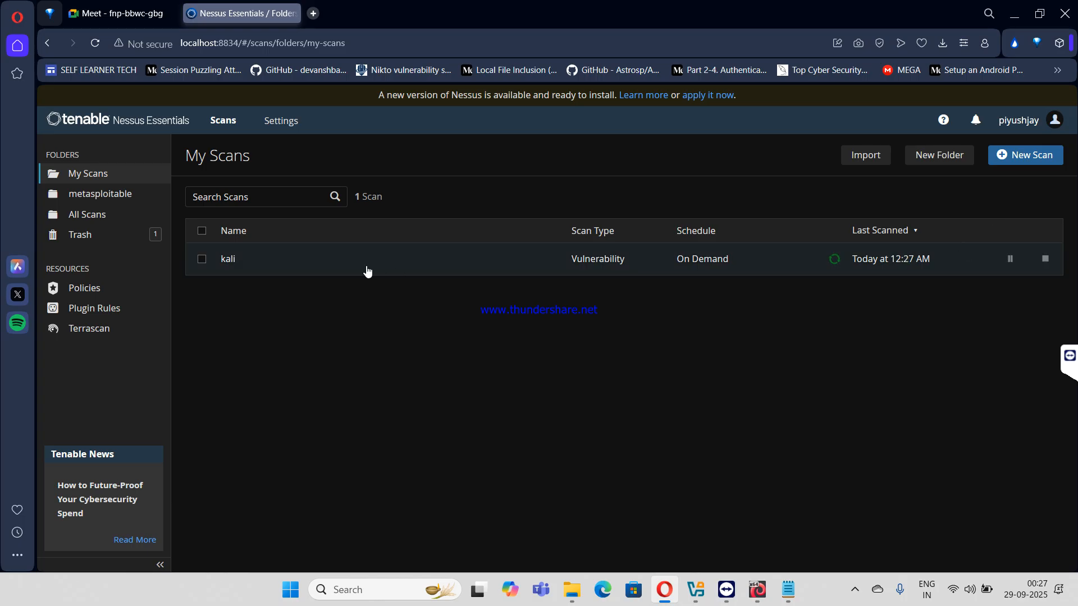
left_click(98, 193)
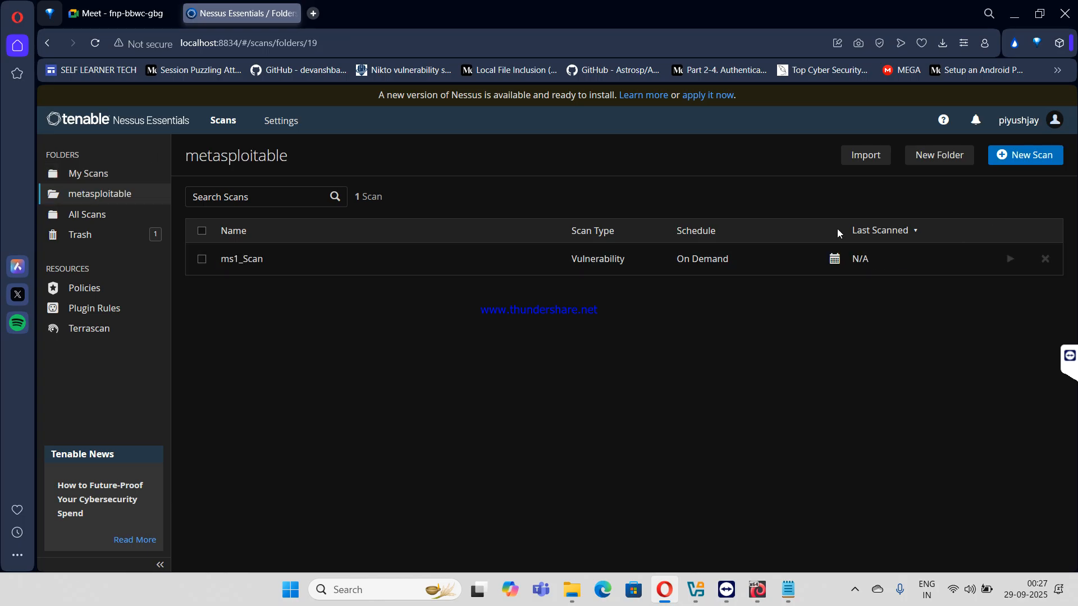
left_click(1009, 258)
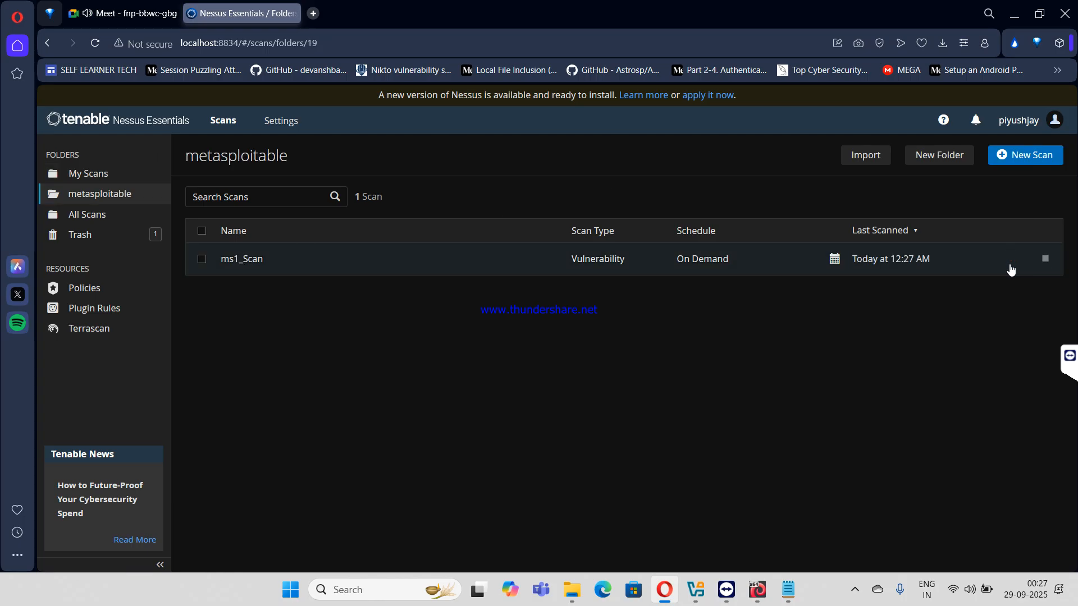
- Move the kali scan into the metasploitable folder and reopen that folder
left_click(1024, 155)
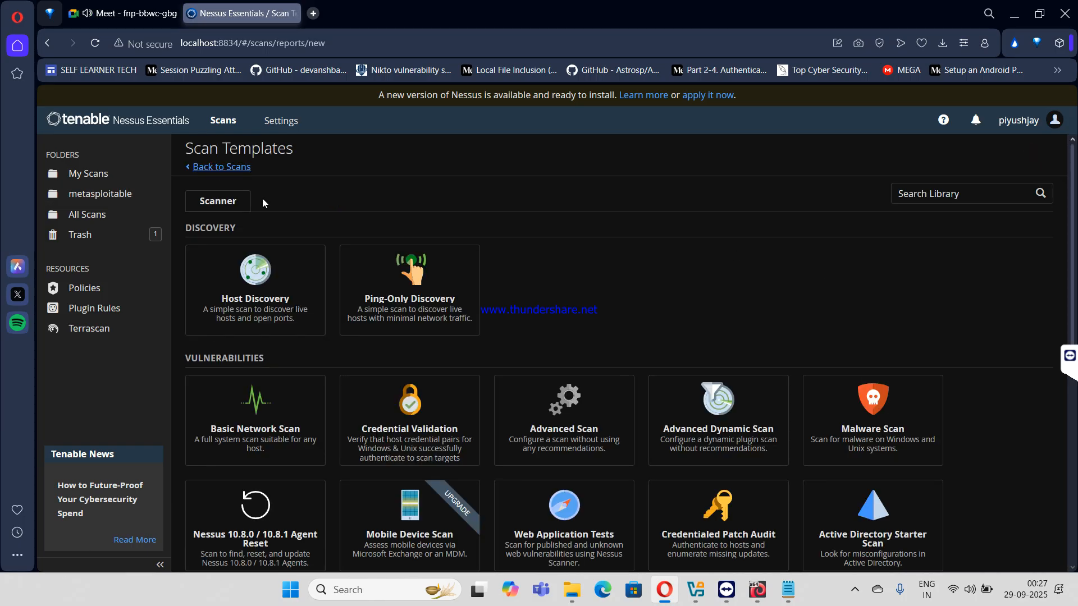
left_click(214, 169)
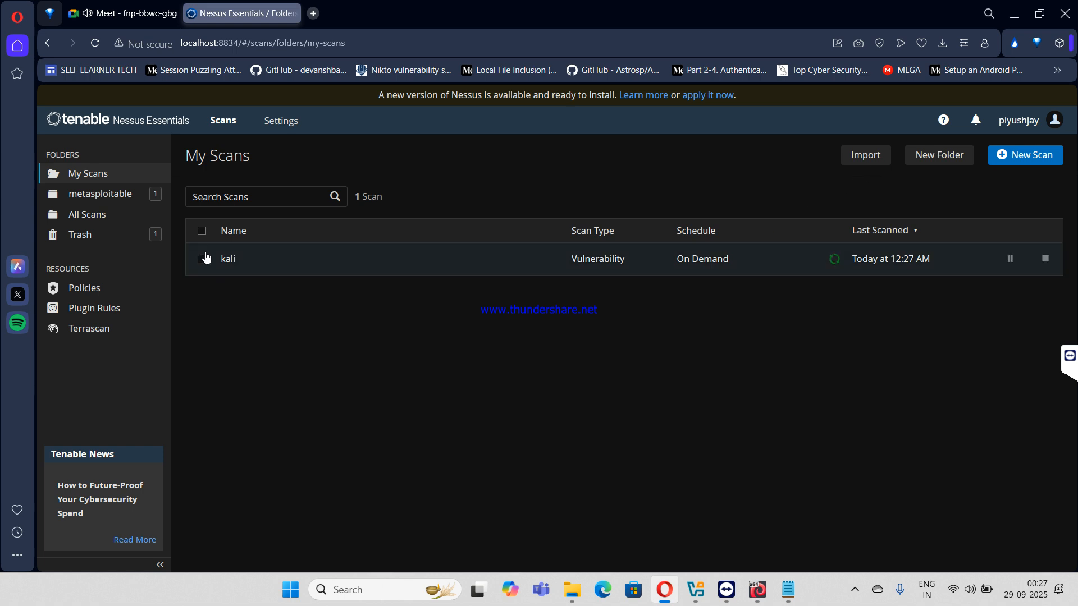
left_click(201, 259)
left_click(802, 157)
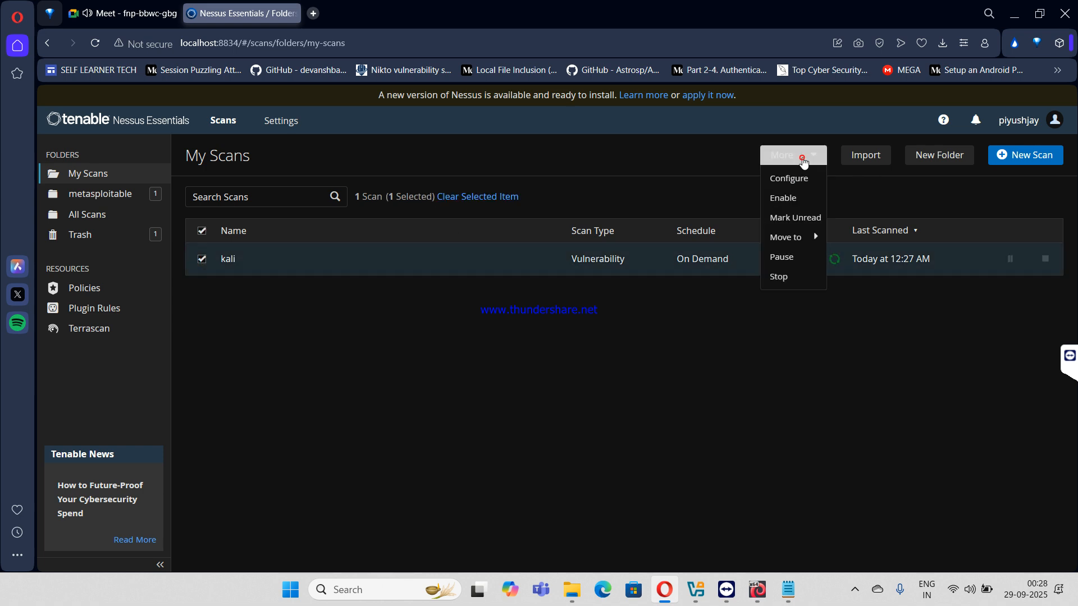
mouse_move(794, 240)
left_click(854, 237)
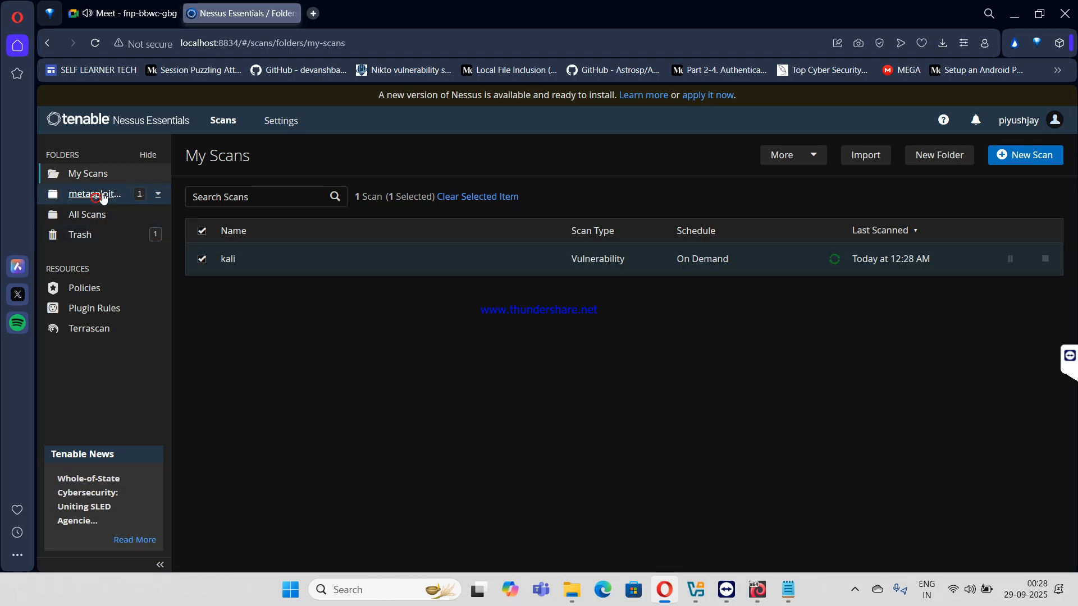
left_click(101, 195)
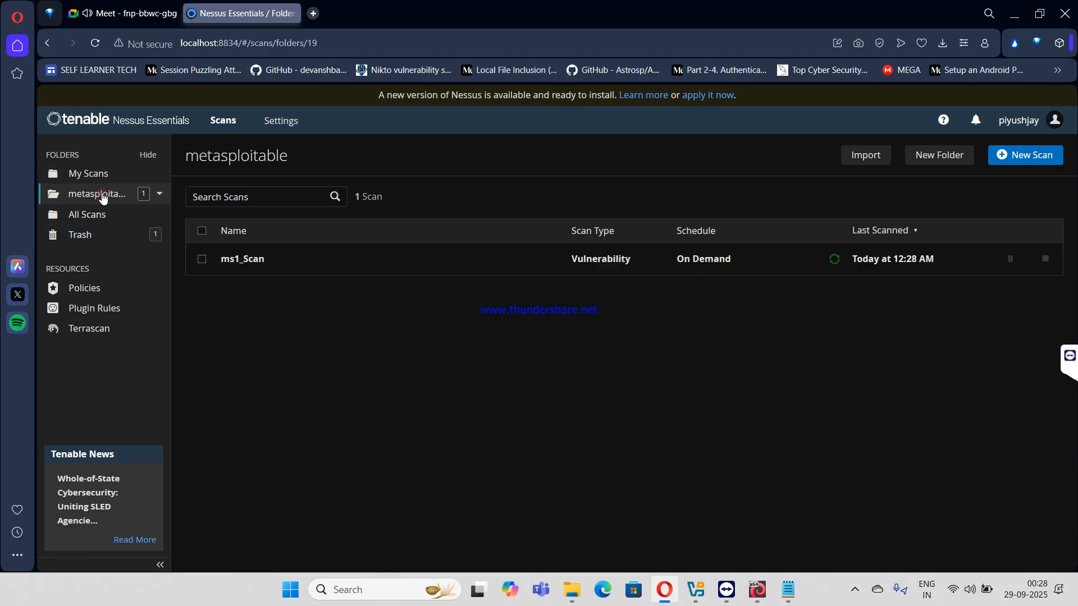
- Create a new Advanced Scan named ms1
left_click(1031, 156)
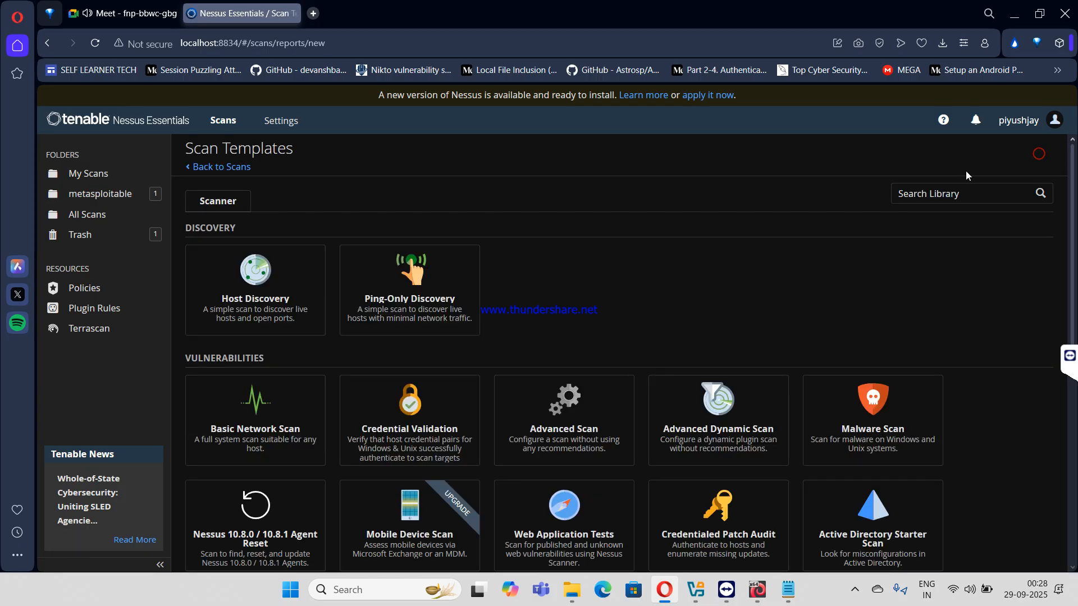
left_click(547, 416)
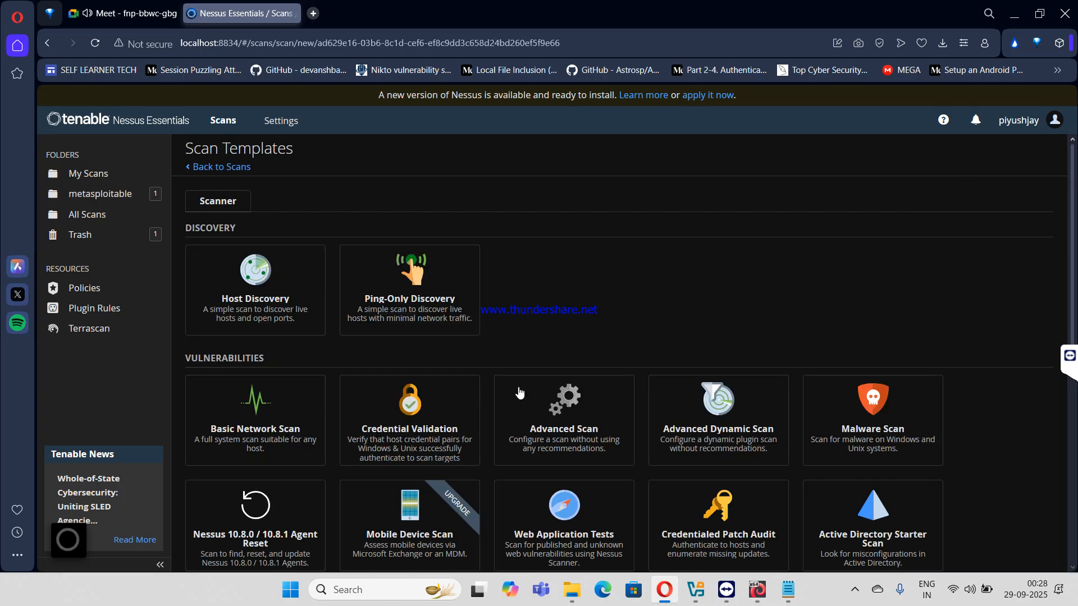
left_click(515, 253)
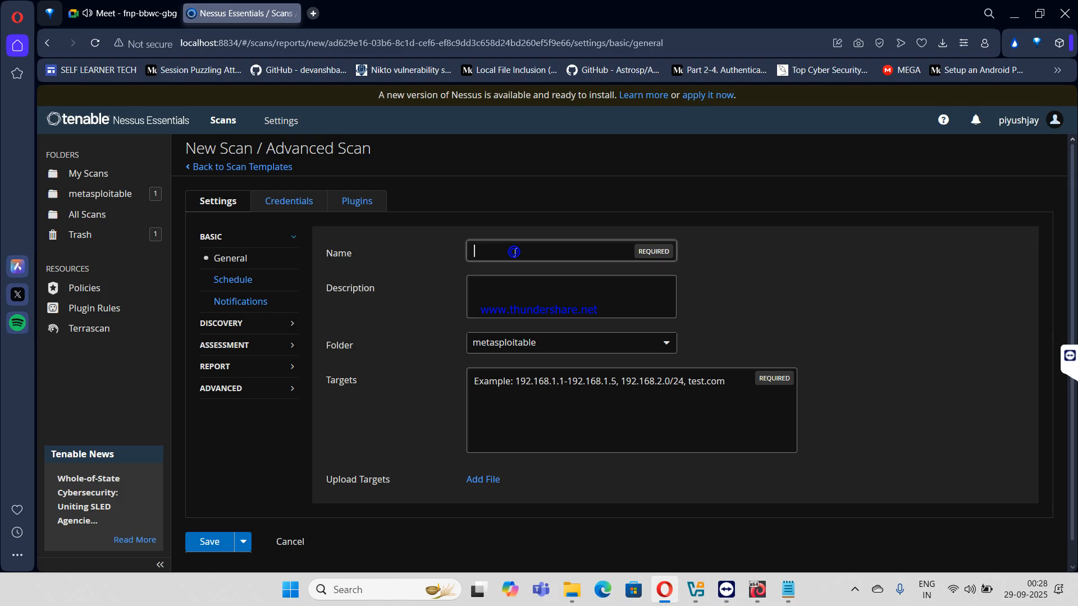
type("ms1")
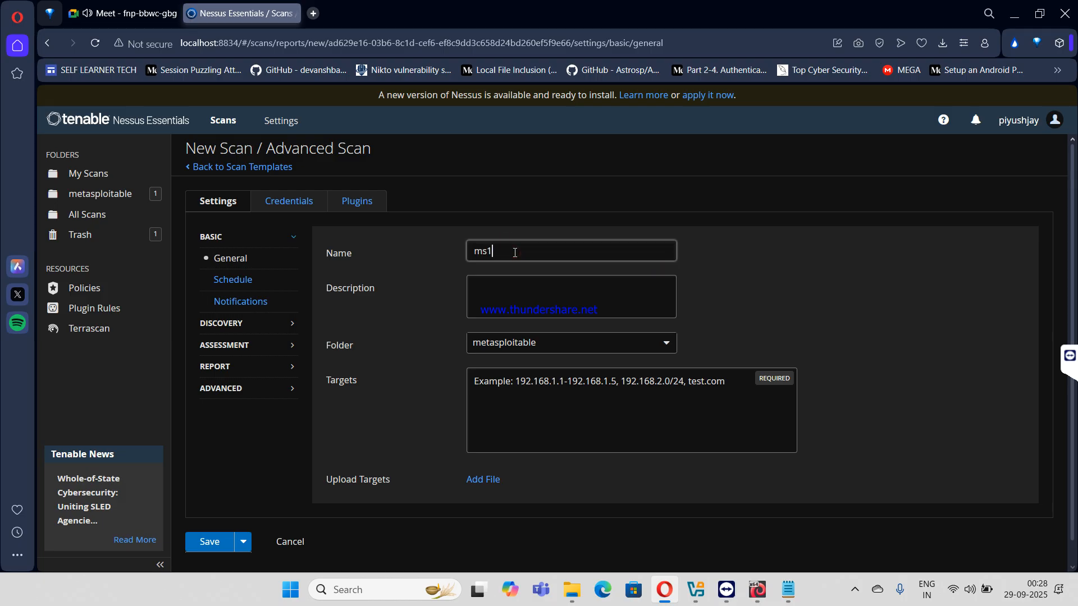
key("Tab")
key("Tab")
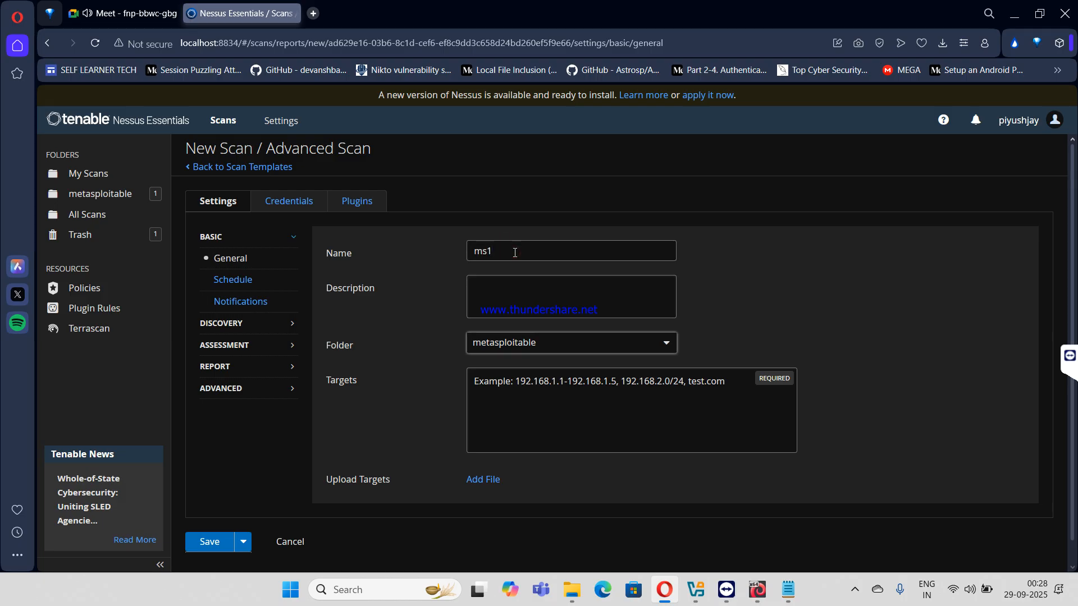
- Set the ms1 scan target to 192.168.1.19 and show its Discovery settings
left_click(521, 386)
type("19")
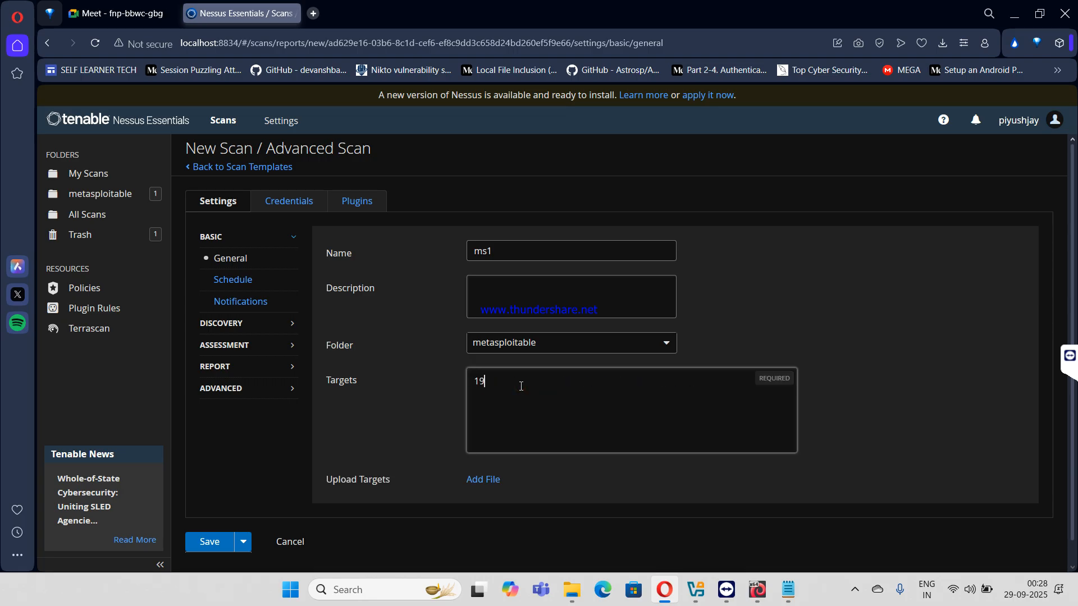
type("2.168.191")
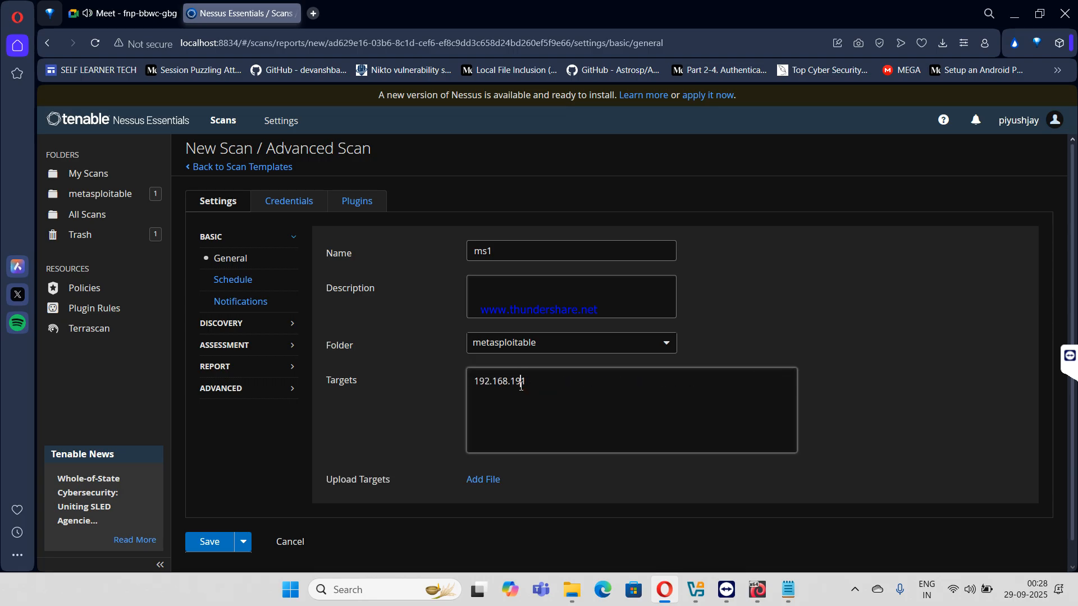
key("BackSpace")
key("BackSpace")
type("19")
key("Left")
key("Left")
type(".")
left_click(416, 304)
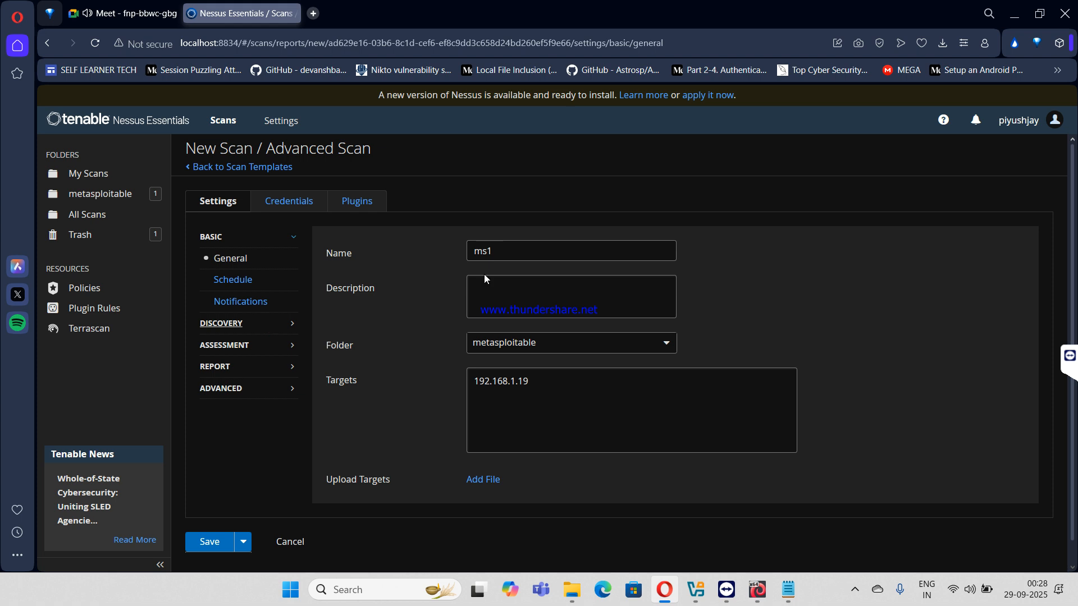
left_click(254, 323)
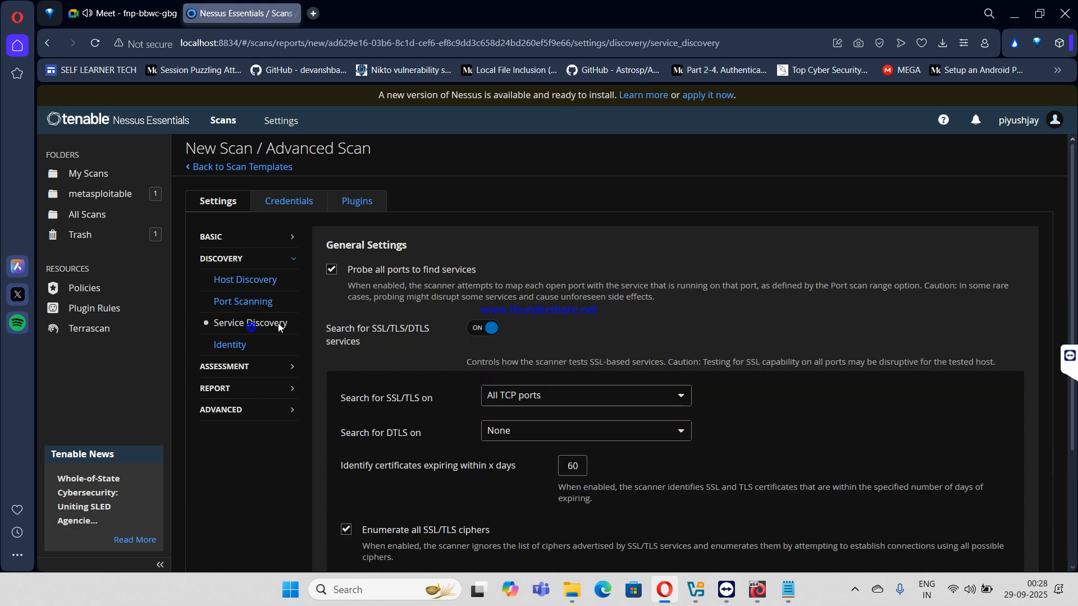
- Set the port scan range to all and turn on malware scanning
left_click(245, 280)
left_click(254, 302)
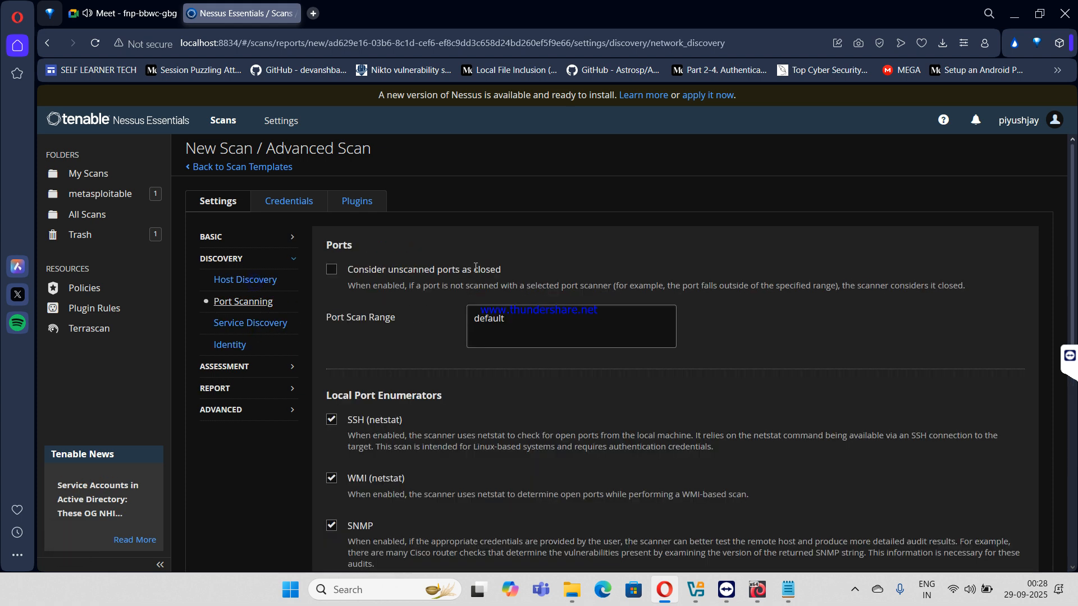
double_click(507, 327)
type("all")
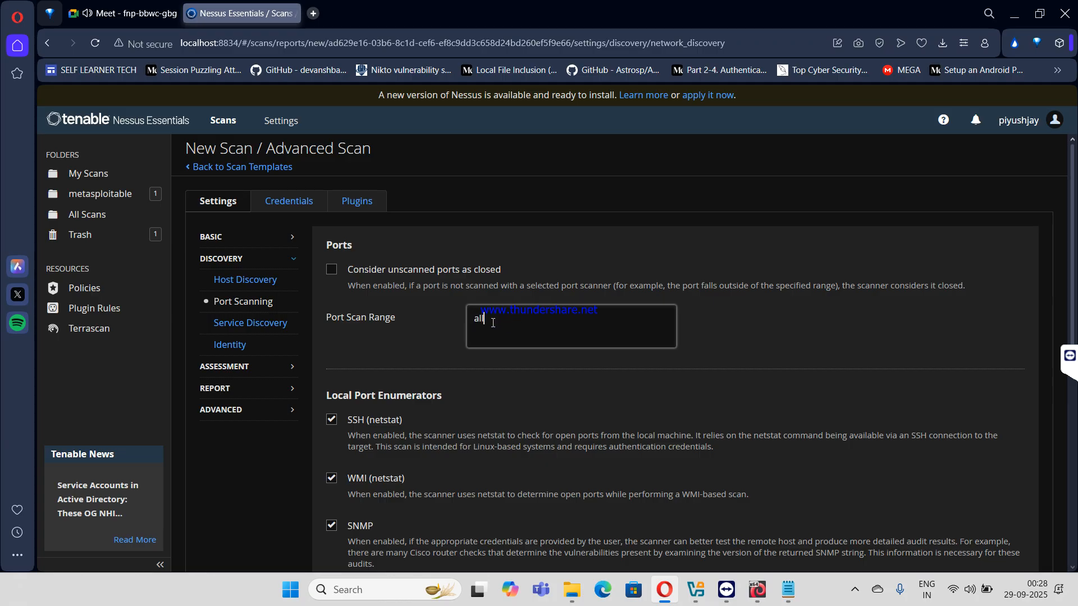
left_click(257, 372)
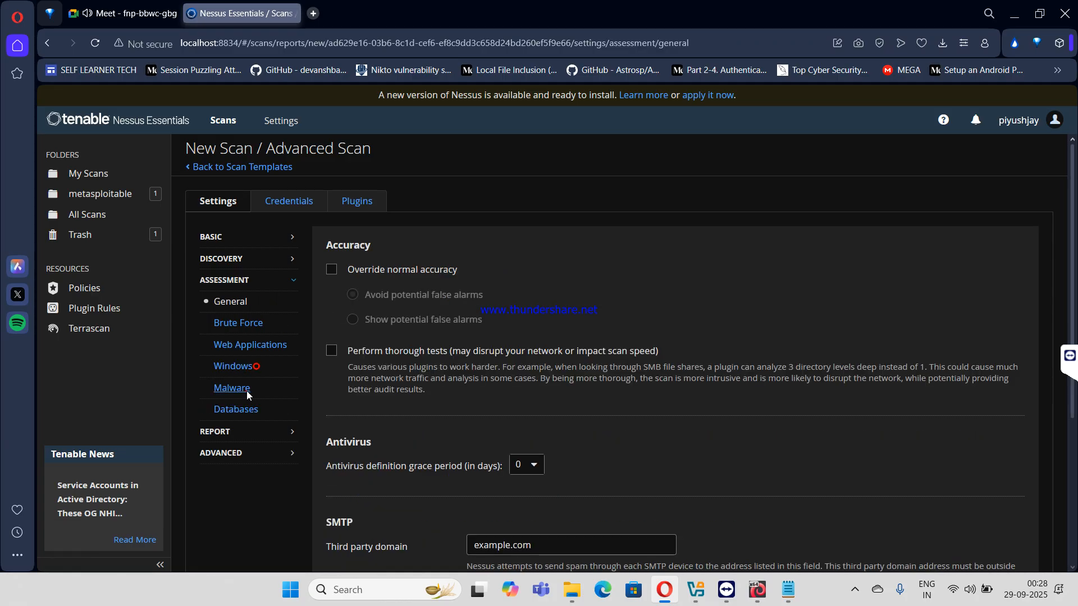
left_click(247, 389)
left_click(483, 270)
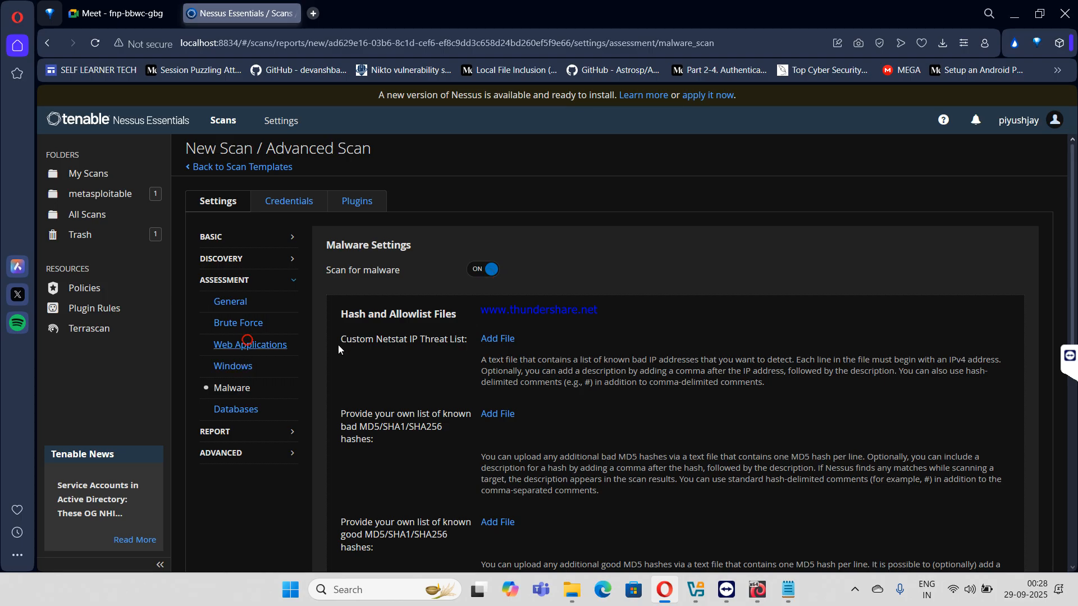
- Enable web application scanning with generic tests, all HTTP methods, embedded servers and parameter pollution
left_click(260, 344)
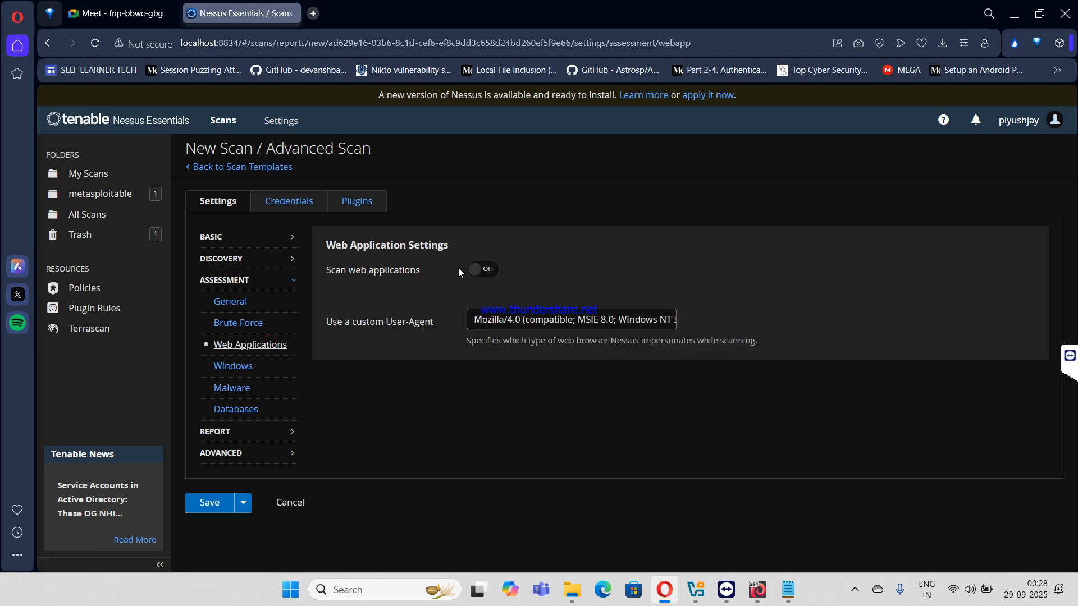
left_click(478, 269)
scroll(459, 365, "down", 8)
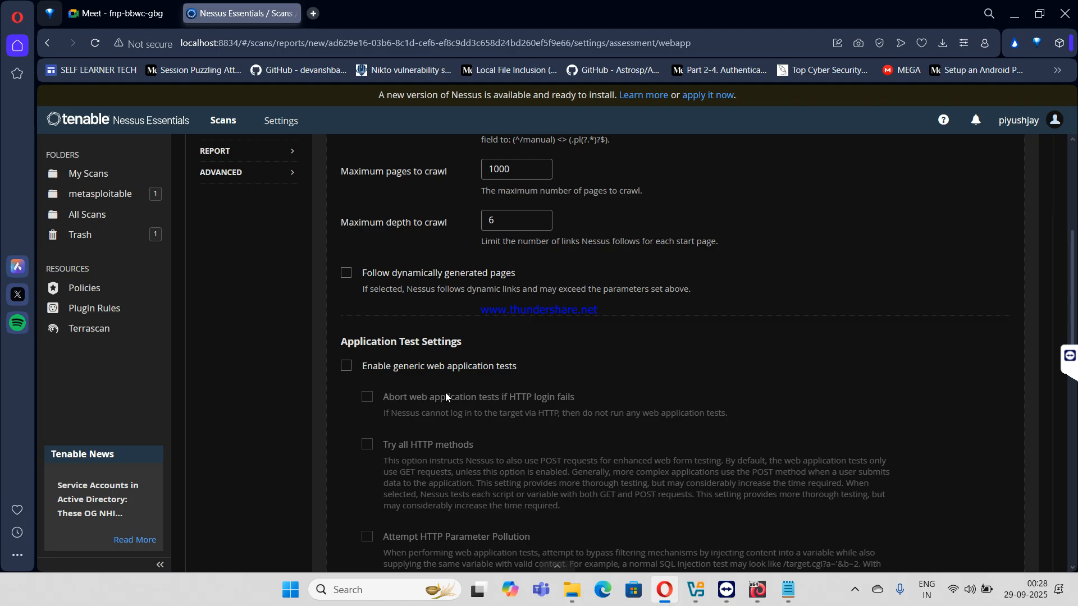
left_click(346, 365)
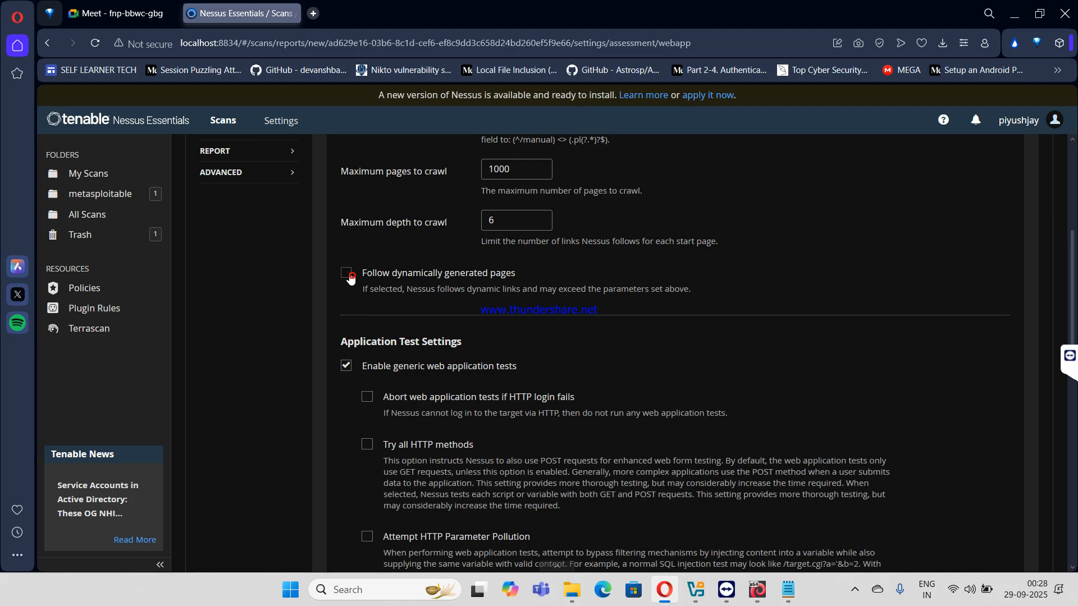
scroll(349, 278, "down", 1)
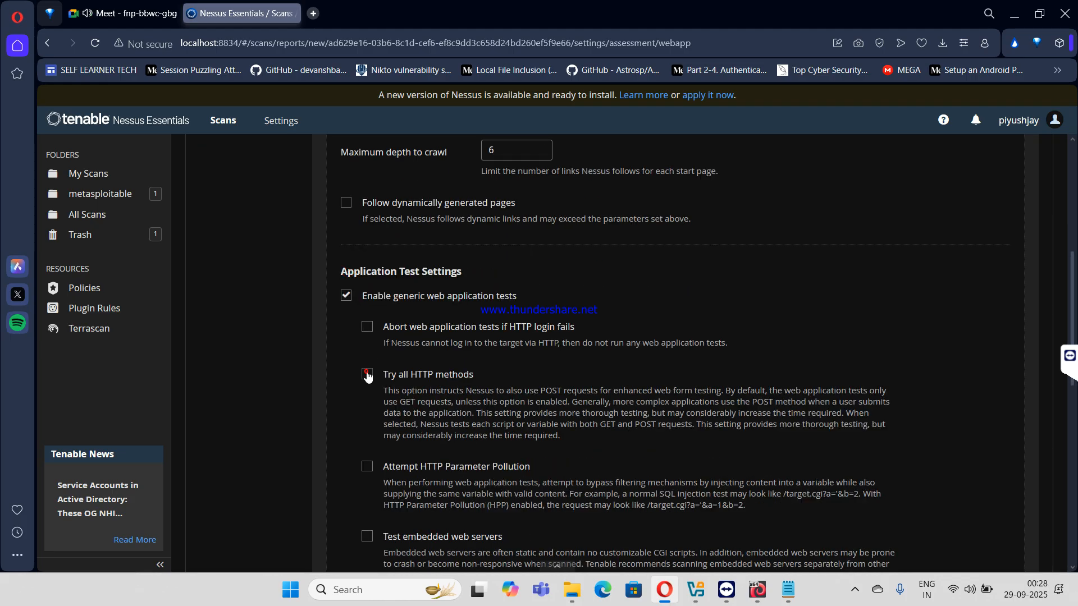
left_click(366, 373)
left_click_drag(367, 467, 368, 494)
left_click(368, 536)
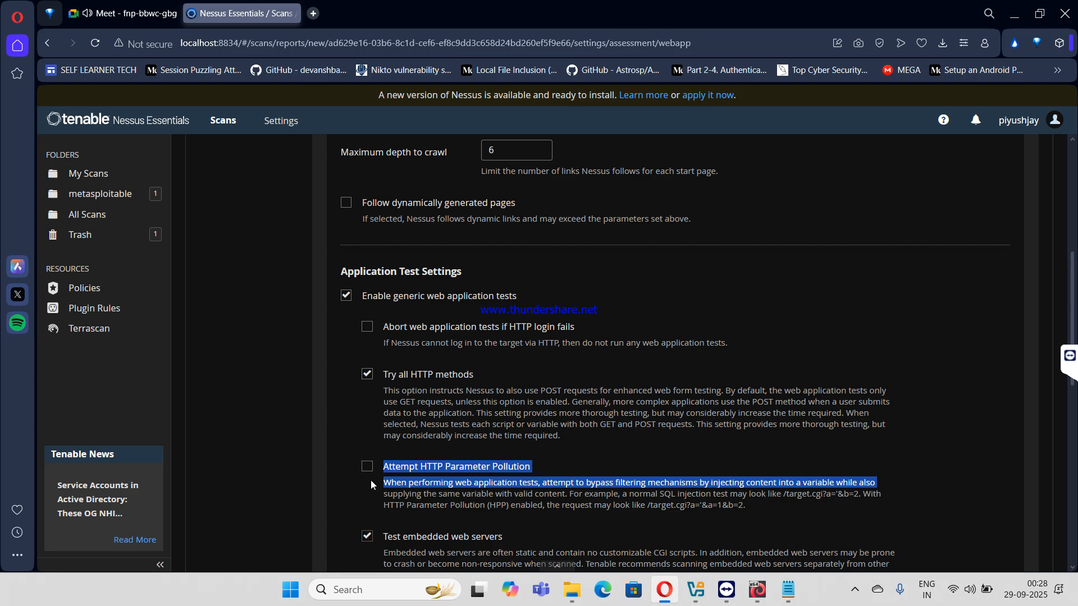
left_click(367, 465)
scroll(371, 449, "down", 3)
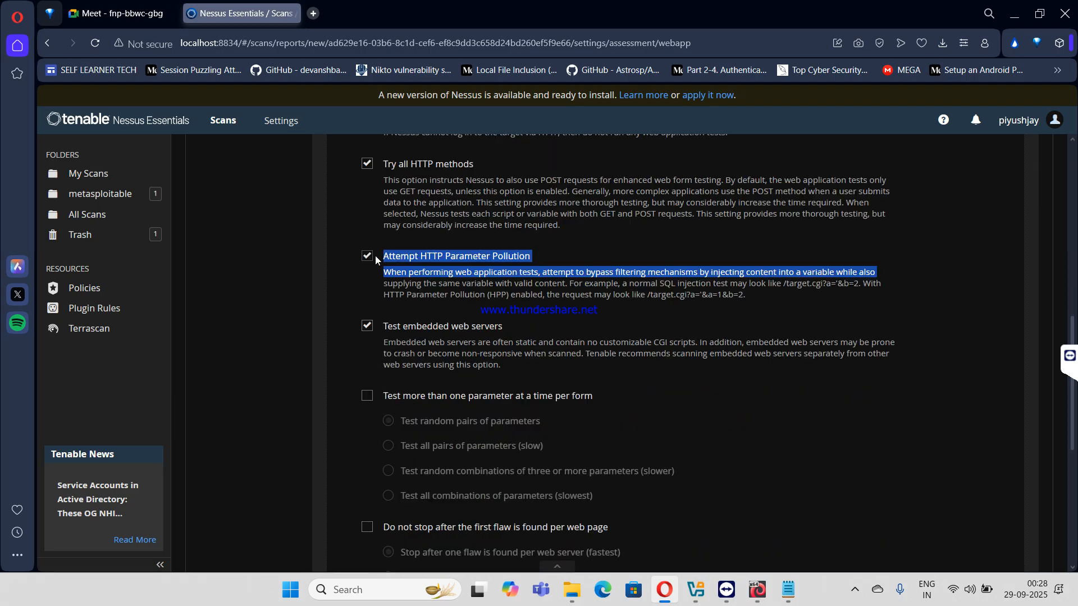
left_click(368, 397)
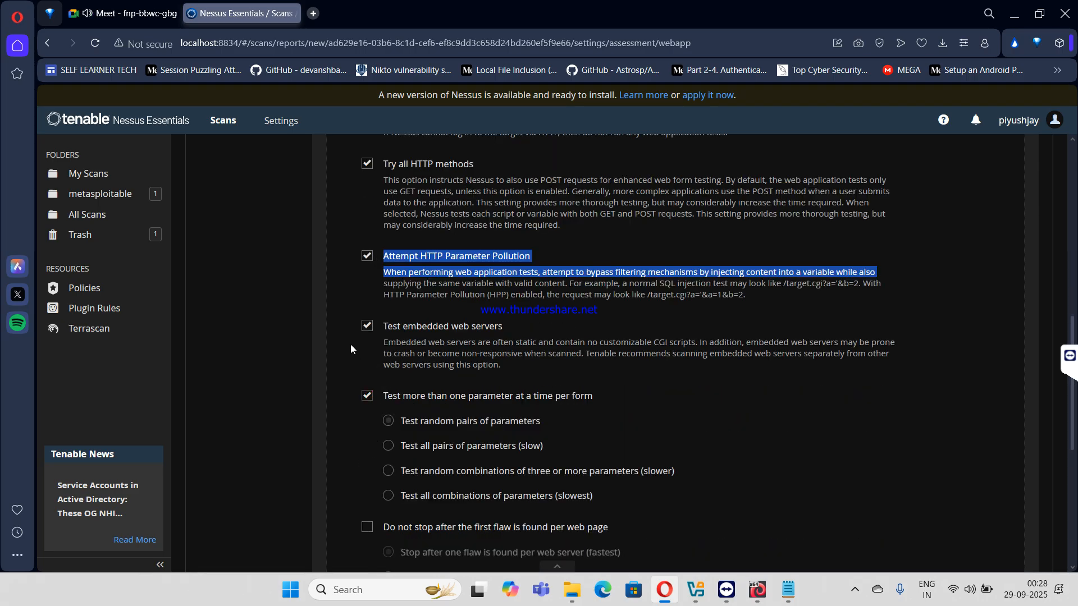
scroll(350, 344, "up", 10)
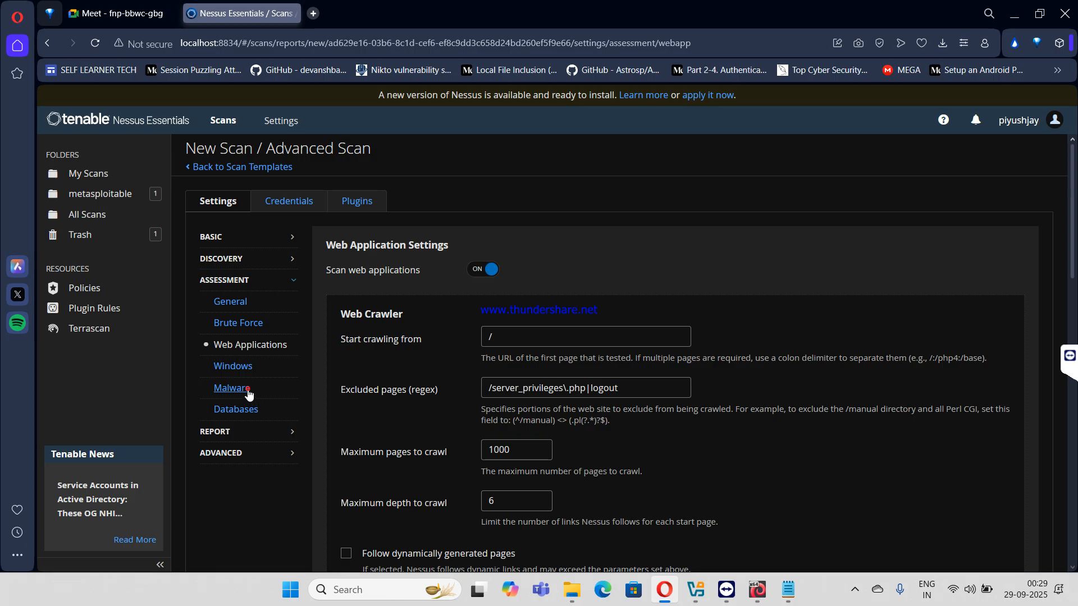
left_click(236, 431)
- Report hosts that respond to ping and include unreachable hosts in the report
scroll(393, 404, "down", 5)
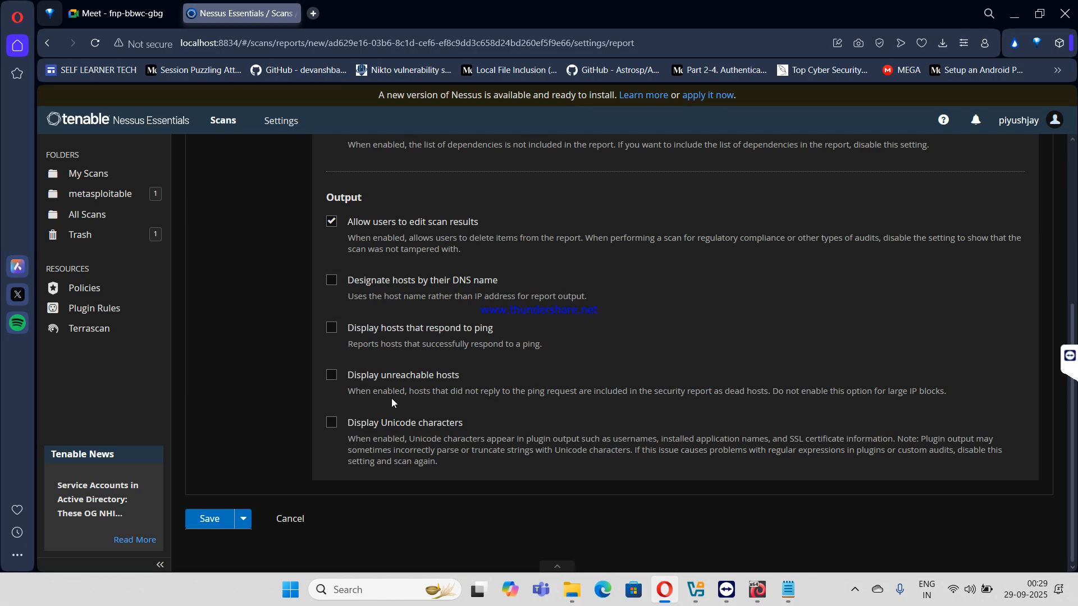
left_click(331, 328)
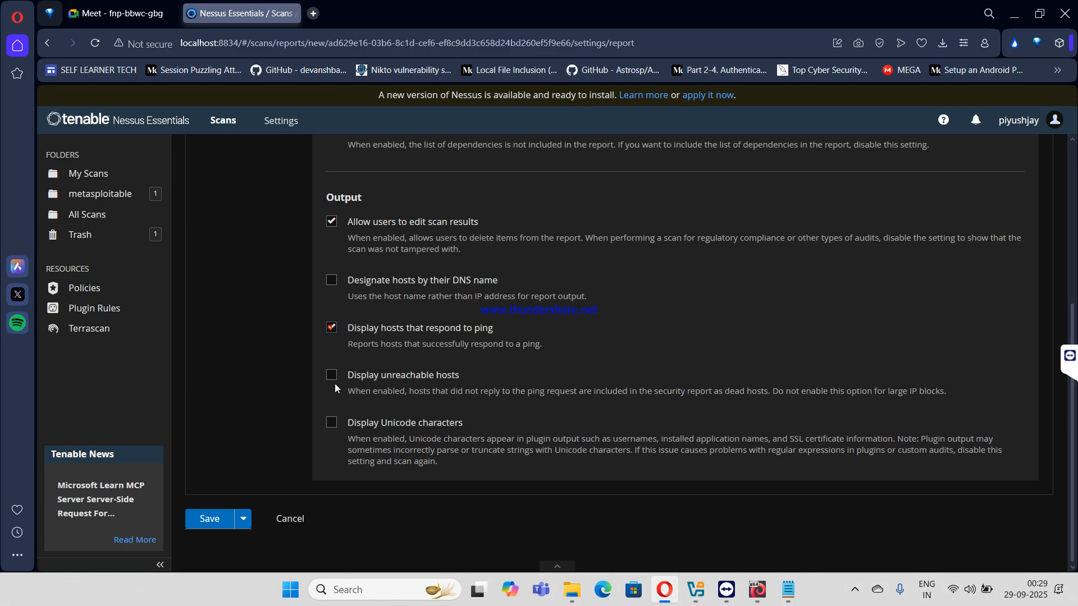
left_click(332, 379)
left_click(332, 375)
scroll(309, 352, "up", 4)
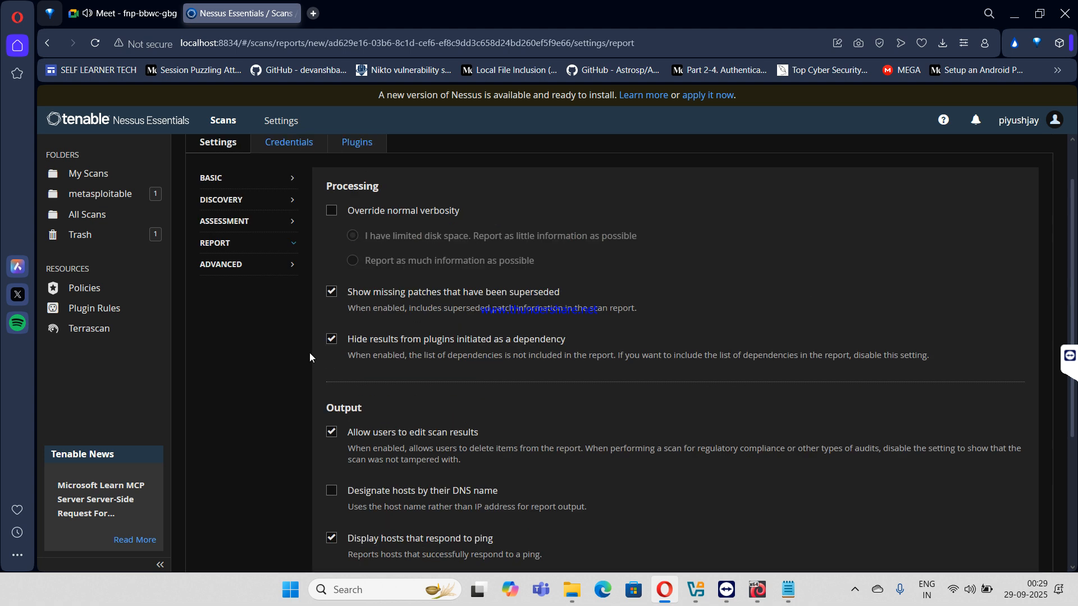
- In Advanced settings, enable scanning for unpatched vulnerabilities
left_click(248, 264)
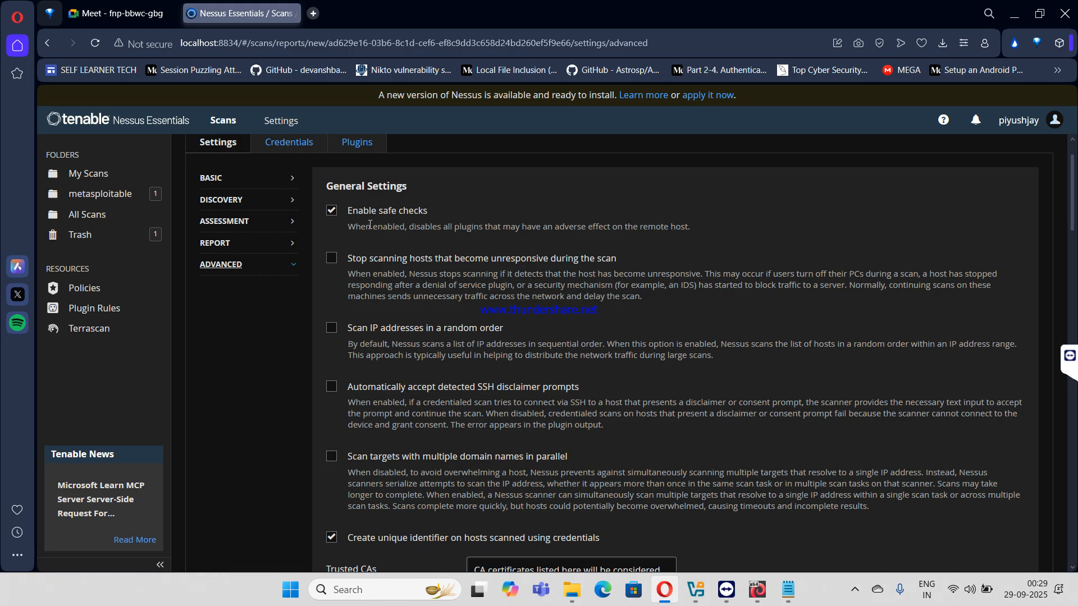
scroll(355, 328, "down", 7)
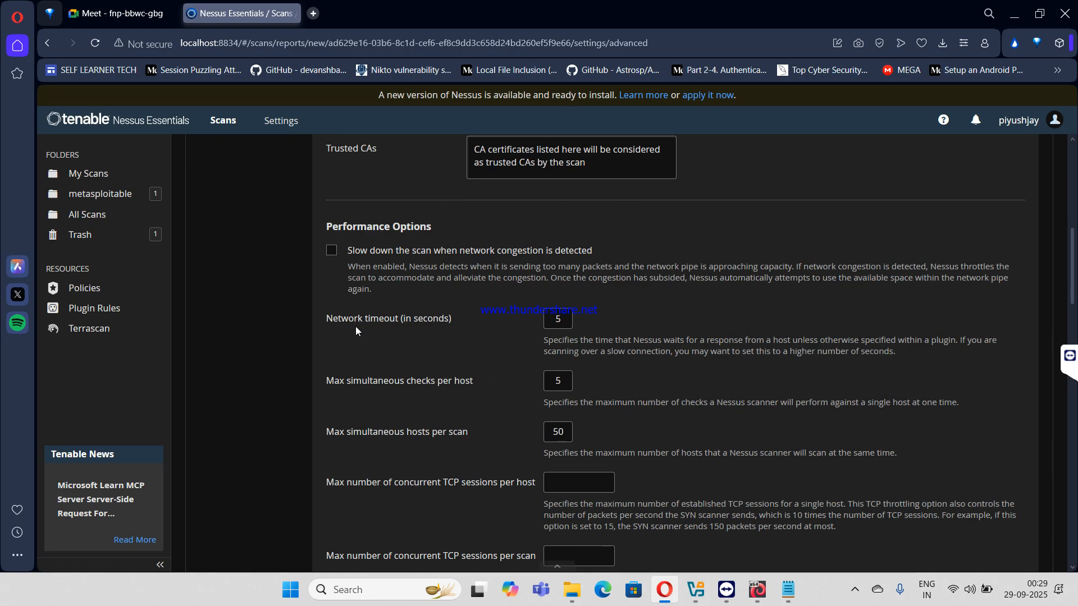
scroll(355, 330, "down", 20)
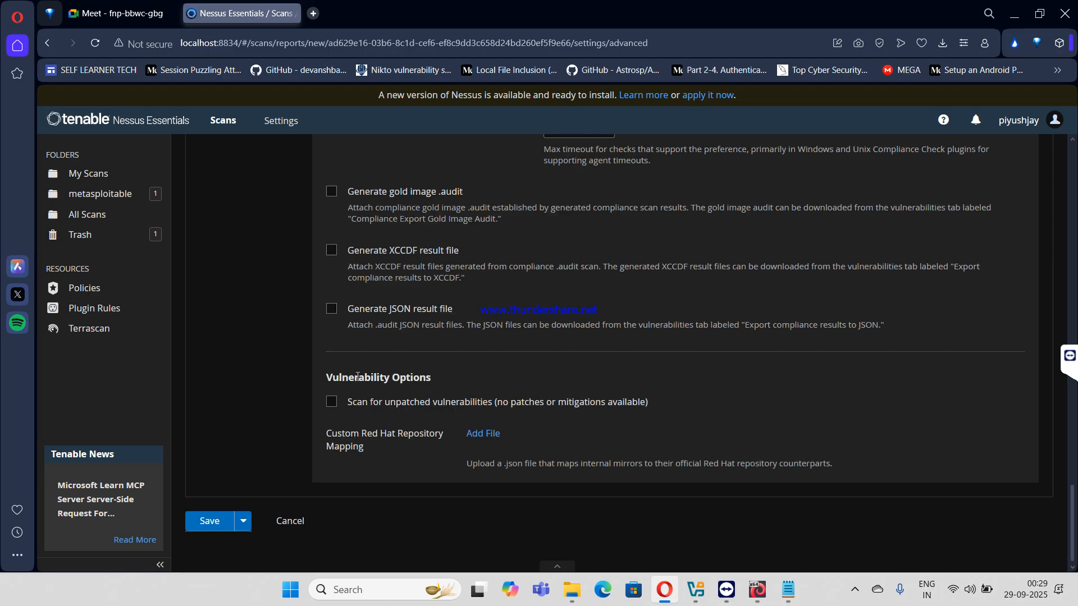
left_click(332, 402)
scroll(344, 393, "up", 5)
scroll(383, 320, "up", 10)
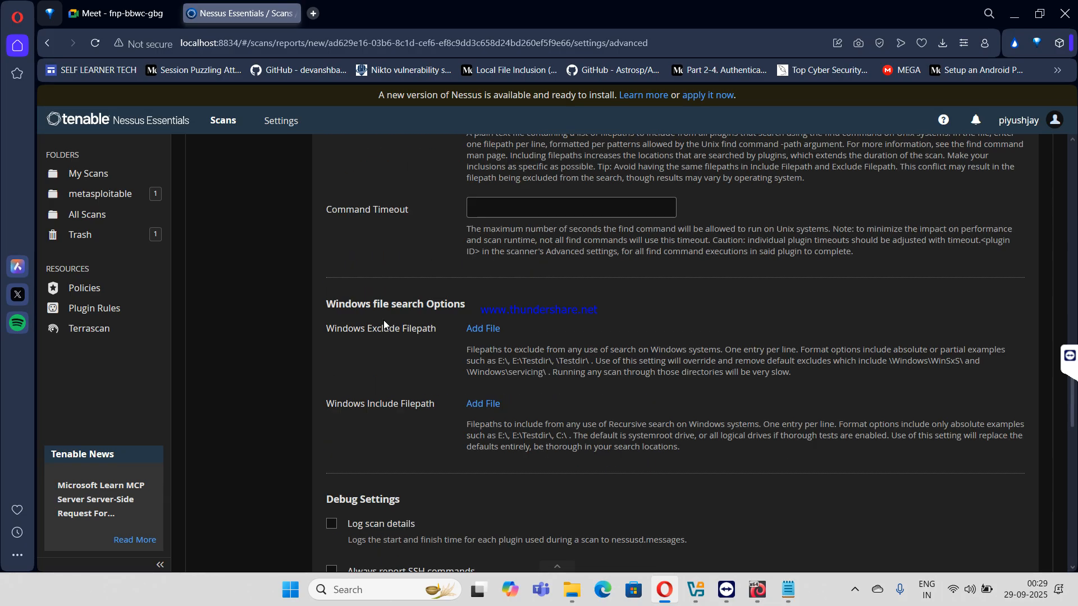
scroll(382, 331, "down", 8)
scroll(381, 337, "up", 10)
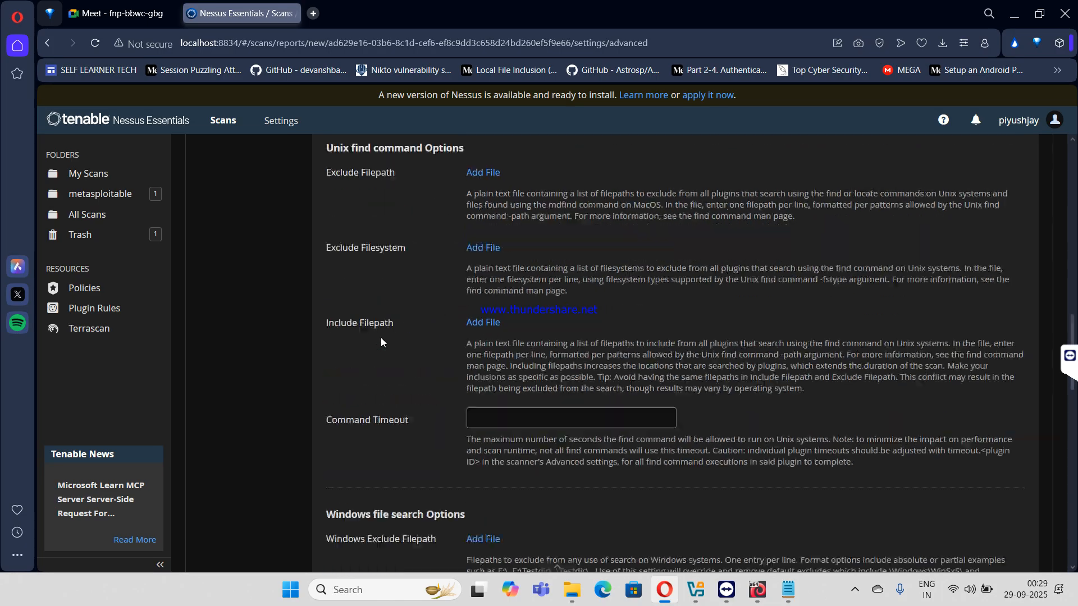
- Set max simultaneous hosts per scan to 5 and save the ms1 scan
left_click(553, 287)
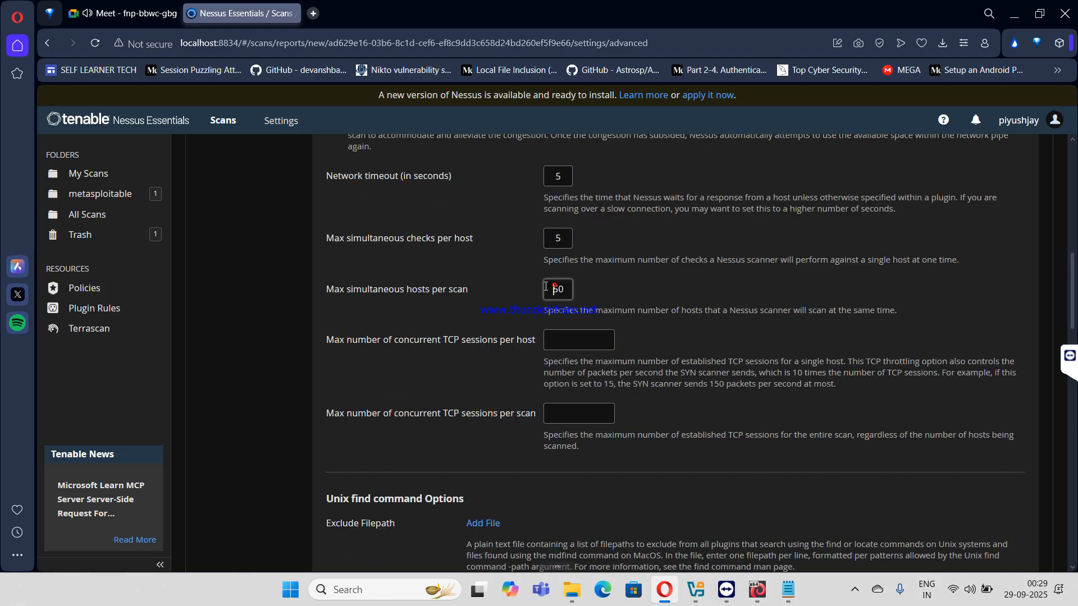
left_click_drag(564, 290, 554, 290)
type("5")
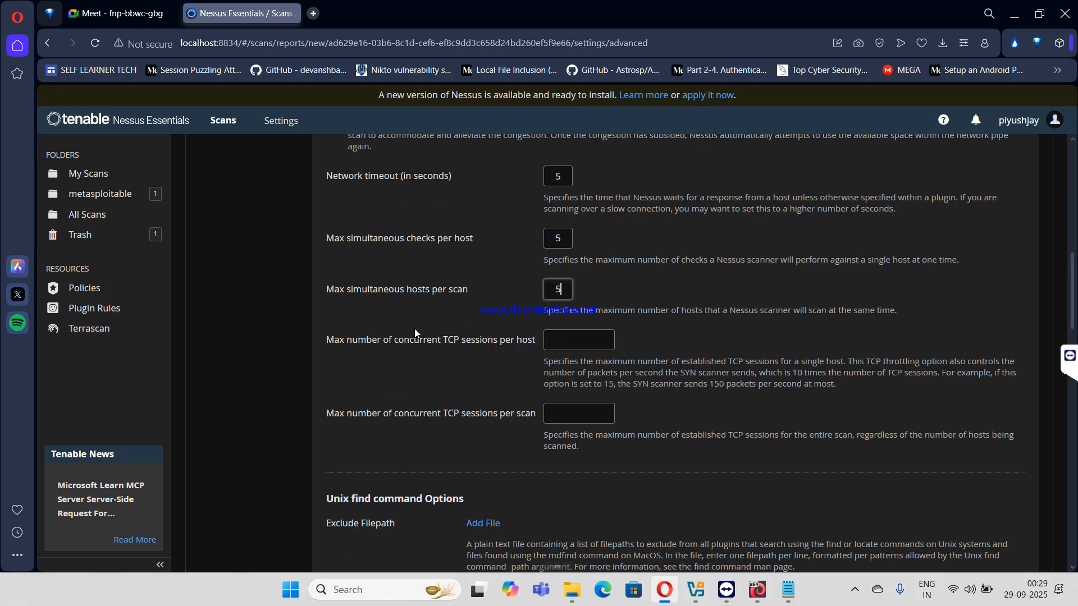
scroll(414, 328, "up", 7)
scroll(315, 450, "down", 15)
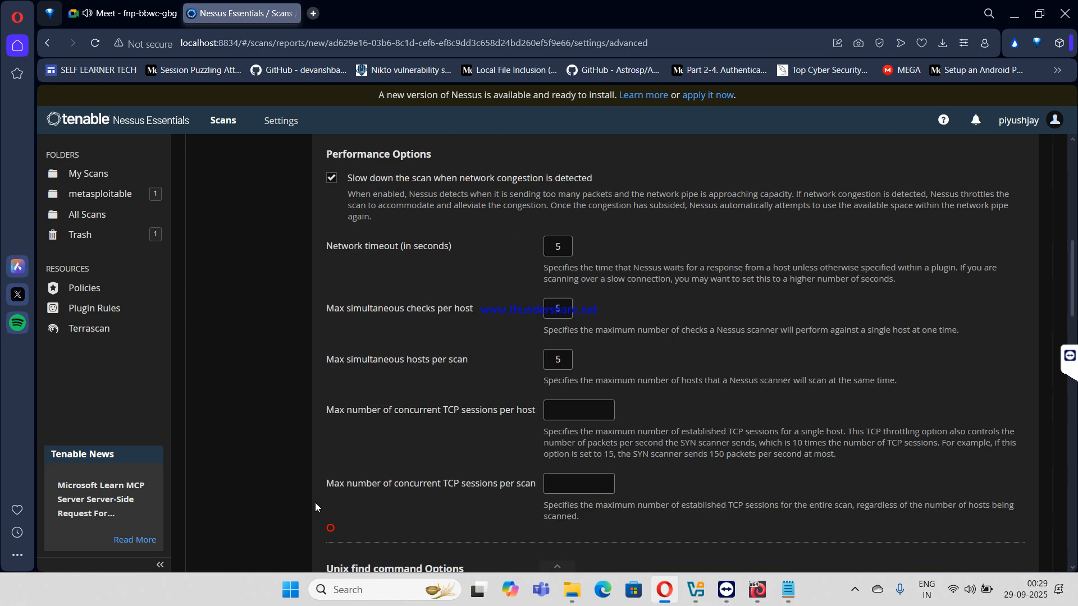
scroll(279, 473, "down", 10)
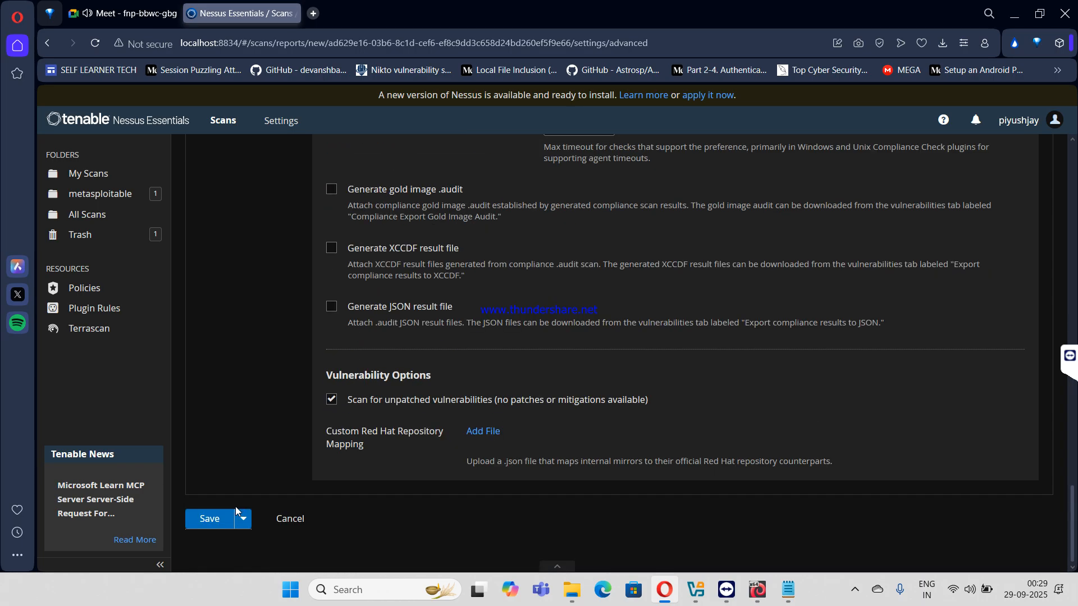
left_click(212, 518)
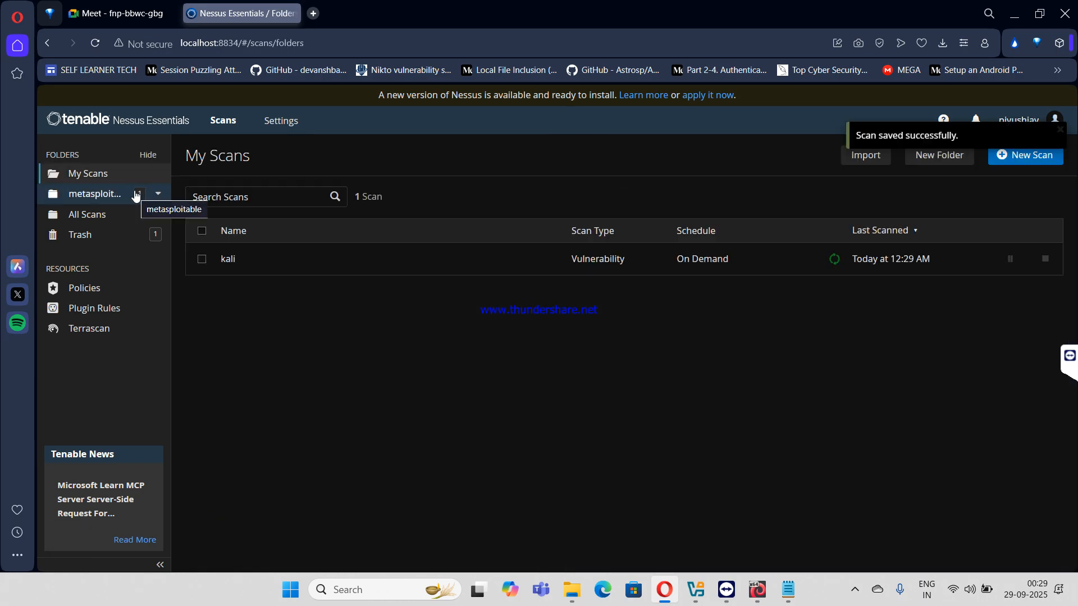
- Review the kali scan's vulnerabilities and run history
left_click(303, 270)
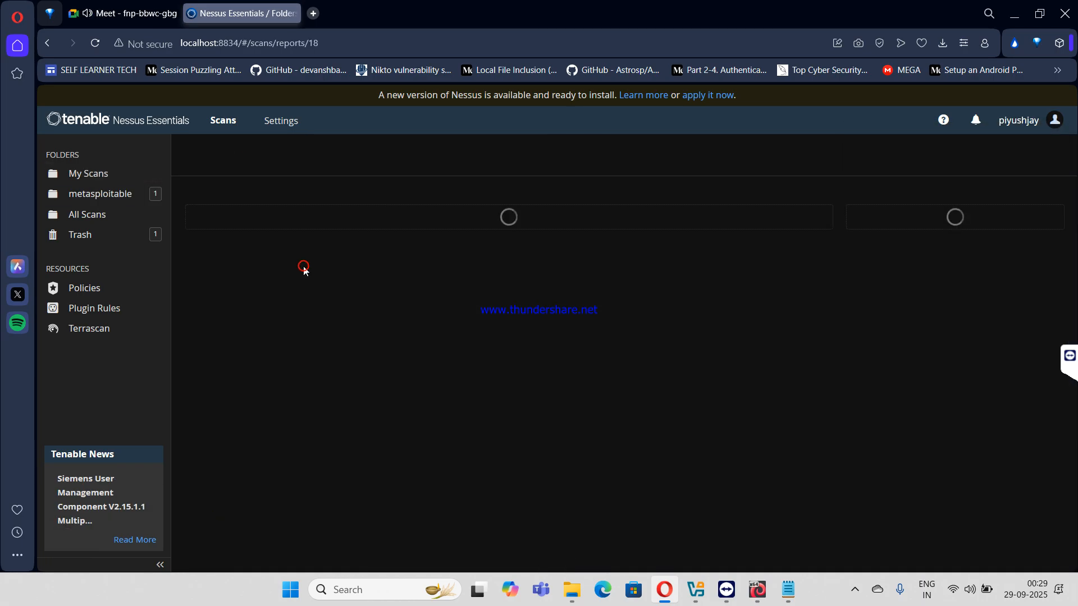
left_click(306, 203)
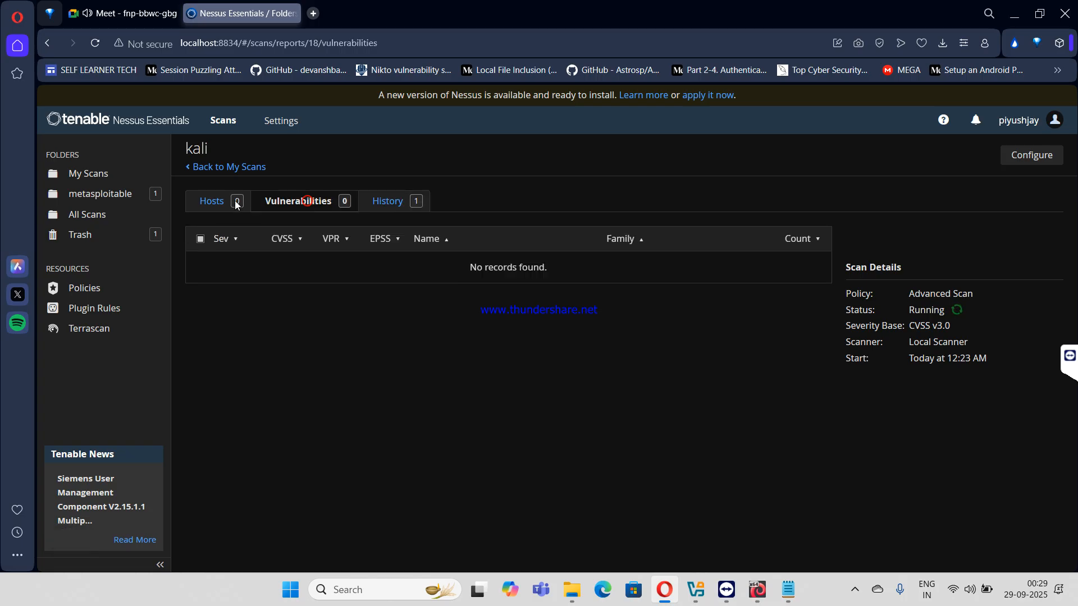
left_click_drag(209, 206, 385, 203)
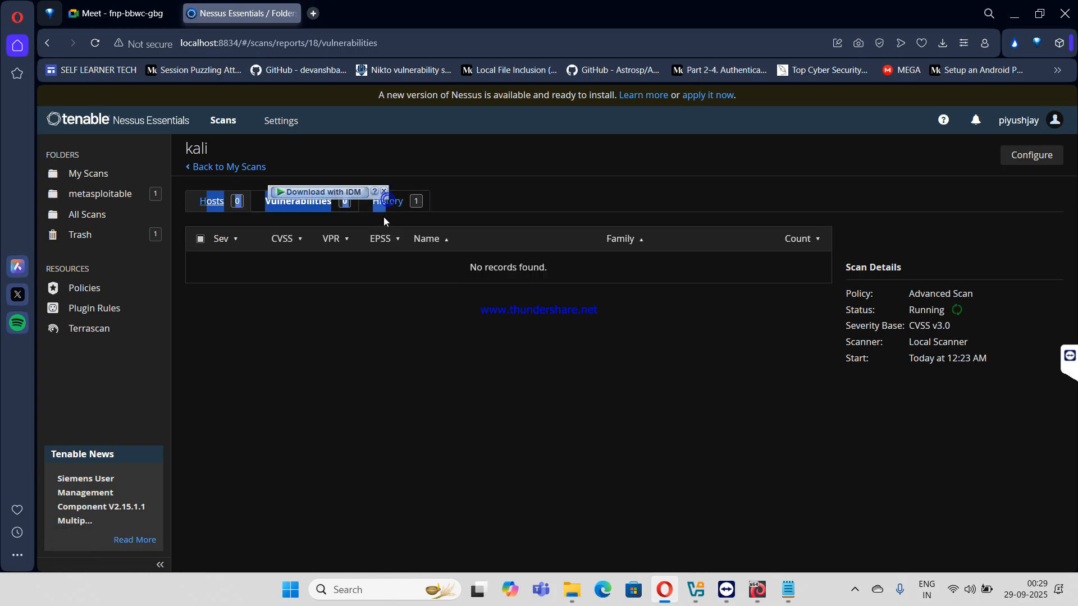
left_click(387, 201)
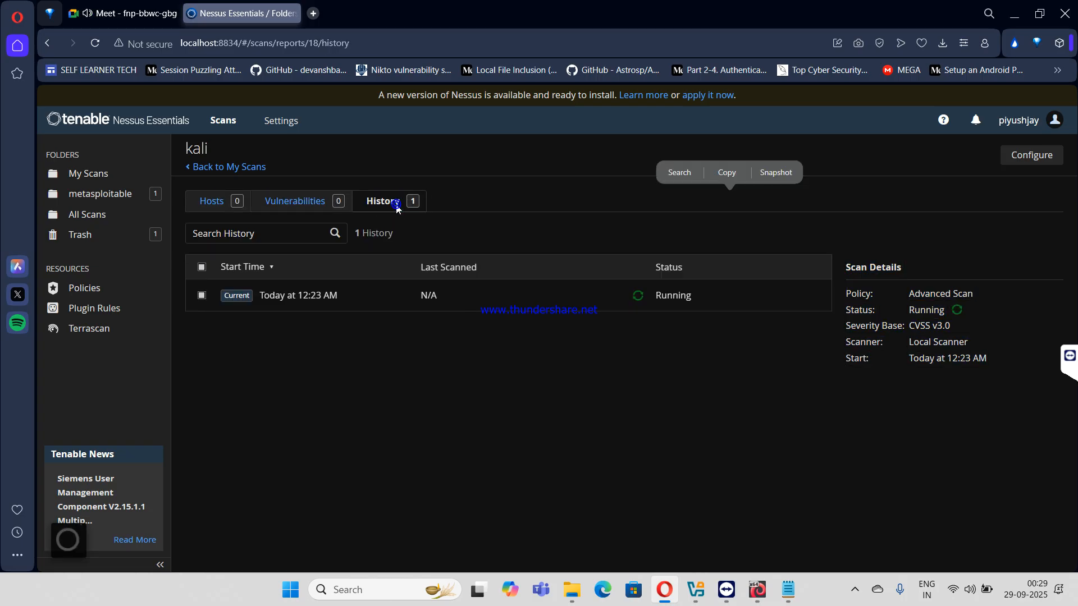
left_click(425, 295)
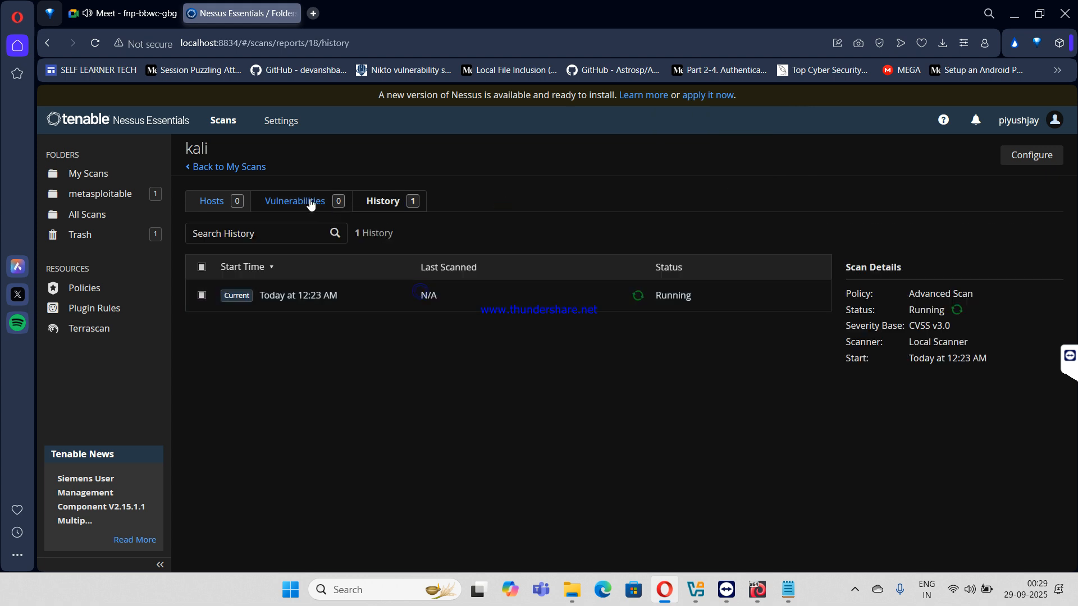
- Launch ms1 from the metasploitable folder and view its scan history
left_click(112, 196)
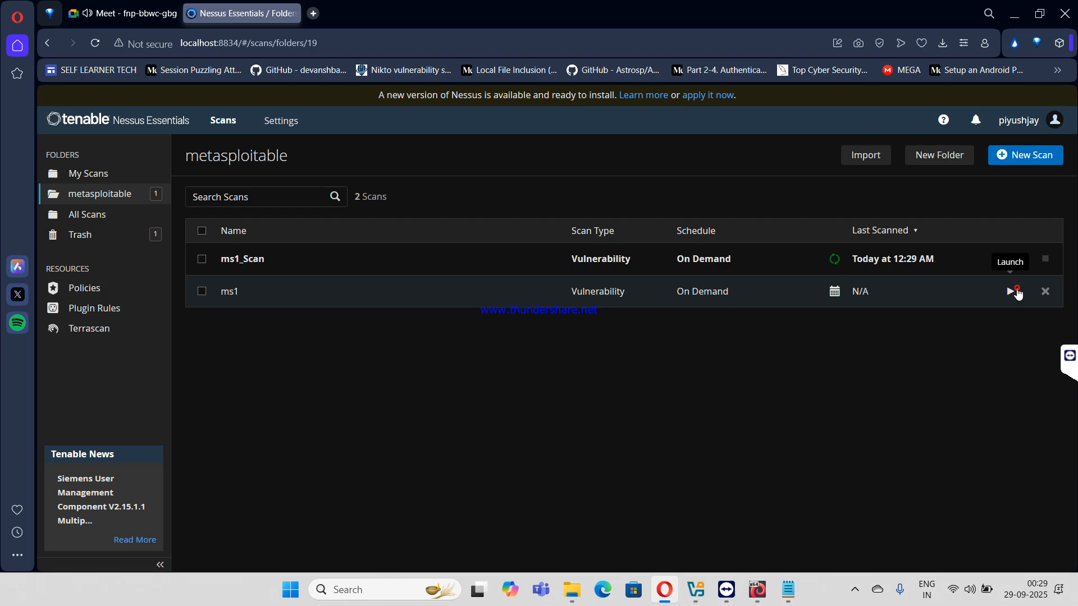
left_click(1017, 292)
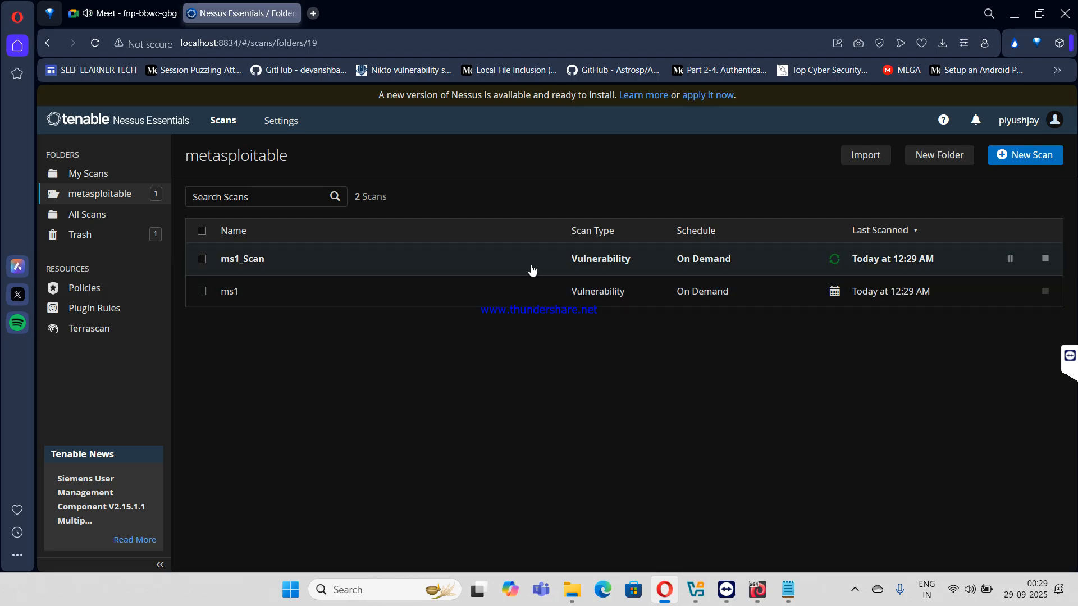
left_click(474, 282)
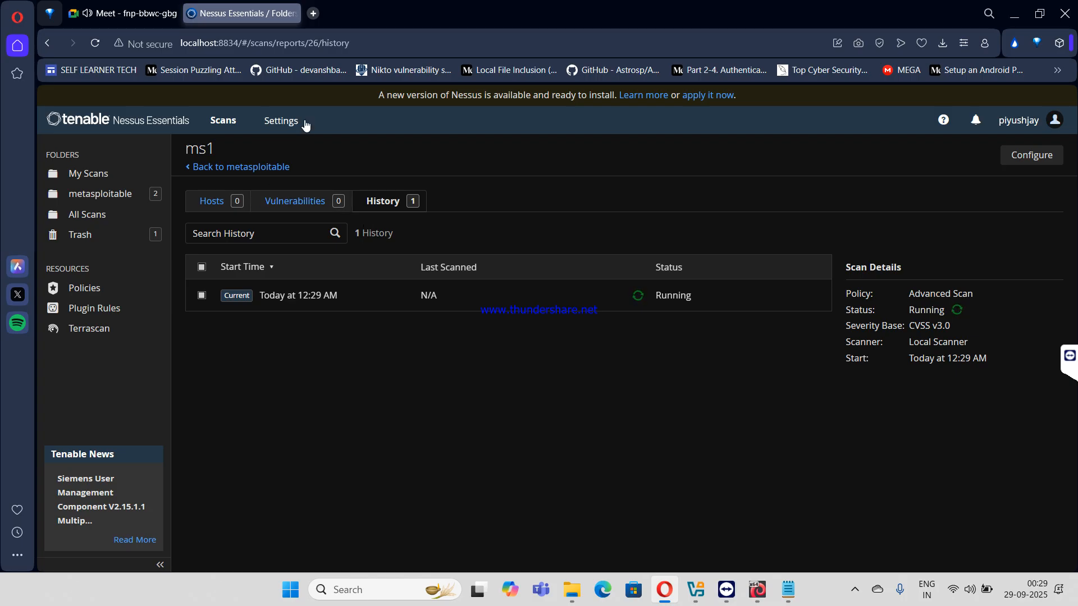
left_click(243, 168)
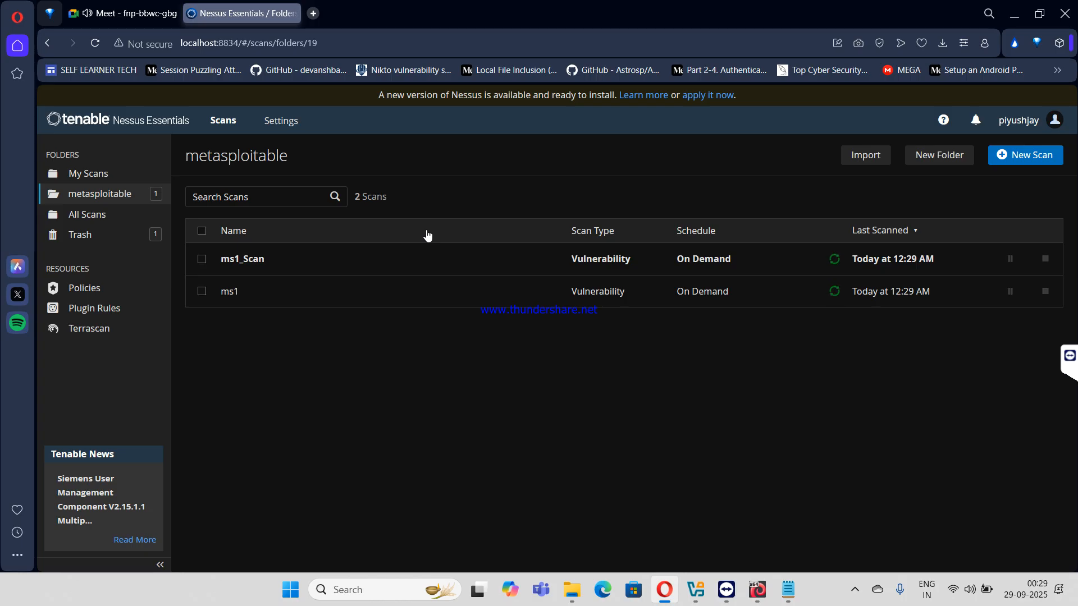
left_click(578, 290)
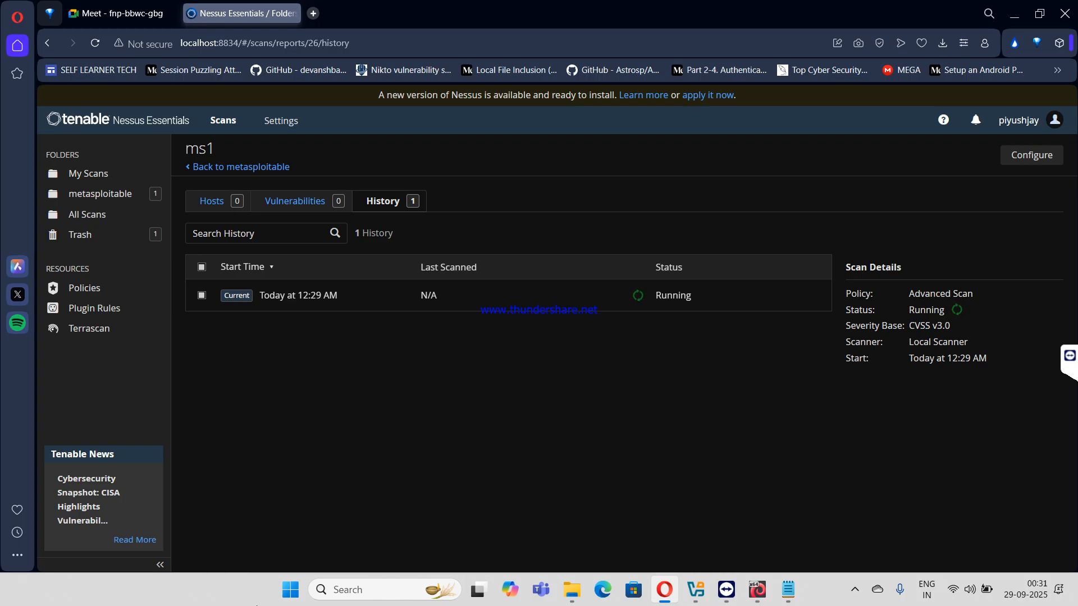
- Return to the metasploitable folder with ms1 and ms1_Scan running, and reveal hidden tray icons
left_click(127, 196)
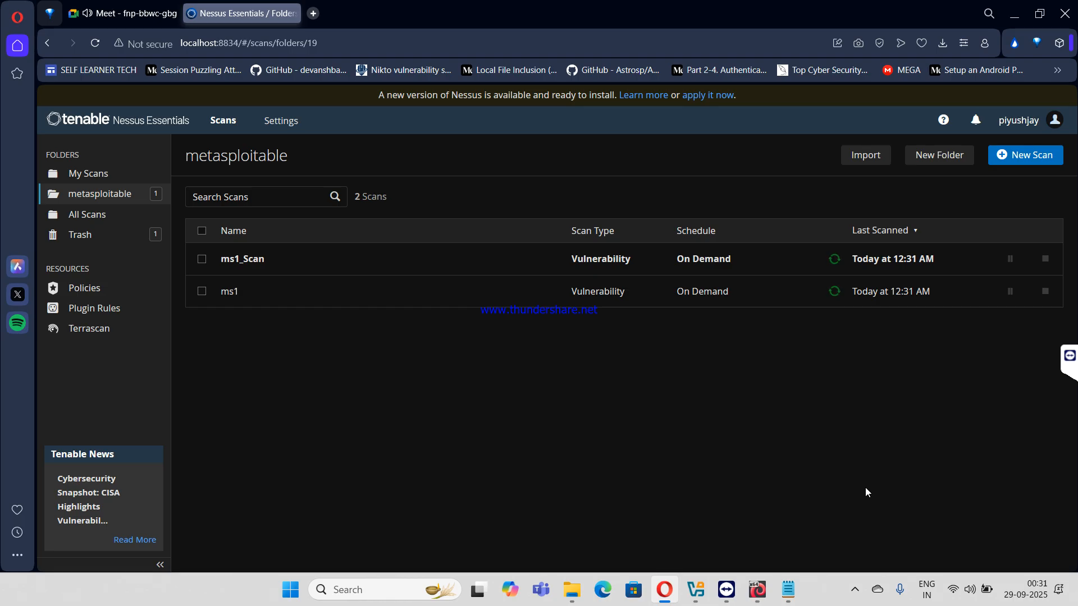
left_click(854, 589)
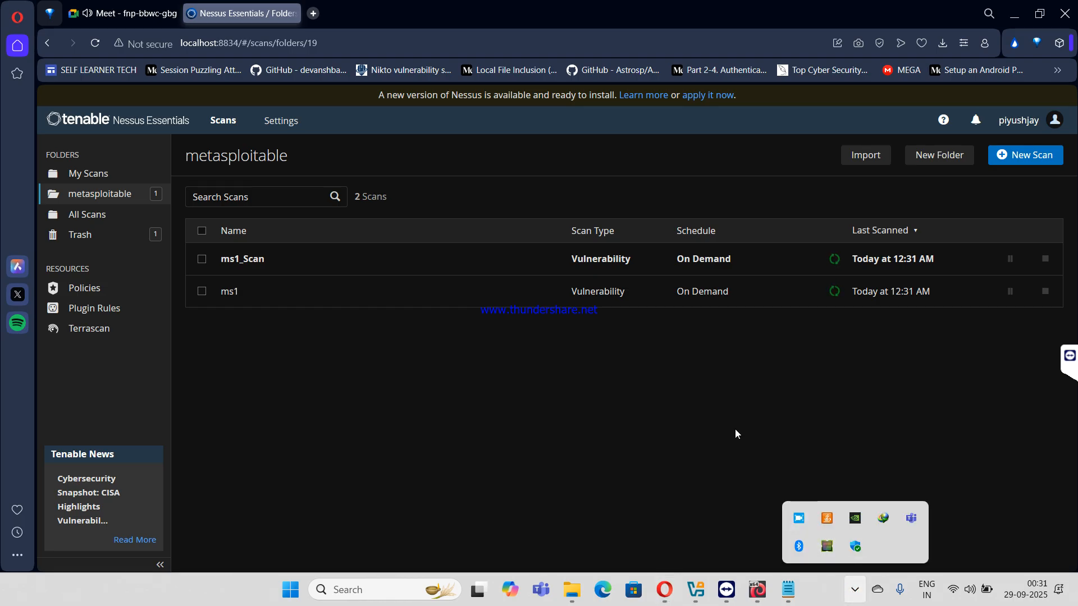